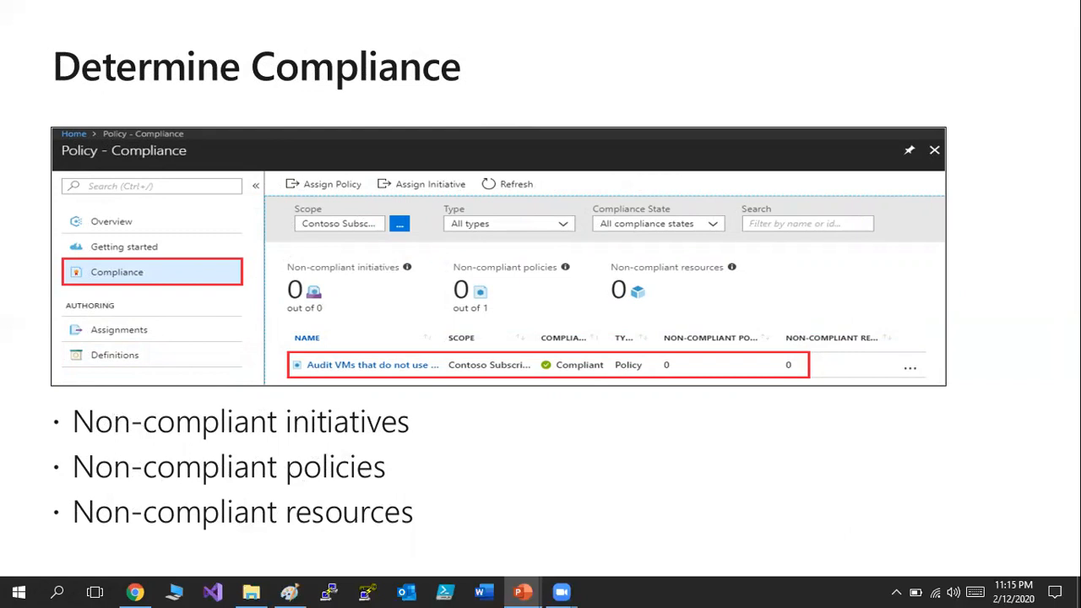
Advance to the 'Demonstration – Azure Policy' slide and exit the slideshow to Normal view.
{"action": "key", "text": "Right"}
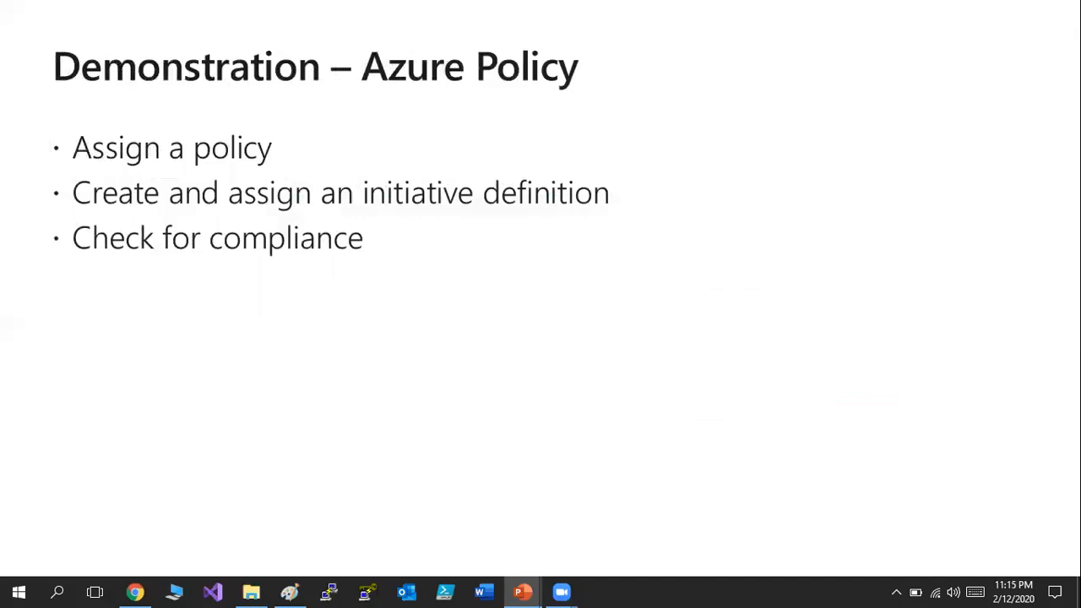
{"action": "key", "text": "Escape"}
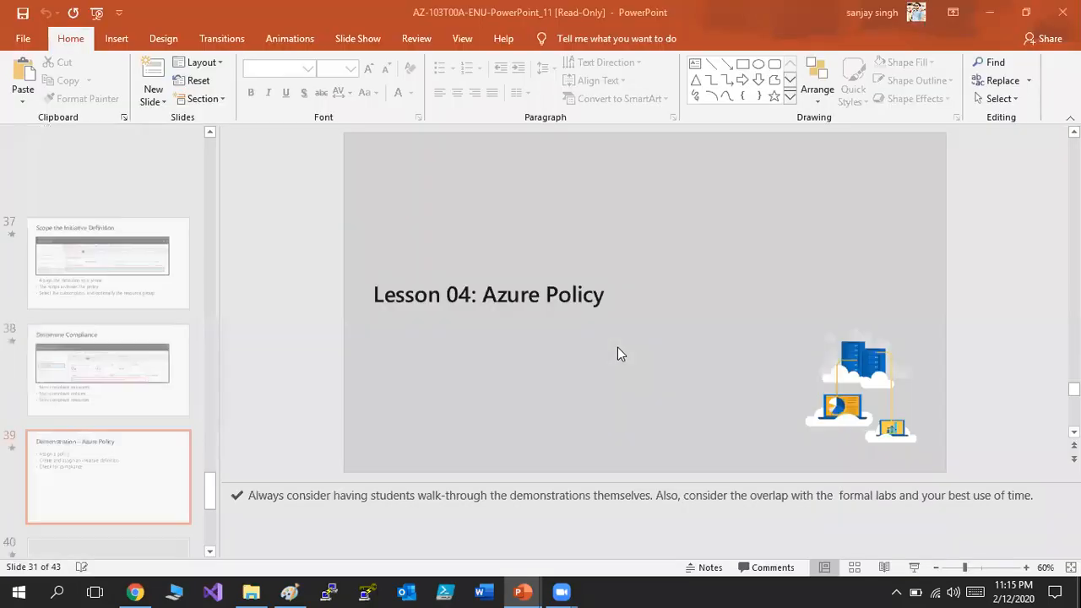
In the Azure Policy sketch, draw a large box containing two small monitor-like boxes.
{"action": "left_click", "coordinate": [289, 591]}
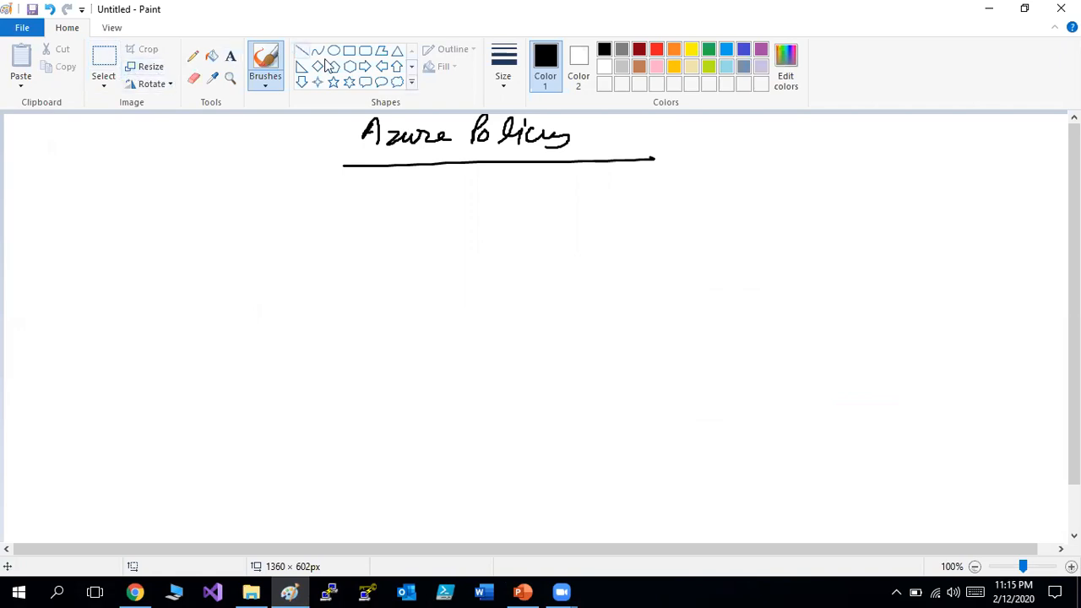
{"action": "left_click", "coordinate": [350, 55]}
{"action": "mouse_move", "coordinate": [135, 240]}
{"action": "left_mouse_down"}
{"action": "mouse_move", "coordinate": [235, 365]}
{"action": "mouse_move", "coordinate": [507, 478]}
{"action": "mouse_move", "coordinate": [631, 488]}
{"action": "mouse_move", "coordinate": [600, 486]}
{"action": "left_mouse_up"}
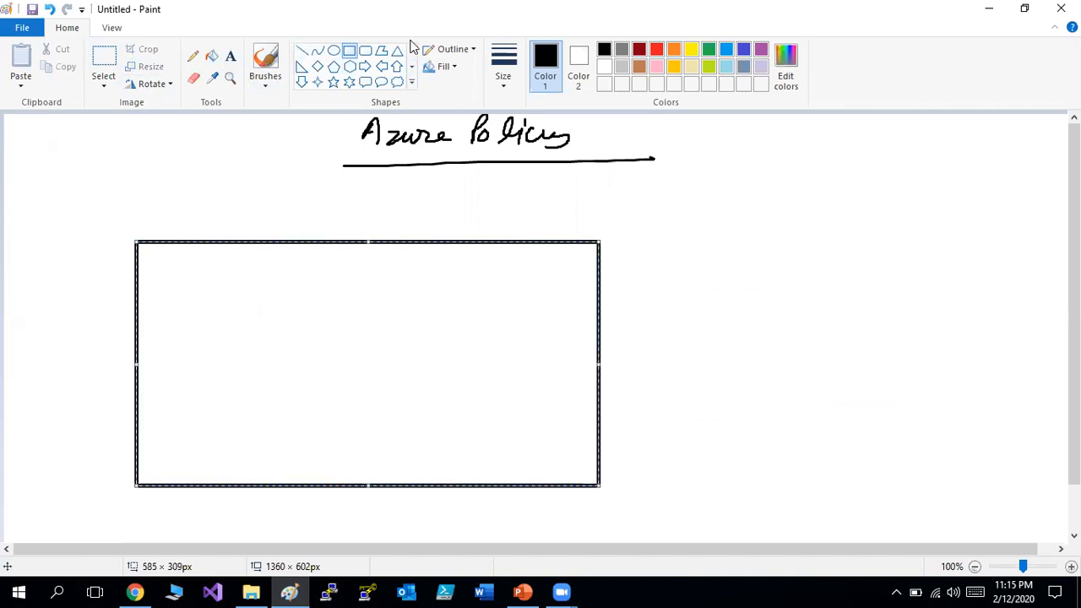
{"action": "key", "text": "Escape"}
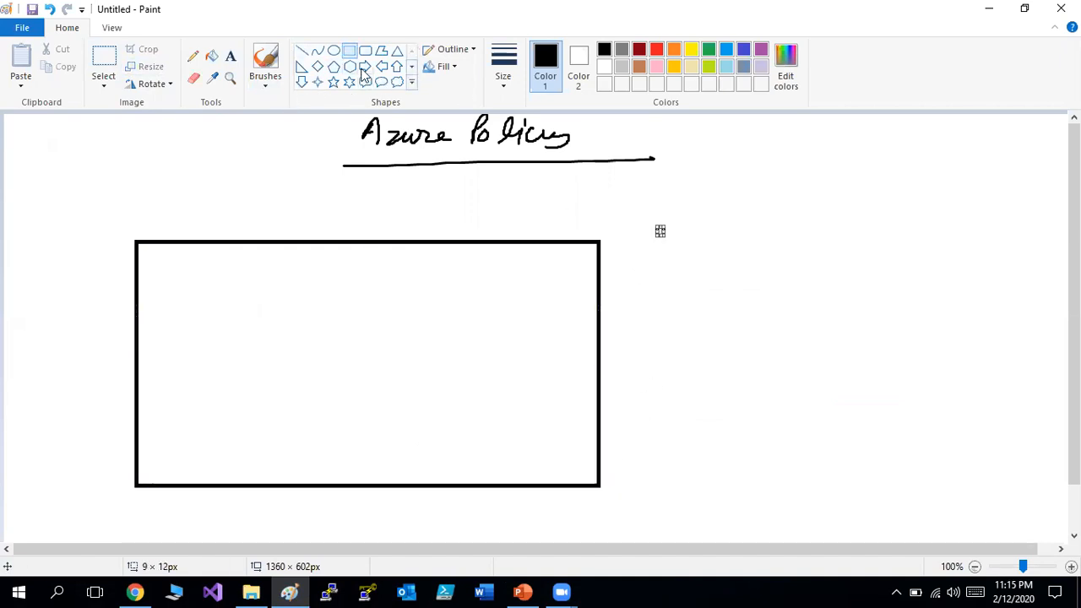
{"action": "left_click_drag", "start_coordinate": [176, 279], "coordinate": [290, 361]}
{"action": "left_click", "coordinate": [335, 278]}
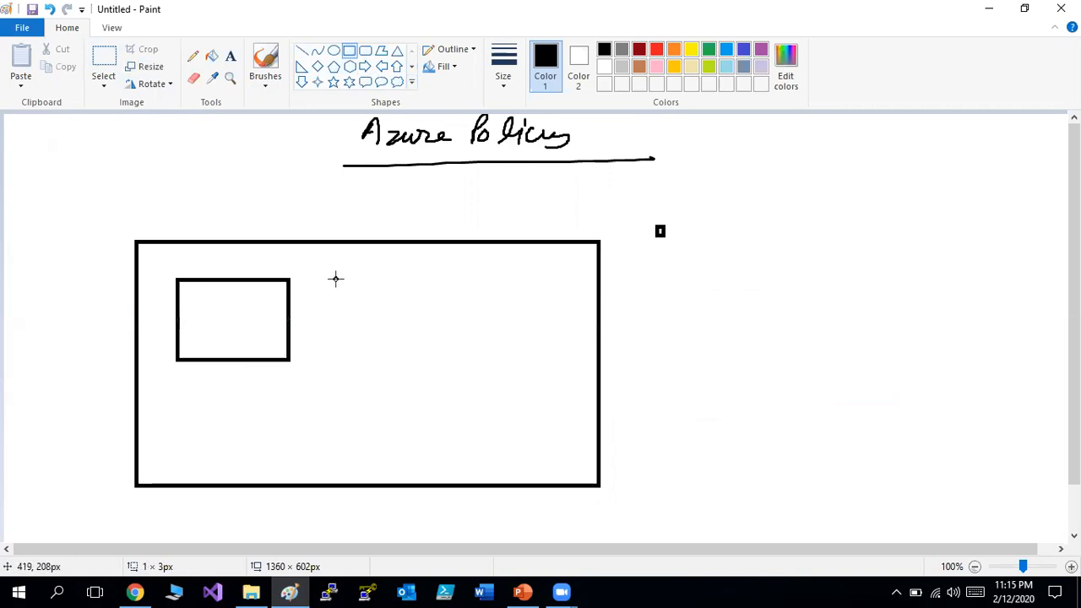
{"action": "left_click_drag", "start_coordinate": [335, 279], "coordinate": [430, 353]}
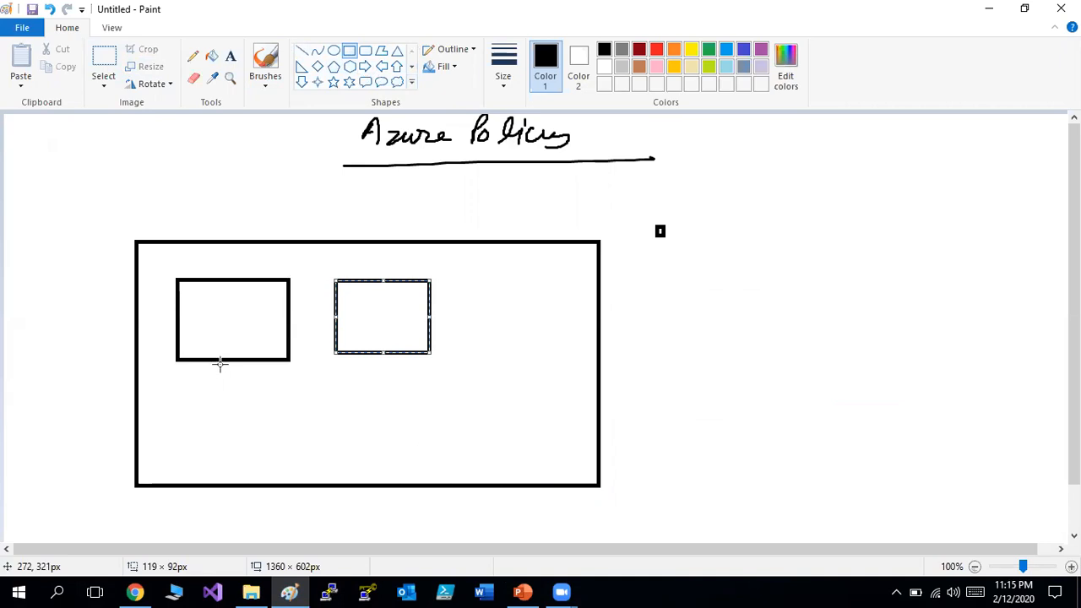
Draw triangular stands under both small monitor boxes.
{"action": "left_click", "coordinate": [303, 53]}
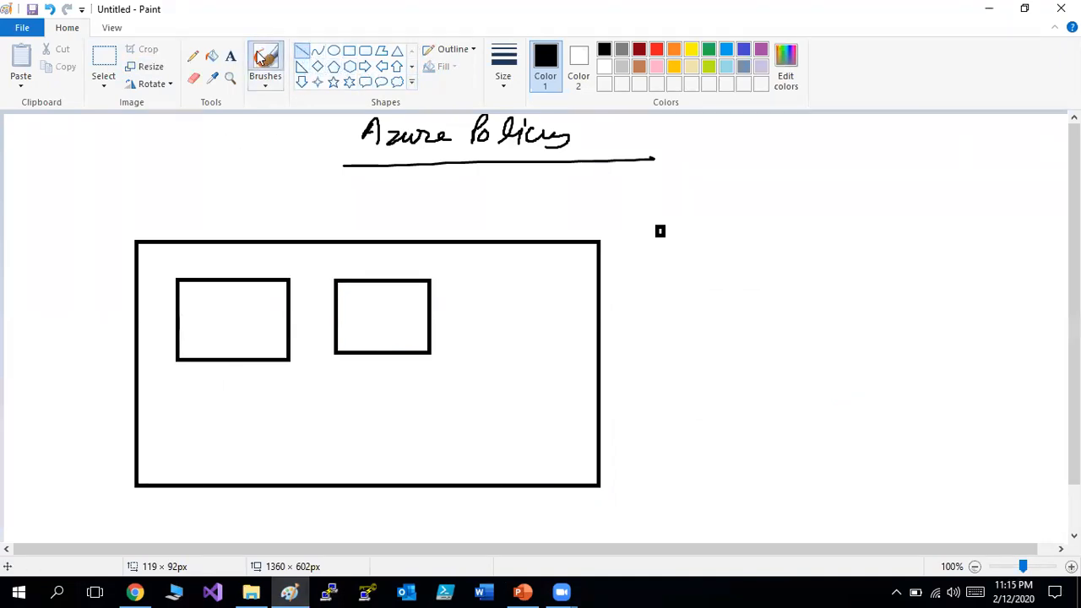
{"action": "left_click", "coordinate": [265, 61]}
{"action": "left_click_drag", "start_coordinate": [221, 360], "coordinate": [200, 382]}
{"action": "left_click_drag", "start_coordinate": [382, 355], "coordinate": [358, 384]}
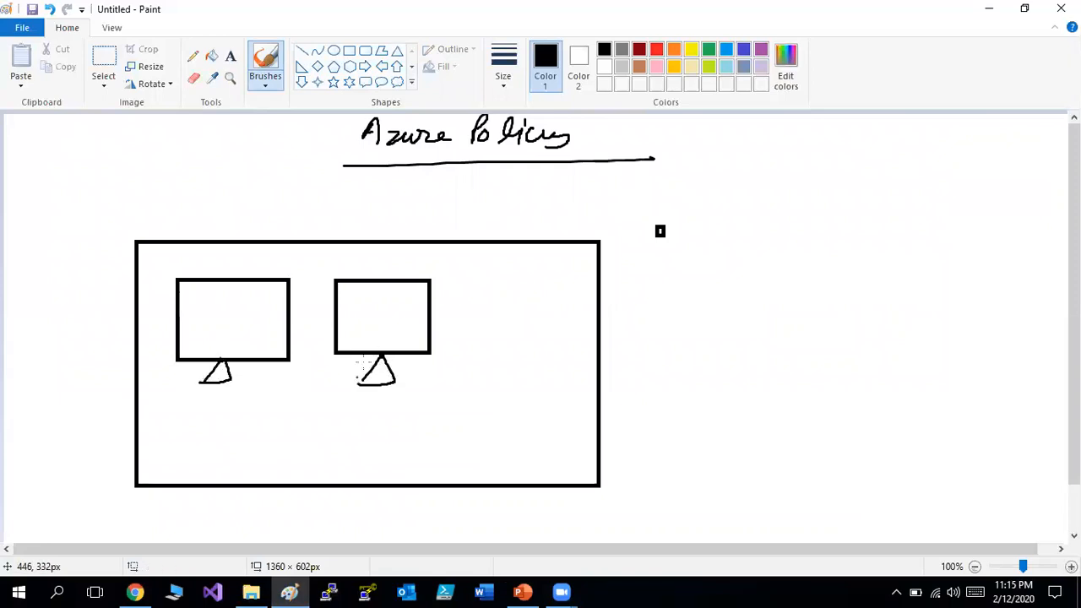
Draw a stick figure with oval head, eyes, smile, body, arms and leg beside the box.
{"action": "left_click", "coordinate": [335, 51]}
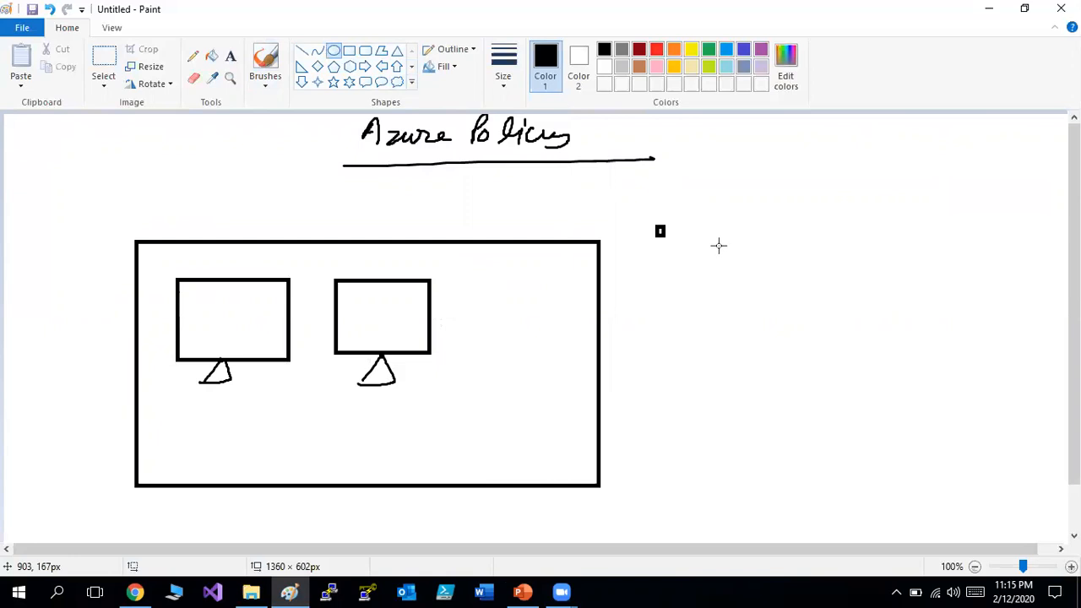
{"action": "mouse_move", "coordinate": [658, 230]}
{"action": "left_mouse_down"}
{"action": "mouse_move", "coordinate": [750, 331]}
{"action": "mouse_move", "coordinate": [815, 361]}
{"action": "mouse_move", "coordinate": [807, 356]}
{"action": "left_mouse_up"}
{"action": "left_click", "coordinate": [259, 61]}
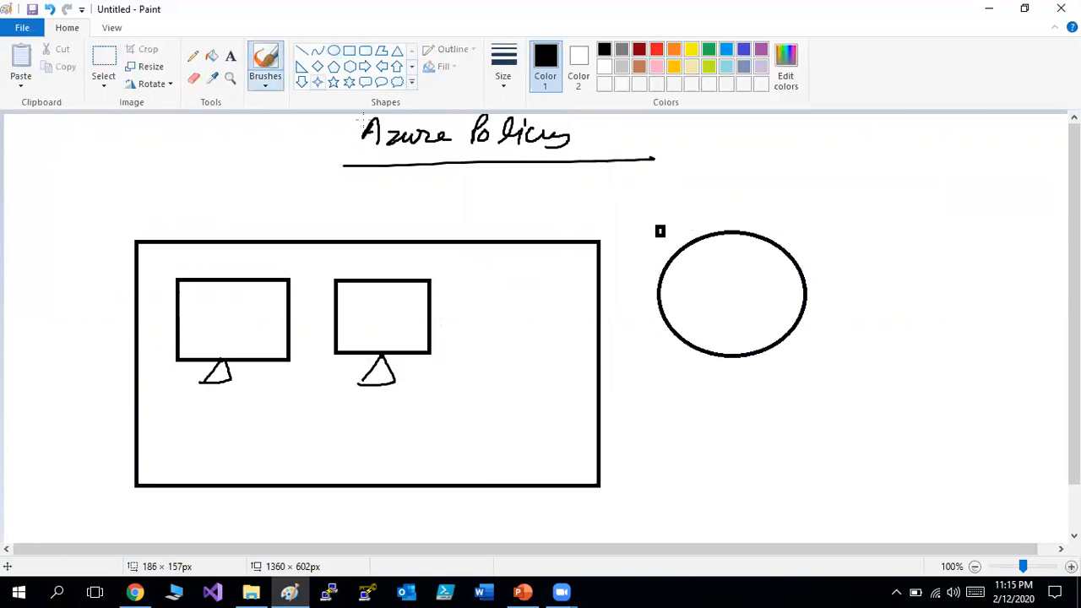
{"action": "left_click_drag", "start_coordinate": [688, 273], "coordinate": [677, 274]}
{"action": "left_click_drag", "start_coordinate": [769, 282], "coordinate": [766, 279]}
{"action": "mouse_move", "coordinate": [720, 330]}
{"action": "left_mouse_down"}
{"action": "mouse_move", "coordinate": [744, 325]}
{"action": "mouse_move", "coordinate": [714, 424]}
{"action": "left_mouse_up"}
{"action": "mouse_move", "coordinate": [714, 385]}
{"action": "left_mouse_down"}
{"action": "mouse_move", "coordinate": [667, 381]}
{"action": "mouse_move", "coordinate": [761, 381]}
{"action": "mouse_move", "coordinate": [715, 425]}
{"action": "mouse_move", "coordinate": [701, 456]}
{"action": "left_mouse_up"}
Write a circled 'Admin' label above the figure with an underlined 'RBAC' heading.
{"action": "mouse_move", "coordinate": [739, 213]}
{"action": "left_mouse_down"}
{"action": "mouse_move", "coordinate": [748, 190]}
{"action": "mouse_move", "coordinate": [755, 213]}
{"action": "mouse_move", "coordinate": [794, 204]}
{"action": "mouse_move", "coordinate": [805, 214]}
{"action": "left_mouse_up"}
{"action": "mouse_move", "coordinate": [809, 201]}
{"action": "left_mouse_down"}
{"action": "mouse_move", "coordinate": [821, 214]}
{"action": "mouse_move", "coordinate": [809, 212]}
{"action": "left_mouse_up"}
{"action": "mouse_move", "coordinate": [785, 230]}
{"action": "left_mouse_down"}
{"action": "mouse_move", "coordinate": [869, 203]}
{"action": "mouse_move", "coordinate": [851, 185]}
{"action": "left_mouse_up"}
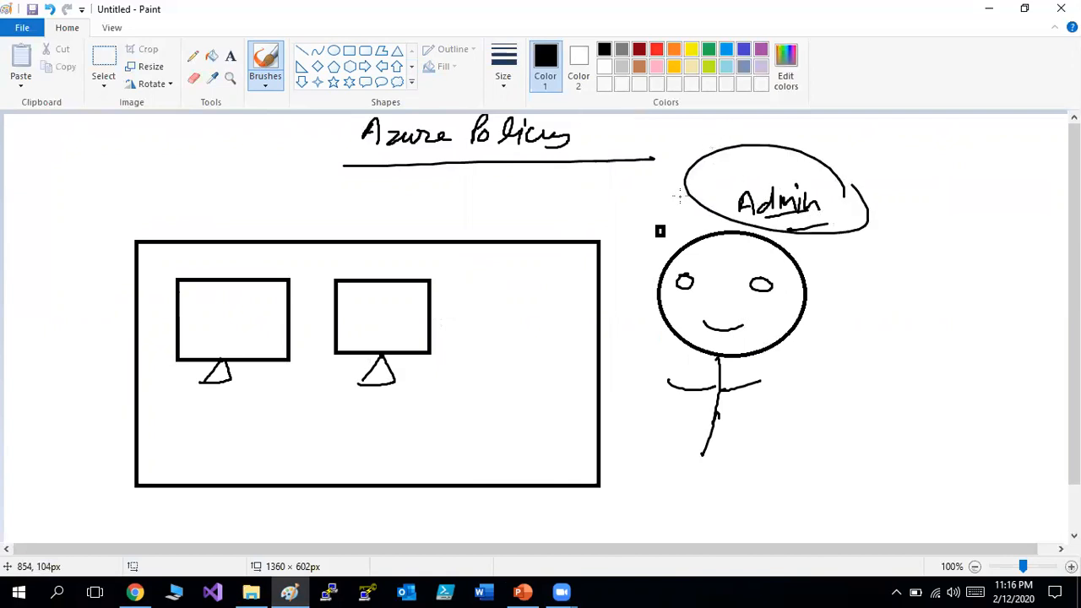
{"action": "mouse_move", "coordinate": [686, 122]}
{"action": "left_mouse_down"}
{"action": "mouse_move", "coordinate": [705, 142]}
{"action": "mouse_move", "coordinate": [750, 140]}
{"action": "left_mouse_up"}
{"action": "left_click_drag", "start_coordinate": [684, 151], "coordinate": [748, 143]}
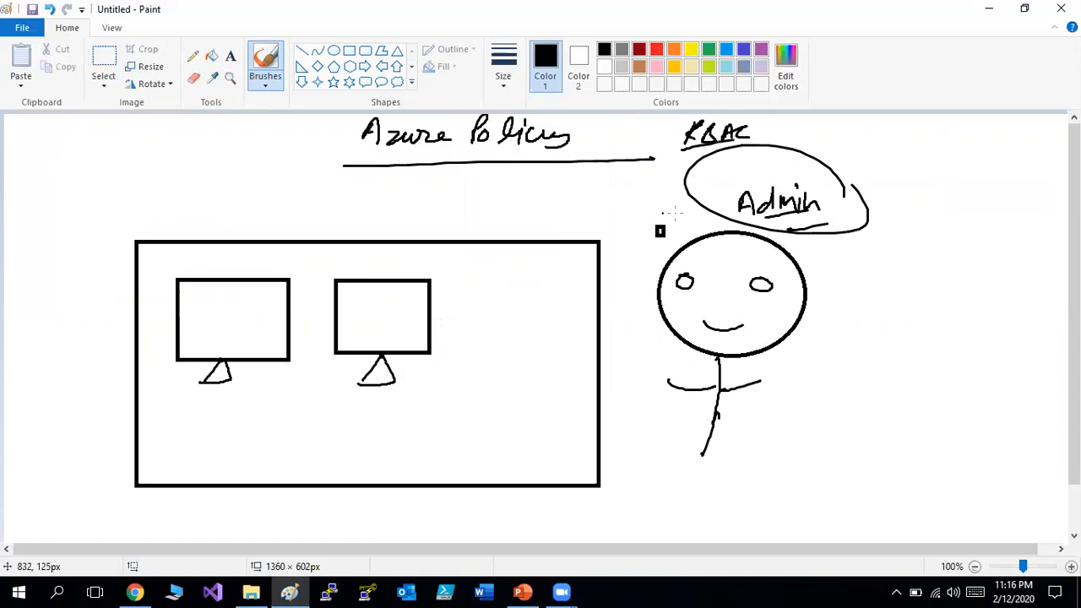
Draw an arrow from the 'VM Admin' bubble to the box and label the box 'RG01'.
{"action": "mouse_move", "coordinate": [696, 192]}
{"action": "left_mouse_down"}
{"action": "mouse_move", "coordinate": [642, 197]}
{"action": "mouse_move", "coordinate": [591, 222]}
{"action": "mouse_move", "coordinate": [617, 229]}
{"action": "left_mouse_up"}
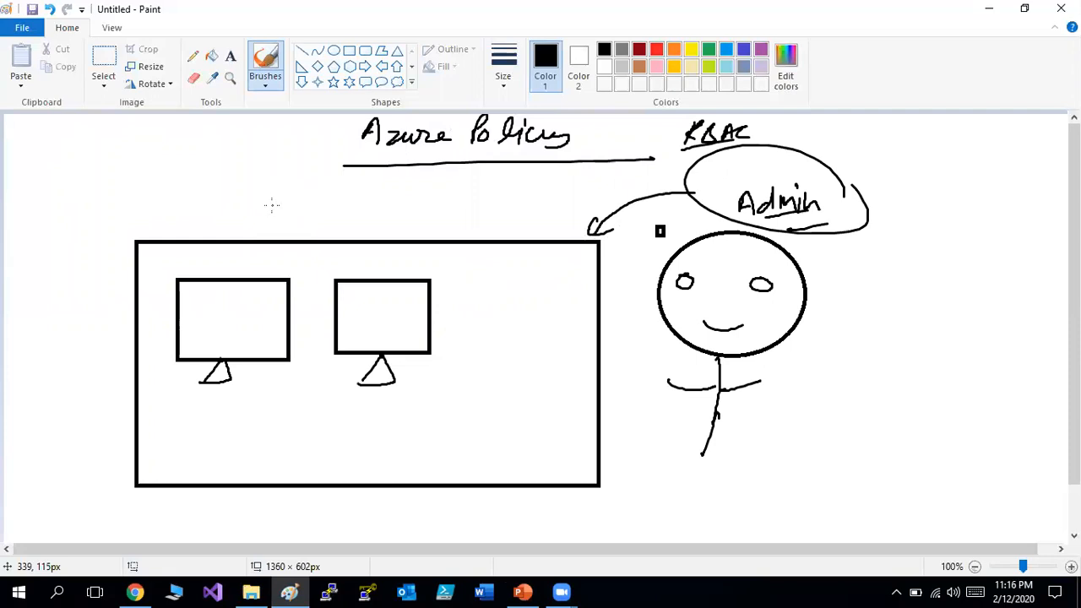
{"action": "mouse_move", "coordinate": [694, 188]}
{"action": "left_mouse_down"}
{"action": "mouse_move", "coordinate": [723, 194]}
{"action": "mouse_move", "coordinate": [741, 181]}
{"action": "mouse_move", "coordinate": [706, 198]}
{"action": "left_mouse_up"}
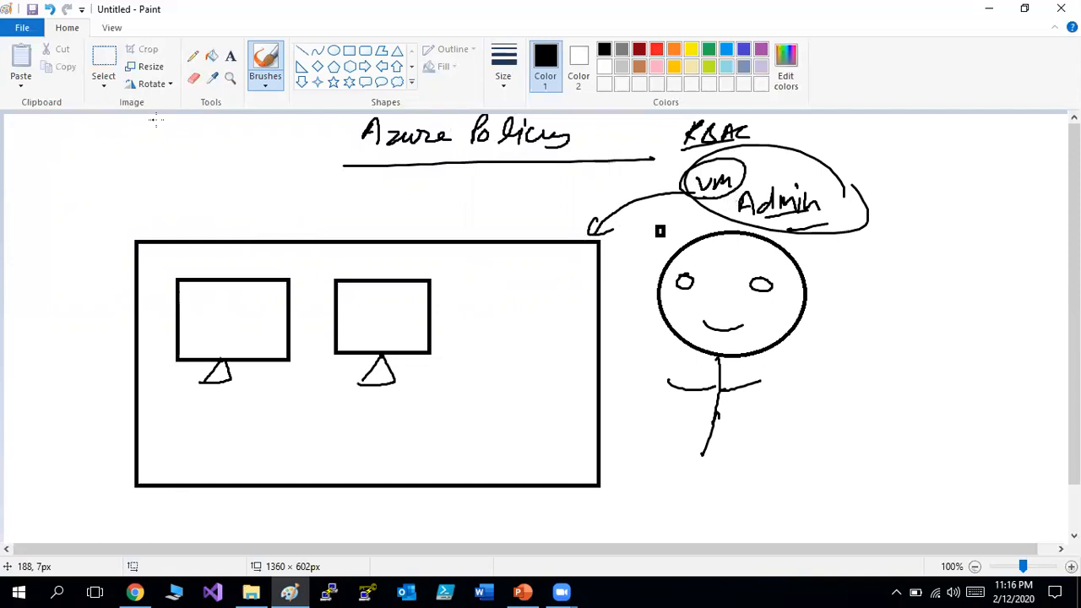
{"action": "mouse_move", "coordinate": [192, 196]}
{"action": "left_mouse_down"}
{"action": "mouse_move", "coordinate": [193, 212]}
{"action": "mouse_move", "coordinate": [206, 202]}
{"action": "mouse_move", "coordinate": [230, 226]}
{"action": "mouse_move", "coordinate": [287, 219]}
{"action": "left_mouse_up"}
{"action": "left_click_drag", "start_coordinate": [218, 239], "coordinate": [264, 233]}
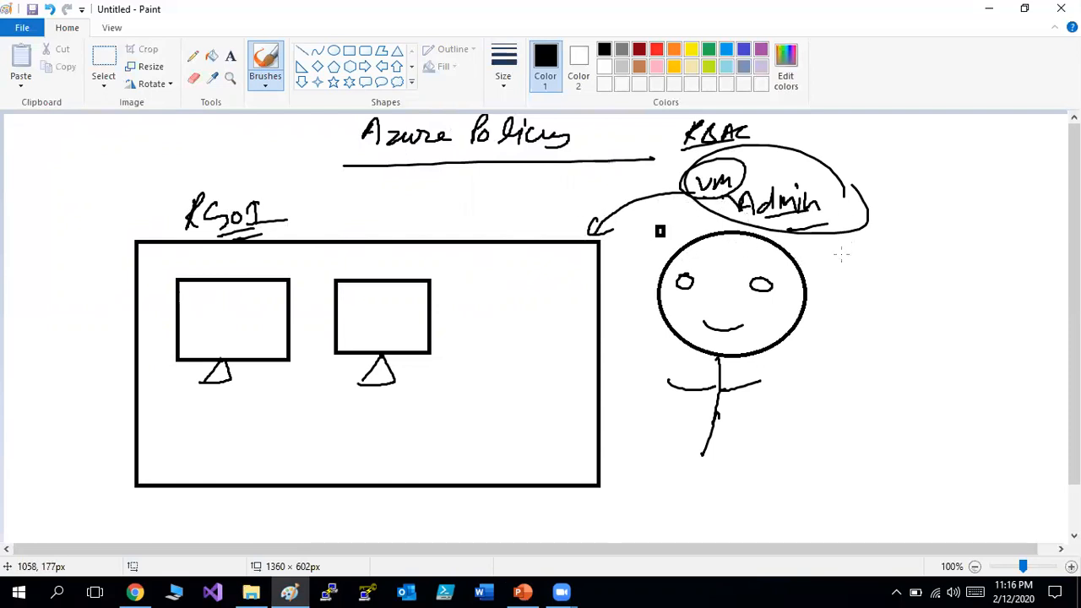
Handwrite a bracketed 'Create, Delete, Update' list beside the figure.
{"action": "mouse_move", "coordinate": [841, 248]}
{"action": "left_mouse_down"}
{"action": "mouse_move", "coordinate": [828, 259]}
{"action": "mouse_move", "coordinate": [848, 268]}
{"action": "mouse_move", "coordinate": [849, 253]}
{"action": "mouse_move", "coordinate": [875, 260]}
{"action": "mouse_move", "coordinate": [919, 243]}
{"action": "left_mouse_up"}
{"action": "mouse_move", "coordinate": [864, 302]}
{"action": "left_mouse_down"}
{"action": "mouse_move", "coordinate": [850, 289]}
{"action": "mouse_move", "coordinate": [853, 301]}
{"action": "mouse_move", "coordinate": [880, 281]}
{"action": "mouse_move", "coordinate": [917, 289]}
{"action": "left_mouse_up"}
{"action": "mouse_move", "coordinate": [848, 323]}
{"action": "left_mouse_down"}
{"action": "mouse_move", "coordinate": [873, 336]}
{"action": "mouse_move", "coordinate": [941, 324]}
{"action": "left_mouse_up"}
{"action": "mouse_move", "coordinate": [887, 233]}
{"action": "left_mouse_down"}
{"action": "mouse_move", "coordinate": [953, 287]}
{"action": "mouse_move", "coordinate": [869, 362]}
{"action": "left_mouse_up"}
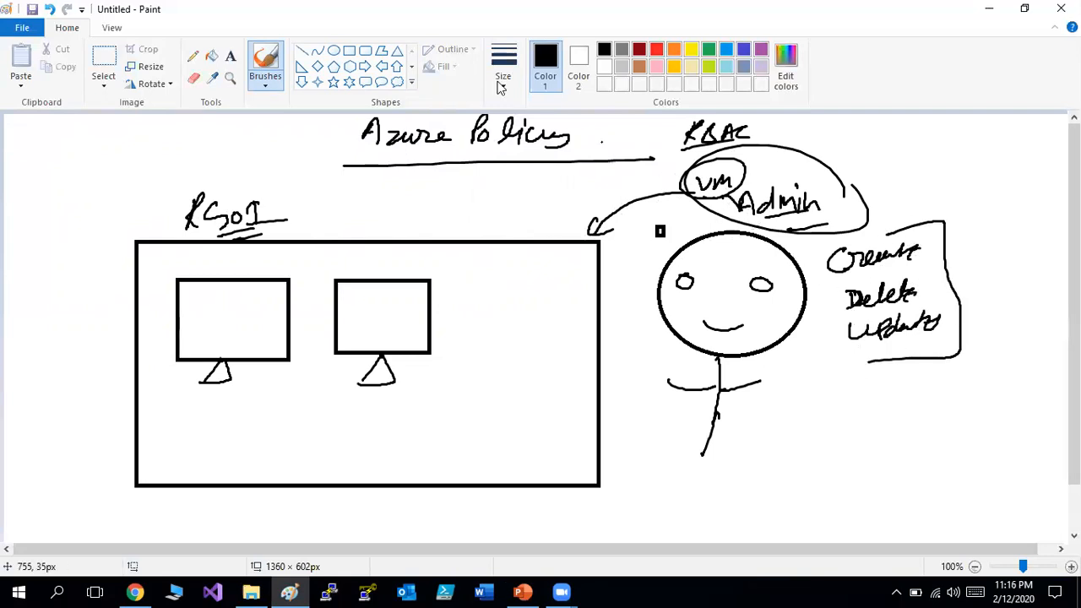
Draw arrows into the box and start writing 'DS2_V2' above it.
{"action": "left_click_drag", "start_coordinate": [465, 223], "coordinate": [470, 251]}
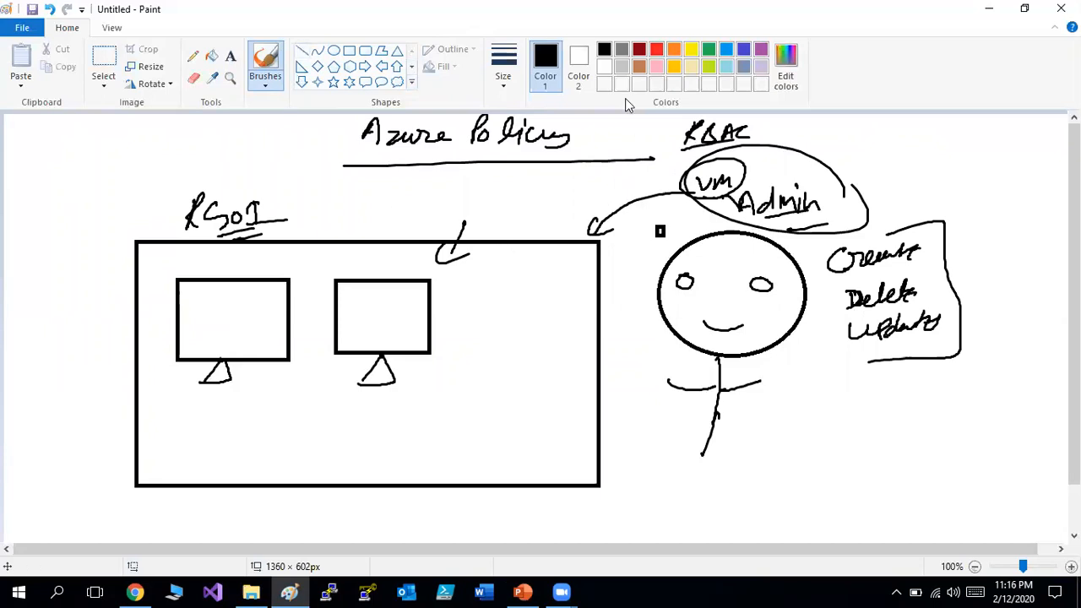
{"action": "mouse_move", "coordinate": [664, 264]}
{"action": "left_mouse_down"}
{"action": "mouse_move", "coordinate": [599, 278]}
{"action": "mouse_move", "coordinate": [598, 291]}
{"action": "left_mouse_up"}
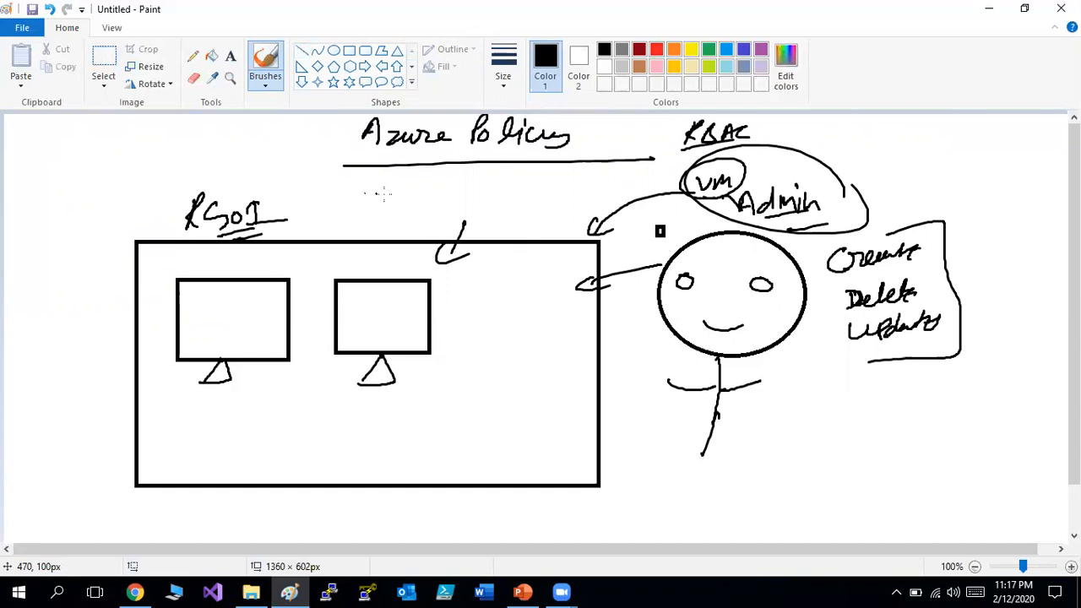
{"action": "mouse_move", "coordinate": [361, 191]}
{"action": "left_mouse_down"}
{"action": "mouse_move", "coordinate": [375, 201]}
{"action": "mouse_move", "coordinate": [453, 190]}
{"action": "left_mouse_up"}
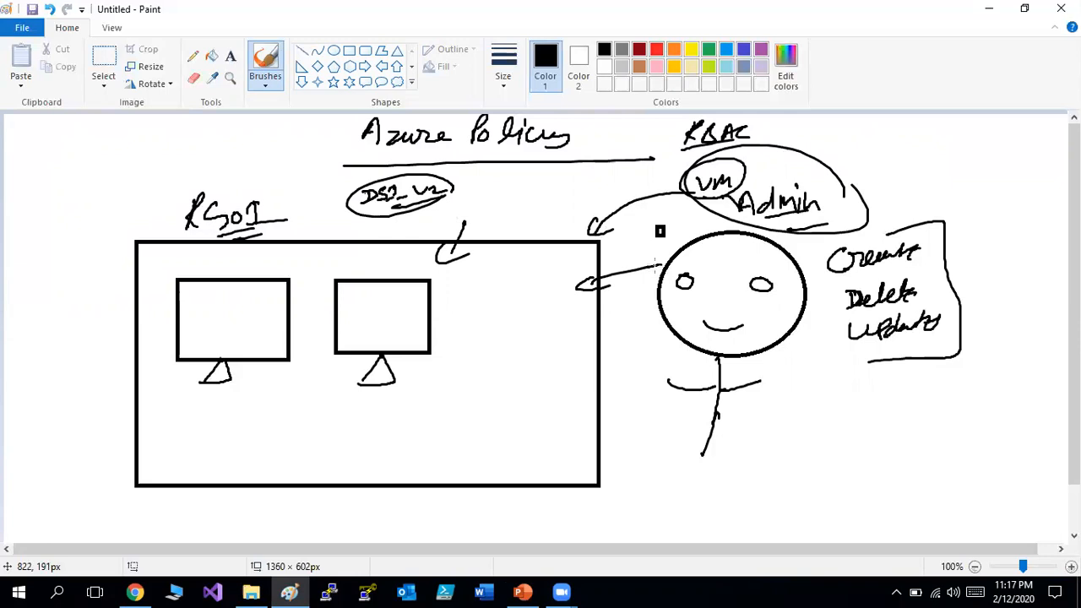
Draw arrows linking the Azure Policy title and the figure's arrow to the DS2_V2 note.
{"action": "mouse_move", "coordinate": [382, 151]}
{"action": "left_mouse_down"}
{"action": "mouse_move", "coordinate": [537, 153]}
{"action": "mouse_move", "coordinate": [457, 193]}
{"action": "mouse_move", "coordinate": [484, 200]}
{"action": "left_mouse_up"}
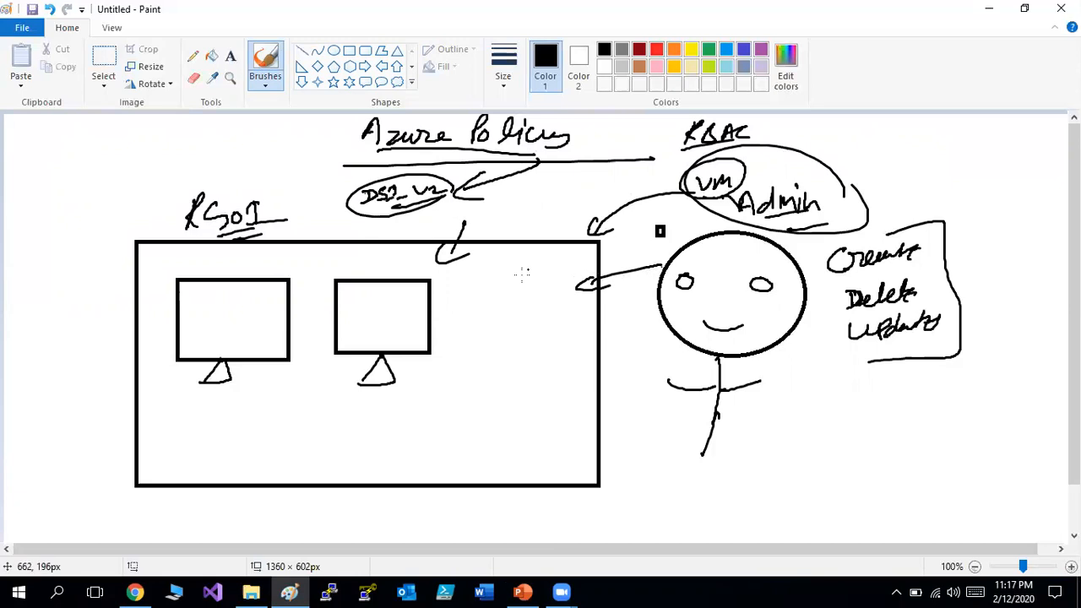
{"action": "mouse_move", "coordinate": [576, 285]}
{"action": "left_mouse_down"}
{"action": "mouse_move", "coordinate": [413, 215]}
{"action": "mouse_move", "coordinate": [433, 221]}
{"action": "left_mouse_up"}
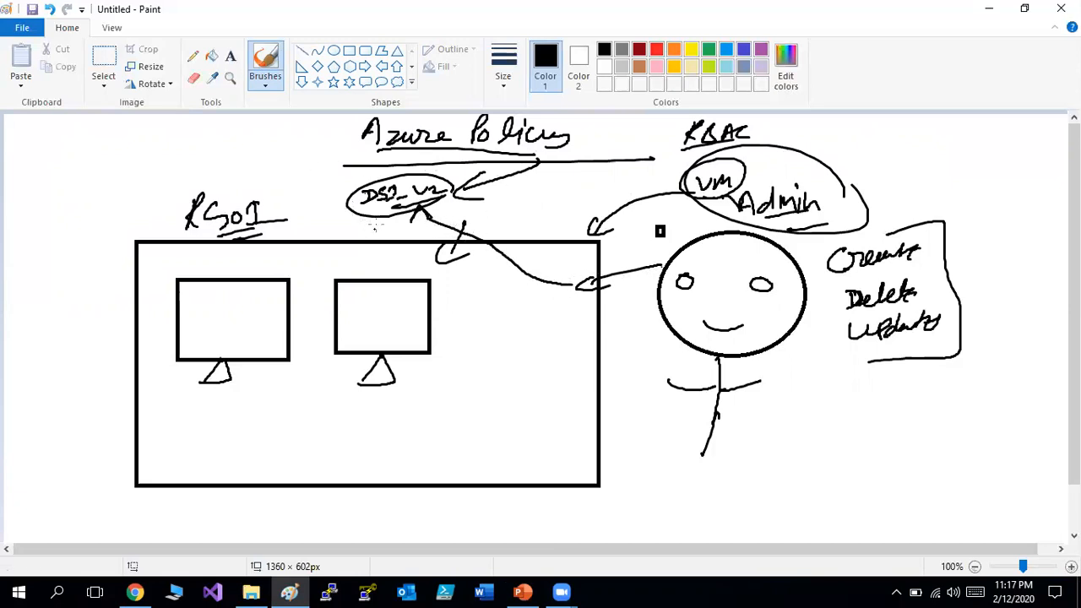
{"action": "mouse_move", "coordinate": [377, 186]}
{"action": "left_mouse_down"}
{"action": "mouse_move", "coordinate": [311, 210]}
{"action": "mouse_move", "coordinate": [321, 221]}
{"action": "left_mouse_up"}
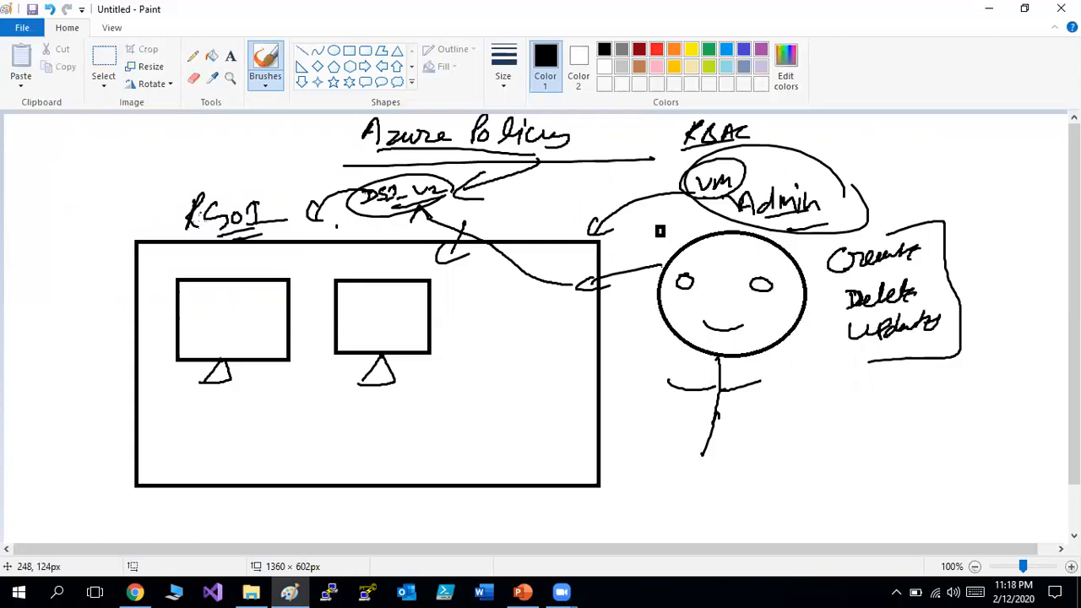
Draw tag boxes above both monitors and mark inside them.
{"action": "mouse_move", "coordinate": [186, 254]}
{"action": "left_mouse_down"}
{"action": "mouse_move", "coordinate": [179, 278]}
{"action": "mouse_move", "coordinate": [272, 276]}
{"action": "mouse_move", "coordinate": [181, 277]}
{"action": "left_mouse_up"}
{"action": "mouse_move", "coordinate": [334, 268]}
{"action": "left_mouse_down"}
{"action": "mouse_move", "coordinate": [321, 254]}
{"action": "mouse_move", "coordinate": [437, 269]}
{"action": "mouse_move", "coordinate": [319, 279]}
{"action": "left_mouse_up"}
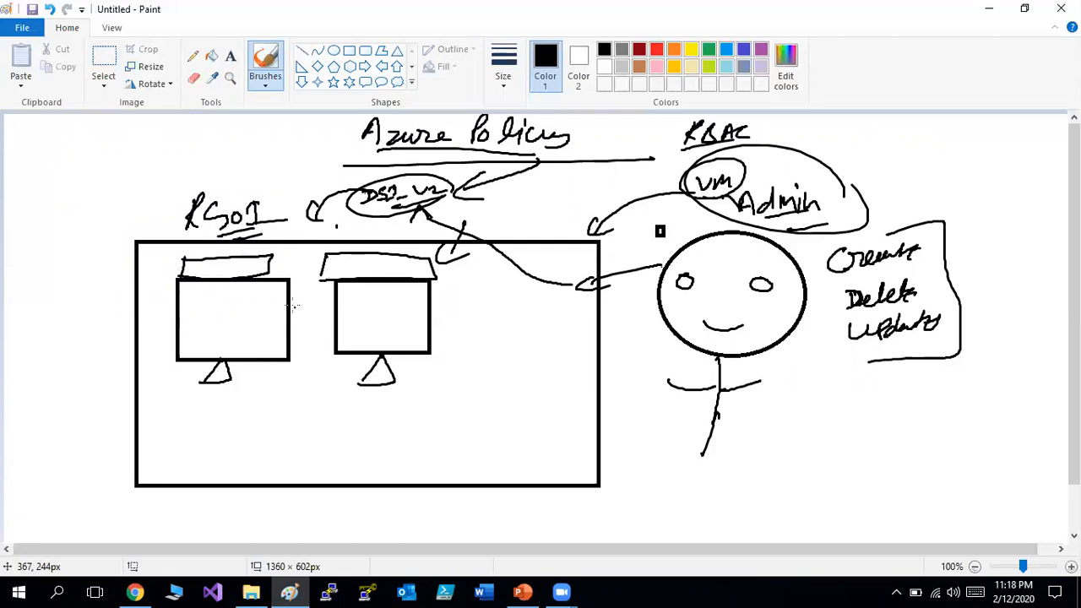
{"action": "mouse_move", "coordinate": [203, 248]}
{"action": "left_mouse_down"}
{"action": "mouse_move", "coordinate": [213, 265]}
{"action": "mouse_move", "coordinate": [232, 259]}
{"action": "left_mouse_up"}
{"action": "left_click_drag", "start_coordinate": [351, 252], "coordinate": [366, 245]}
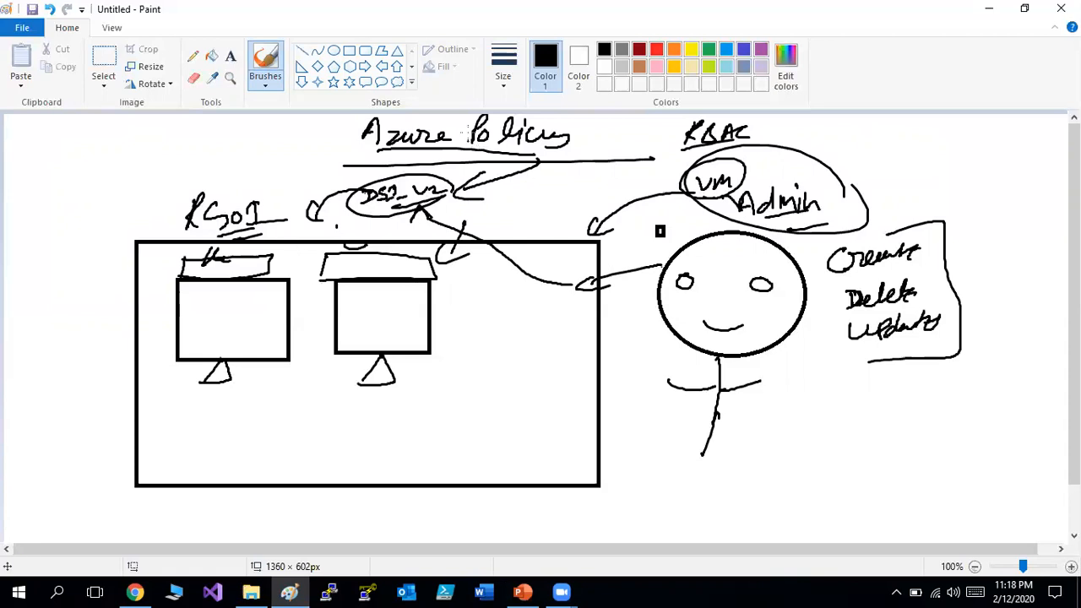
Close the Paint sketch without saving and go to the Azure portal home page.
{"action": "key", "text": "alt+F4"}
{"action": "left_click", "coordinate": [579, 300]}
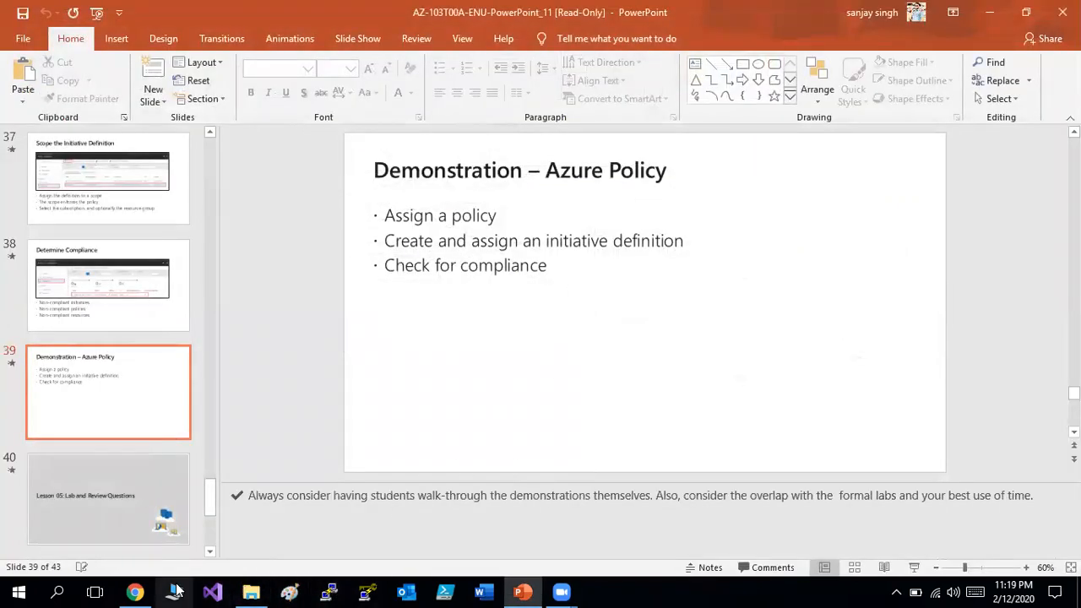
{"action": "left_click", "coordinate": [137, 591]}
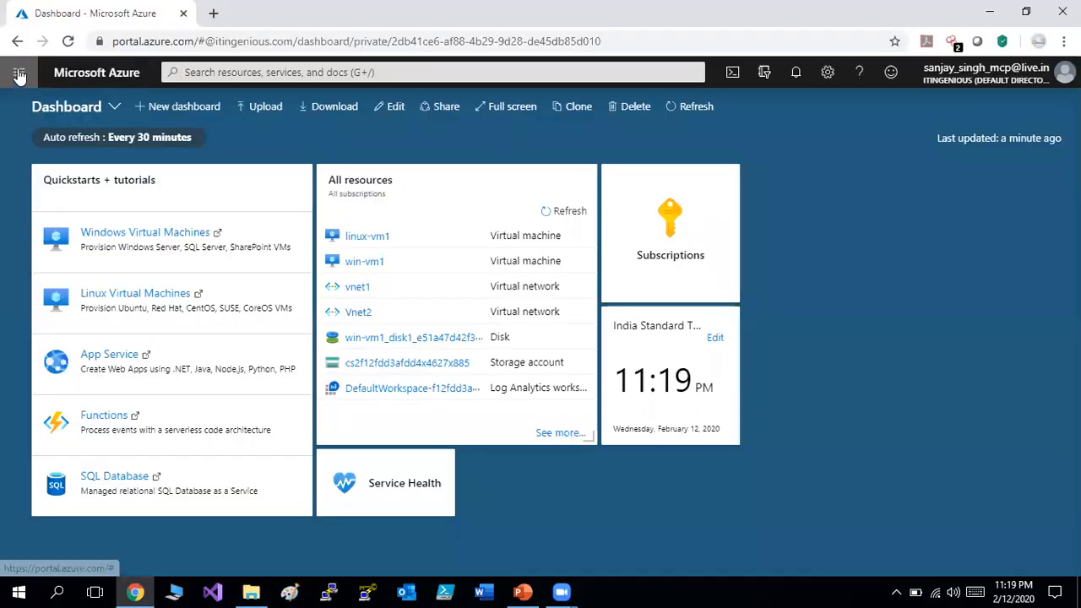
{"action": "left_click", "coordinate": [18, 71]}
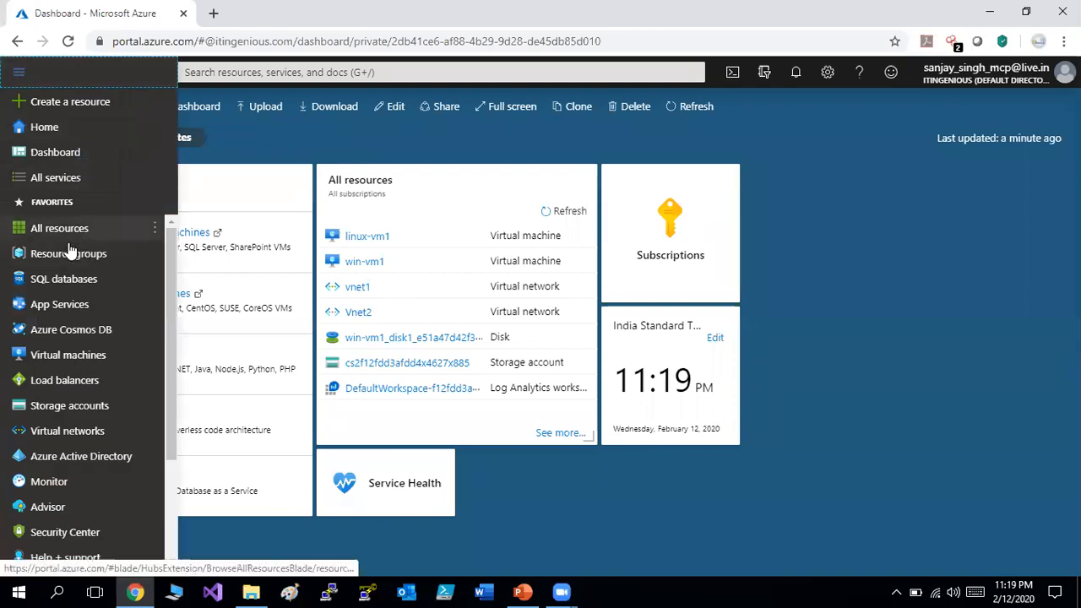
{"action": "left_click", "coordinate": [66, 121]}
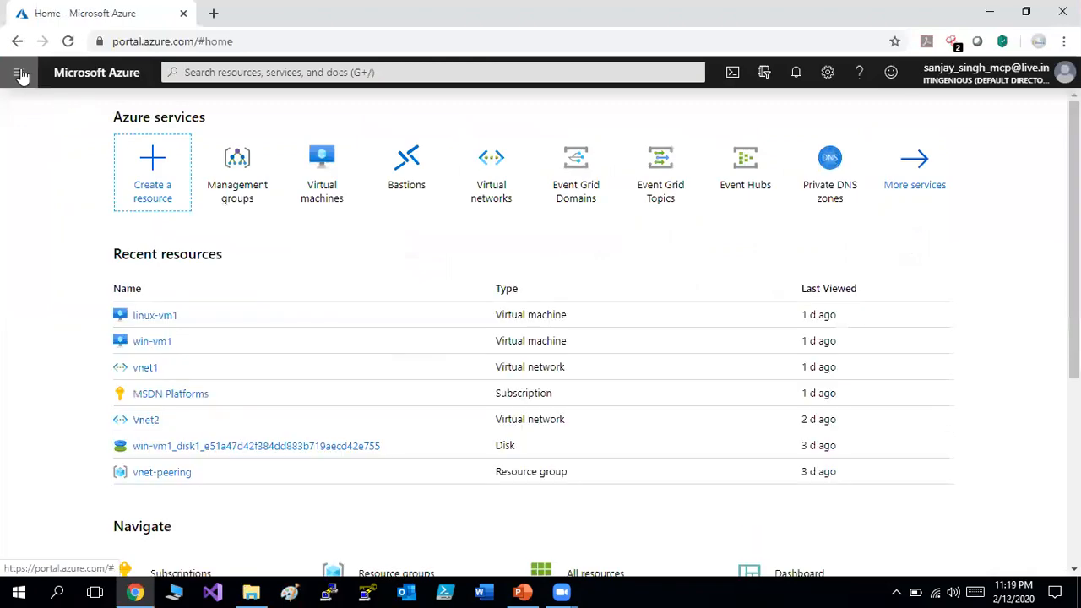
Find 'Template deployment (deploy using custom templates)' in the Marketplace and start creating it.
{"action": "left_click", "coordinate": [20, 71]}
{"action": "left_click", "coordinate": [52, 106]}
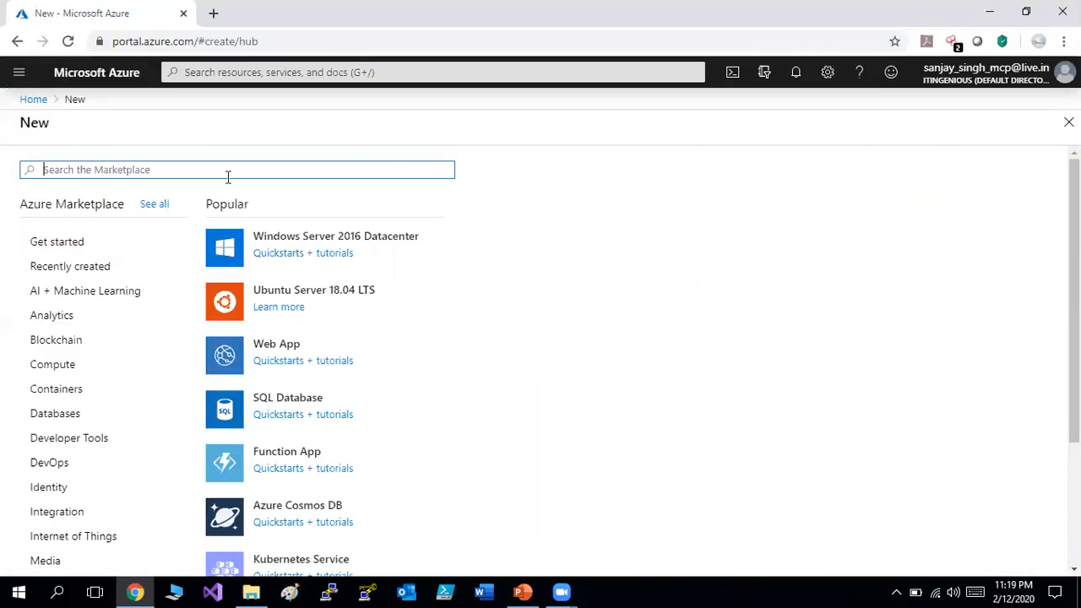
{"action": "type", "text": "cus"}
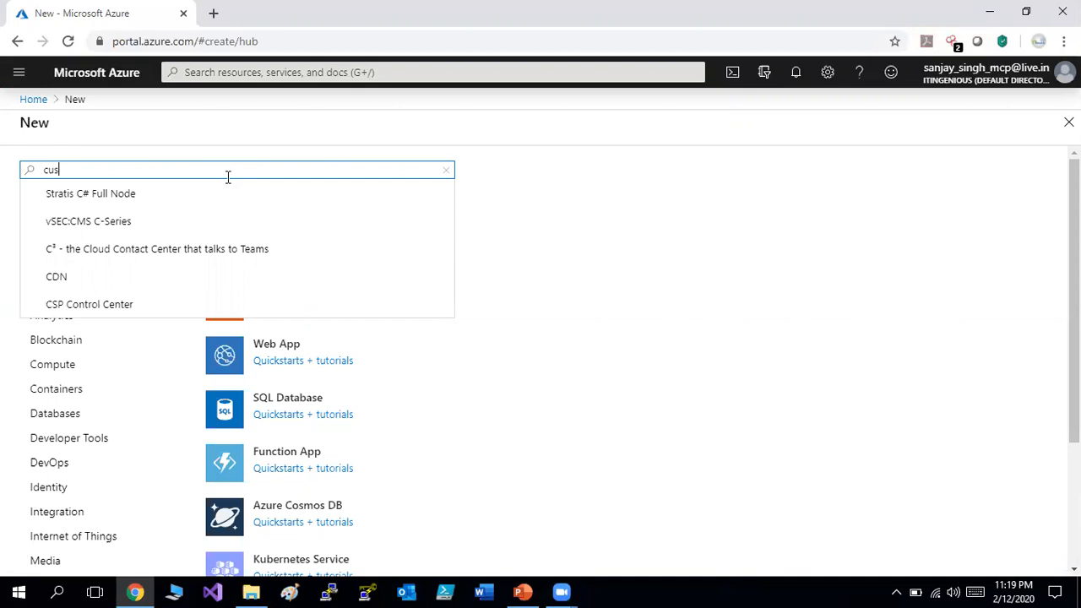
{"action": "type", "text": "tto"}
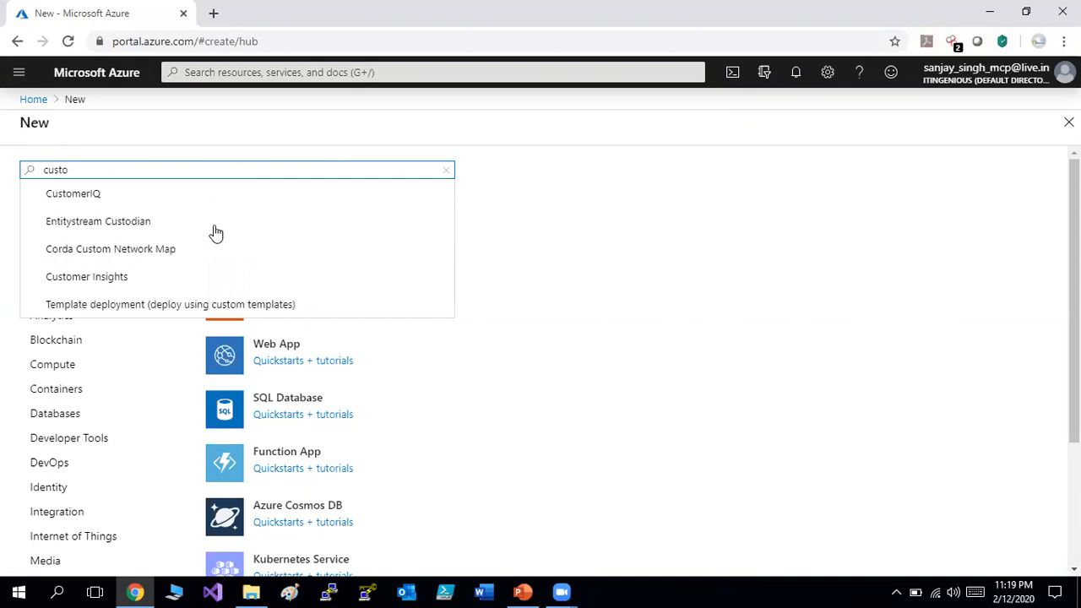
{"action": "left_click", "coordinate": [212, 304]}
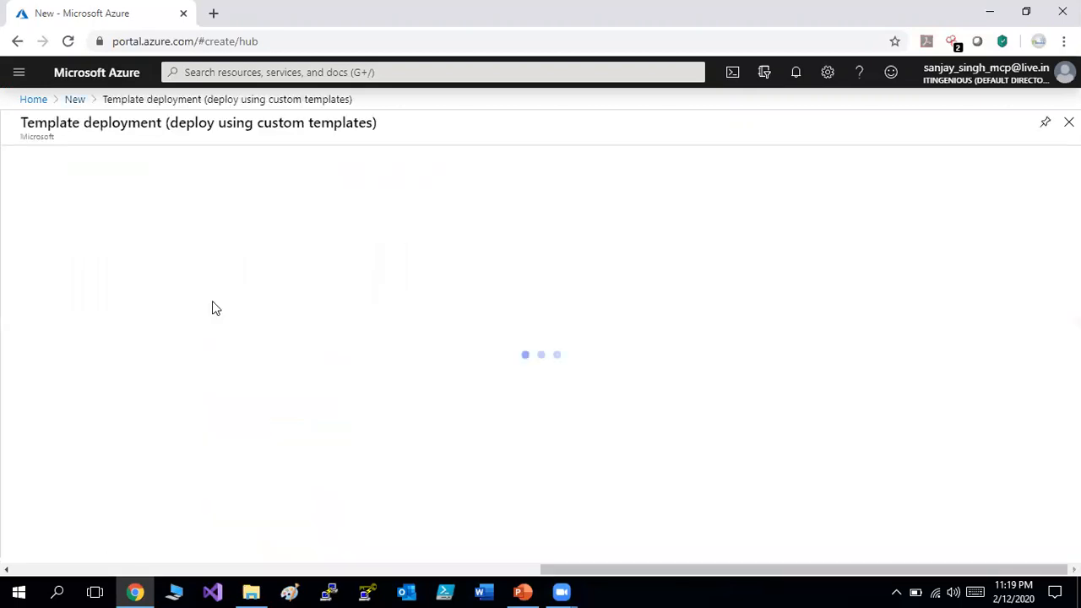
{"action": "left_click", "coordinate": [148, 223]}
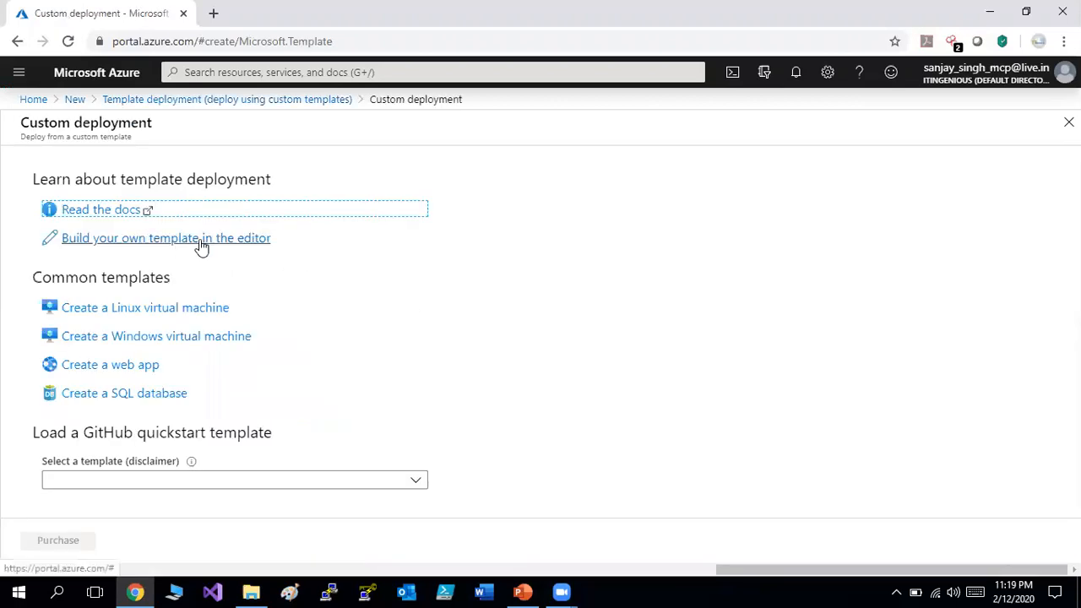
Build your own template by loading az-100-01b_azuredeploy from the Allfiles\Labfiles\AZ-100.1 folder.
{"action": "left_click", "coordinate": [200, 241]}
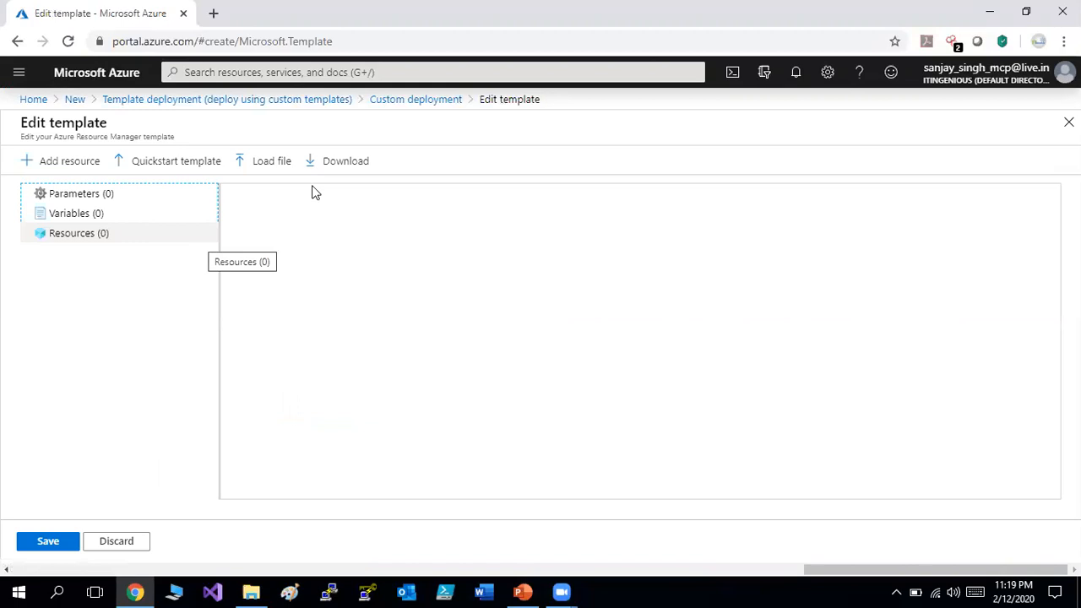
{"action": "left_click", "coordinate": [270, 165]}
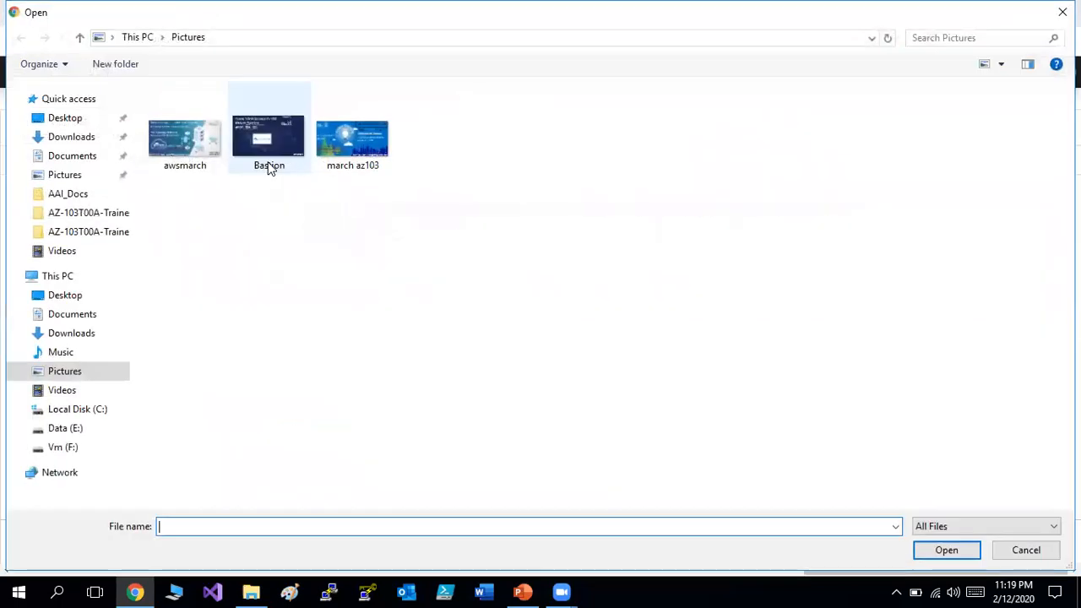
{"action": "left_click", "coordinate": [85, 216]}
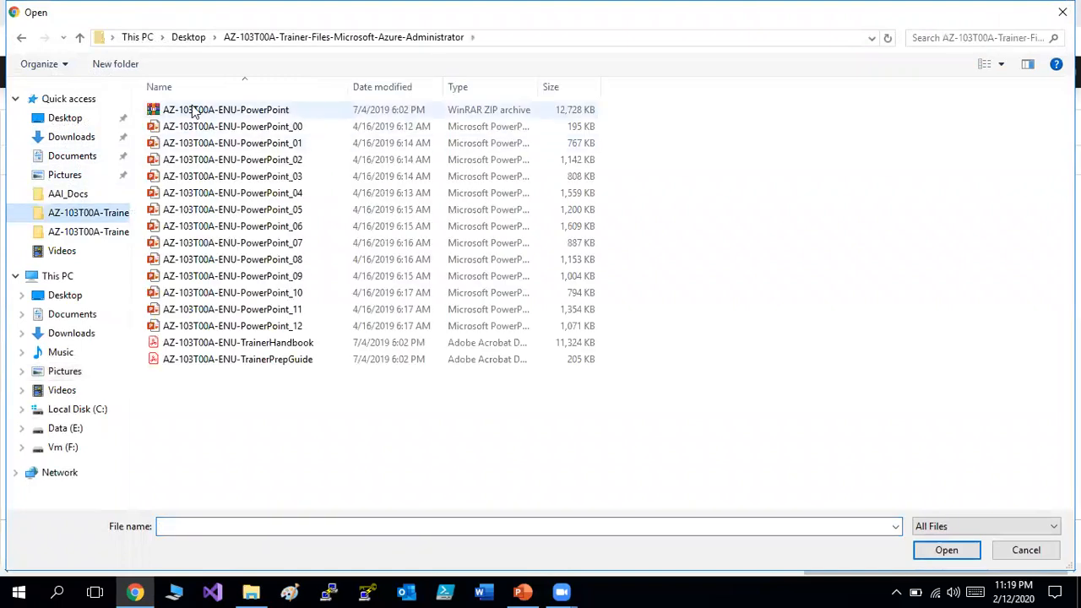
{"action": "left_click", "coordinate": [57, 235]}
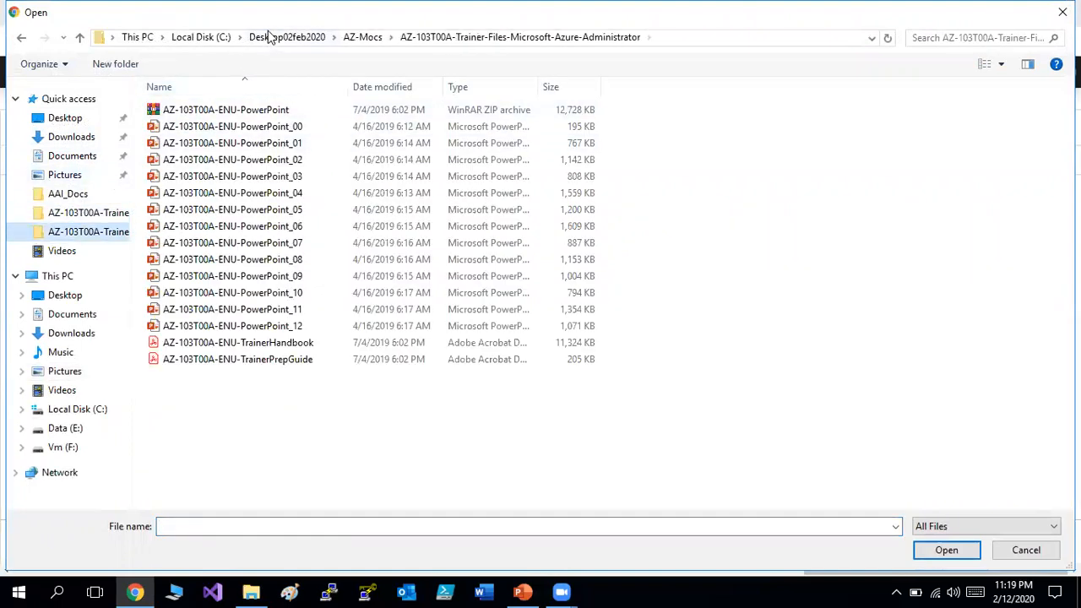
{"action": "left_click", "coordinate": [272, 37]}
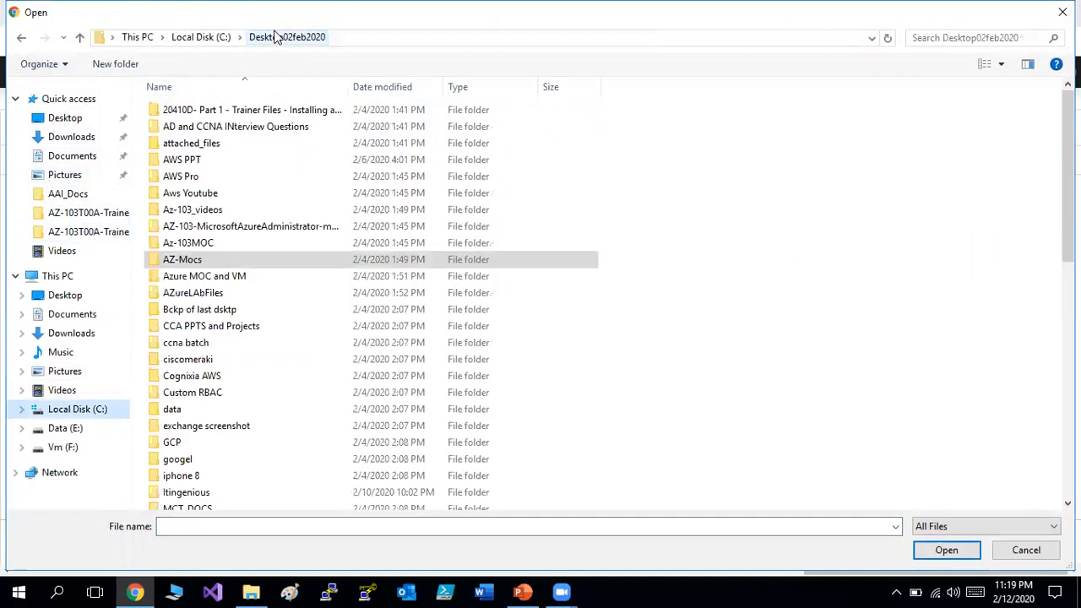
{"action": "double_click", "coordinate": [250, 226]}
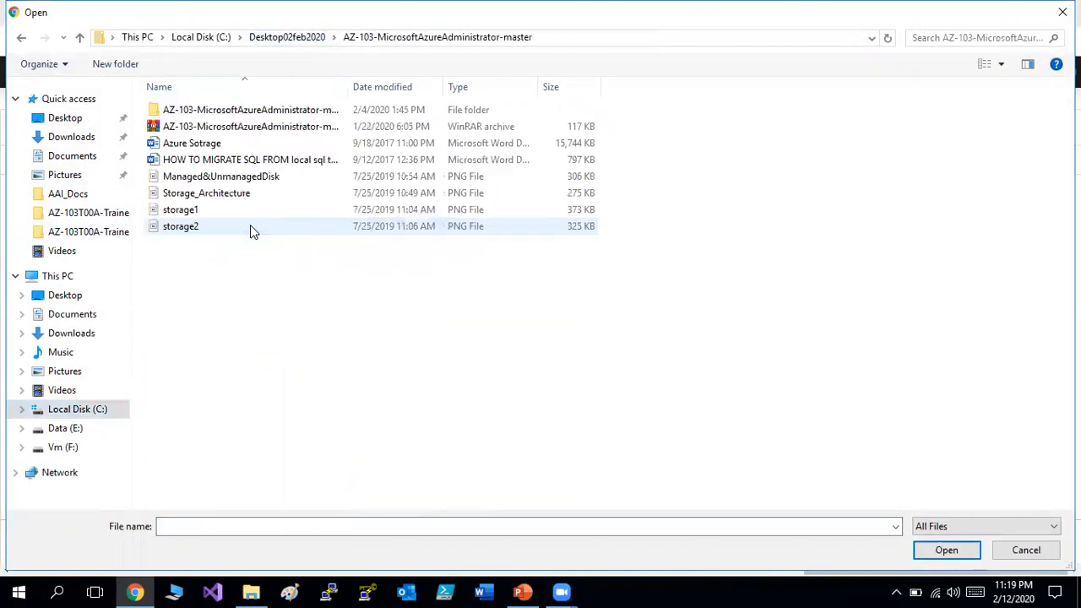
{"action": "double_click", "coordinate": [243, 111]}
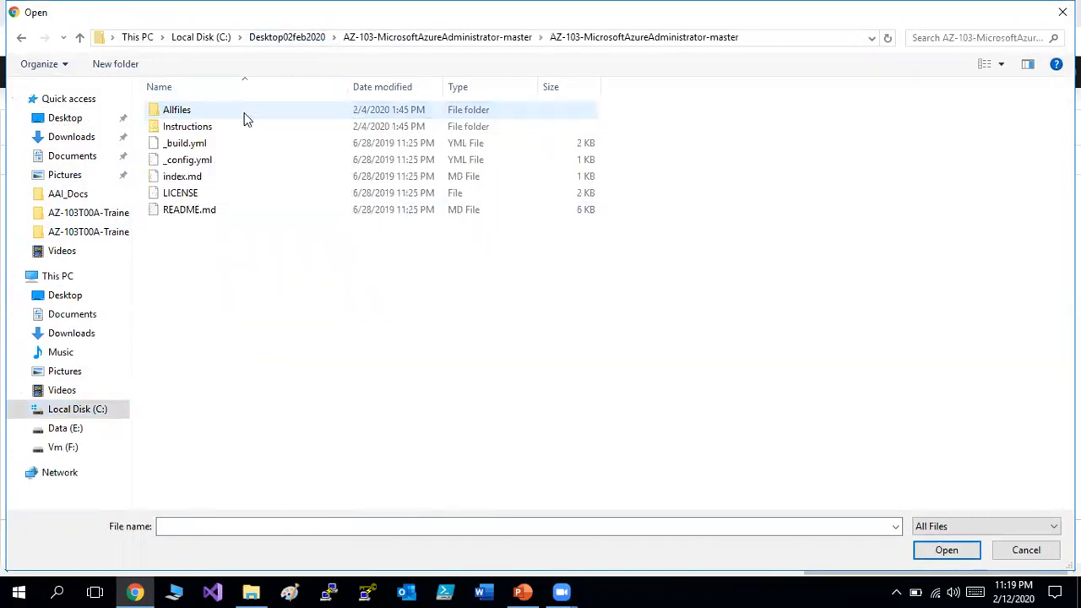
{"action": "double_click", "coordinate": [201, 115]}
{"action": "double_click", "coordinate": [199, 113]}
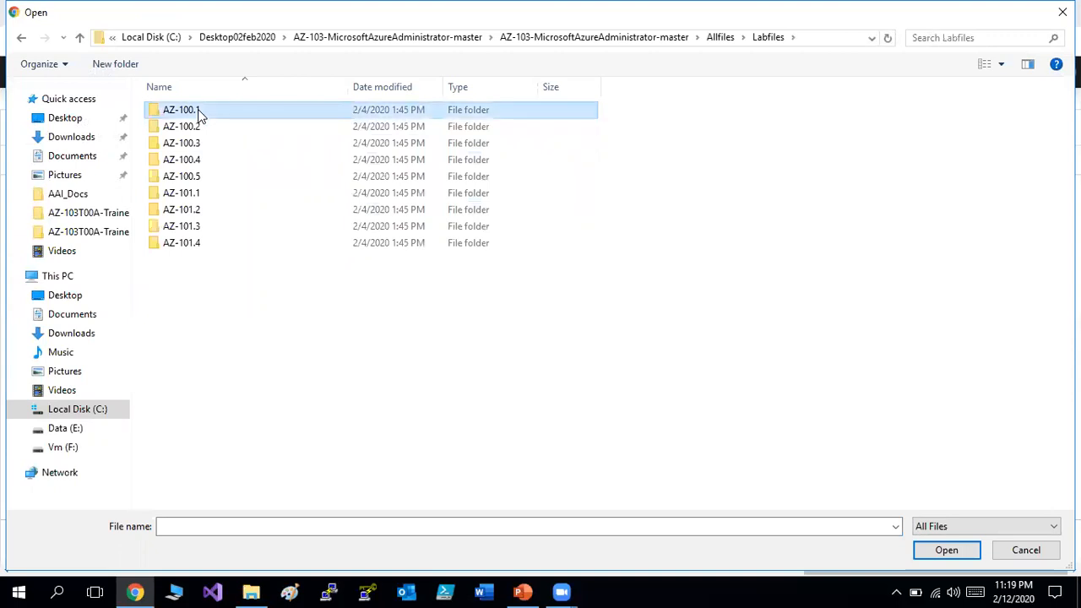
{"action": "double_click", "coordinate": [198, 113]}
{"action": "double_click", "coordinate": [228, 116]}
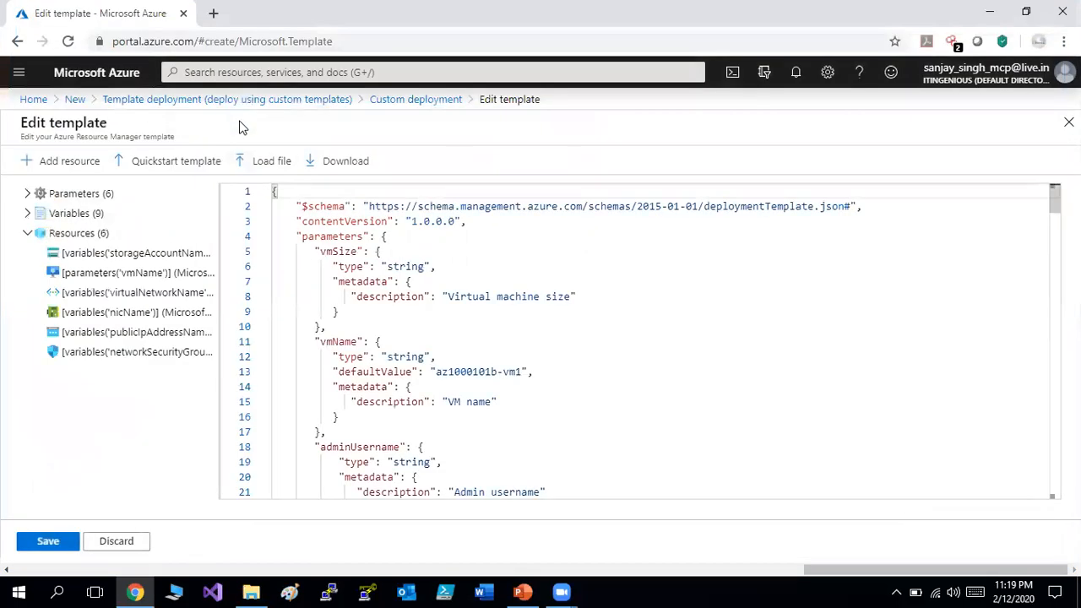
Review the template parameters, highlighting environmentName, its lab default and the Environment tag description.
{"action": "left_click", "coordinate": [481, 315]}
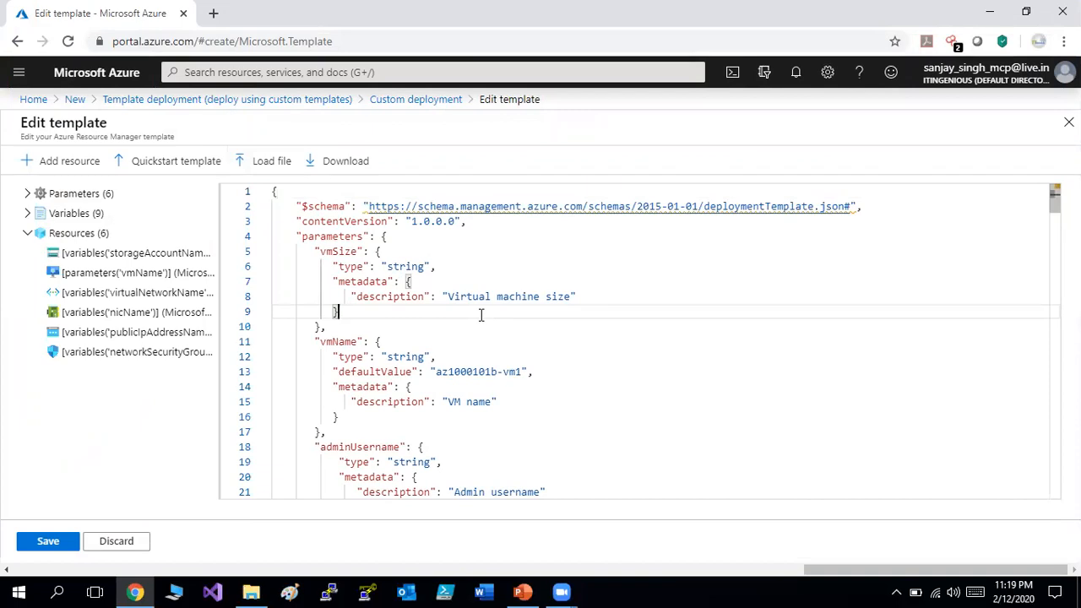
{"action": "key", "text": "Down"}
{"action": "key", "text": "Down"}
{"action": "key", "text": "Down"}
{"action": "key", "text": "Down"}
{"action": "key", "text": "Down"}
{"action": "key", "text": "Down"}
{"action": "key", "text": "Down"}
{"action": "key", "text": "Down"}
{"action": "key", "text": "Down"}
{"action": "key", "text": "Down"}
{"action": "key", "text": "Down"}
{"action": "key", "text": "Down"}
{"action": "key", "text": "Down"}
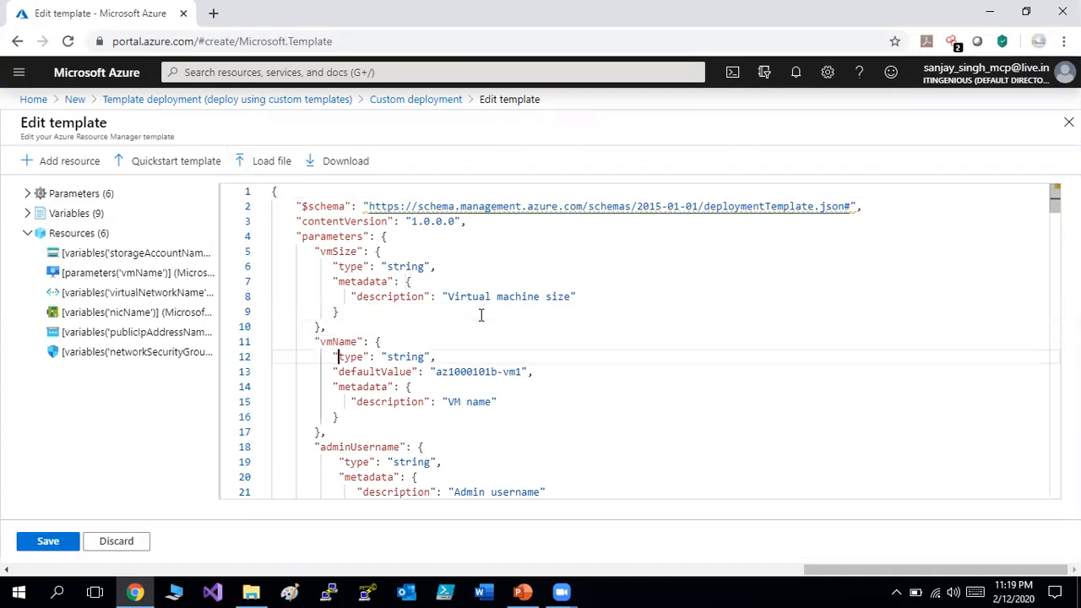
{"action": "key", "text": "Down"}
{"action": "key", "text": "Down"}
{"action": "key", "text": "Down"}
{"action": "key", "text": "Down"}
{"action": "key", "text": "Down"}
{"action": "key", "text": "Down"}
{"action": "key", "text": "Down"}
{"action": "key", "text": "Down"}
{"action": "key", "text": "Down"}
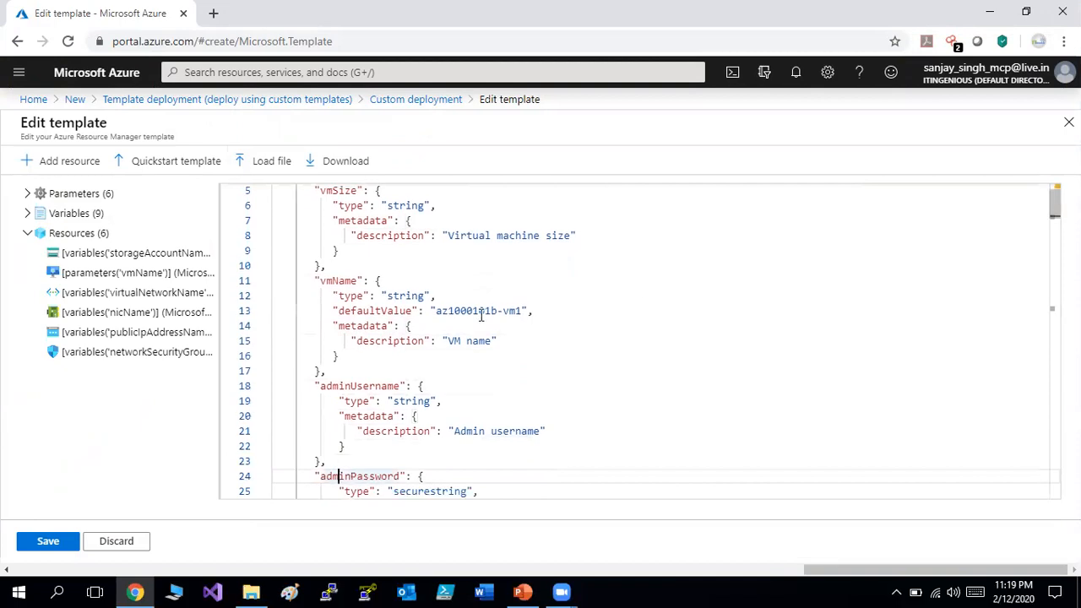
{"action": "key", "text": "Down"}
{"action": "key", "text": "Down"}
{"action": "key", "text": "Down"}
{"action": "key", "text": "Down"}
{"action": "key", "text": "Down"}
{"action": "key", "text": "Down"}
{"action": "key", "text": "Down"}
{"action": "key", "text": "Down"}
{"action": "key", "text": "Down"}
{"action": "key", "text": "Down"}
{"action": "key", "text": "Down"}
{"action": "key", "text": "Down"}
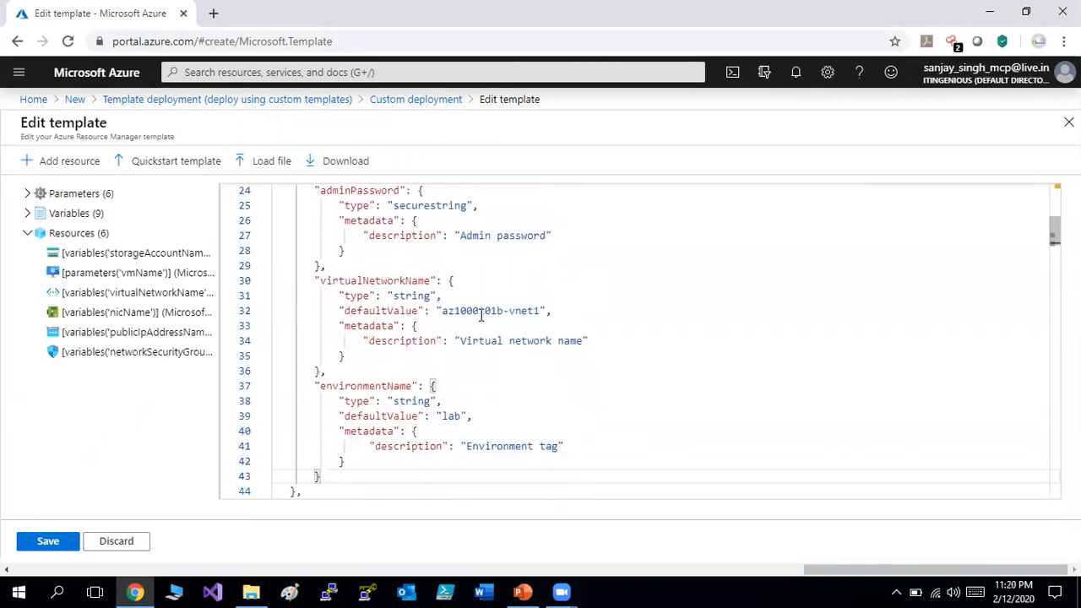
{"action": "key", "text": "Down"}
{"action": "key", "text": "Down"}
{"action": "key", "text": "Down"}
{"action": "key", "text": "Down"}
{"action": "key", "text": "Down"}
{"action": "key", "text": "Down"}
{"action": "key", "text": "Down"}
{"action": "key", "text": "Down"}
{"action": "key", "text": "Down"}
{"action": "key", "text": "Down"}
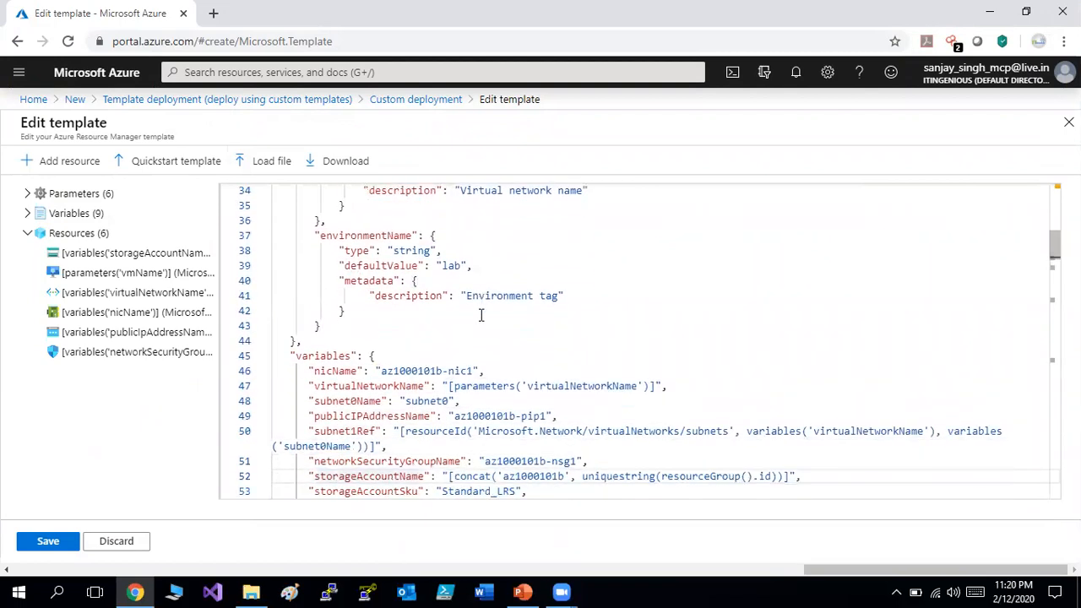
{"action": "left_click_drag", "start_coordinate": [320, 236], "coordinate": [413, 235]}
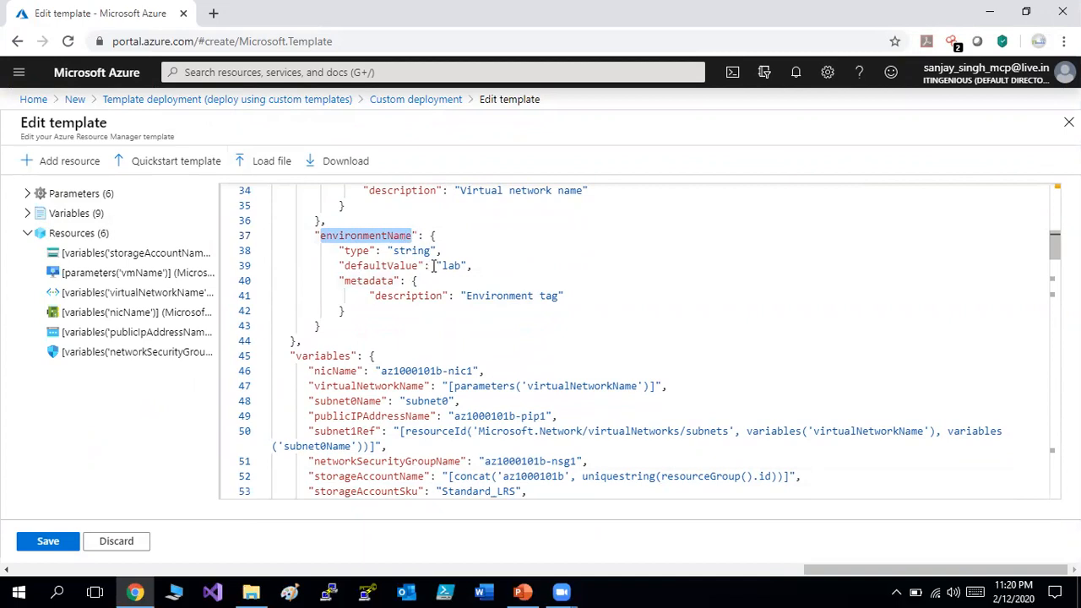
{"action": "left_click_drag", "start_coordinate": [436, 266], "coordinate": [463, 266]}
{"action": "left_click", "coordinate": [410, 296]}
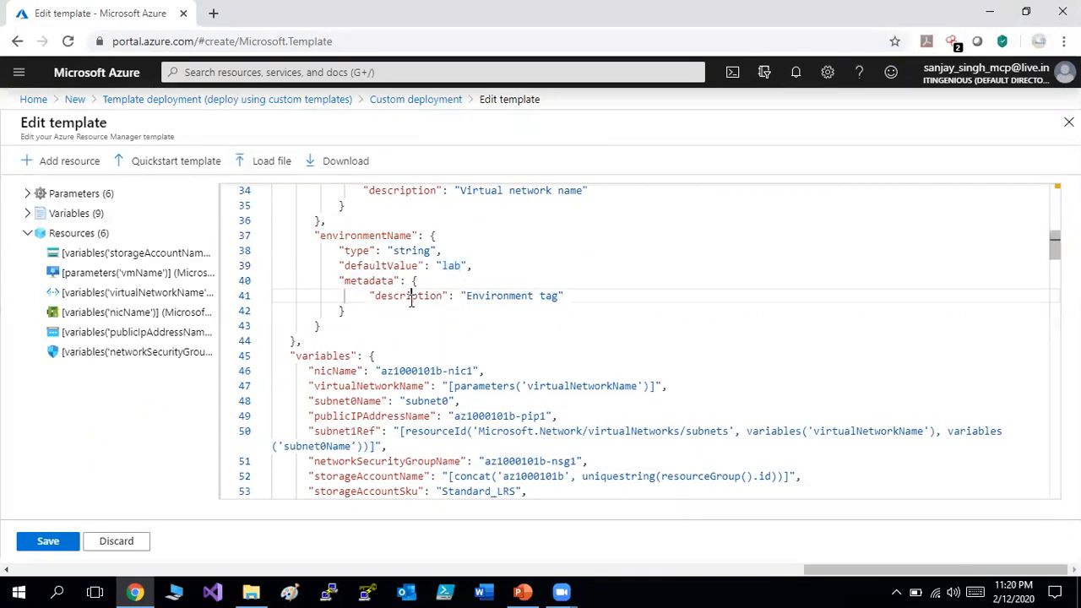
{"action": "left_click", "coordinate": [465, 296]}
{"action": "left_click_drag", "start_coordinate": [499, 300], "coordinate": [559, 296]}
Step through the storage, VM and network resources in the JSON, then save the template.
{"action": "key", "text": "Down"}
{"action": "key", "text": "Down"}
{"action": "key", "text": "Down"}
{"action": "key", "text": "Down"}
{"action": "key", "text": "Down"}
{"action": "key", "text": "Down"}
{"action": "key", "text": "Down"}
{"action": "key", "text": "Down"}
{"action": "key", "text": "Down"}
{"action": "key", "text": "Down"}
{"action": "key", "text": "Down"}
{"action": "key", "text": "Down"}
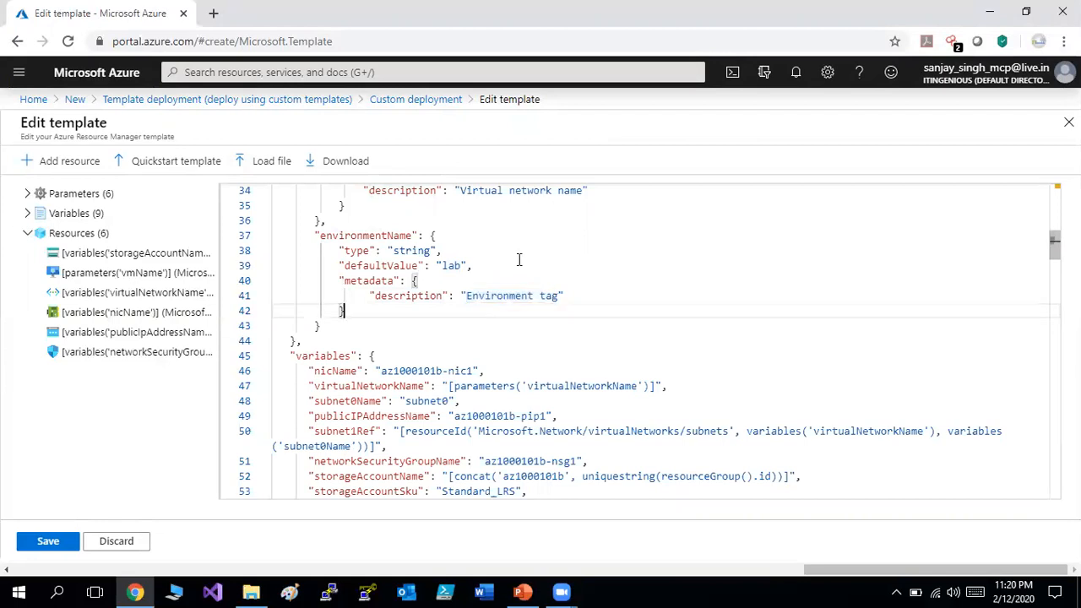
{"action": "key", "text": "Down"}
{"action": "key", "text": "Down"}
{"action": "key", "text": "Down"}
{"action": "key", "text": "Down"}
{"action": "key", "text": "Down"}
{"action": "key", "text": "Down"}
{"action": "key", "text": "Down"}
{"action": "key", "text": "Down"}
{"action": "key", "text": "Down"}
{"action": "key", "text": "Down"}
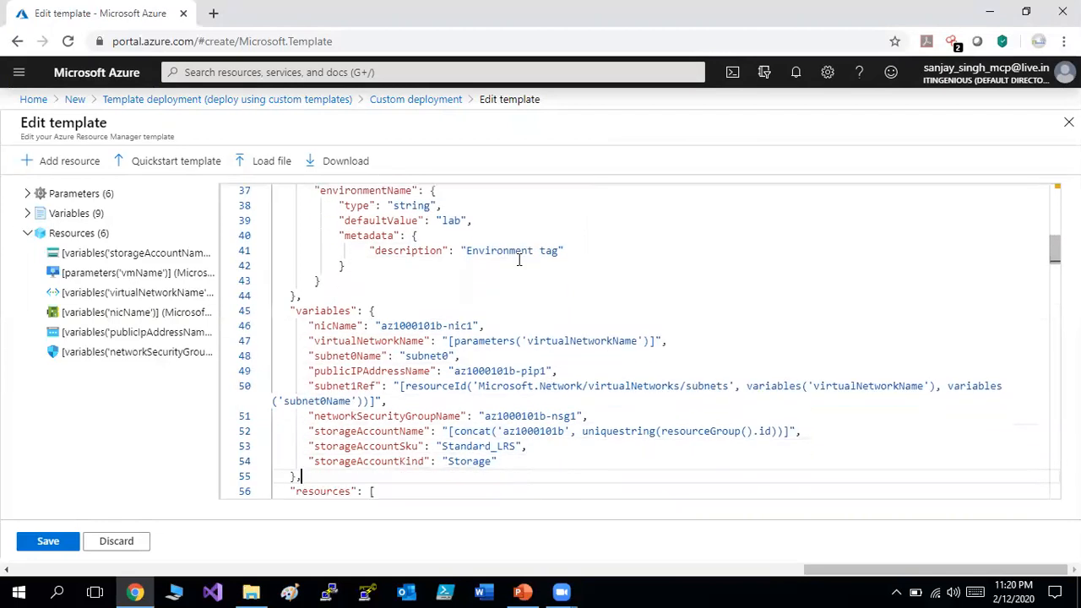
{"action": "key", "text": "Down"}
{"action": "key", "text": "Down"}
{"action": "key", "text": "Down"}
{"action": "key", "text": "Down"}
{"action": "key", "text": "Down"}
{"action": "key", "text": "Down"}
{"action": "key", "text": "Down"}
{"action": "key", "text": "Down"}
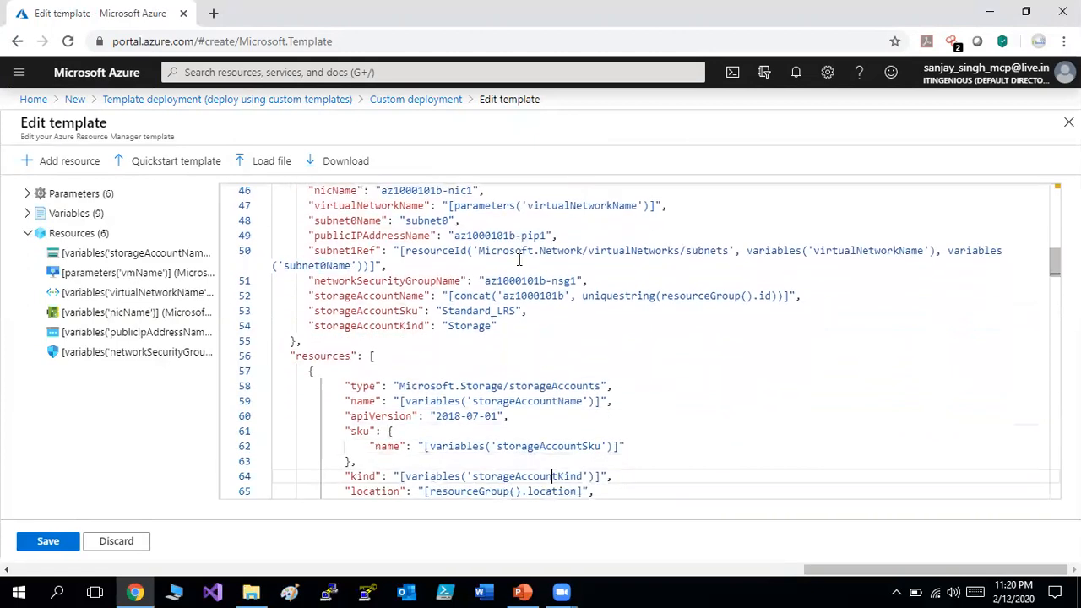
{"action": "key", "text": "Down"}
{"action": "key", "text": "Down"}
{"action": "key", "text": "Down"}
{"action": "key", "text": "Down"}
{"action": "key", "text": "Down"}
{"action": "key", "text": "Down"}
{"action": "key", "text": "Down"}
{"action": "key", "text": "Down"}
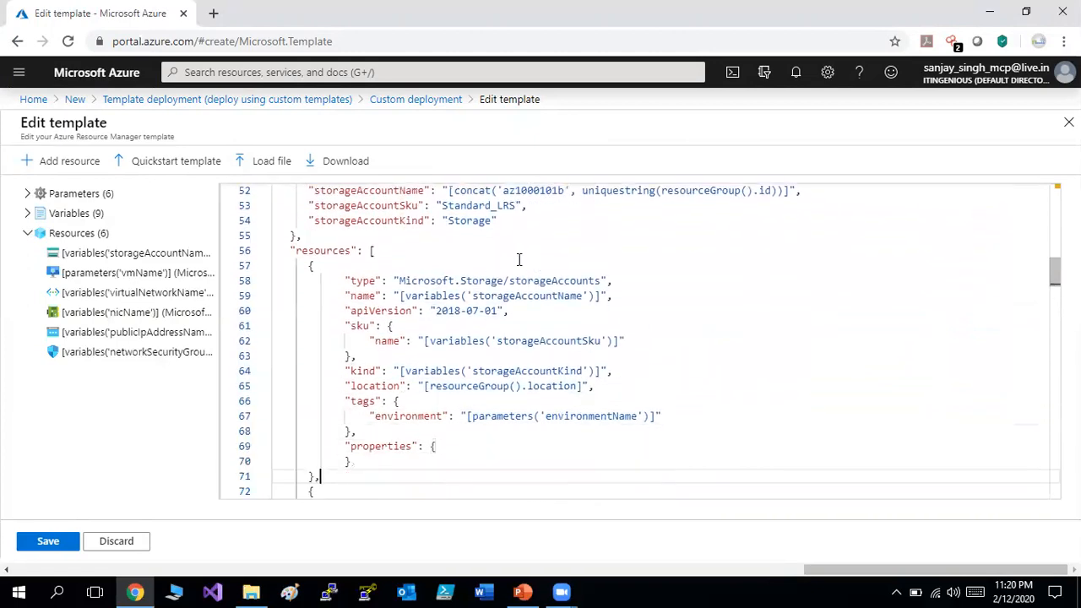
{"action": "key", "text": "Down"}
{"action": "key", "text": "Down"}
{"action": "key", "text": "Down"}
{"action": "key", "text": "Down"}
{"action": "key", "text": "Down"}
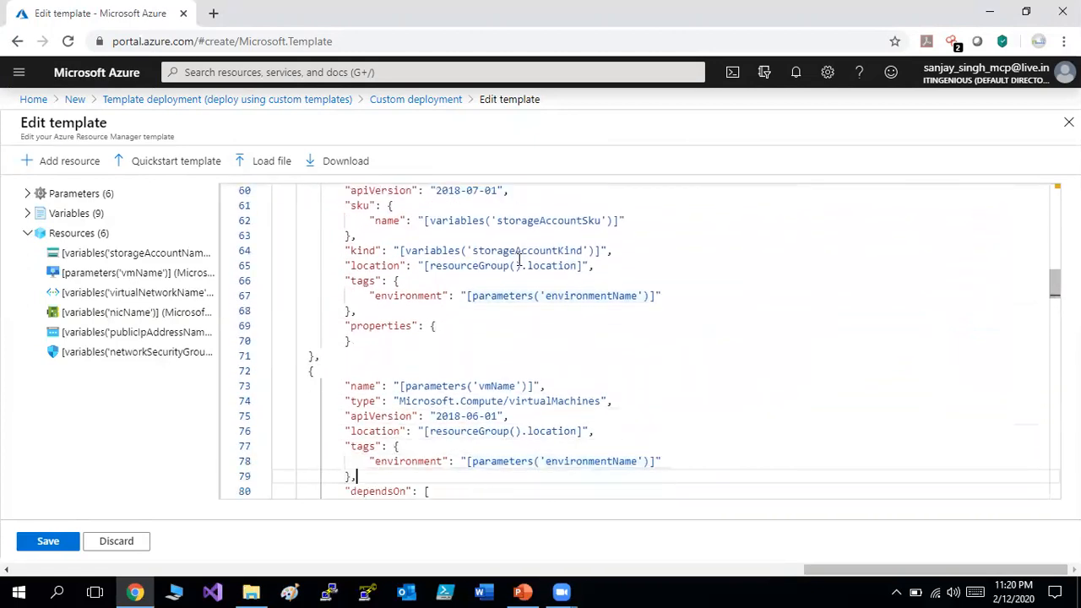
{"action": "key", "text": "Down"}
{"action": "key", "text": "Down"}
{"action": "key", "text": "Down"}
{"action": "key", "text": "Down"}
{"action": "key", "text": "Down"}
{"action": "key", "text": "Down"}
{"action": "key", "text": "Down"}
{"action": "key", "text": "Down"}
{"action": "key", "text": "Down"}
{"action": "key", "text": "Down"}
{"action": "key", "text": "Down"}
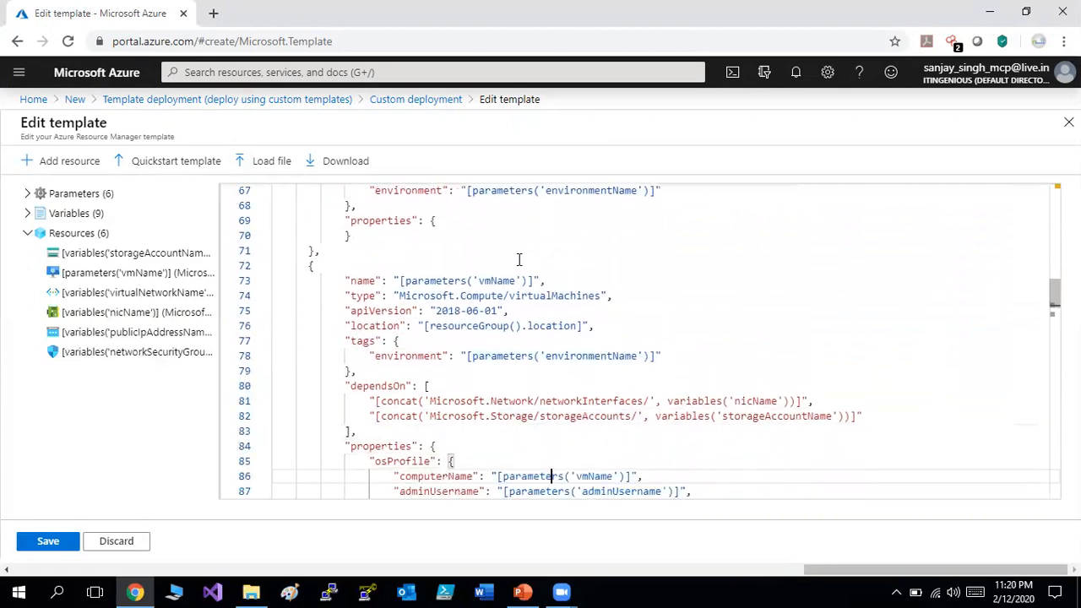
{"action": "key", "text": "Down"}
{"action": "key", "text": "Down"}
{"action": "key", "text": "Down"}
{"action": "key", "text": "Down"}
{"action": "key", "text": "Down"}
{"action": "key", "text": "Down"}
{"action": "key", "text": "Down"}
{"action": "key", "text": "Down"}
{"action": "key", "text": "Down"}
{"action": "key", "text": "Down"}
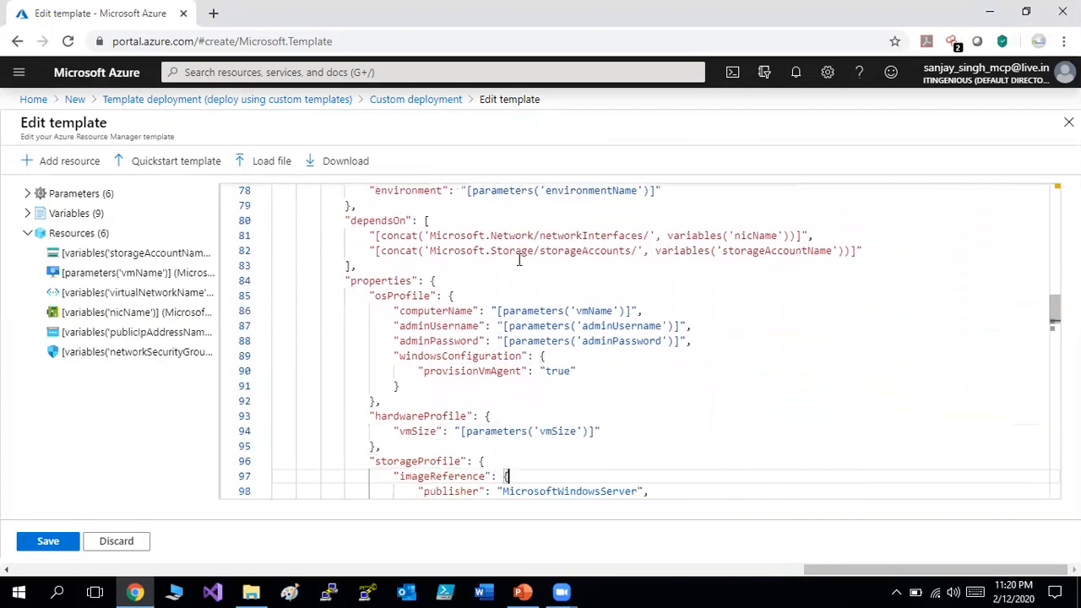
{"action": "key", "text": "Down"}
{"action": "key", "text": "Down"}
{"action": "key", "text": "Down"}
{"action": "key", "text": "Down"}
{"action": "key", "text": "Down"}
{"action": "key", "text": "Down"}
{"action": "key", "text": "Down"}
{"action": "key", "text": "Down"}
{"action": "key", "text": "Down"}
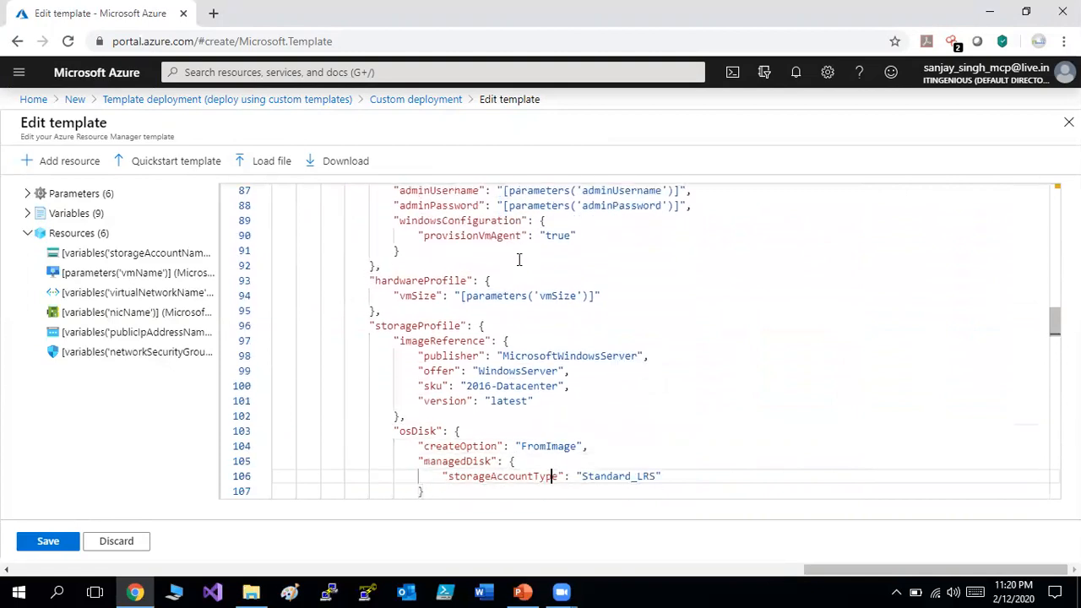
{"action": "key", "text": "Down"}
{"action": "key", "text": "Down"}
{"action": "key", "text": "Down"}
{"action": "key", "text": "Down"}
{"action": "key", "text": "Down"}
{"action": "key", "text": "Down"}
{"action": "key", "text": "Down"}
{"action": "key", "text": "Down"}
{"action": "key", "text": "Down"}
{"action": "key", "text": "Down"}
{"action": "key", "text": "Down"}
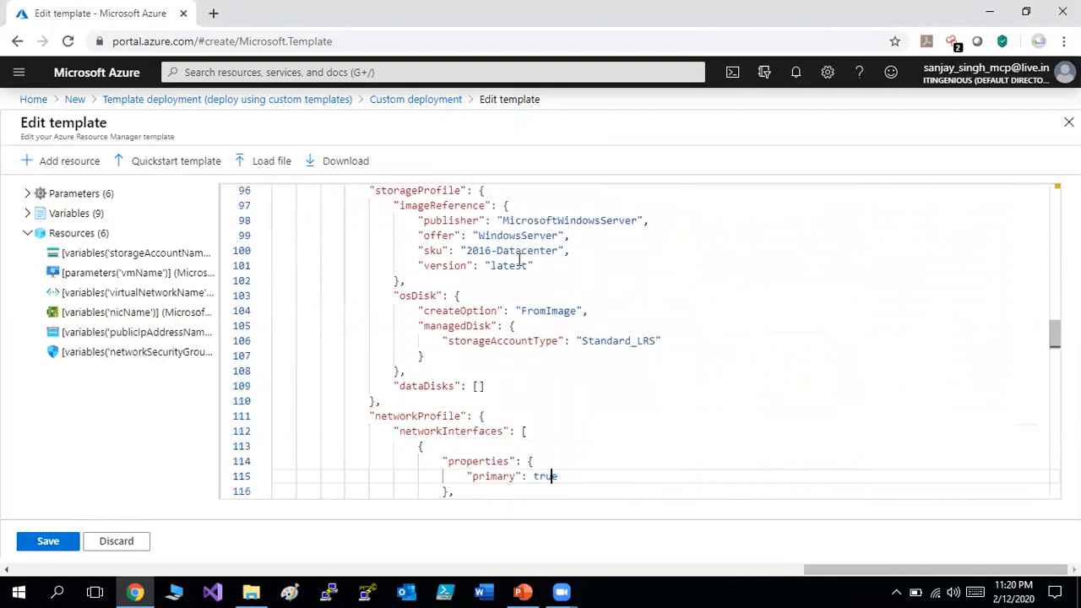
{"action": "key", "text": "Down"}
{"action": "key", "text": "Down"}
{"action": "key", "text": "Down"}
{"action": "key", "text": "Down"}
{"action": "key", "text": "Down"}
{"action": "key", "text": "Down"}
{"action": "key", "text": "Down"}
{"action": "key", "text": "Down"}
{"action": "key", "text": "Down"}
{"action": "key", "text": "Down"}
{"action": "key", "text": "Down"}
{"action": "key", "text": "Down"}
{"action": "key", "text": "Down"}
{"action": "key", "text": "Down"}
{"action": "key", "text": "Down"}
{"action": "key", "text": "Down"}
{"action": "key", "text": "Down"}
{"action": "key", "text": "Down"}
{"action": "key", "text": "Down"}
{"action": "key", "text": "Down"}
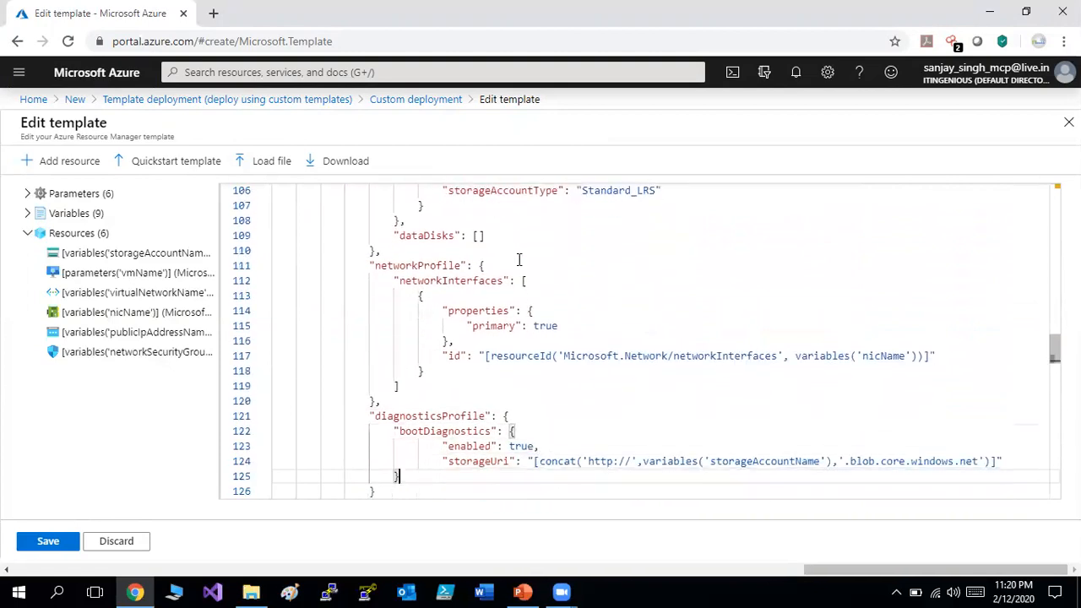
{"action": "key", "text": "Up"}
{"action": "key", "text": "Up"}
{"action": "key", "text": "Up"}
{"action": "key", "text": "Up"}
{"action": "key", "text": "Up"}
{"action": "key", "text": "Up"}
{"action": "key", "text": "Up"}
{"action": "key", "text": "Up"}
{"action": "key", "text": "Up"}
{"action": "key", "text": "Up"}
{"action": "key", "text": "Up"}
{"action": "key", "text": "Up"}
{"action": "key", "text": "Up"}
{"action": "key", "text": "Up"}
{"action": "key", "text": "Up"}
{"action": "key", "text": "Up"}
{"action": "key", "text": "Up"}
{"action": "key", "text": "Up"}
{"action": "key", "text": "Up"}
{"action": "key", "text": "Up"}
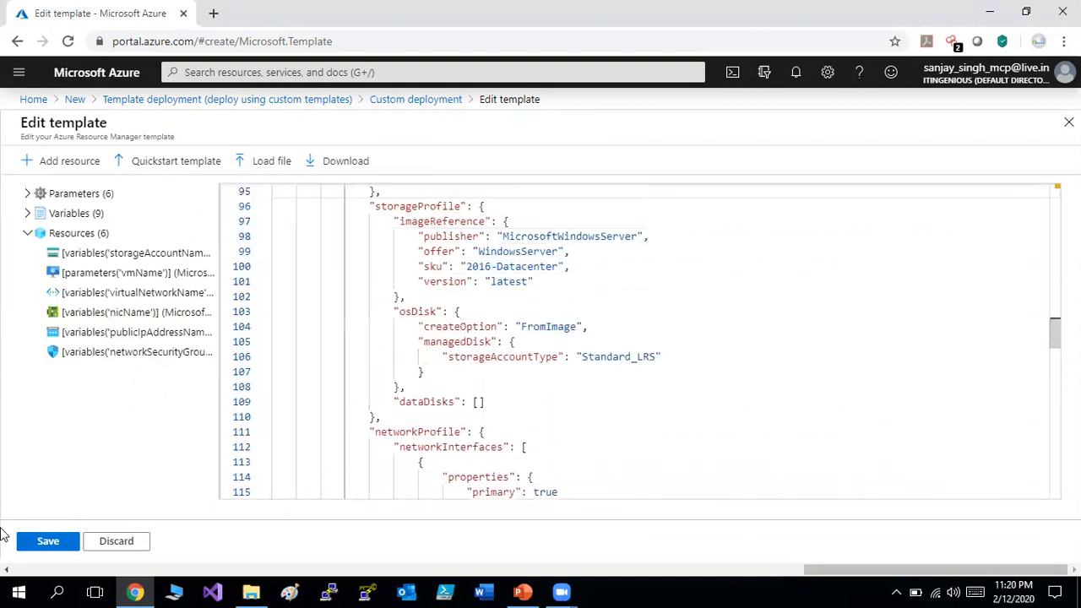
{"action": "left_click", "coordinate": [39, 544]}
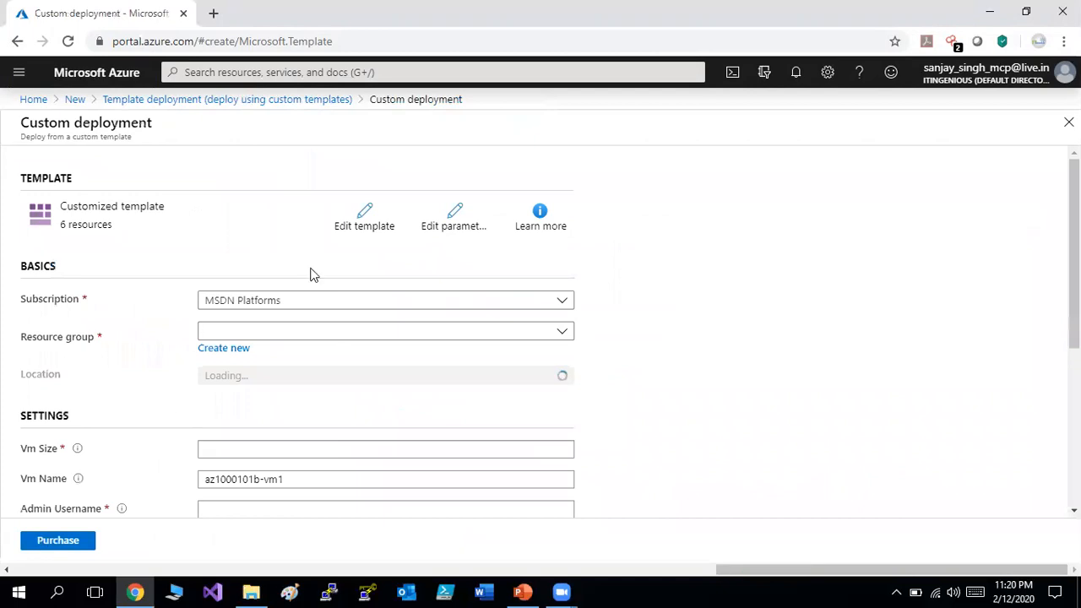
Load the saved deployment parameters file, replace the adminPassword value with a new password, and save.
{"action": "left_click", "coordinate": [440, 233]}
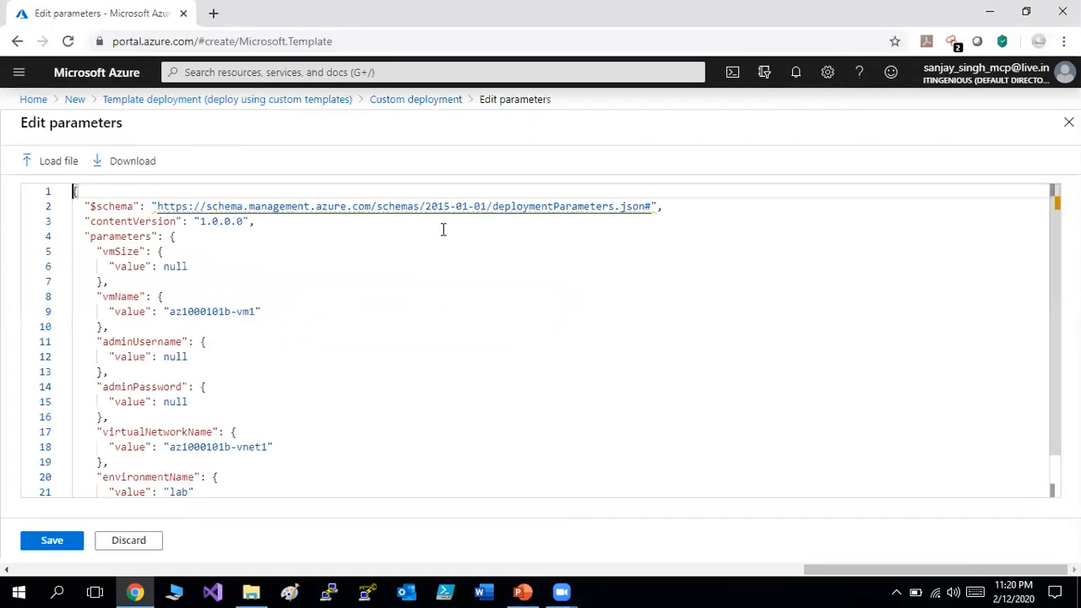
{"action": "left_click", "coordinate": [74, 163]}
{"action": "double_click", "coordinate": [260, 127]}
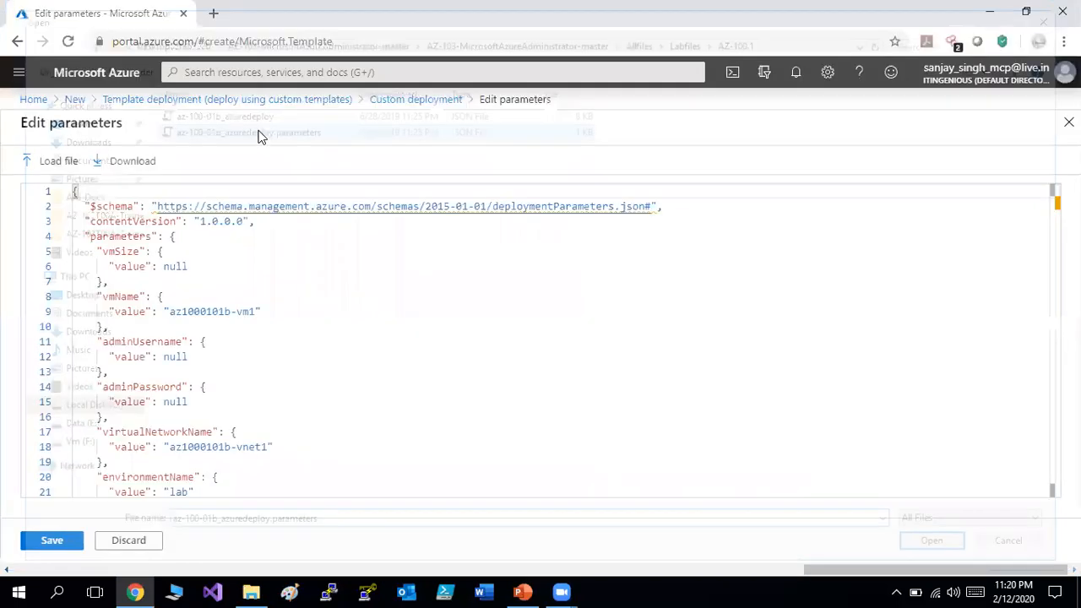
{"action": "left_click", "coordinate": [280, 359]}
{"action": "key", "text": "BackSpace"}
{"action": "key", "text": "BackSpace"}
{"action": "key", "text": "BackSpace"}
{"action": "key", "text": "BackSpace"}
{"action": "key", "text": "BackSpace"}
{"action": "key", "text": "BackSpace"}
{"action": "key", "text": "BackSpace"}
{"action": "key", "text": "BackSpace"}
{"action": "key", "text": "BackSpace"}
{"action": "key", "text": "BackSpace"}
{"action": "key", "text": "BackSpace"}
{"action": "key", "text": "BackSpace"}
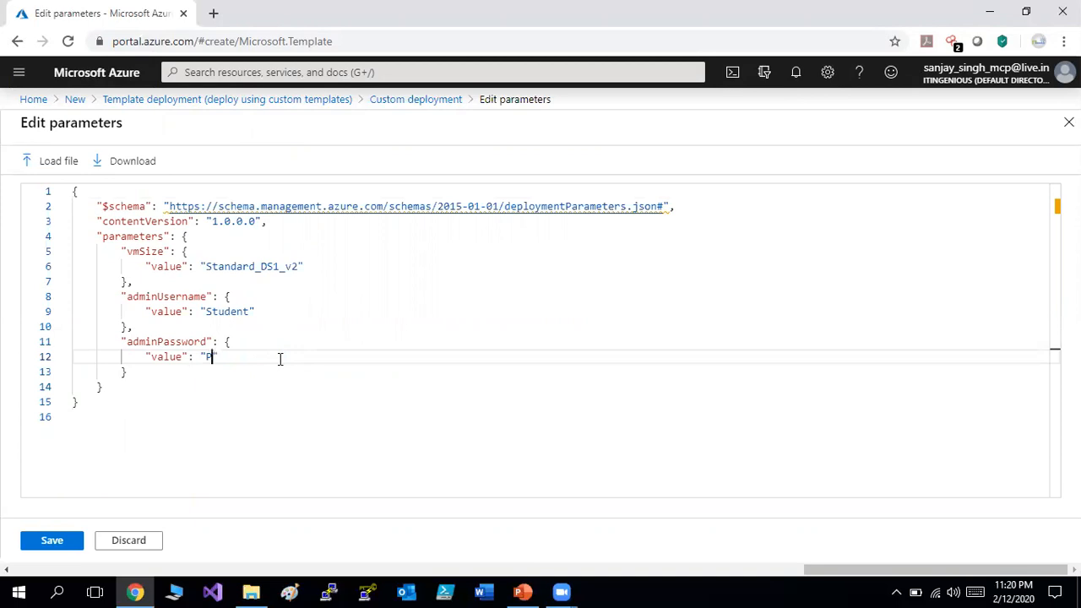
{"action": "type", "text": "abc@123456789"}
{"action": "left_click", "coordinate": [66, 543]}
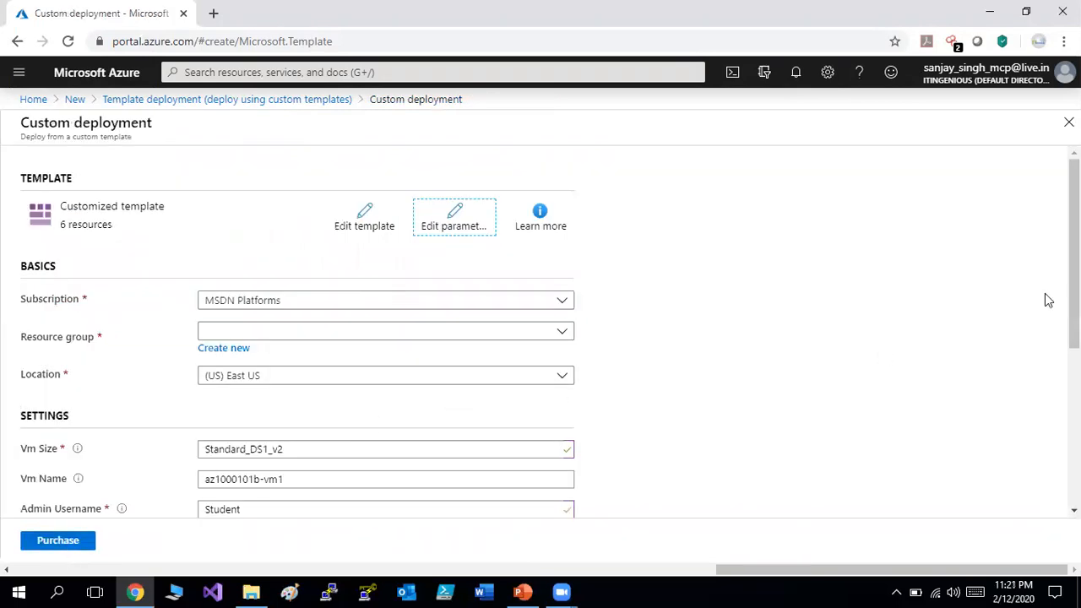
Create a new resource group named 'azurepolicy' for the deployment.
{"action": "left_click_drag", "start_coordinate": [1074, 253], "coordinate": [1074, 280]}
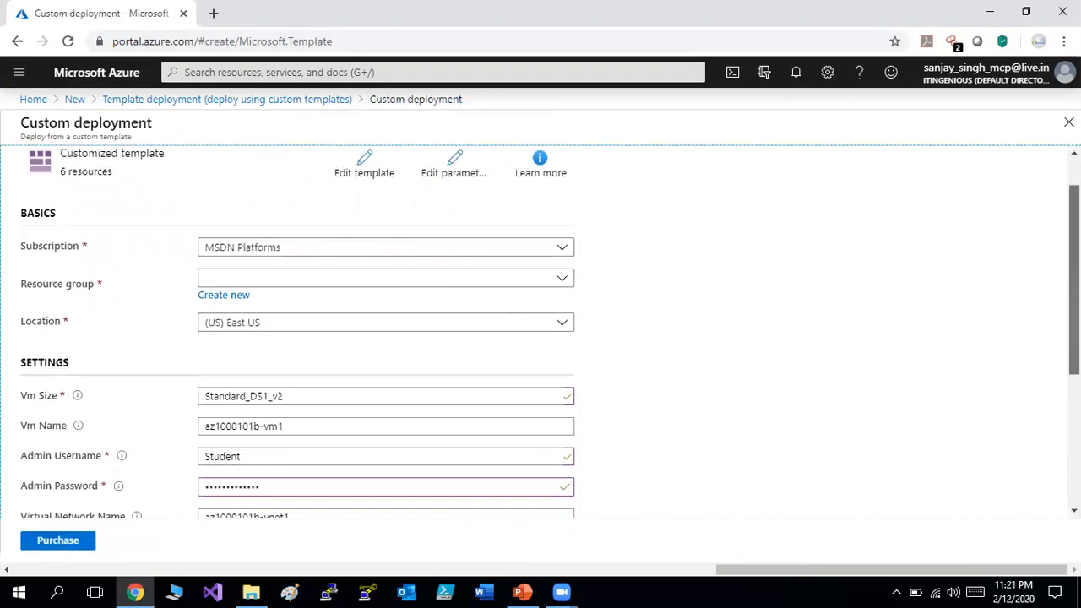
{"action": "left_click", "coordinate": [493, 281]}
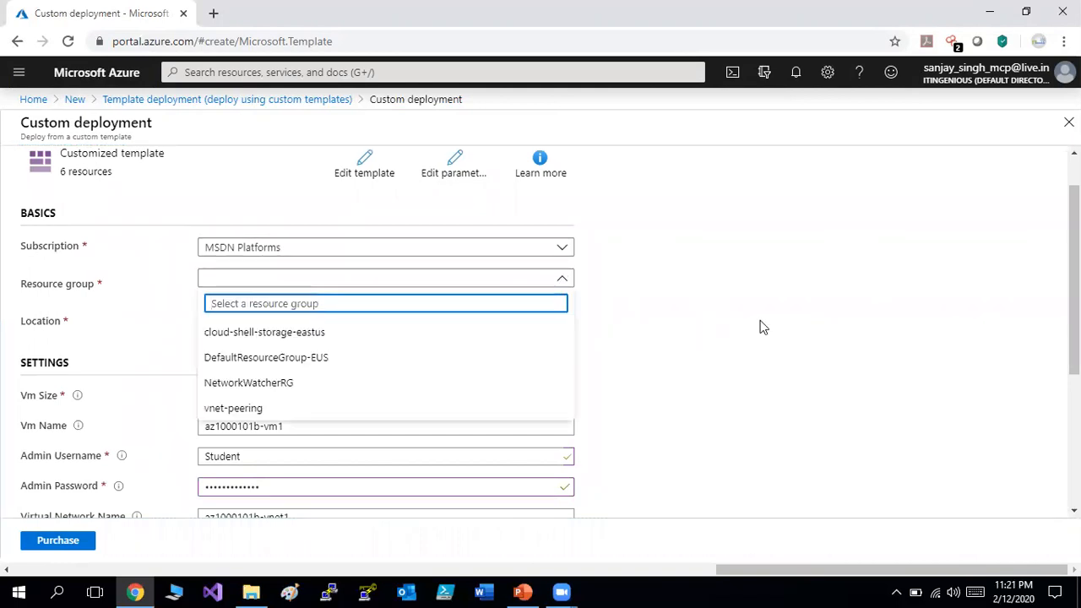
{"action": "left_click", "coordinate": [761, 326]}
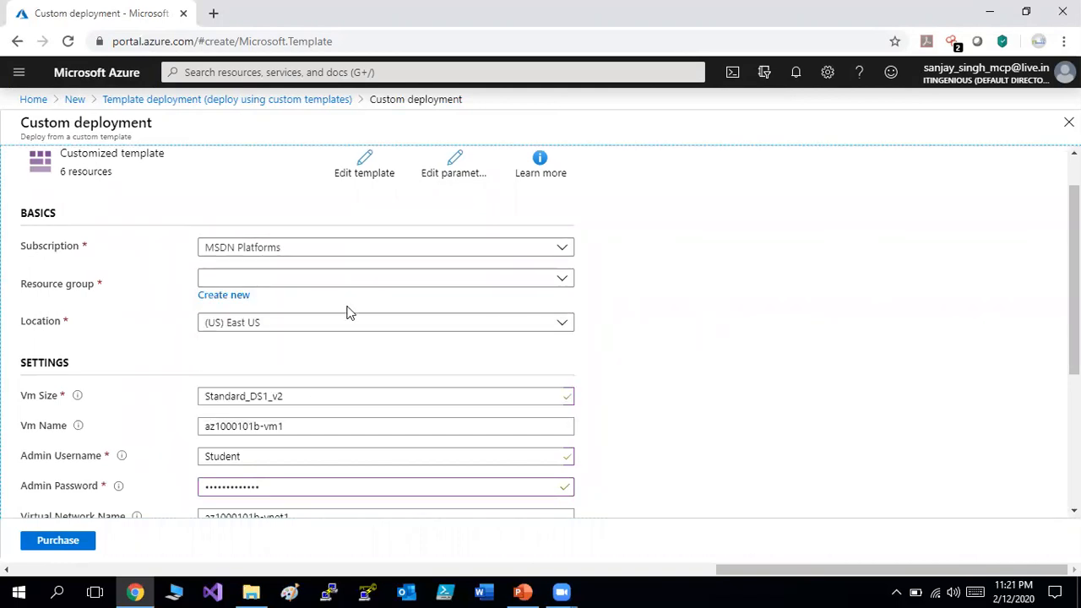
{"action": "left_click", "coordinate": [225, 295]}
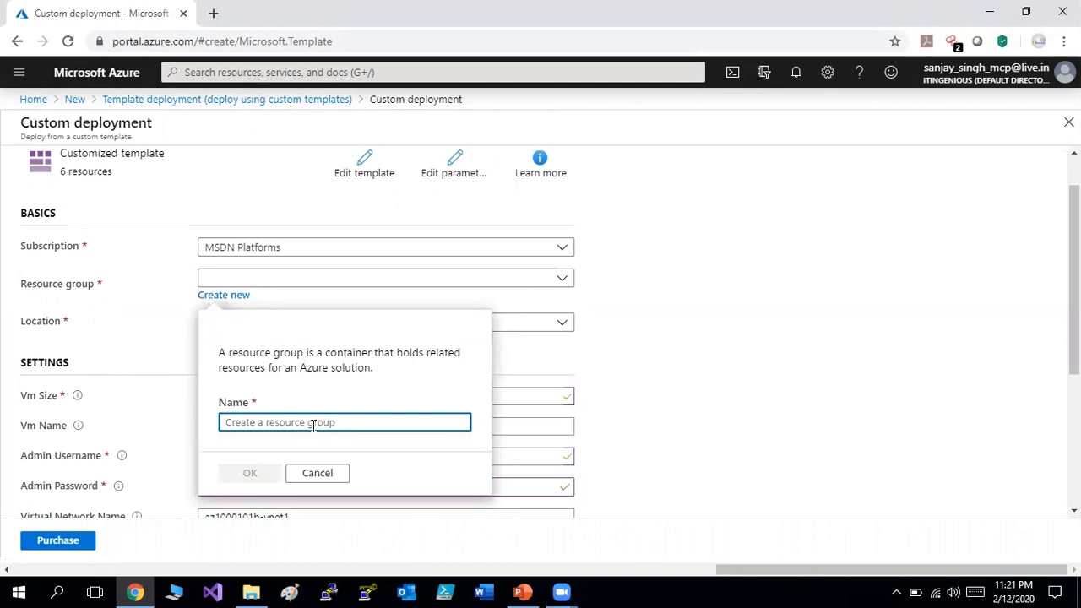
{"action": "type", "text": "azure"}
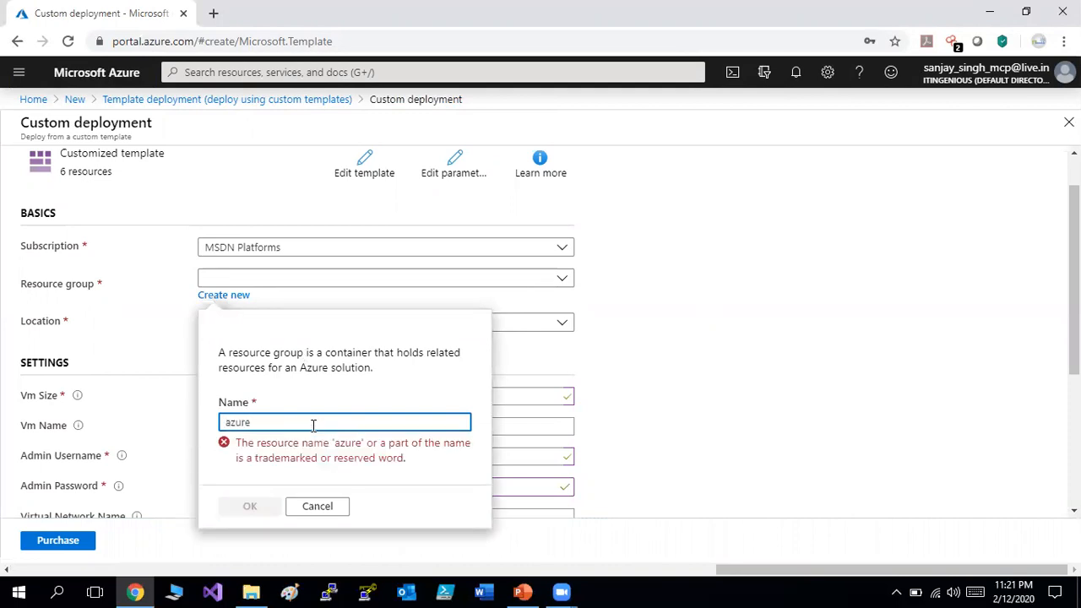
{"action": "type", "text": "policy"}
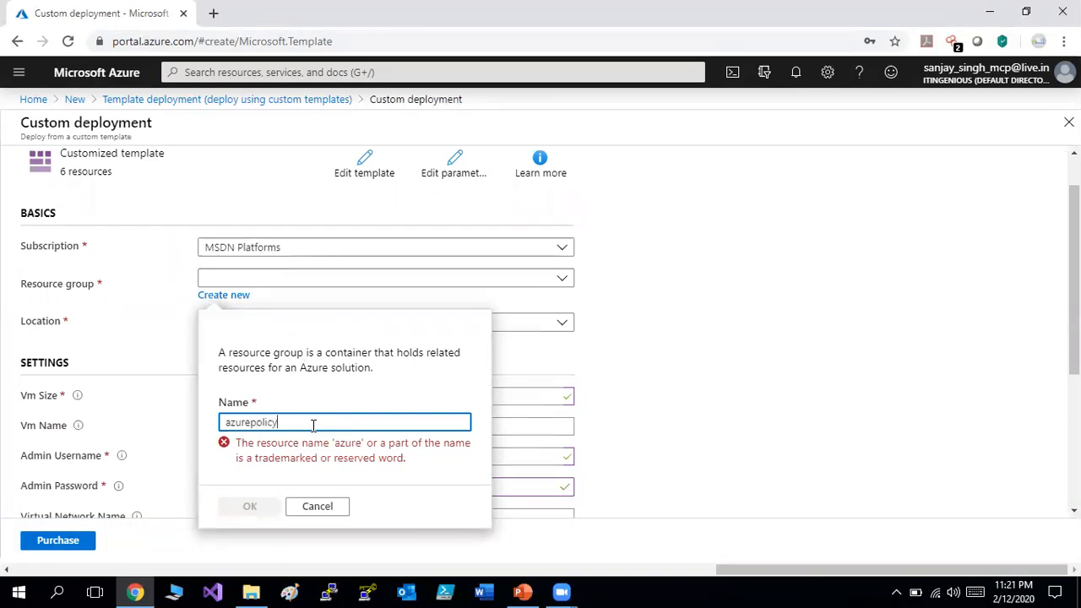
{"action": "left_click", "coordinate": [250, 474]}
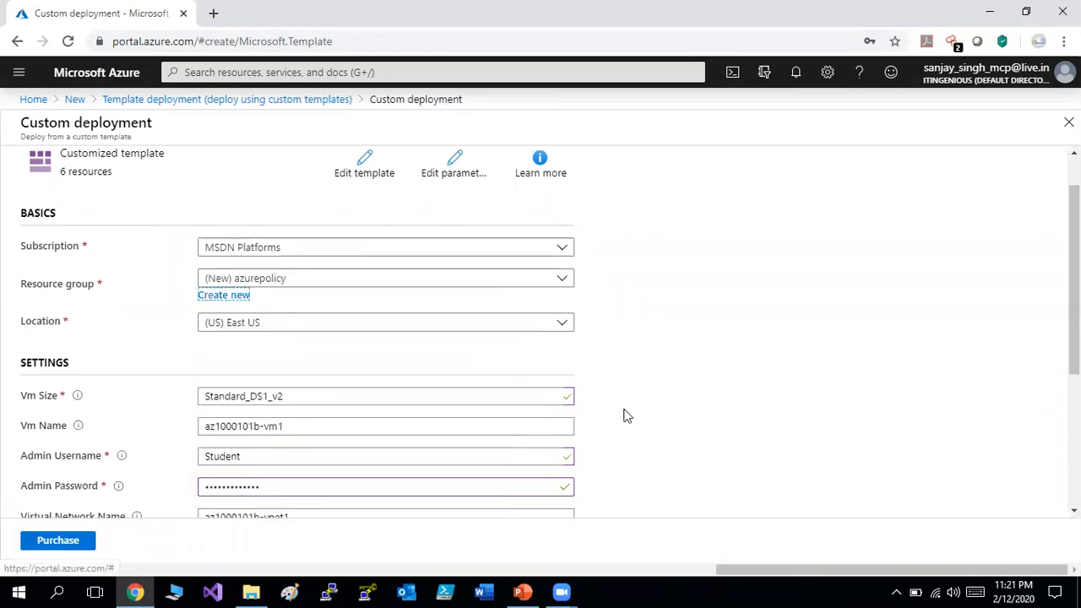
Check the Admin Username and Environment Name fields, accept the terms, and purchase.
{"action": "scroll", "coordinate": [601, 222], "scroll_direction": "down", "scroll_amount": 2}
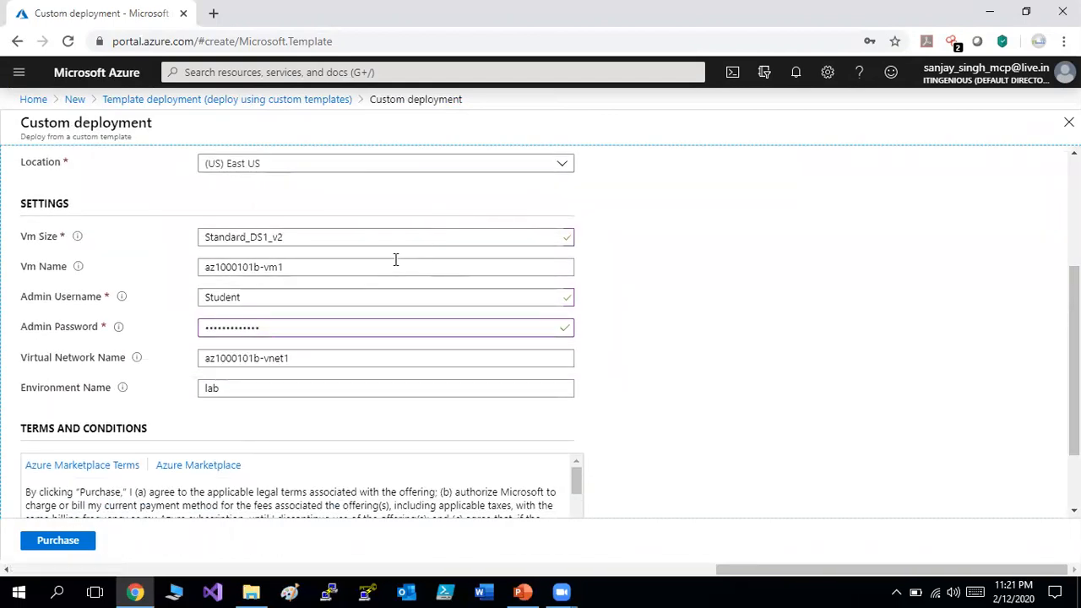
{"action": "left_click", "coordinate": [347, 304]}
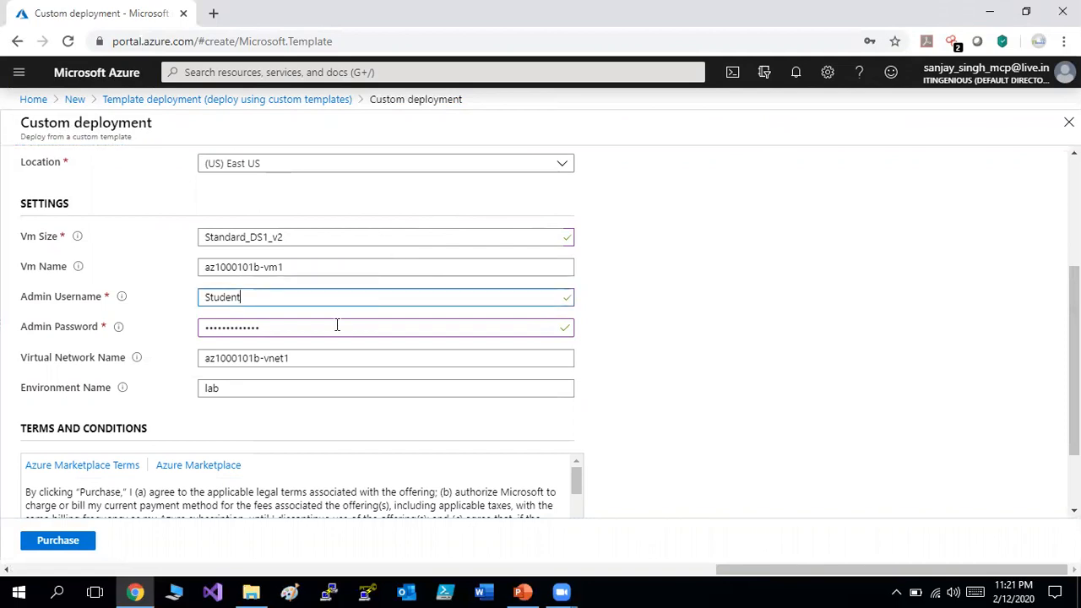
{"action": "left_click", "coordinate": [267, 381]}
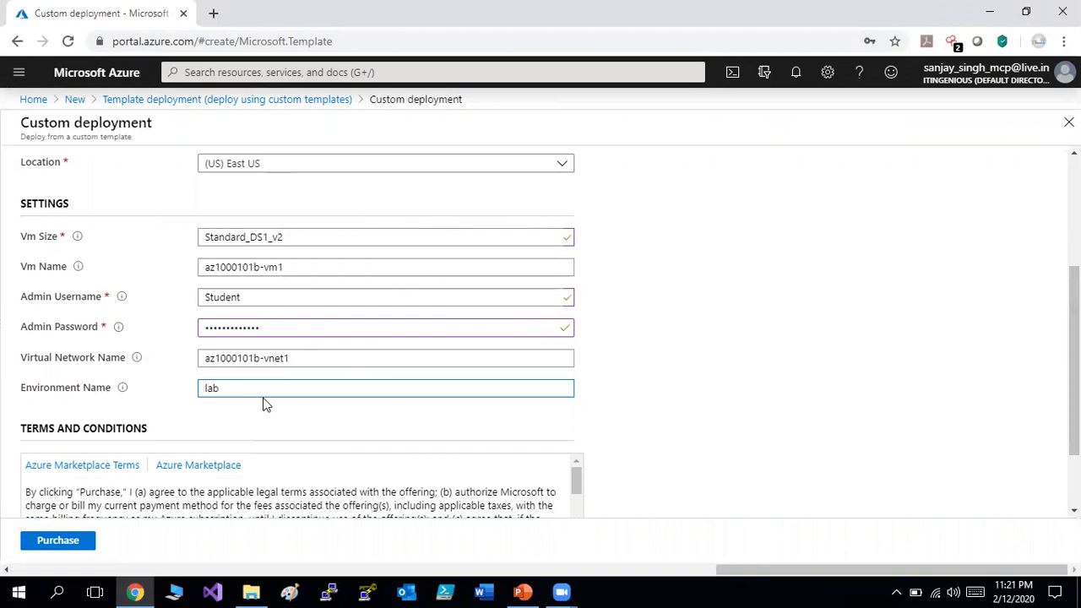
{"action": "left_click_drag", "start_coordinate": [115, 387], "coordinate": [13, 388]}
{"action": "left_click_drag", "start_coordinate": [912, 451], "coordinate": [502, 506]}
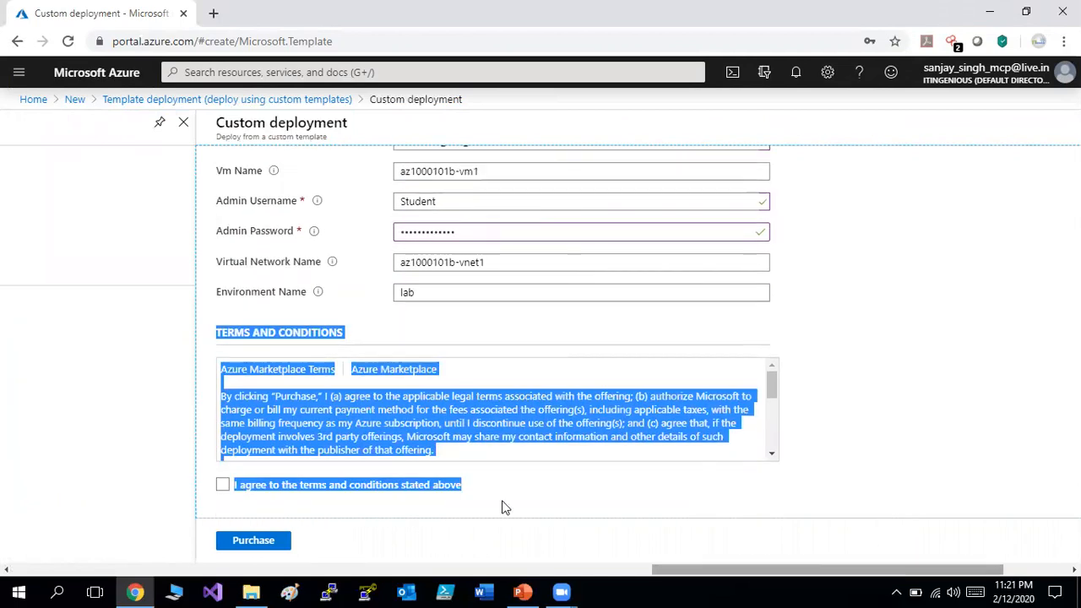
{"action": "left_click", "coordinate": [223, 486]}
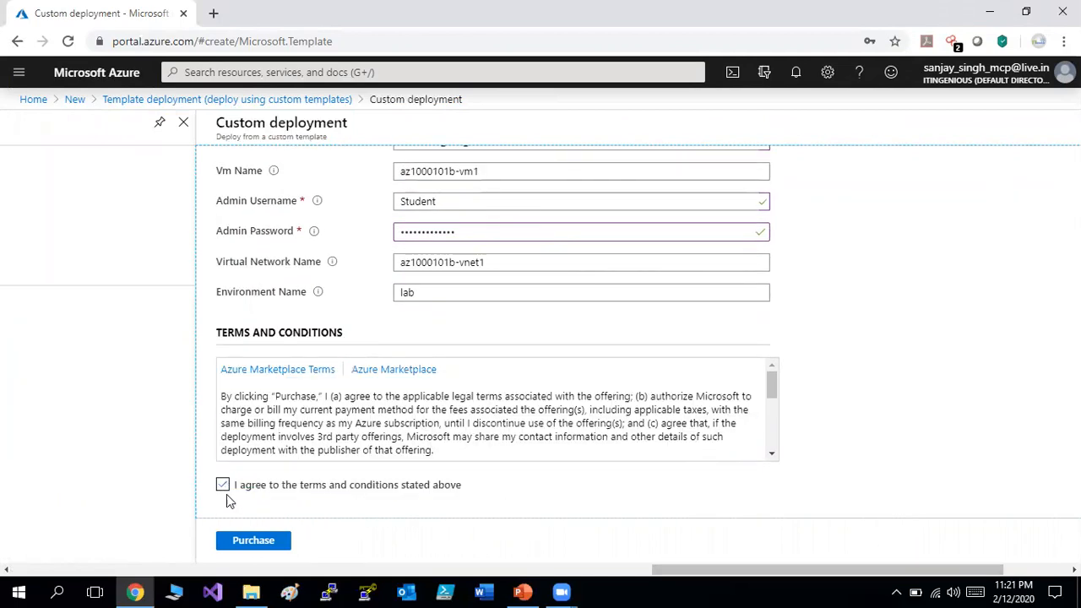
{"action": "left_click", "coordinate": [267, 542]}
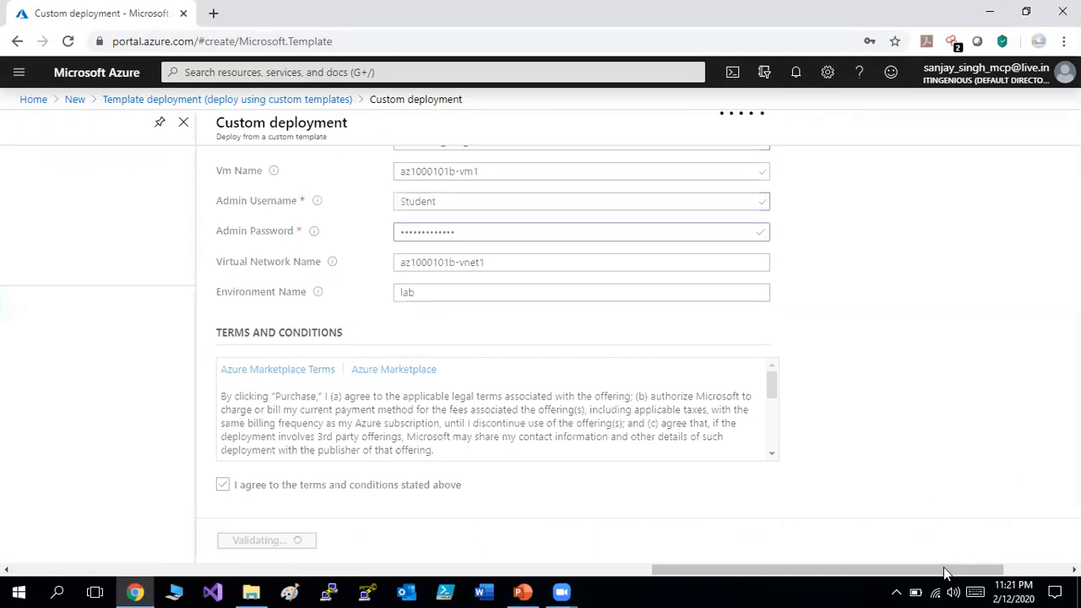
From Notifications, open the in-progress Microsoft.Template deployment to resource group azurepolicy.
{"action": "left_click_drag", "start_coordinate": [933, 575], "coordinate": [1030, 561]}
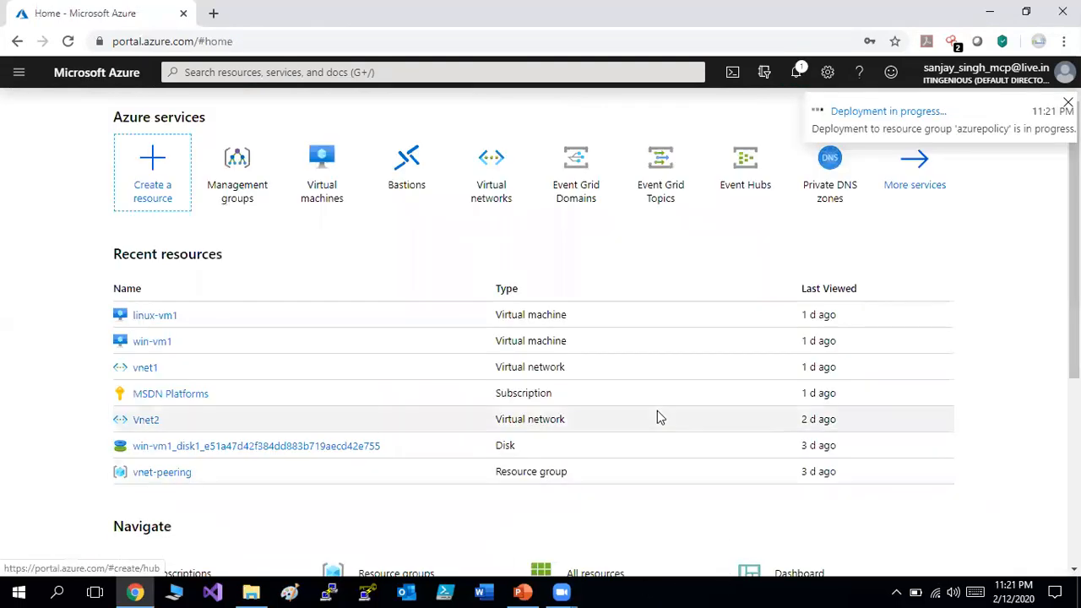
{"action": "left_click", "coordinate": [797, 74]}
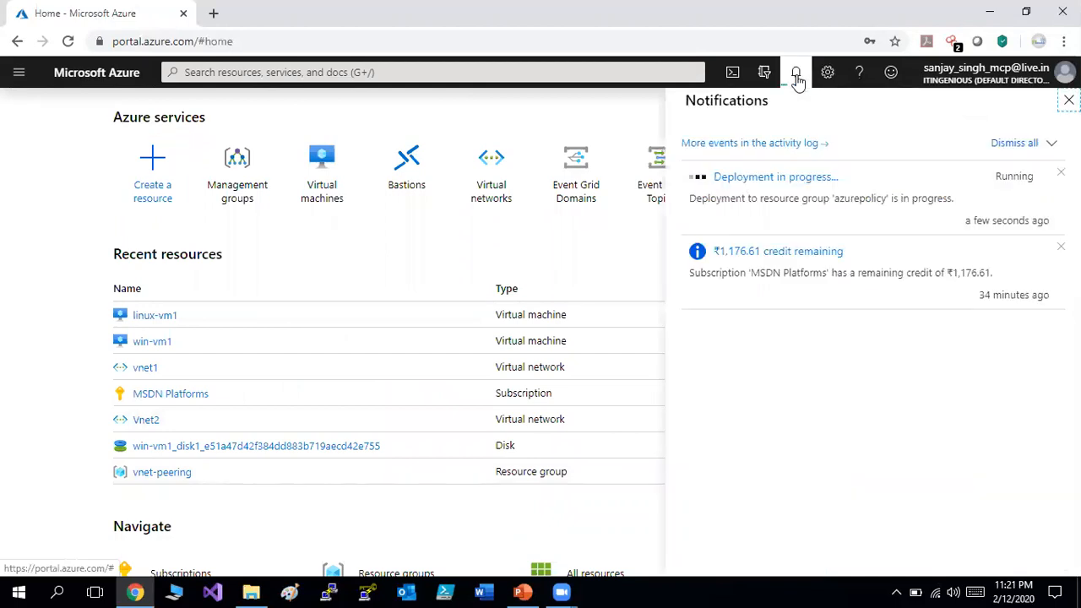
{"action": "left_click", "coordinate": [797, 74]}
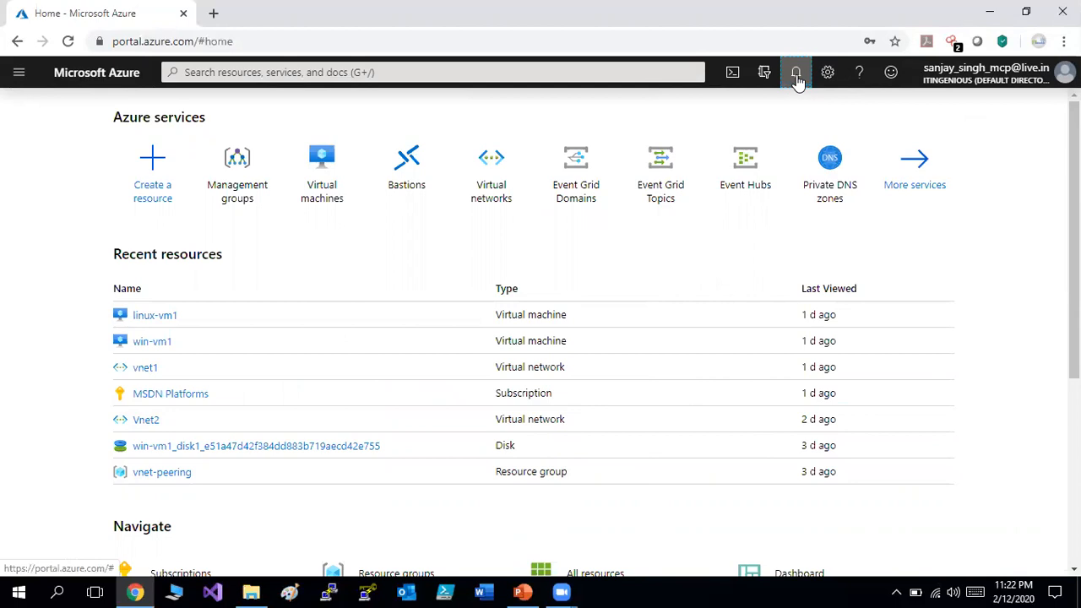
{"action": "left_click", "coordinate": [795, 74]}
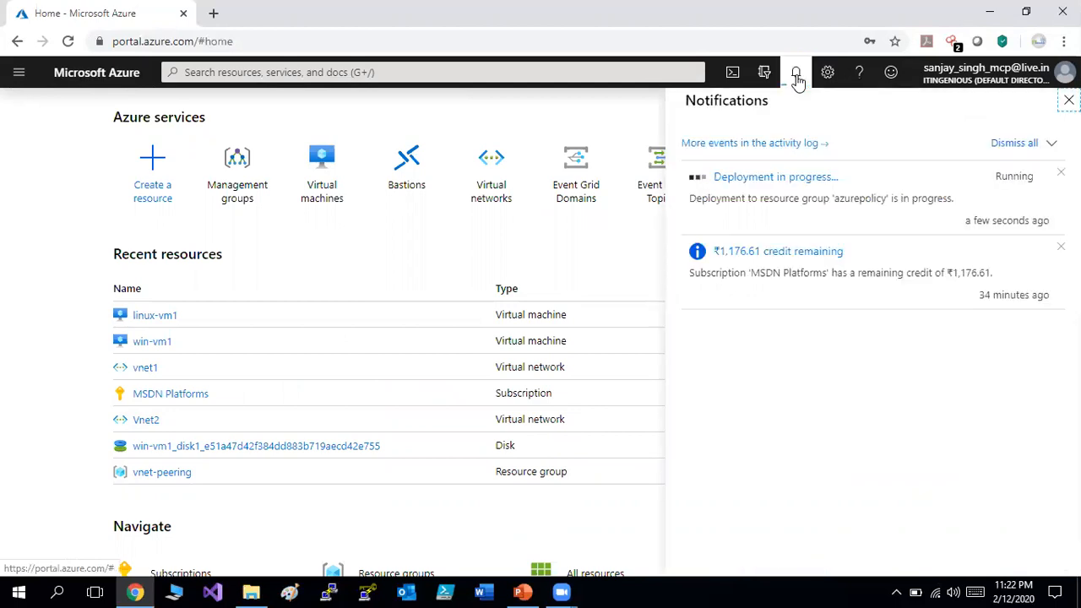
{"action": "left_click", "coordinate": [773, 176]}
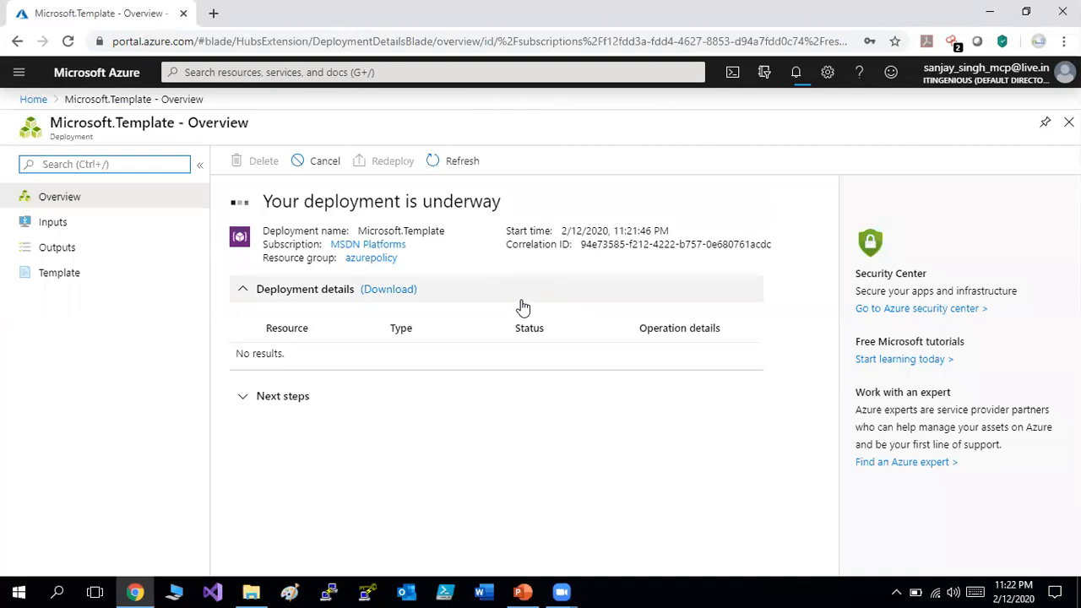
Refresh the Microsoft.Template deployment overview until it reports 'Your deployment is complete'.
{"action": "left_click", "coordinate": [452, 173]}
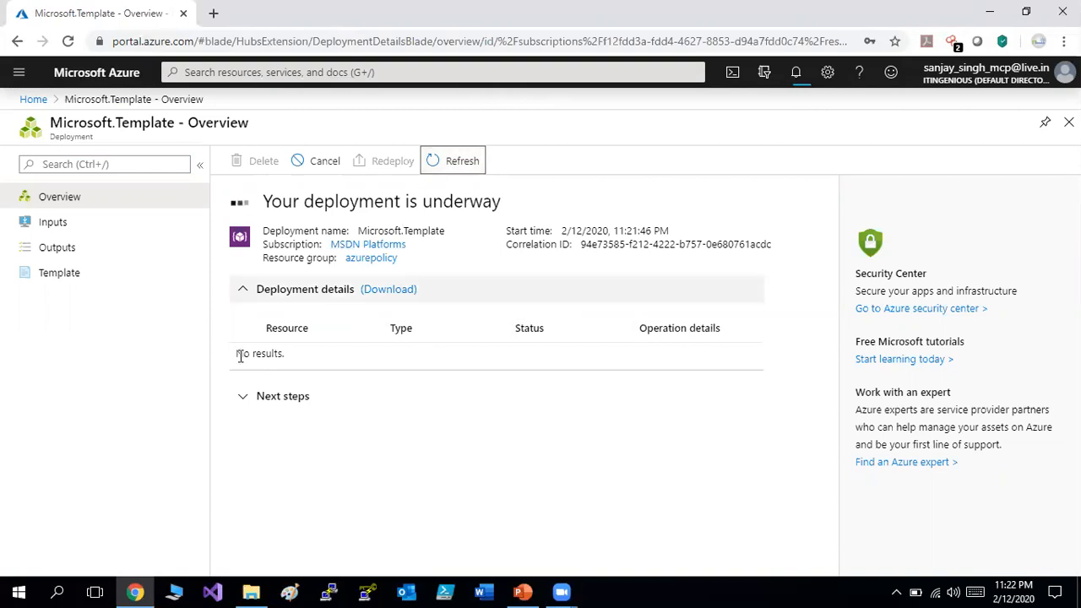
{"action": "left_click", "coordinate": [245, 396]}
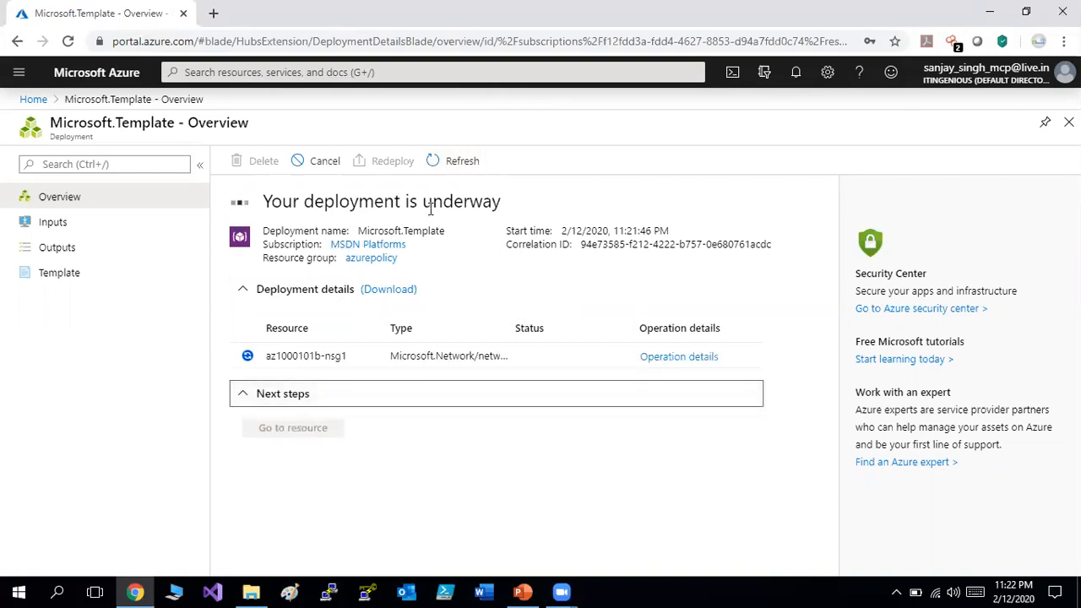
{"action": "left_click", "coordinate": [459, 163]}
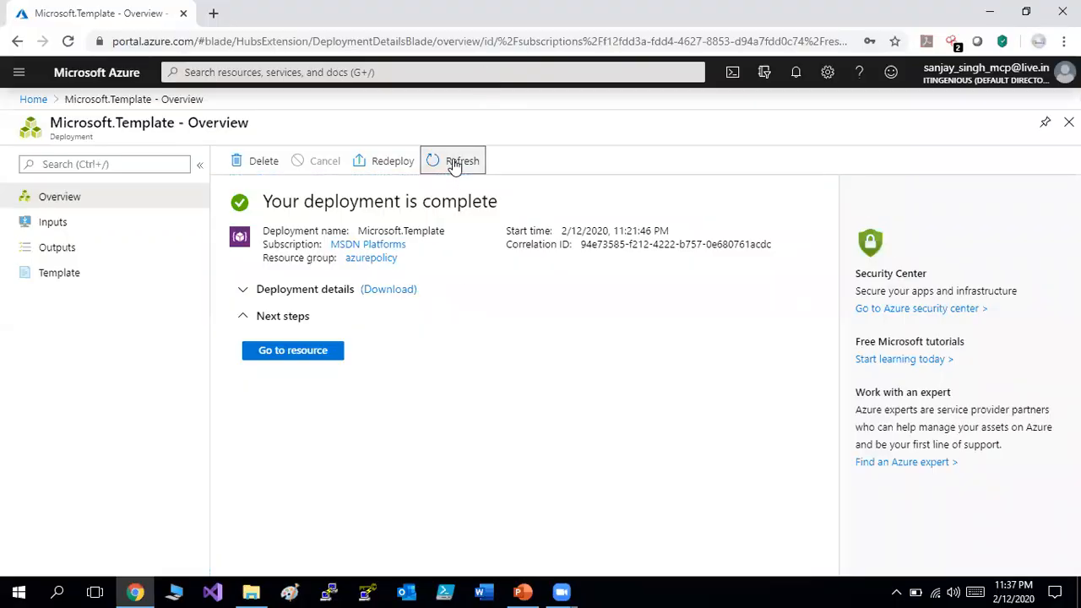
{"action": "left_click", "coordinate": [370, 74]}
Open Tags, list the four resources tagged environment : lab, then close both blades to return Home.
{"action": "type", "text": "tag"}
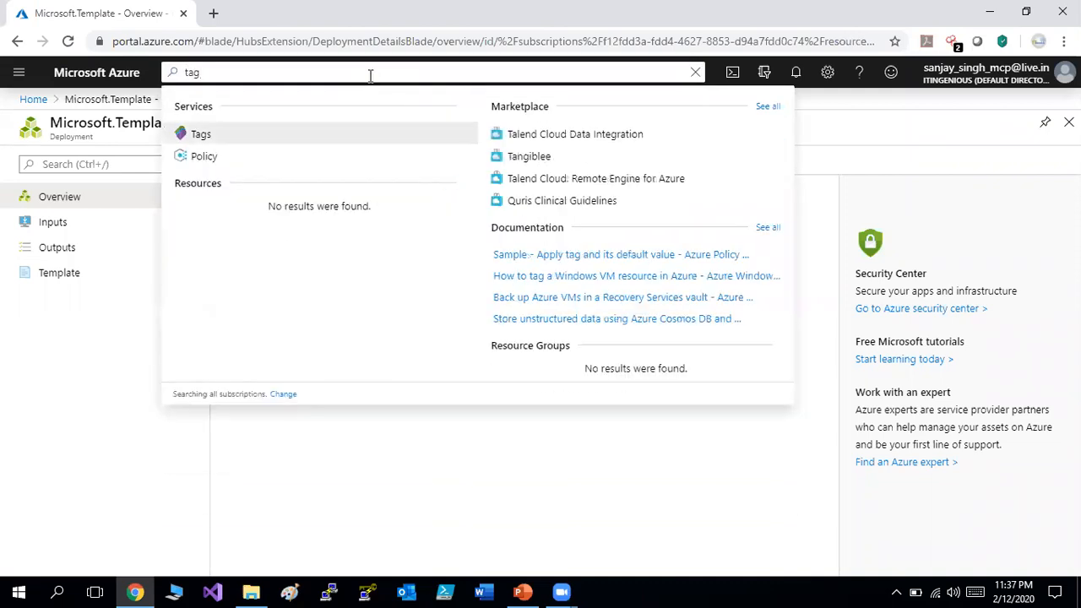
{"action": "left_click", "coordinate": [279, 135]}
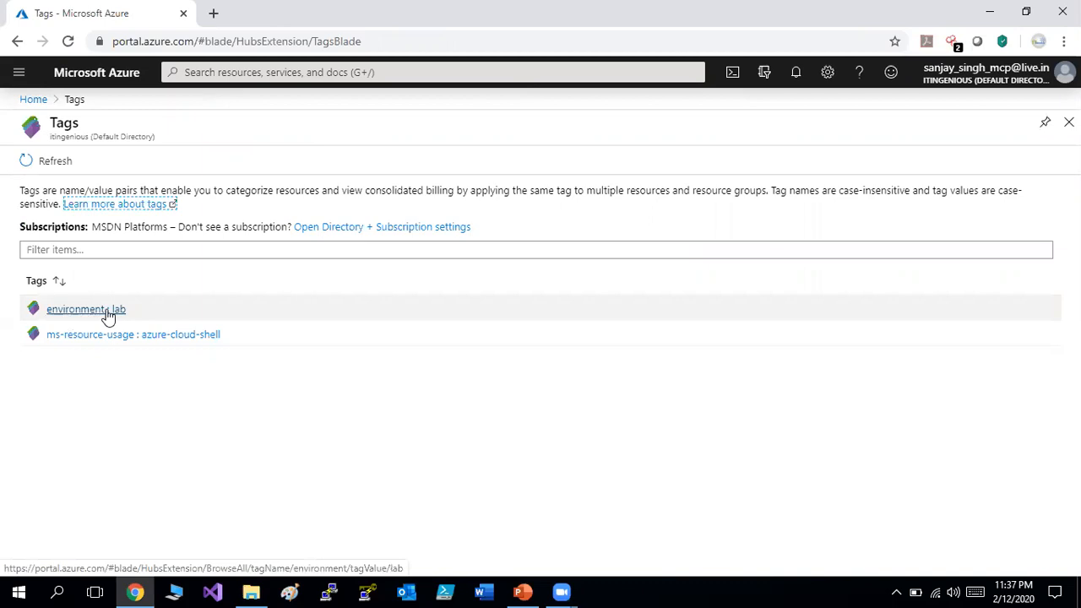
{"action": "left_click", "coordinate": [108, 314]}
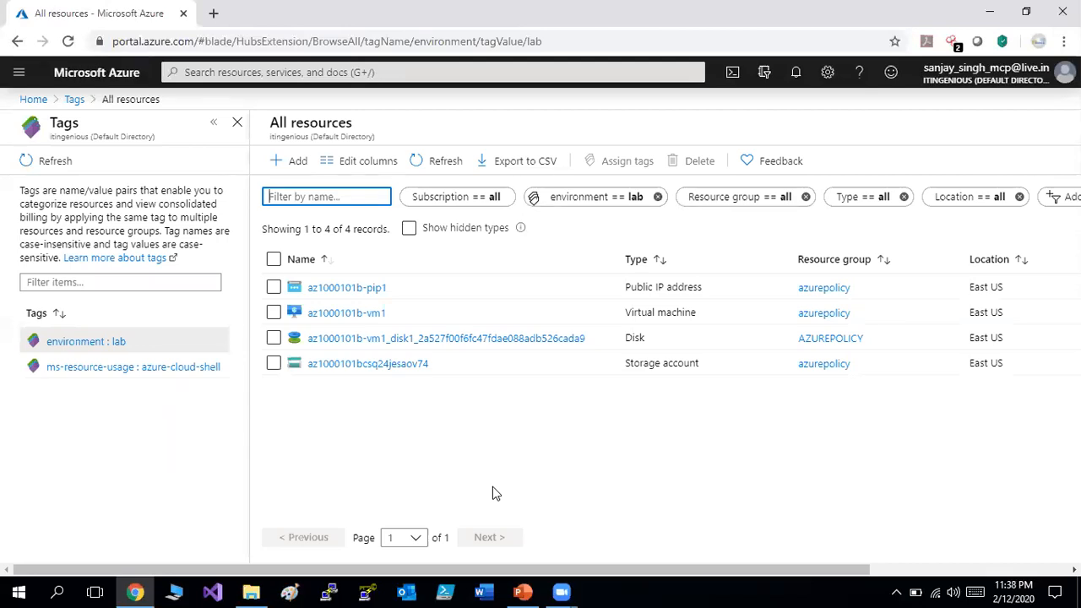
{"action": "left_click_drag", "start_coordinate": [515, 572], "coordinate": [826, 574]}
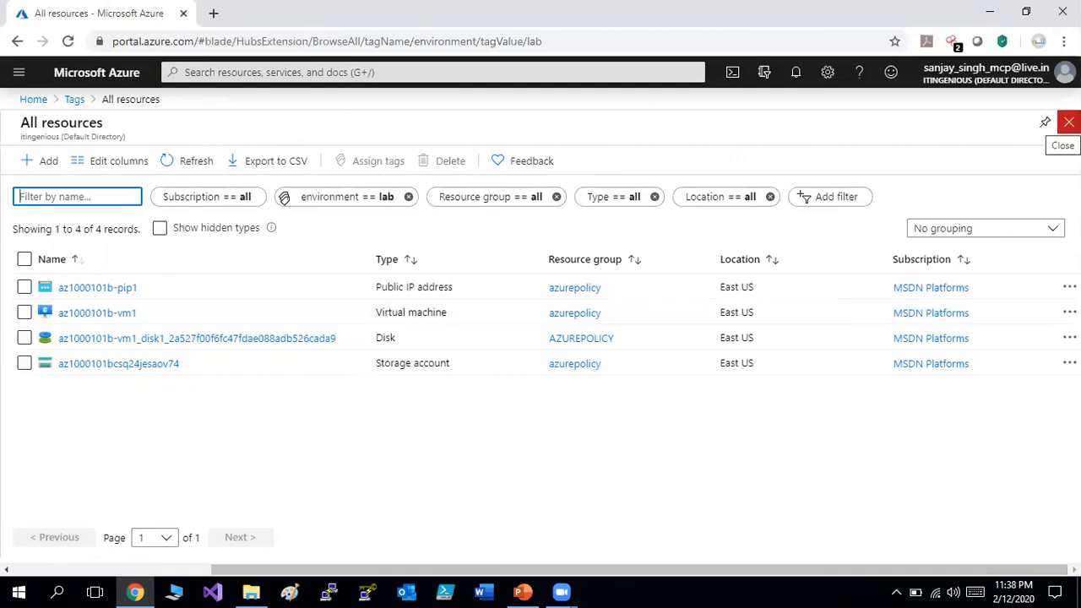
{"action": "left_click", "coordinate": [1068, 123]}
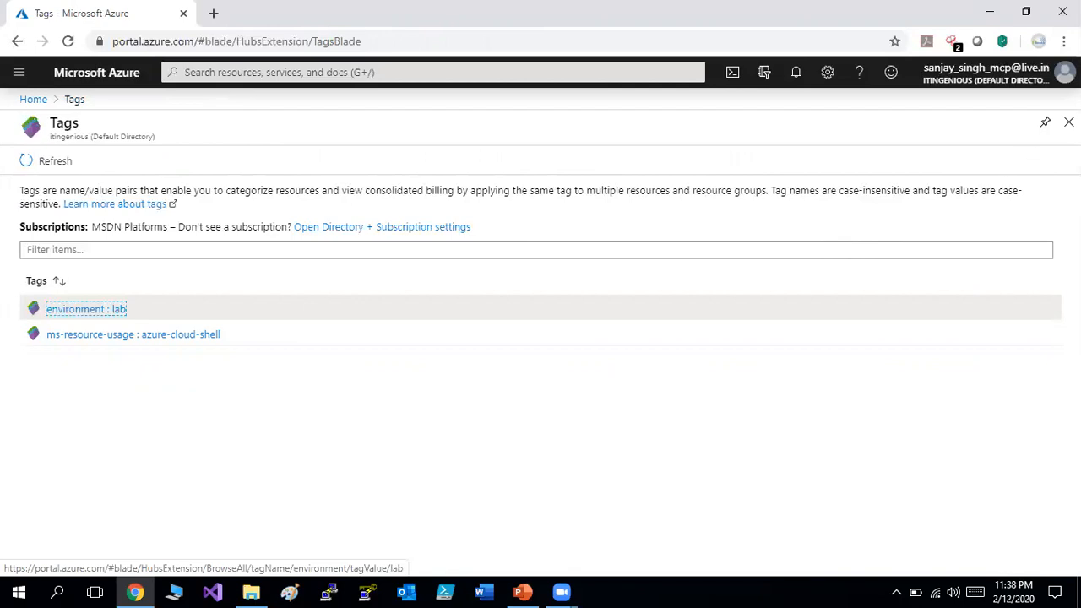
{"action": "left_click", "coordinate": [1069, 123]}
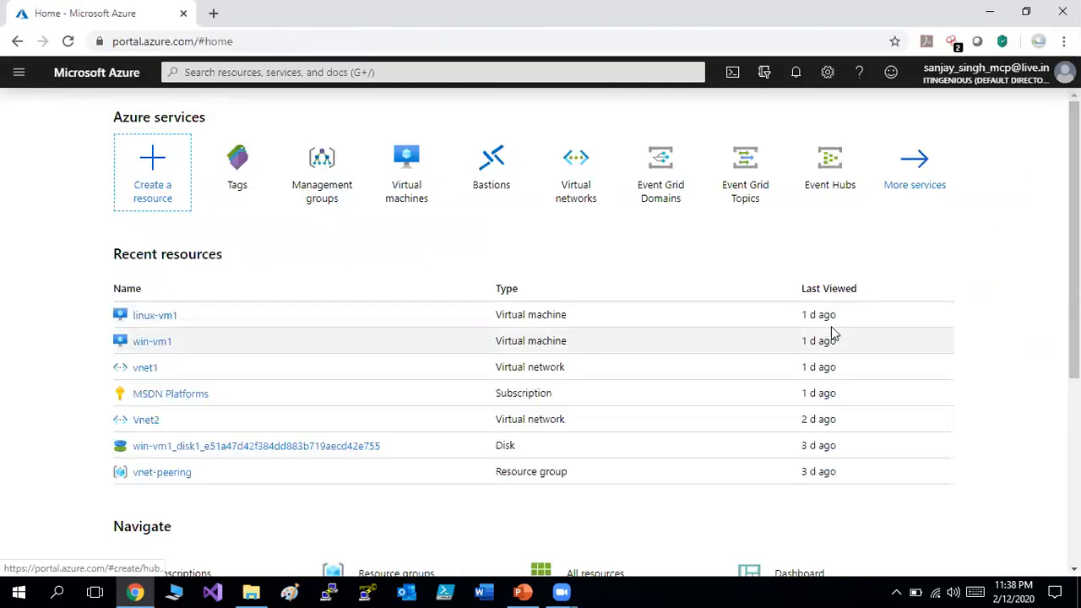
Search for 'poli' and open the Policy service's Definitions list.
{"action": "left_click", "coordinate": [445, 69]}
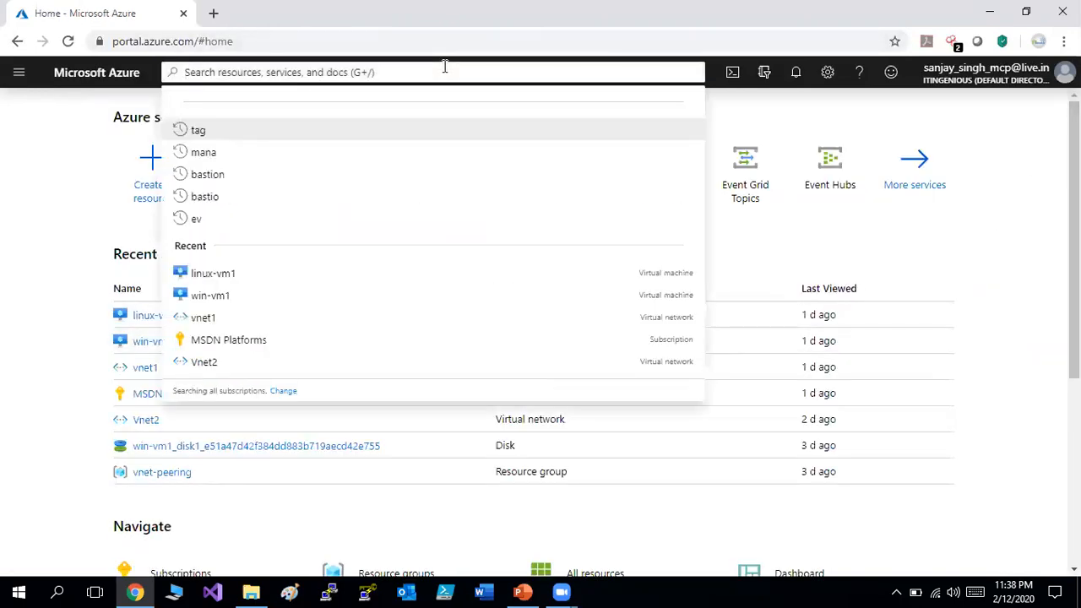
{"action": "type", "text": "poli"}
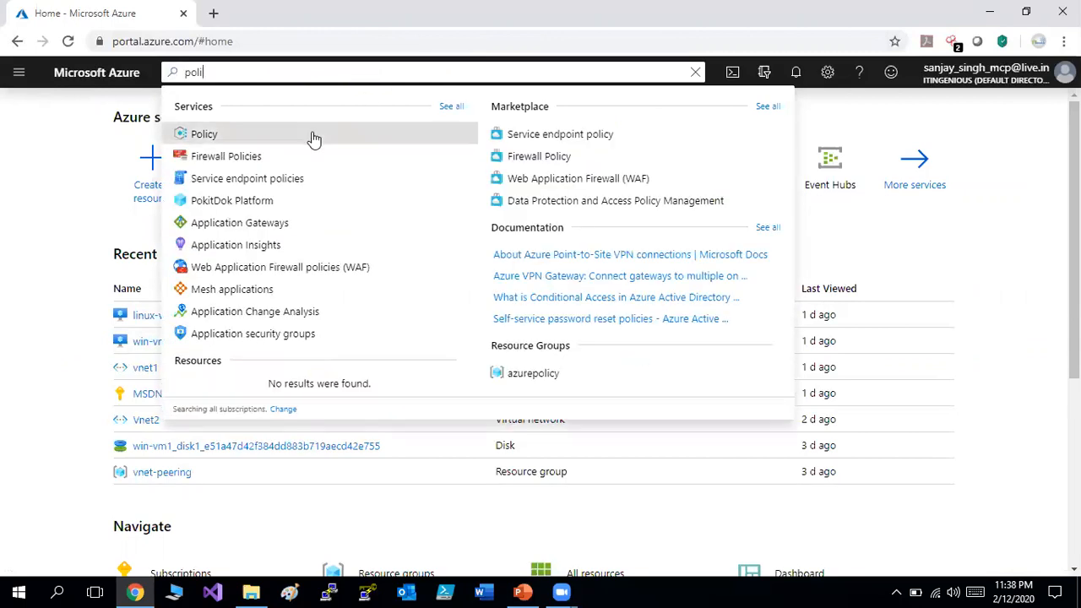
{"action": "left_click", "coordinate": [312, 138]}
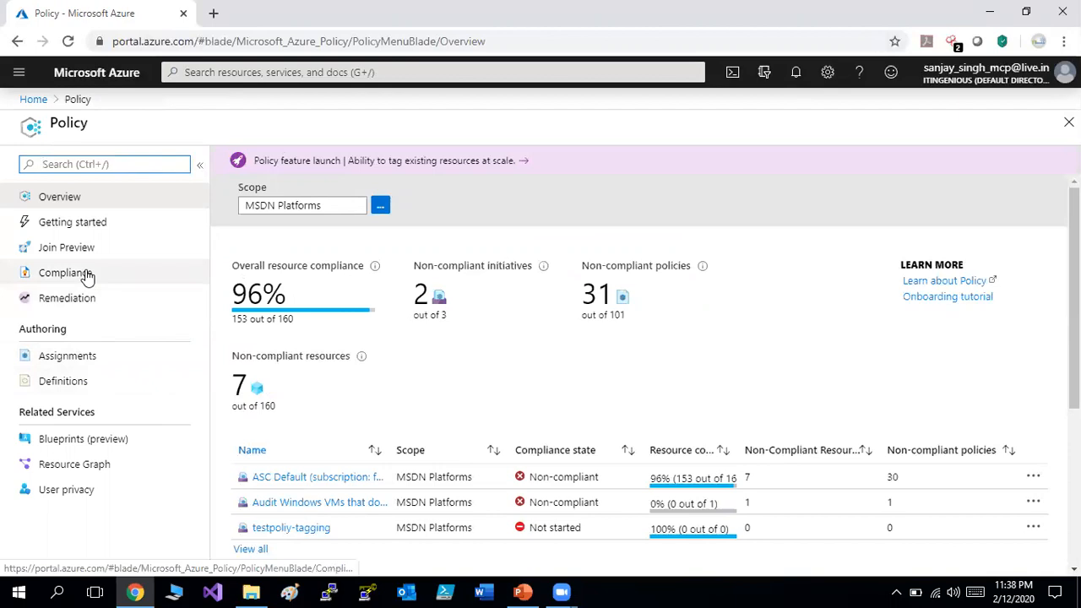
{"action": "left_click", "coordinate": [84, 380]}
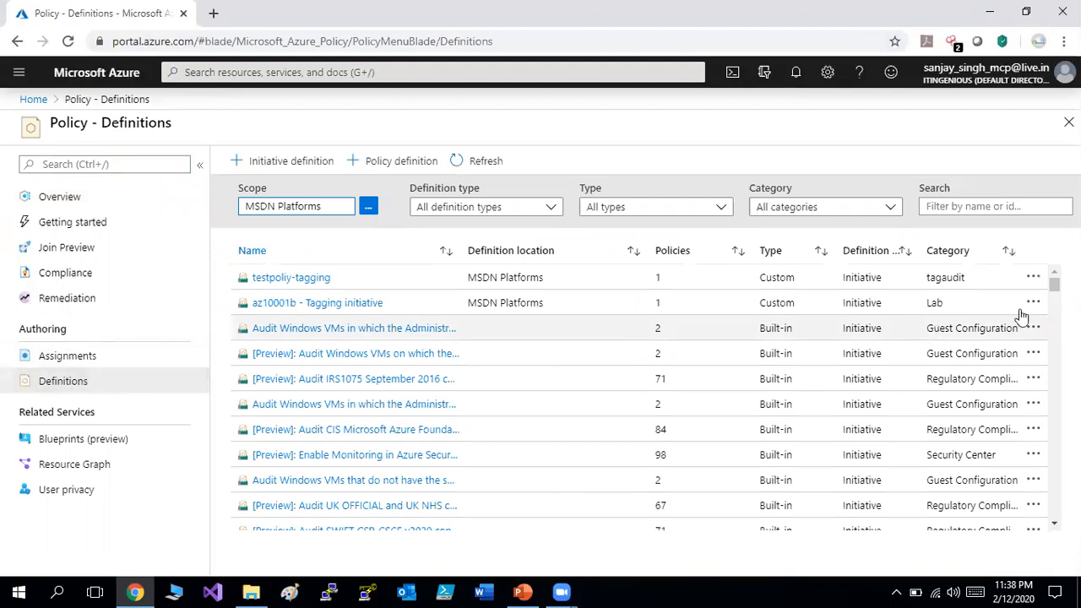
Try deleting the testpoliy-tagging definition, which fails while assigned, then view Assignments.
{"action": "left_click", "coordinate": [1033, 278]}
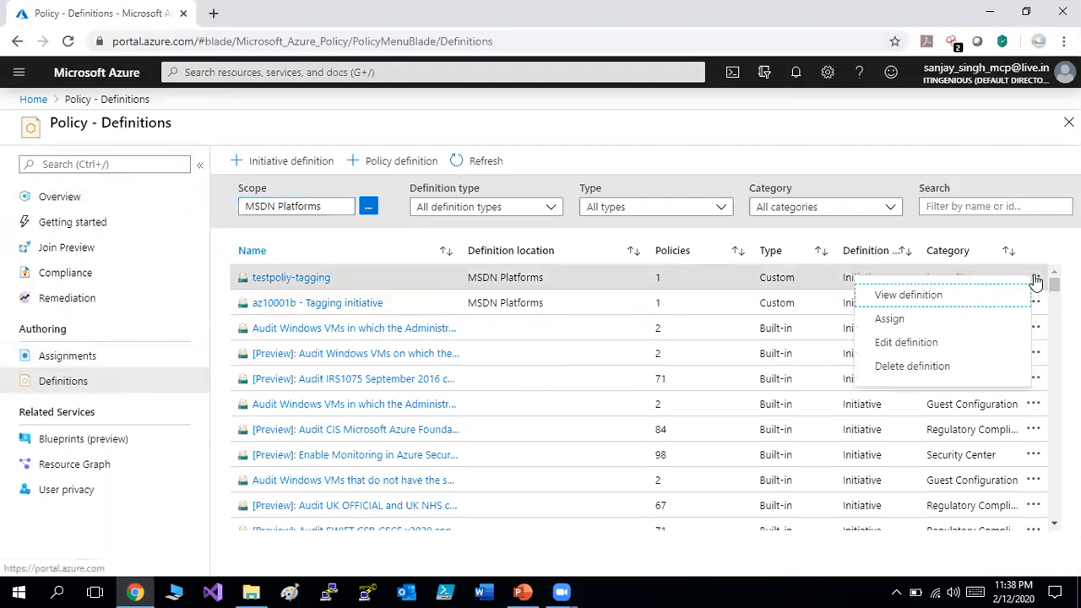
{"action": "left_click", "coordinate": [933, 366]}
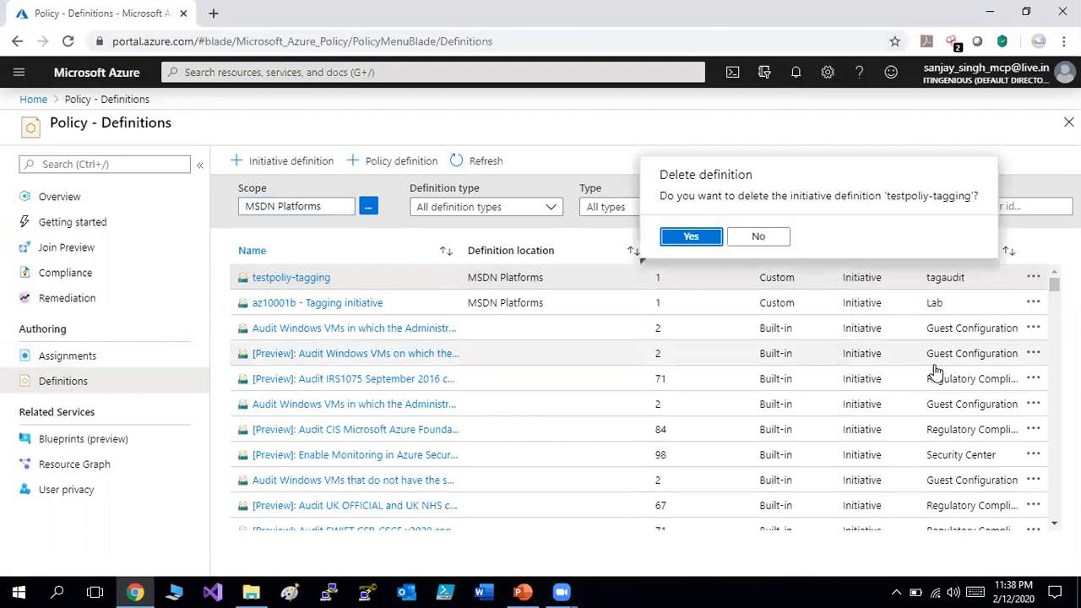
{"action": "left_click", "coordinate": [712, 243]}
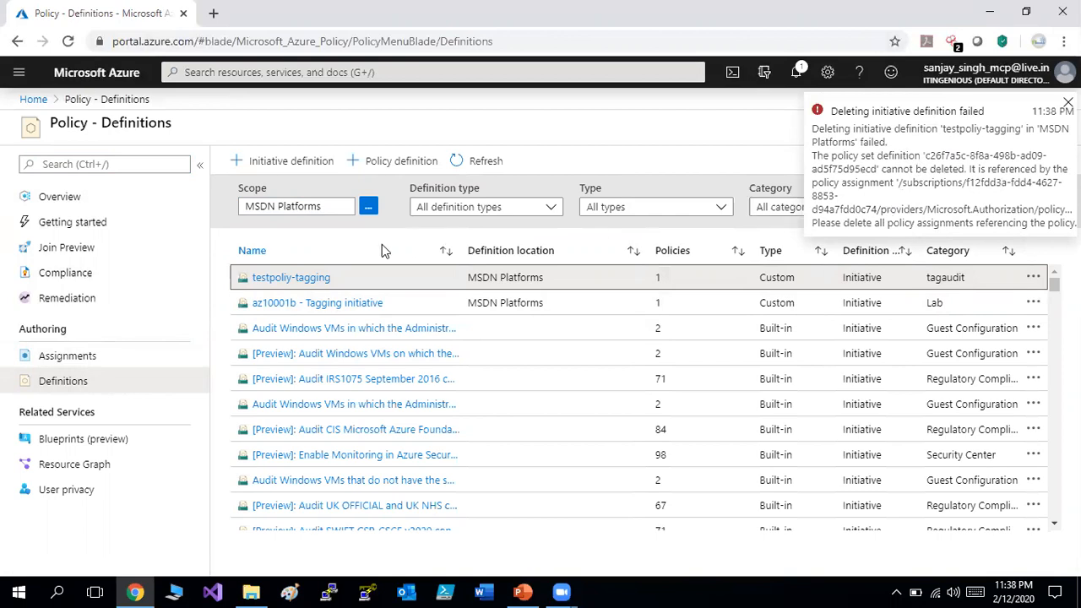
{"action": "left_click", "coordinate": [75, 355]}
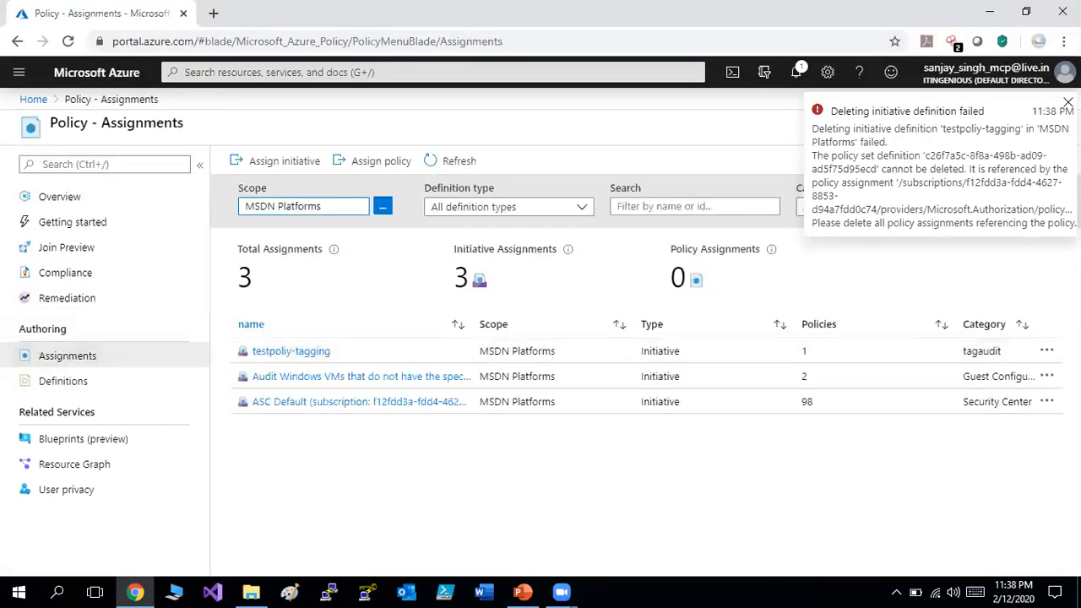
Delete the testpoliy-tagging initiative assignment, leaving two, and return to Definitions.
{"action": "left_click", "coordinate": [1069, 102]}
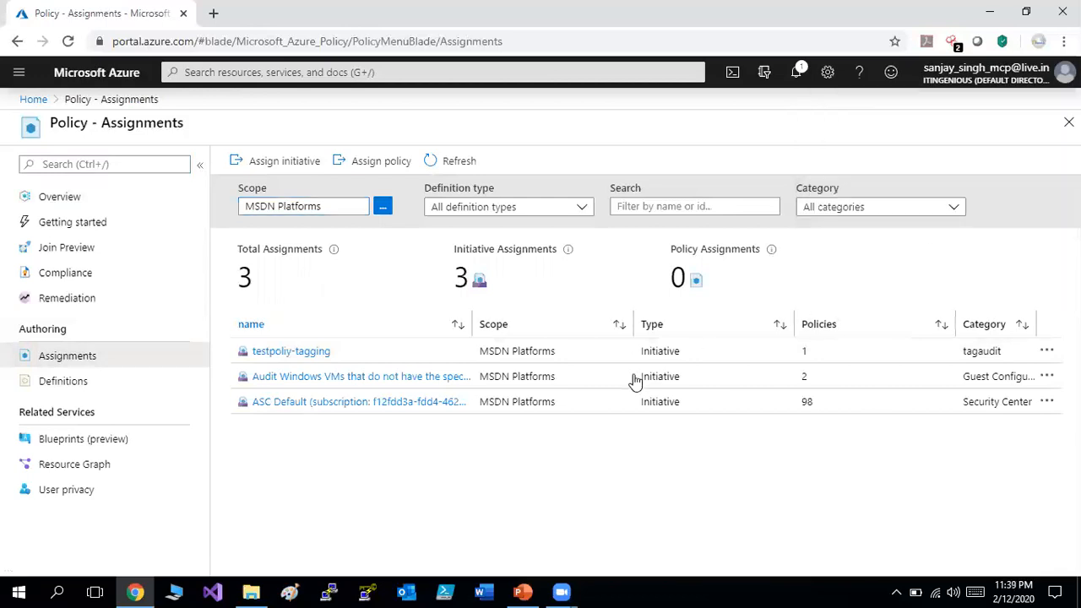
{"action": "left_click", "coordinate": [1046, 353]}
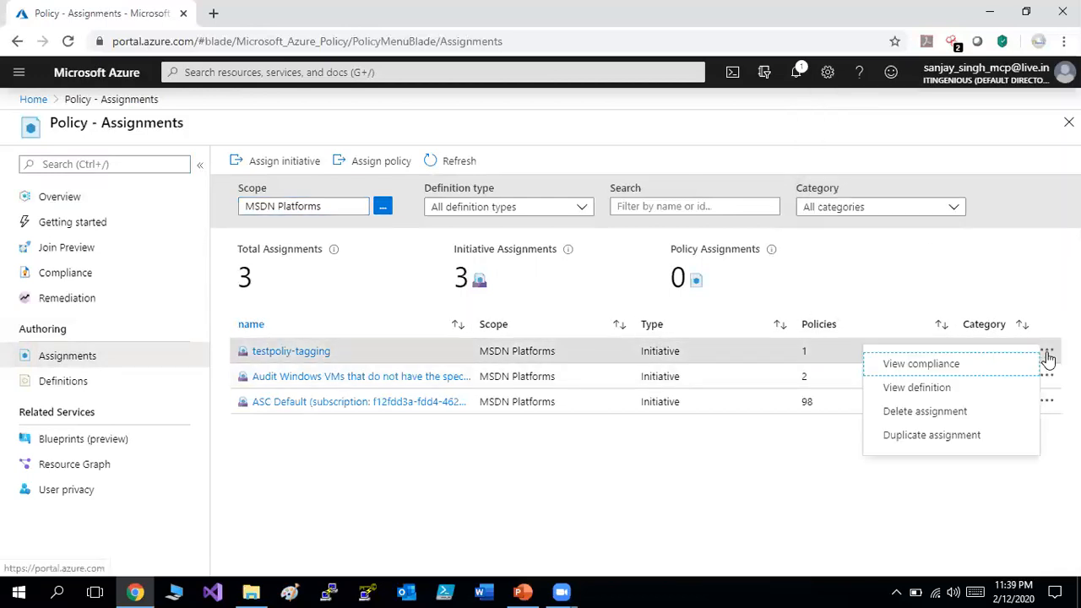
{"action": "left_click", "coordinate": [944, 412]}
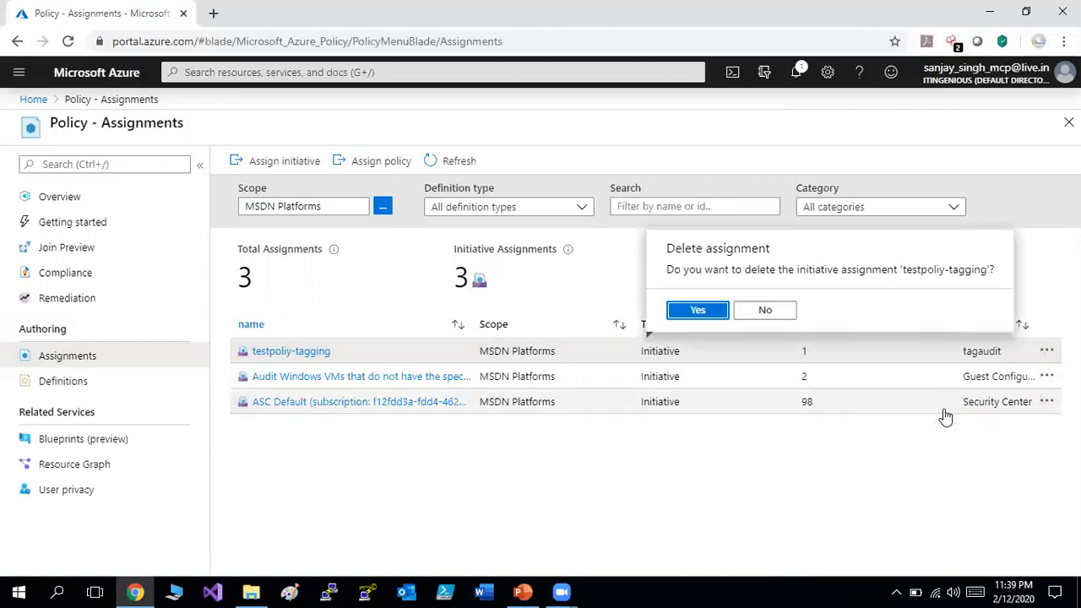
{"action": "left_click", "coordinate": [714, 315]}
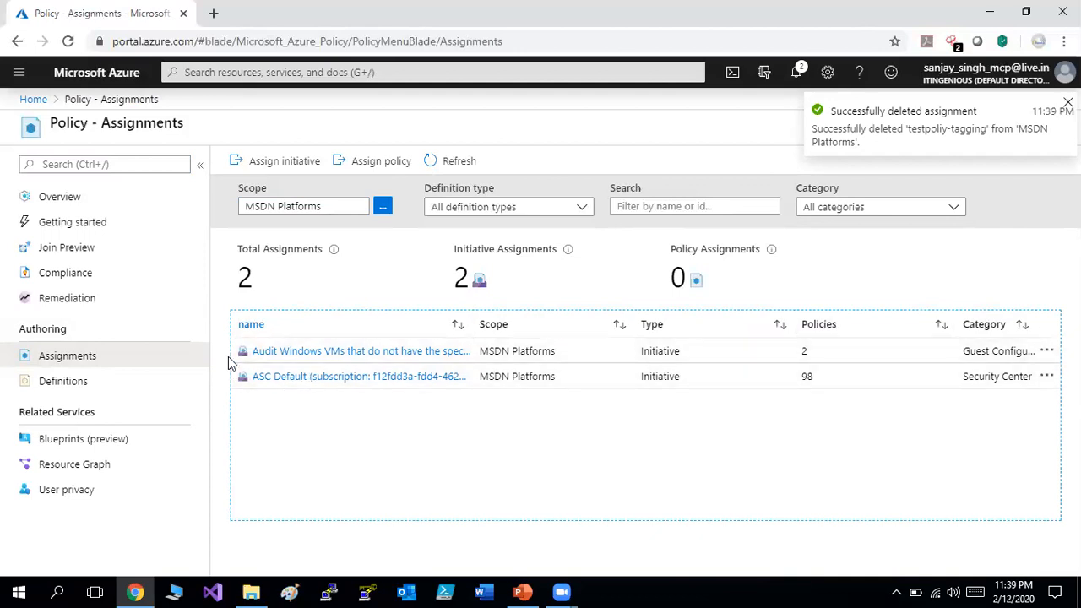
{"action": "left_click", "coordinate": [51, 382]}
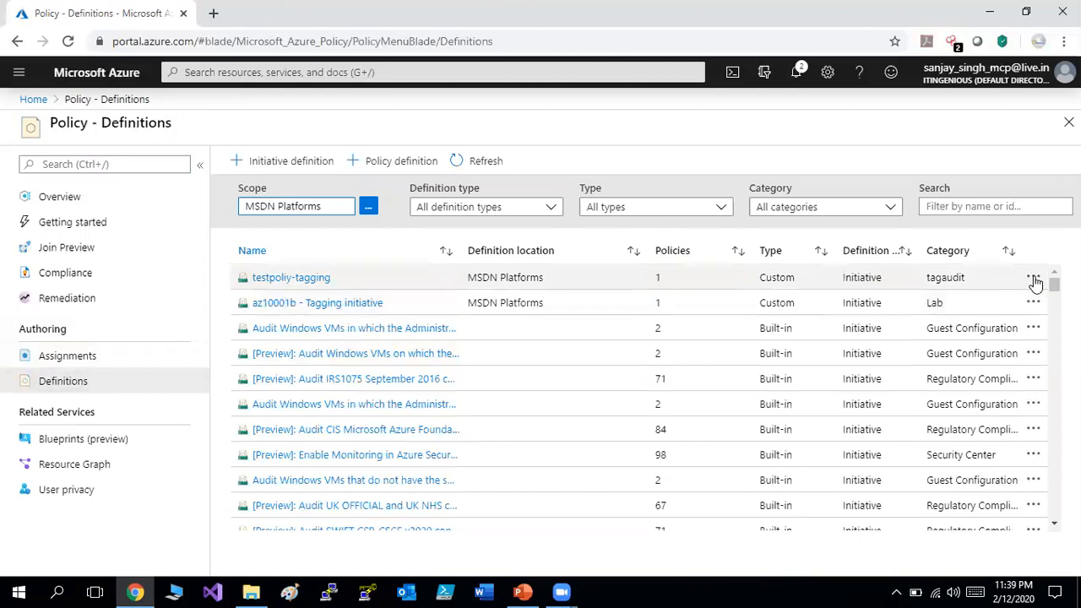
Delete the testpoliy-tagging initiative definition and refresh the list.
{"action": "left_click", "coordinate": [1034, 279]}
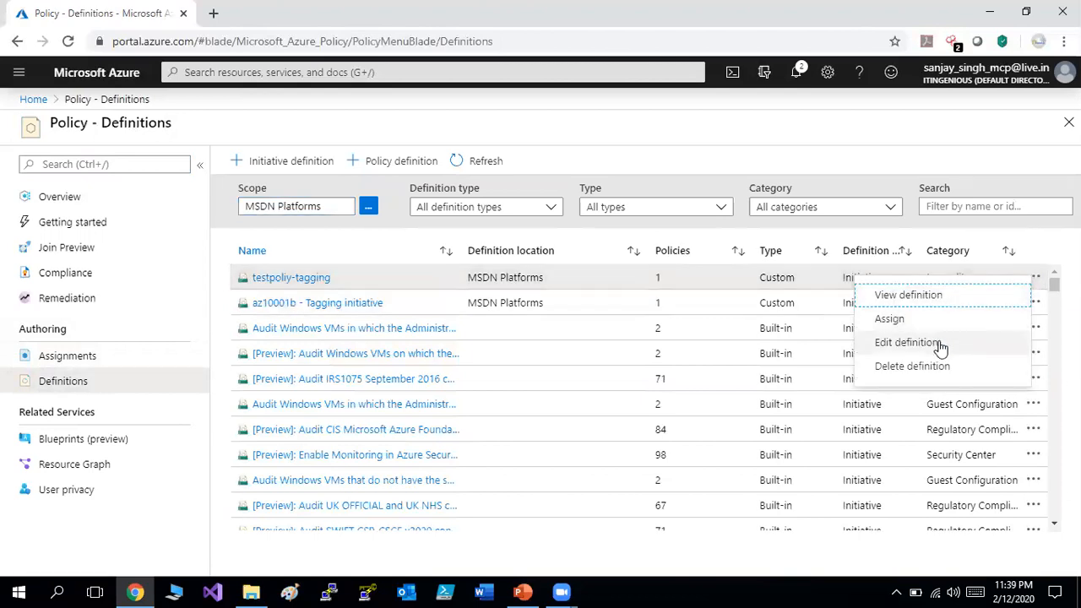
{"action": "left_click", "coordinate": [939, 366]}
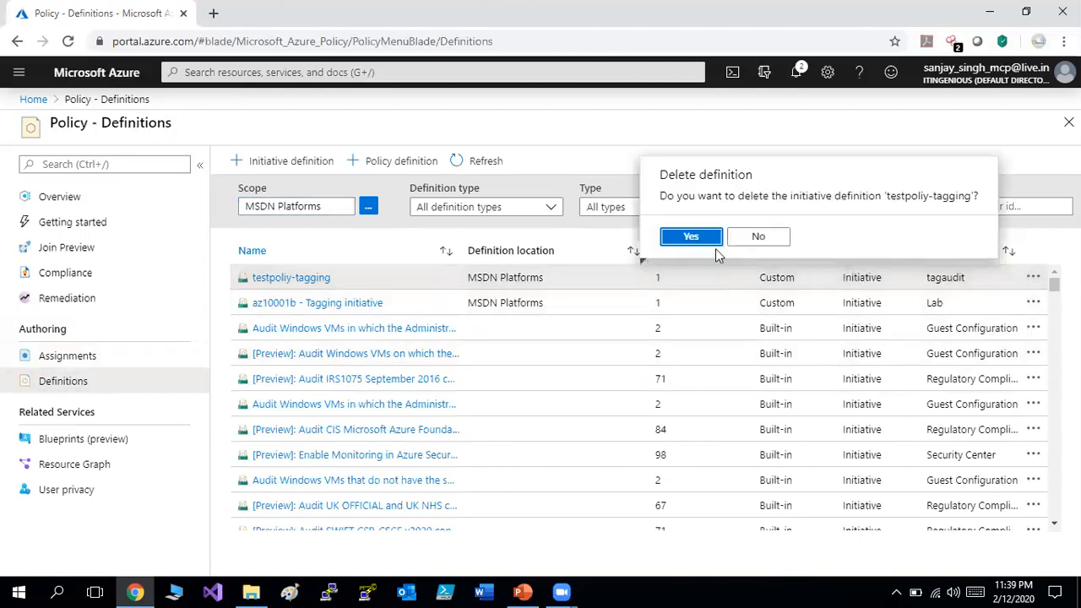
{"action": "left_click", "coordinate": [708, 241]}
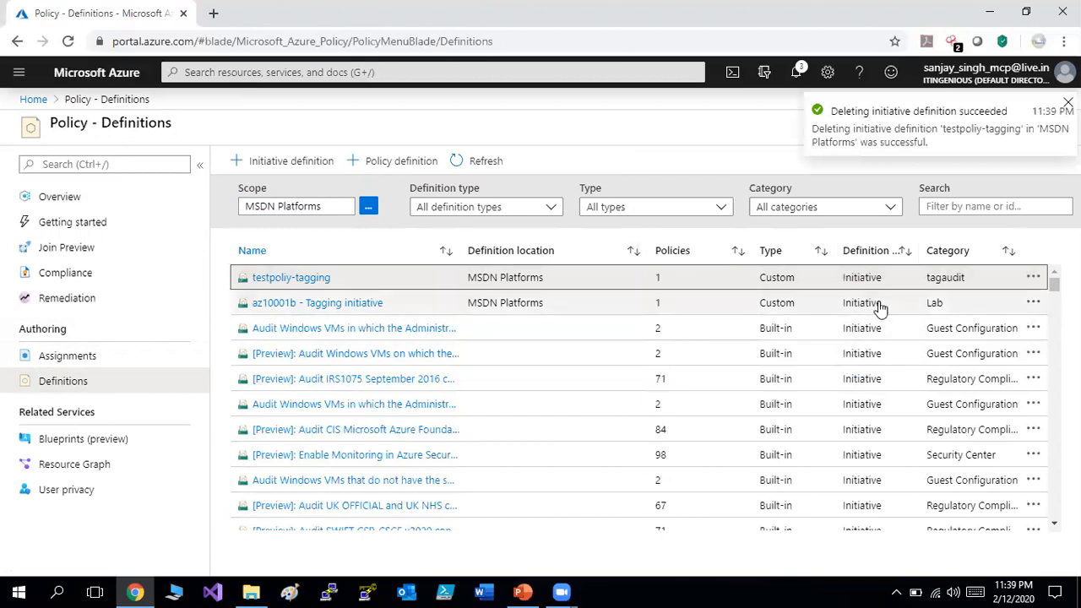
{"action": "left_click", "coordinate": [465, 161]}
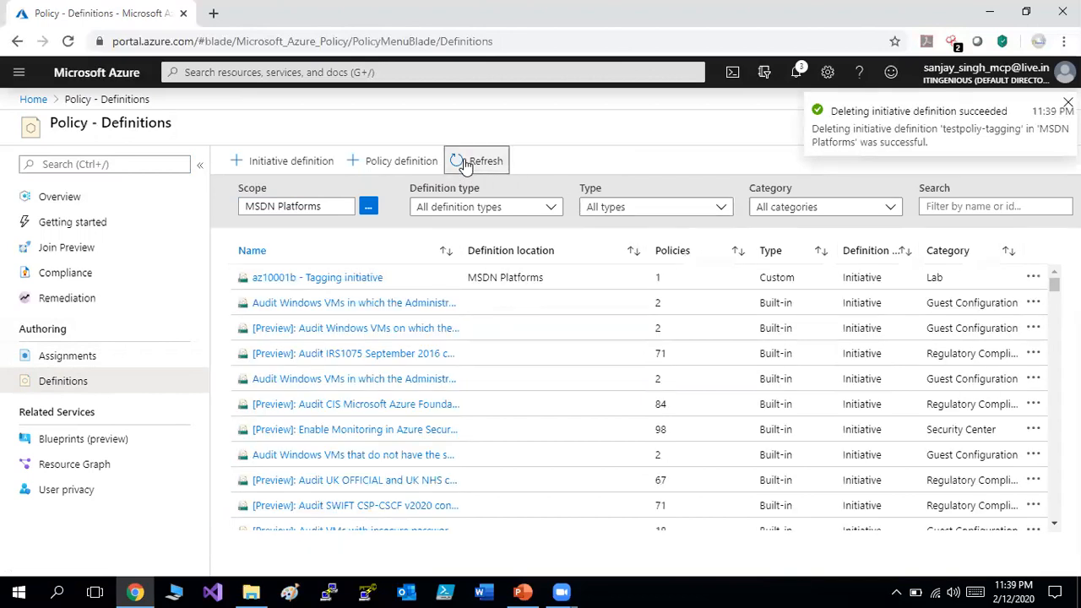
Delete the az10001b - Tagging initiative definition and refresh the list.
{"action": "left_click", "coordinate": [1034, 279]}
{"action": "left_click", "coordinate": [898, 362]}
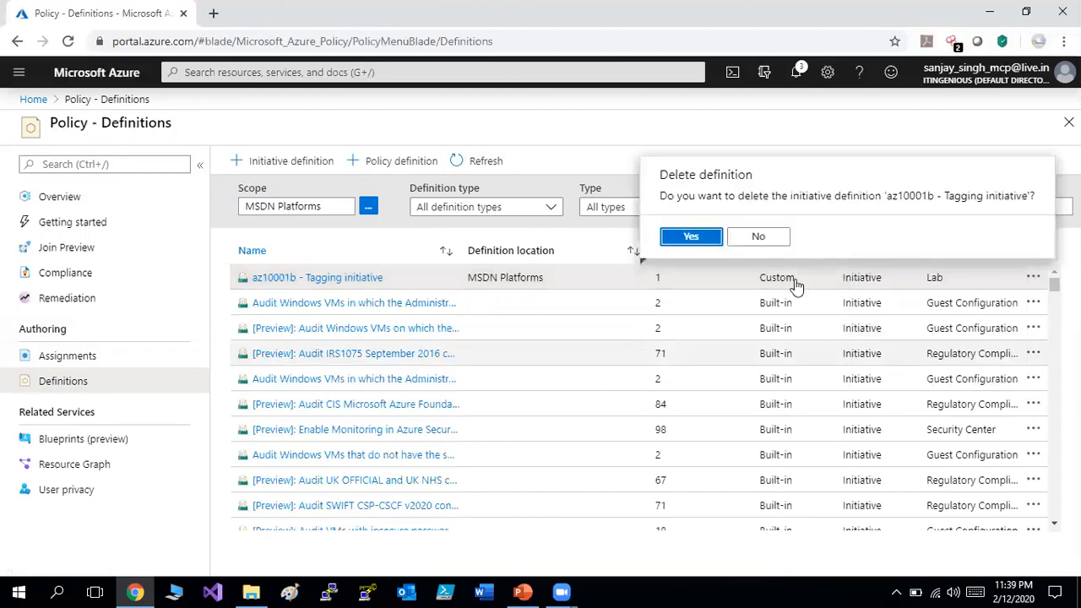
{"action": "left_click", "coordinate": [691, 236]}
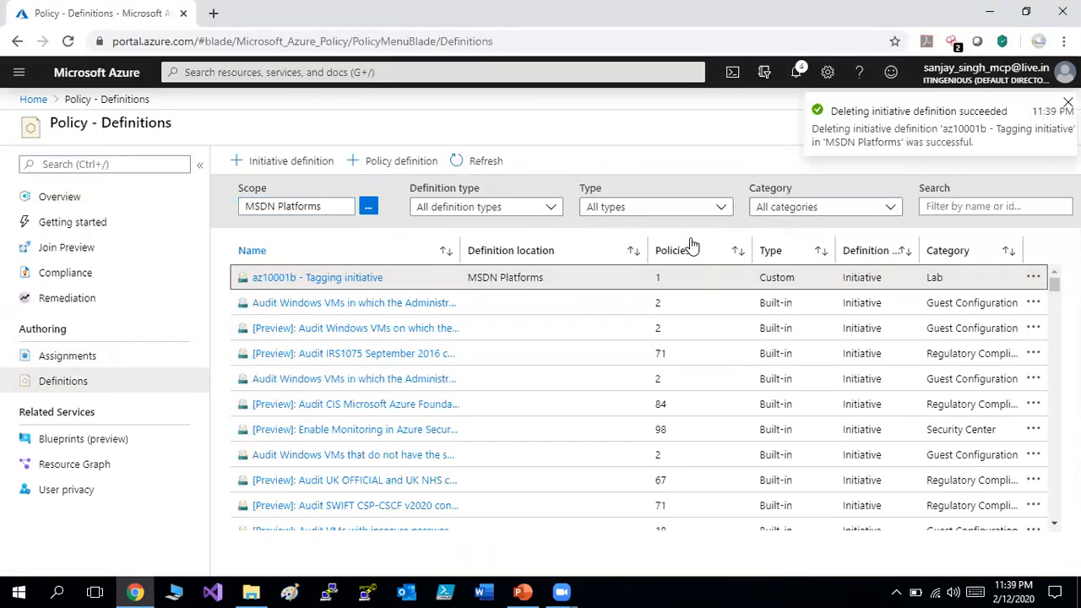
{"action": "left_click", "coordinate": [490, 162]}
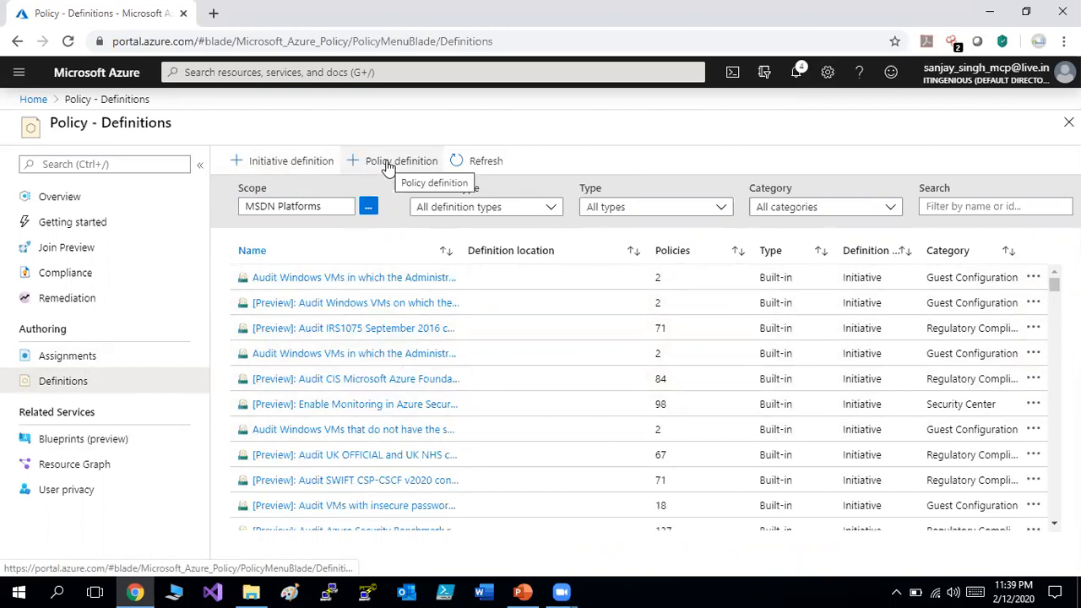
Filter the policy definitions by entering 'require' in the search box.
{"action": "left_click", "coordinate": [993, 205]}
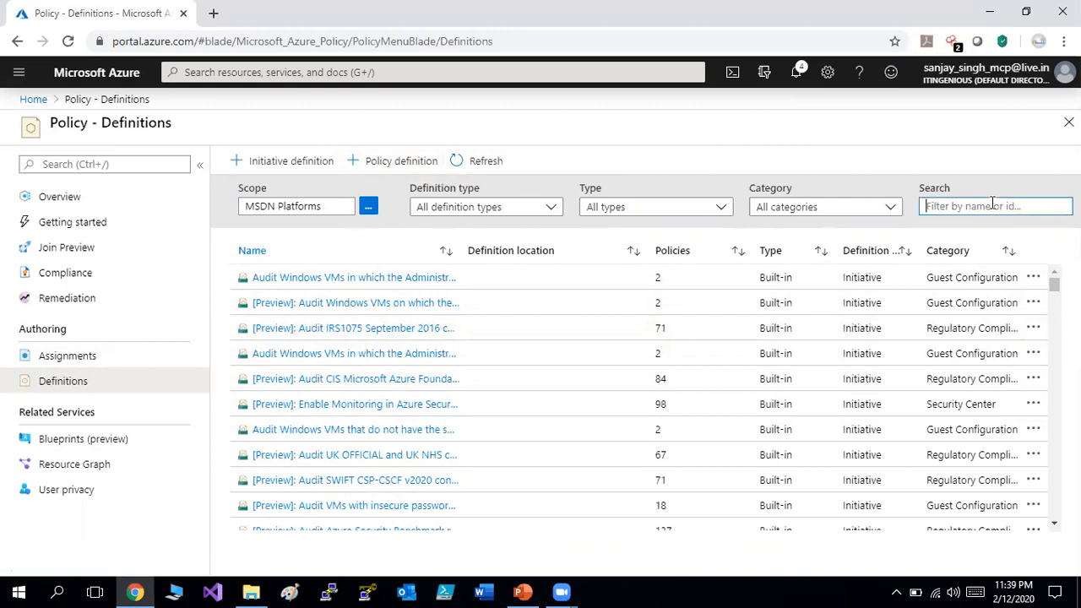
{"action": "type", "text": "requ"}
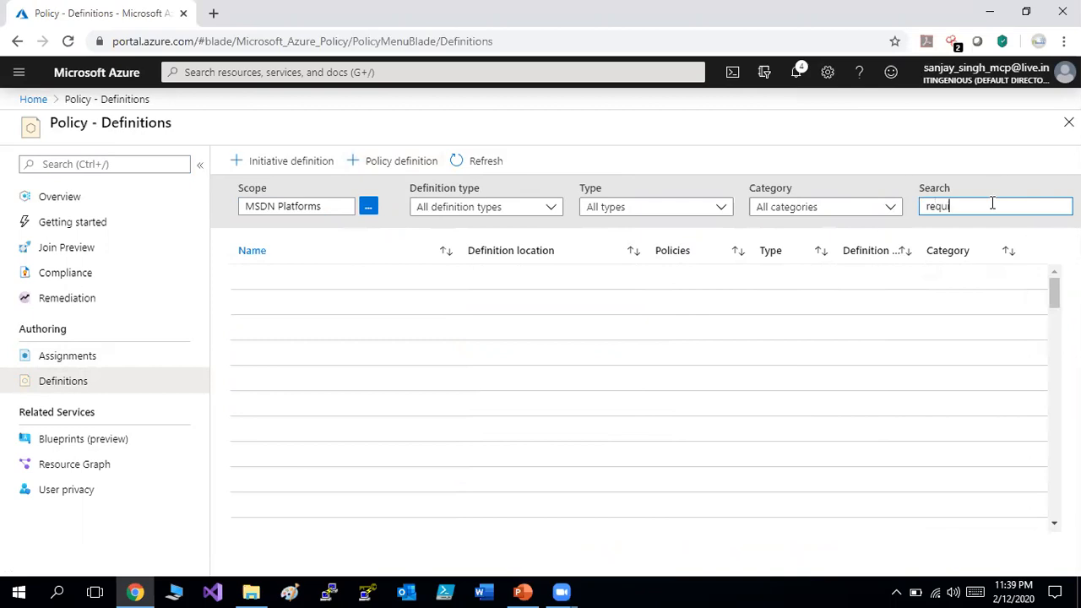
{"action": "type", "text": "ire"}
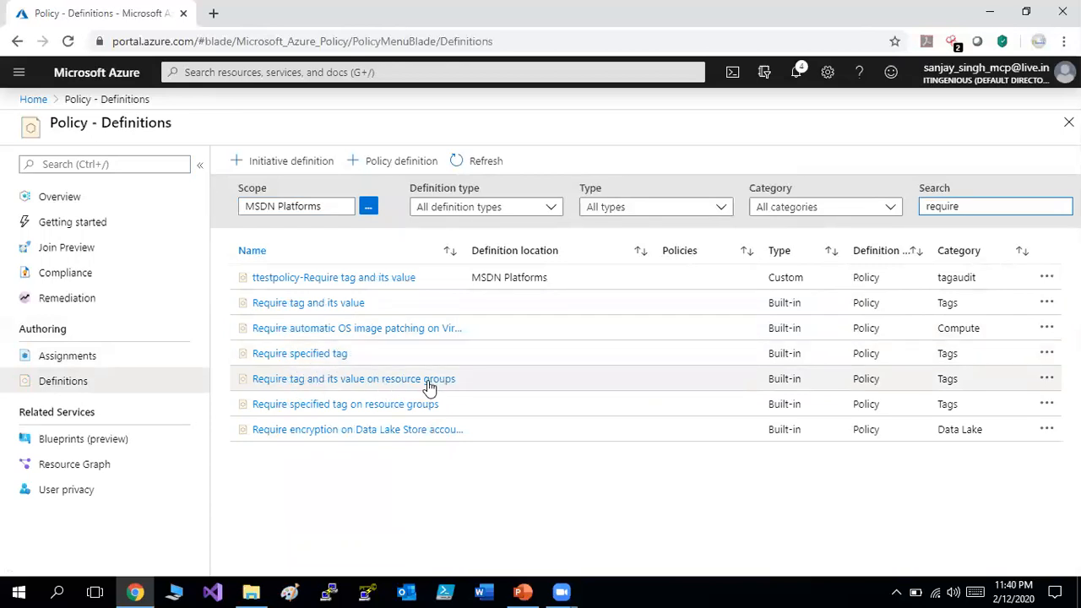
Open the built-in 'Require tag and its value' policy and duplicate its definition.
{"action": "left_click", "coordinate": [349, 302]}
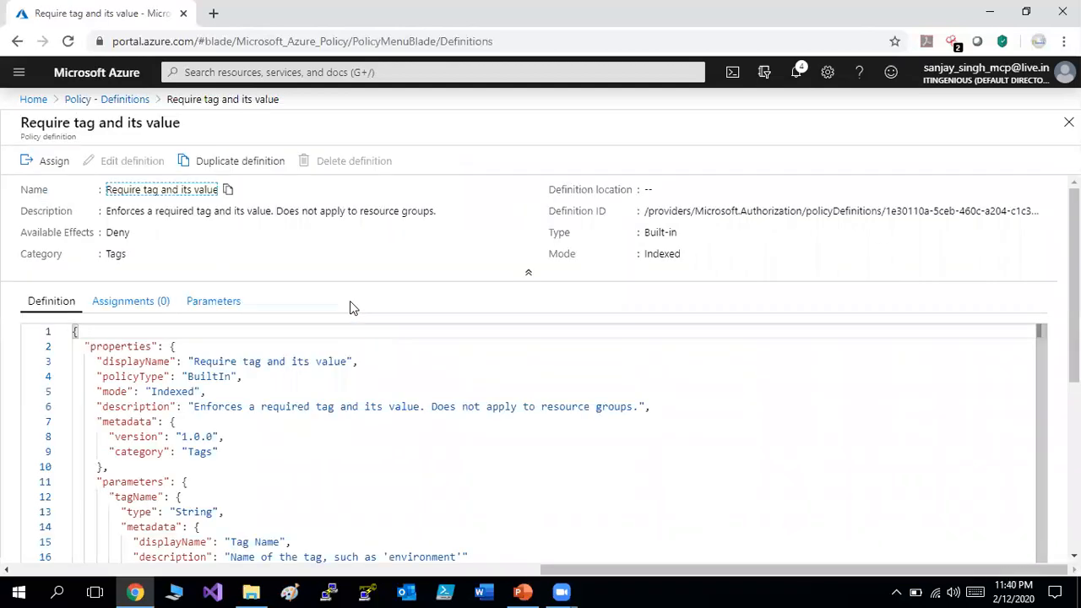
{"action": "left_click_drag", "start_coordinate": [1075, 287], "coordinate": [1074, 455]}
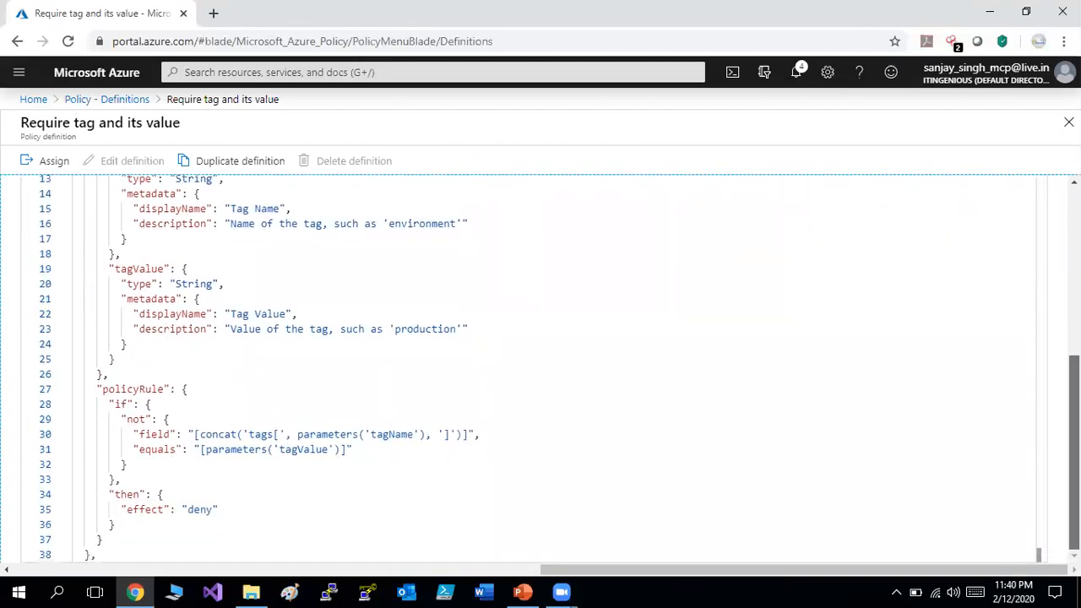
{"action": "scroll", "coordinate": [540, 368], "scroll_direction": "up", "scroll_amount": 5}
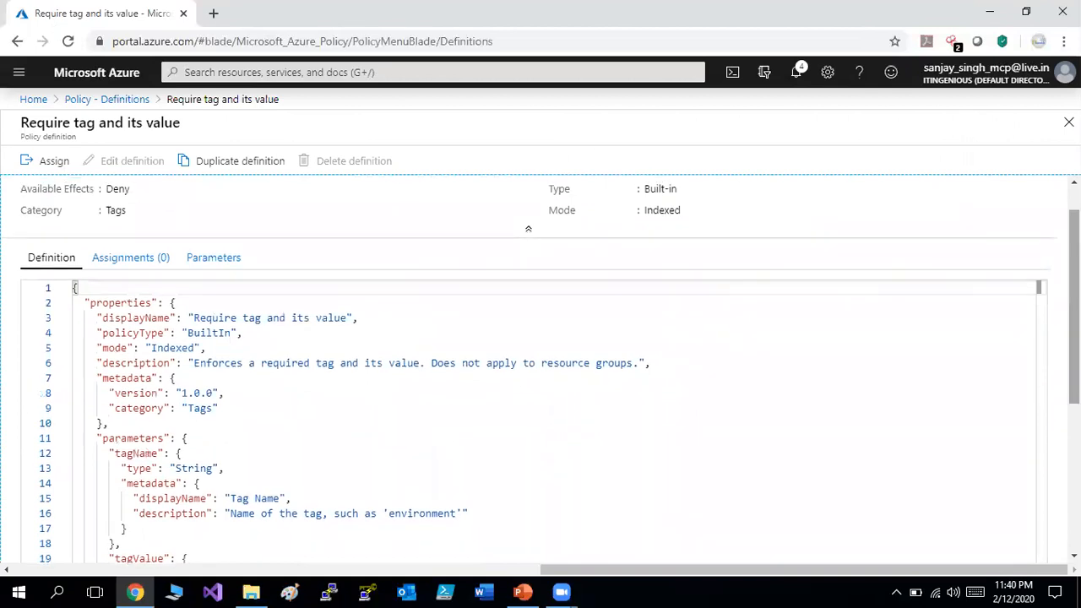
{"action": "scroll", "coordinate": [524, 266], "scroll_direction": "up", "scroll_amount": 1}
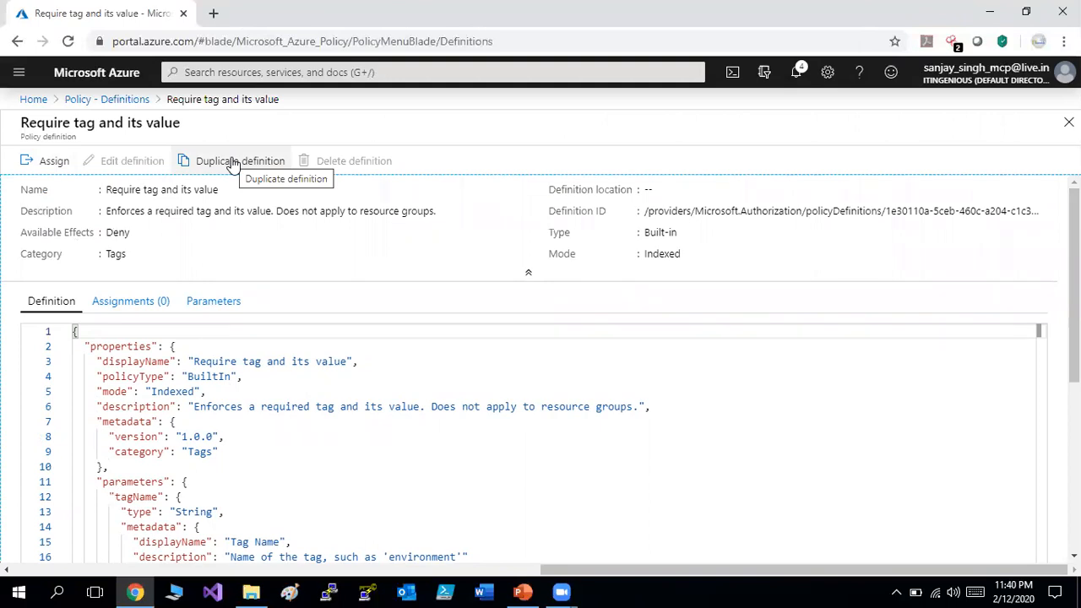
{"action": "left_click", "coordinate": [232, 162]}
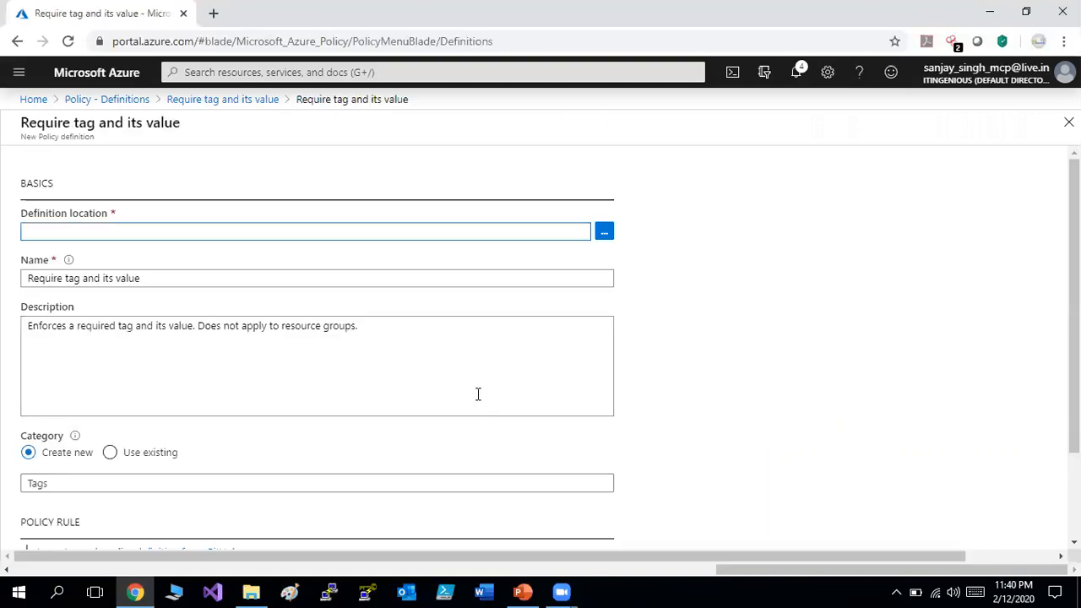
Pick the MSDN Platforms subscription as the duplicated policy's definition location.
{"action": "left_click", "coordinate": [604, 233]}
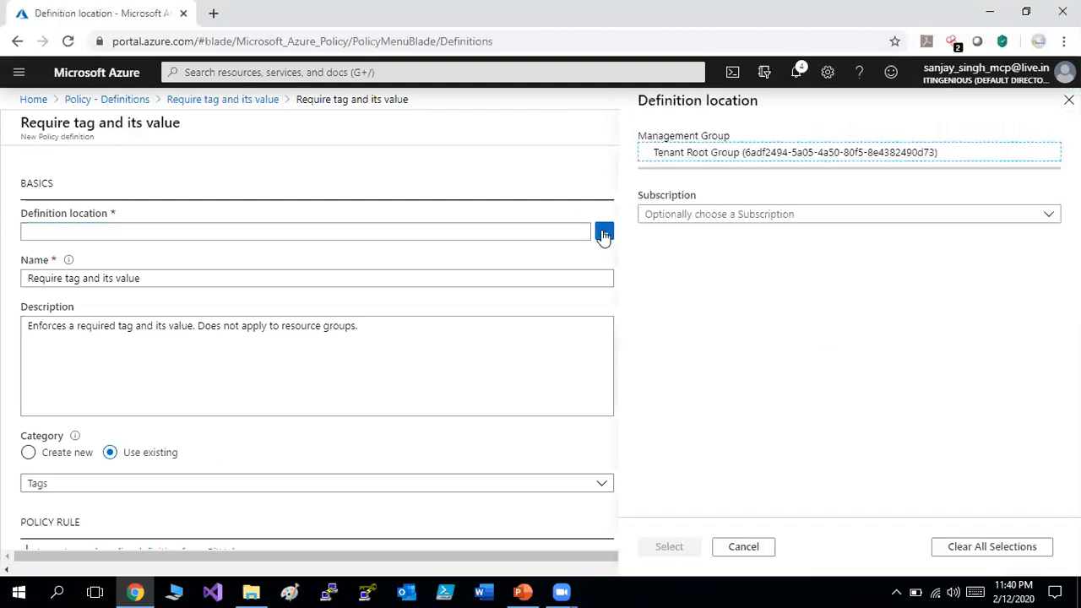
{"action": "left_click", "coordinate": [844, 222]}
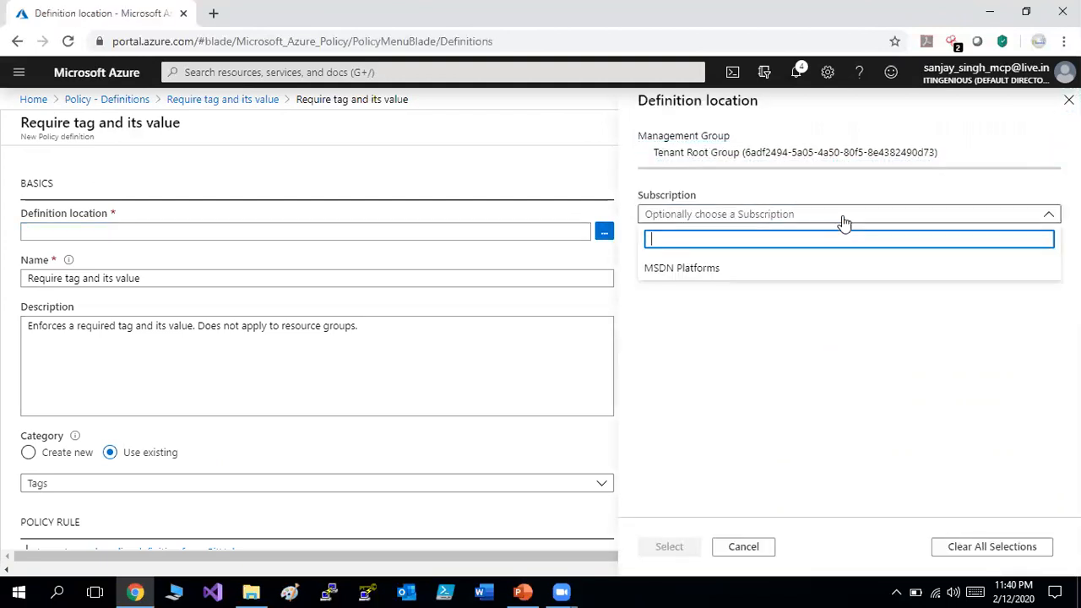
{"action": "left_click", "coordinate": [746, 264]}
{"action": "left_click", "coordinate": [668, 549]}
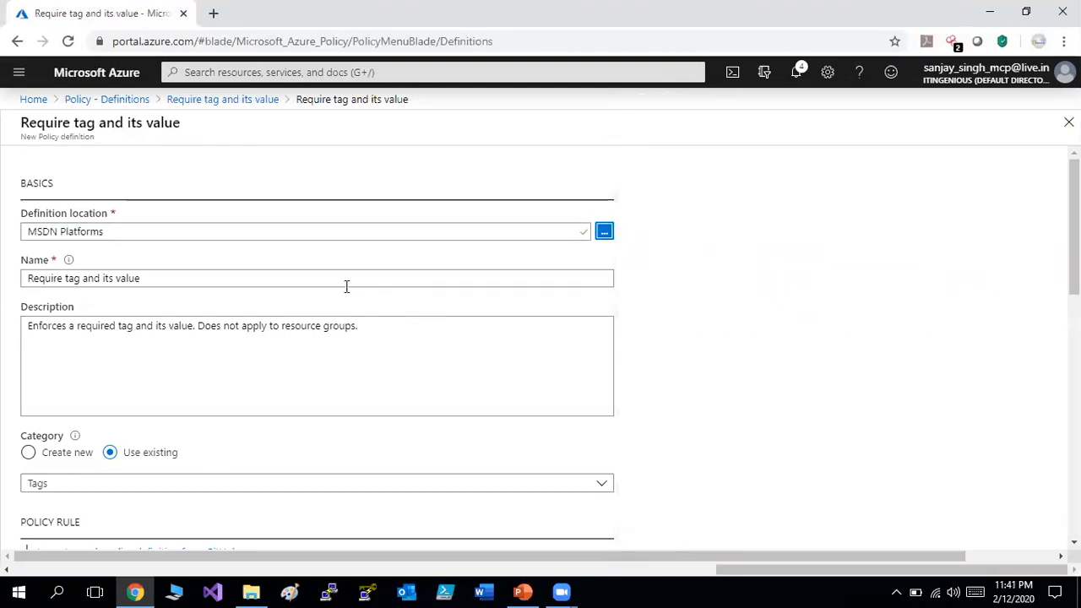
Replace 'Require' with 'az1000-b-audit' in the definition name and pluralise 'tag'.
{"action": "left_click", "coordinate": [26, 278]}
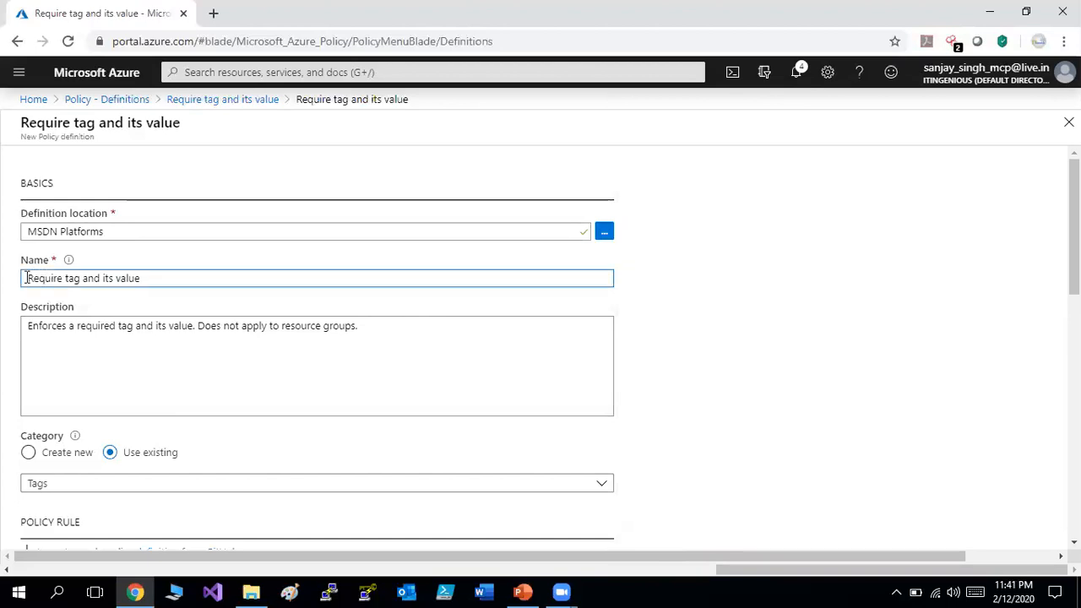
{"action": "type", "text": "a"}
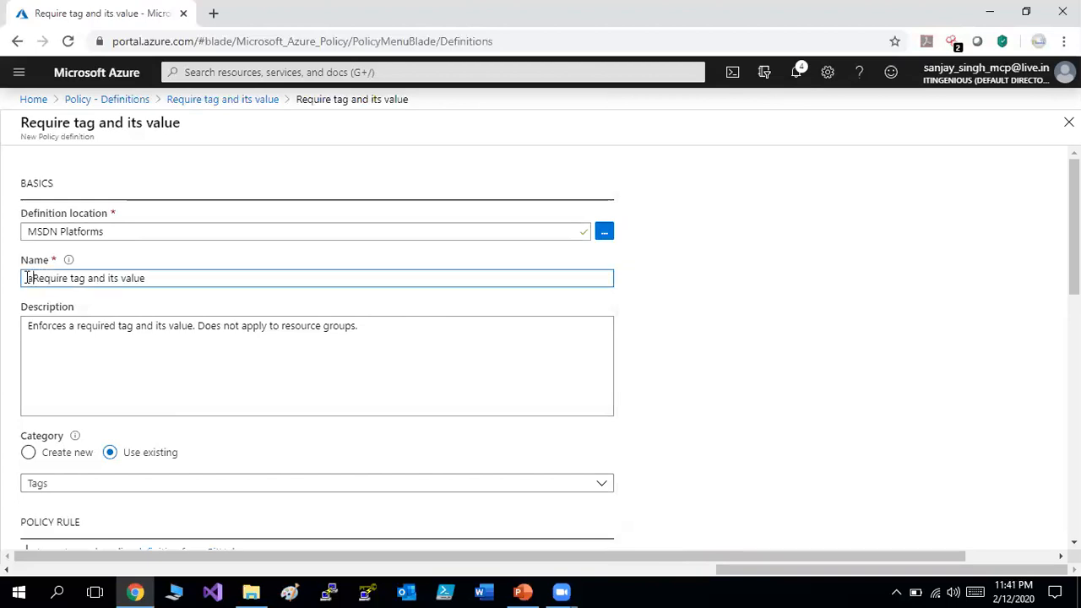
{"action": "type", "text": "z1000"}
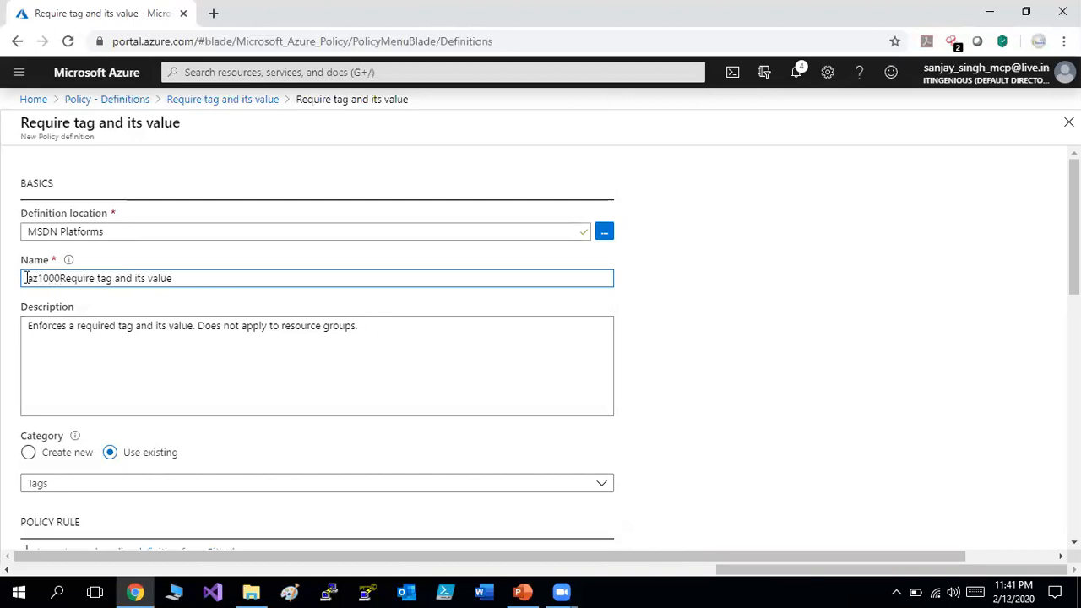
{"action": "type", "text": "-"}
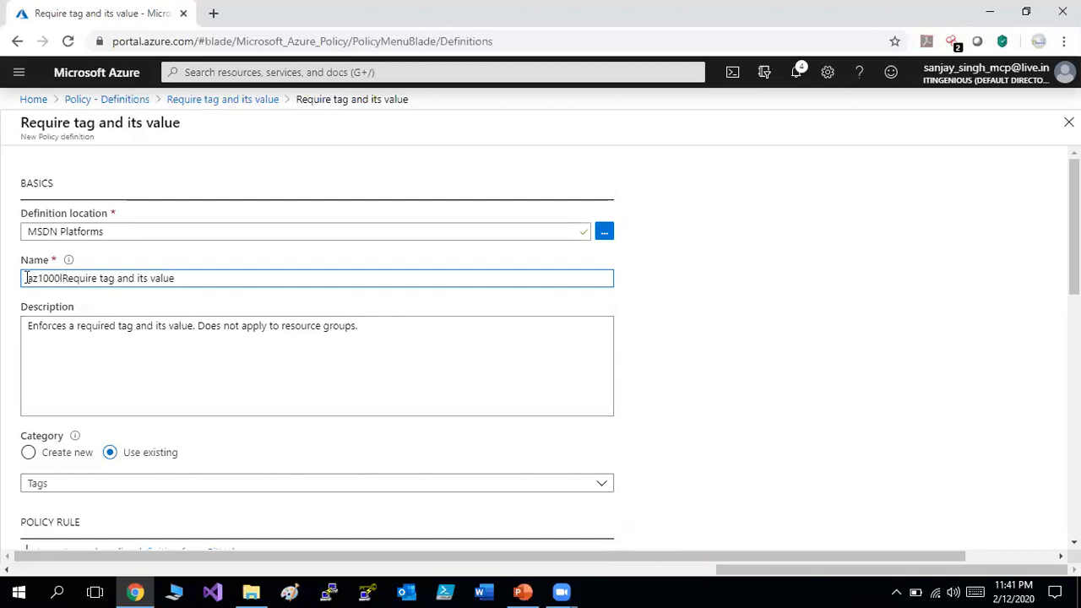
{"action": "type", "text": "b-"}
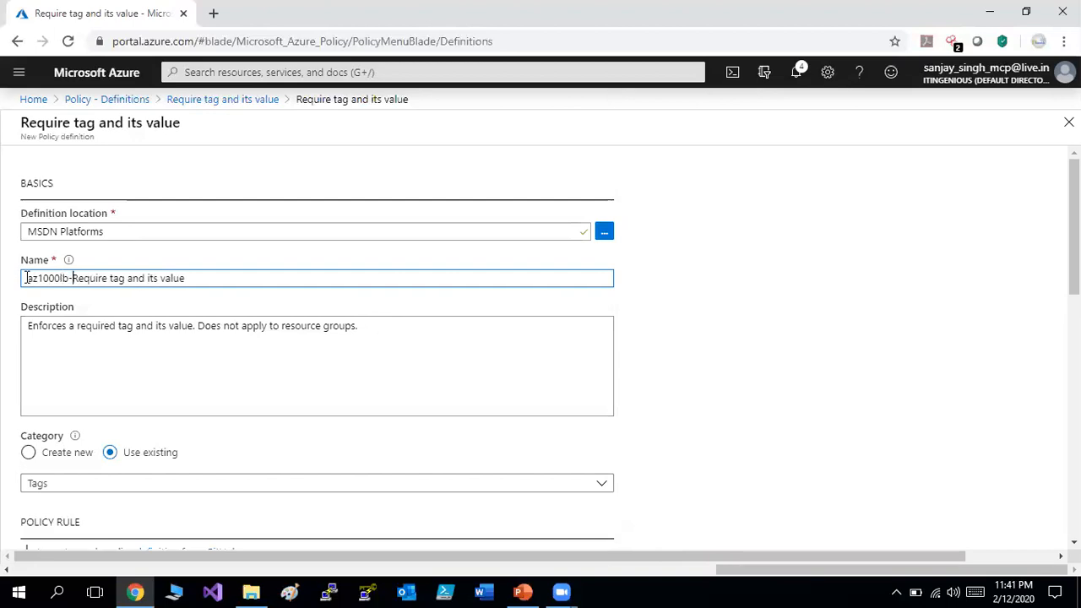
{"action": "type", "text": "audit"}
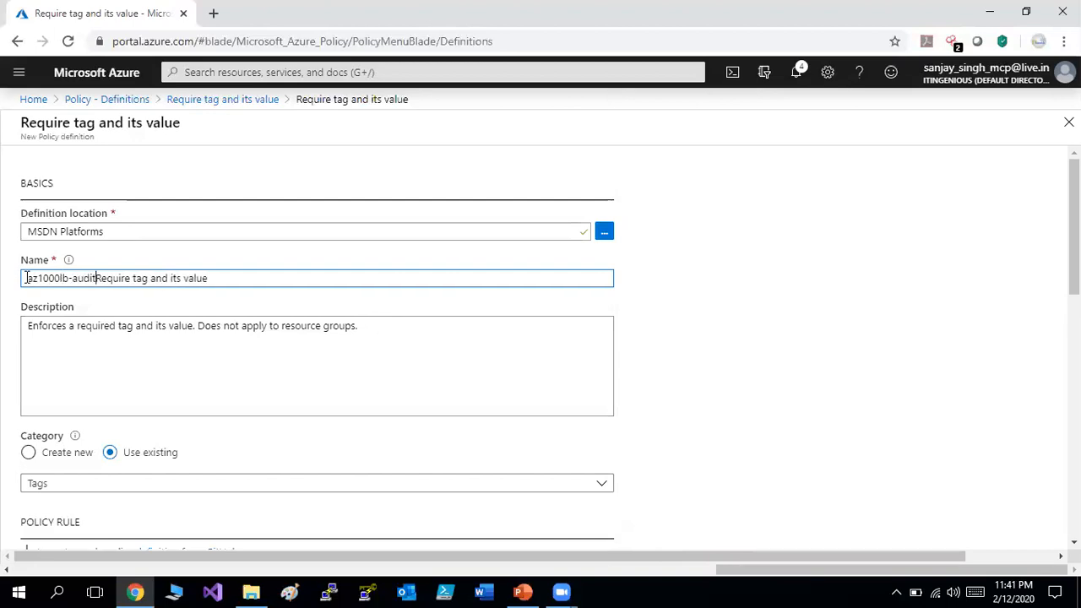
{"action": "left_click", "coordinate": [26, 279]}
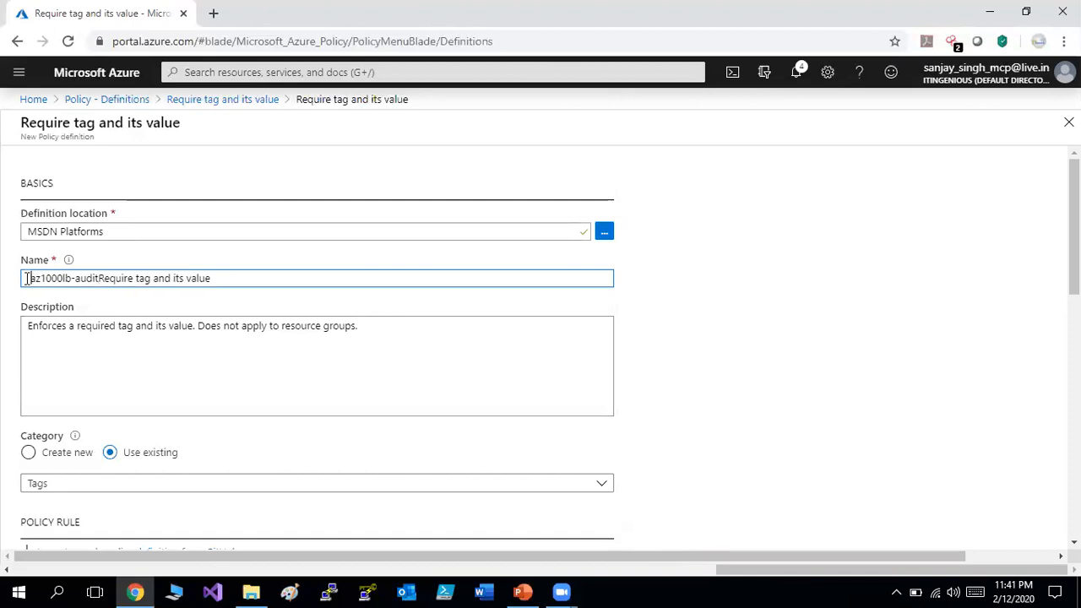
{"action": "left_click", "coordinate": [135, 279]}
{"action": "key", "text": "BackSpace"}
{"action": "key", "text": "BackSpace"}
{"action": "key", "text": "BackSpace"}
{"action": "key", "text": "BackSpace"}
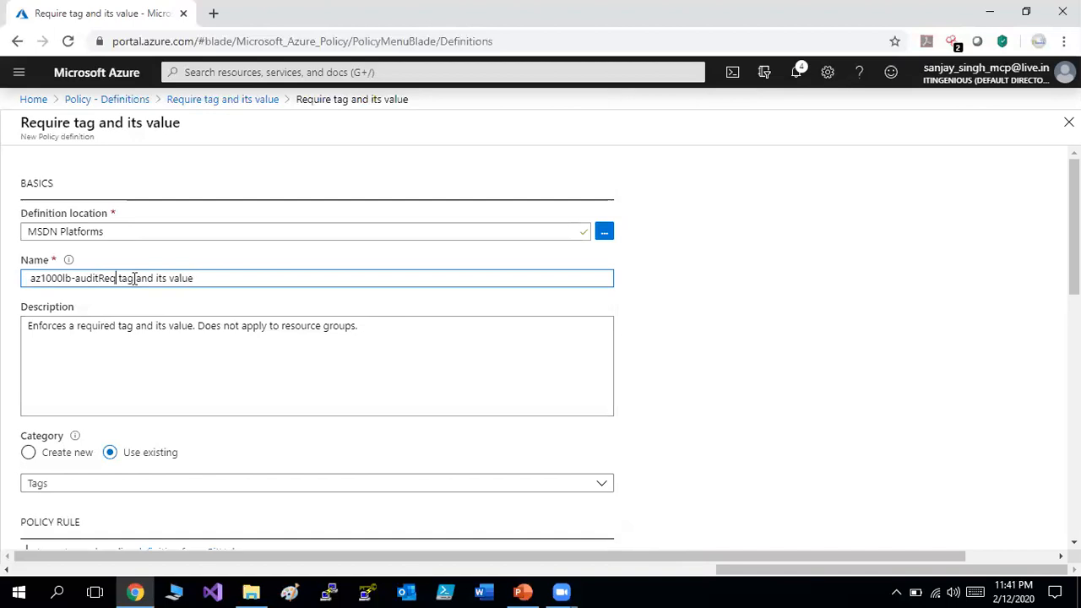
{"action": "key", "text": "BackSpace"}
{"action": "key", "text": "BackSpace"}
{"action": "key", "text": "BackSpace"}
{"action": "left_click", "coordinate": [118, 279]}
{"action": "type", "text": "s"}
Remove the leading space so the name 'az1000lb-audit tags and its value' validates.
{"action": "left_click", "coordinate": [244, 327]}
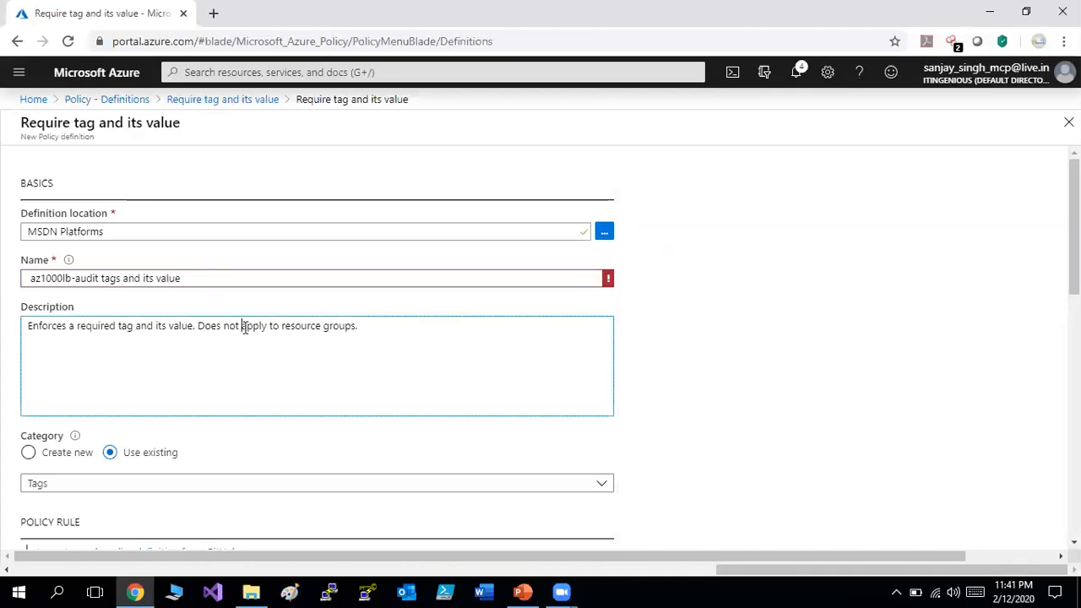
{"action": "left_click", "coordinate": [24, 279]}
{"action": "key", "text": "Delete"}
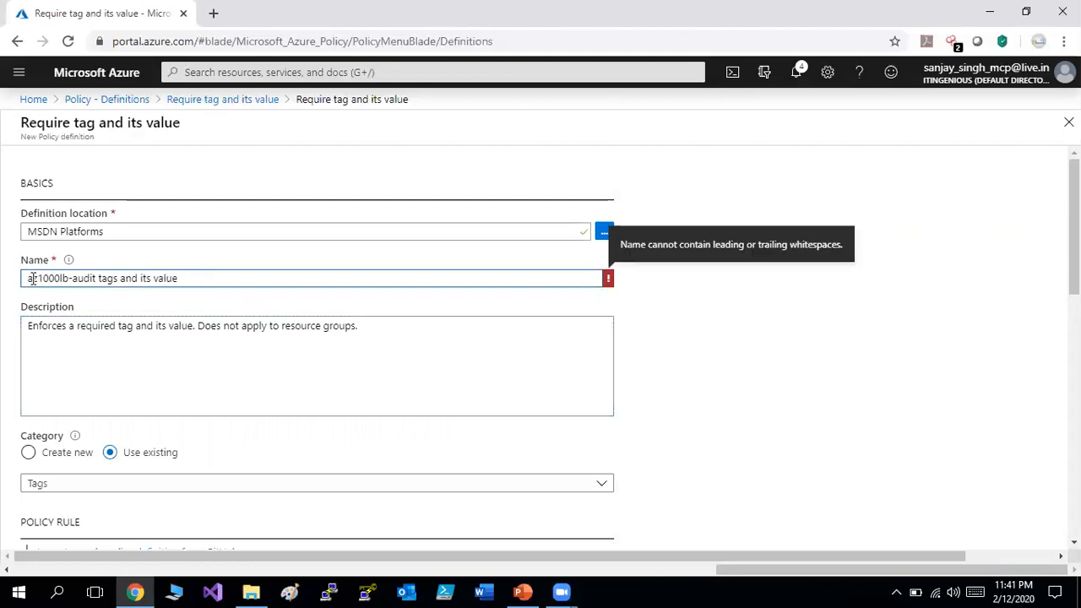
{"action": "left_click", "coordinate": [130, 302]}
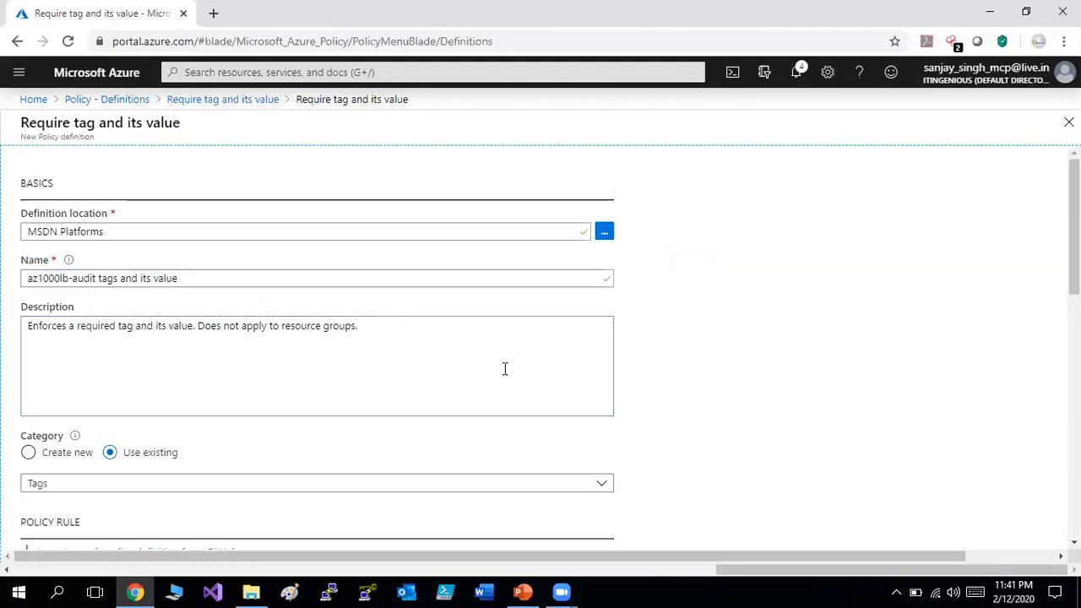
{"action": "left_click", "coordinate": [411, 359]}
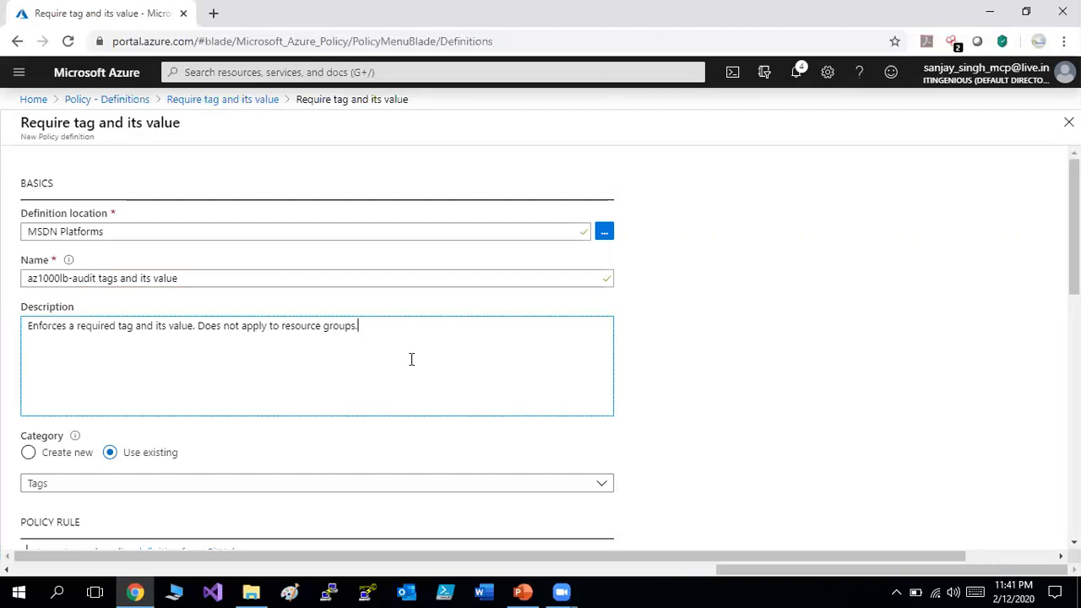
Replace the description with 'audit a required tag and its value. Does not apply to resource group.'.
{"action": "type", "text": "audit"}
{"action": "key", "text": "BackSpace"}
{"action": "key", "text": "BackSpace"}
{"action": "key", "text": "BackSpace"}
{"action": "key", "text": "BackSpace"}
{"action": "key", "text": "BackSpace"}
{"action": "key", "text": "BackSpace"}
{"action": "key", "text": "BackSpace"}
{"action": "key", "text": "BackSpace"}
{"action": "key", "text": "BackSpace"}
{"action": "key", "text": "BackSpace"}
{"action": "key", "text": "BackSpace"}
{"action": "key", "text": "BackSpace"}
{"action": "key", "text": "BackSpace"}
{"action": "key", "text": "BackSpace"}
{"action": "key", "text": "BackSpace"}
{"action": "key", "text": "BackSpace"}
{"action": "key", "text": "BackSpace"}
{"action": "key", "text": "BackSpace"}
{"action": "key", "text": "BackSpace"}
{"action": "key", "text": "BackSpace"}
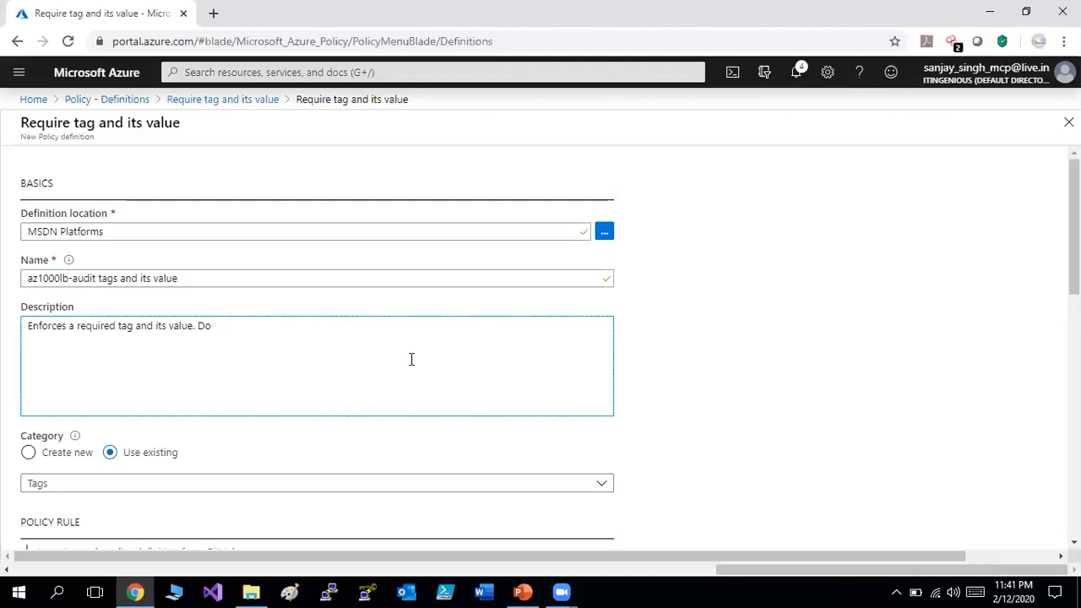
{"action": "key", "text": "BackSpace"}
{"action": "key", "text": "BackSpace"}
{"action": "key", "text": "BackSpace"}
{"action": "key", "text": "BackSpace"}
{"action": "key", "text": "BackSpace"}
{"action": "key", "text": "BackSpace"}
{"action": "key", "text": "BackSpace"}
{"action": "key", "text": "BackSpace"}
{"action": "key", "text": "BackSpace"}
{"action": "key", "text": "BackSpace"}
{"action": "key", "text": "BackSpace"}
{"action": "key", "text": "BackSpace"}
{"action": "key", "text": "BackSpace"}
{"action": "key", "text": "BackSpace"}
{"action": "key", "text": "BackSpace"}
{"action": "key", "text": "BackSpace"}
{"action": "key", "text": "BackSpace"}
{"action": "key", "text": "BackSpace"}
{"action": "key", "text": "BackSpace"}
{"action": "key", "text": "BackSpace"}
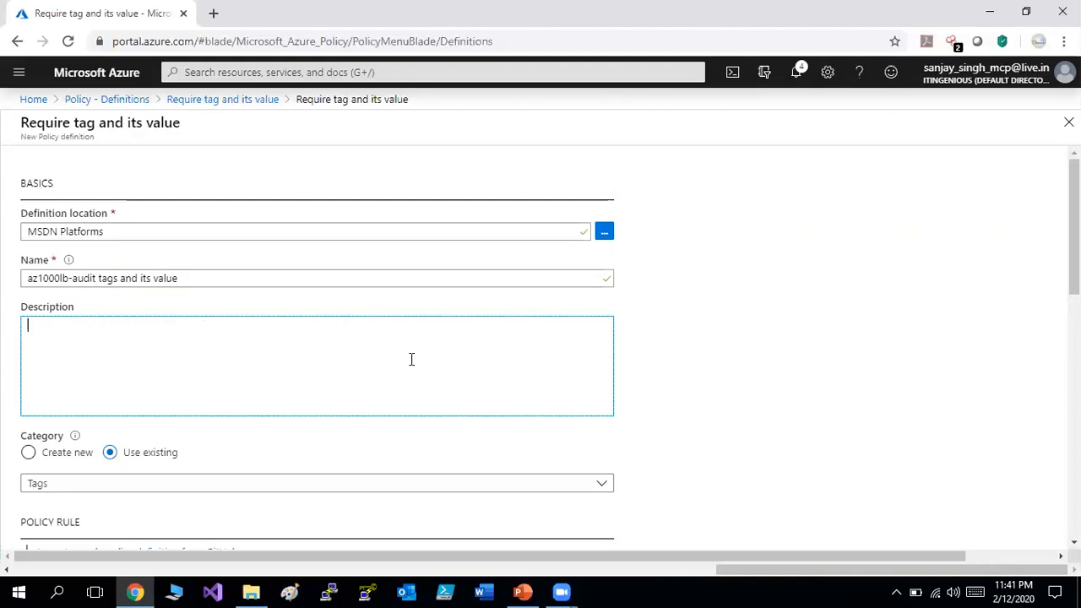
{"action": "type", "text": "audit a required tag and its "}
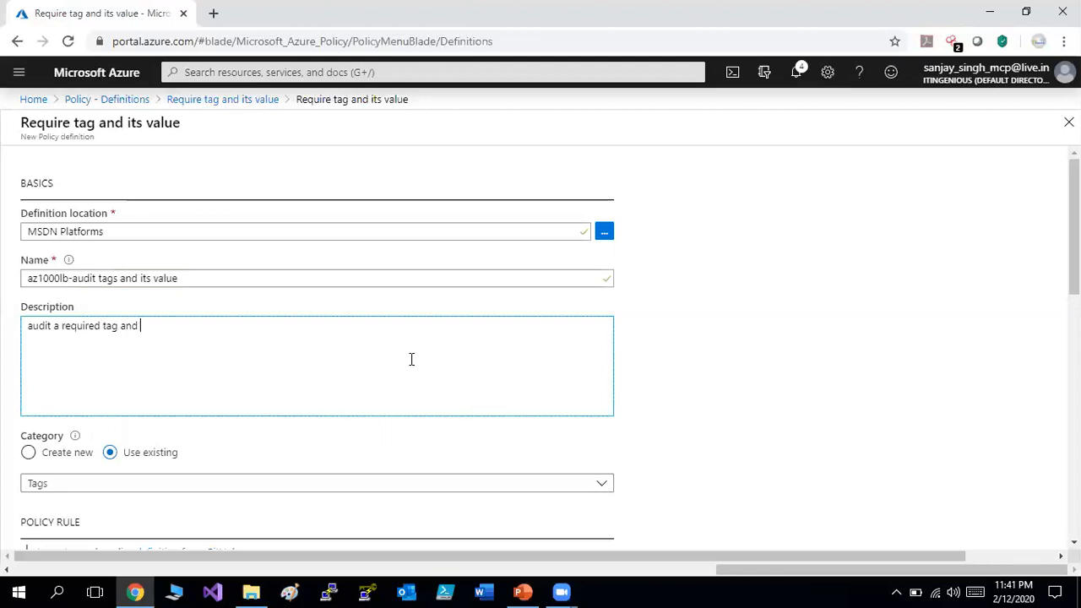
{"action": "type", "text": "value"}
{"action": "type", "text": "Does  not apply t"}
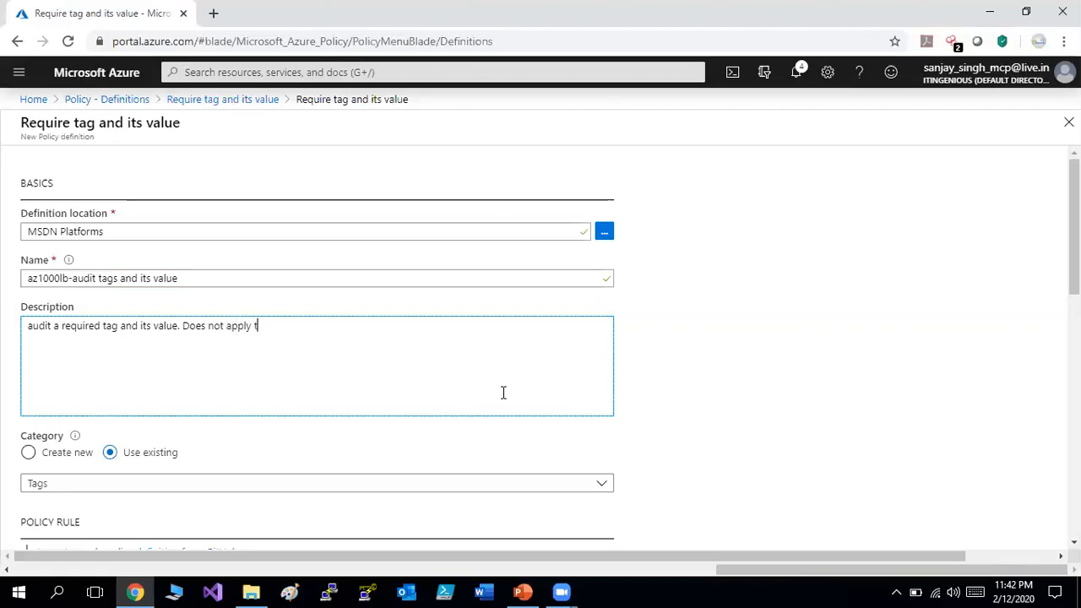
{"action": "type", "text": "o resource group."}
Replace the Tags category with a newly created category named 'lab'.
{"action": "scroll", "coordinate": [1074, 338], "scroll_direction": "down", "scroll_amount": 2}
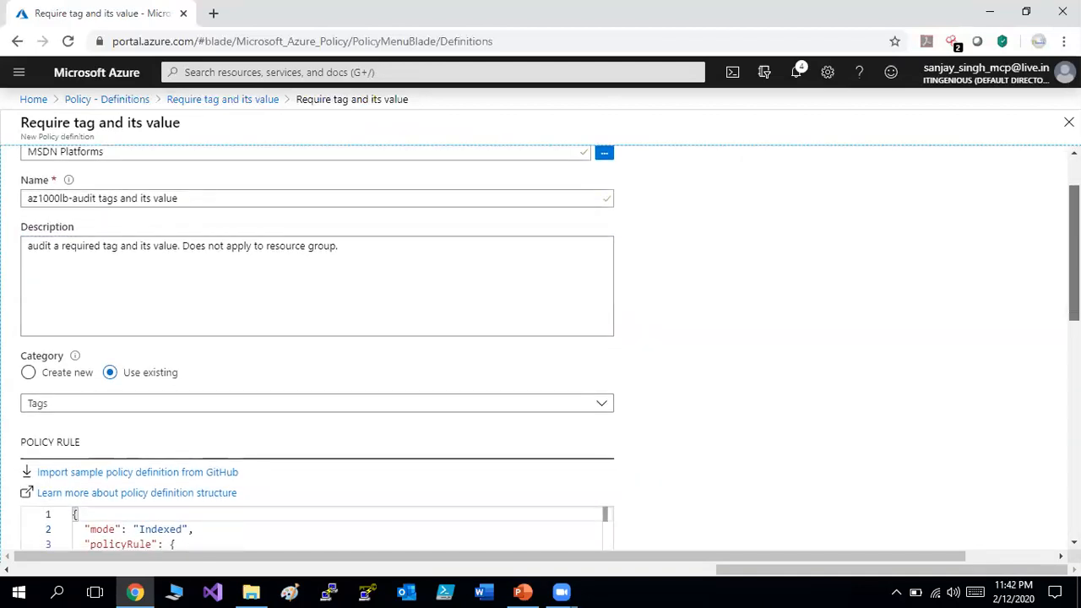
{"action": "scroll", "coordinate": [1074, 338], "scroll_direction": "down", "scroll_amount": 1}
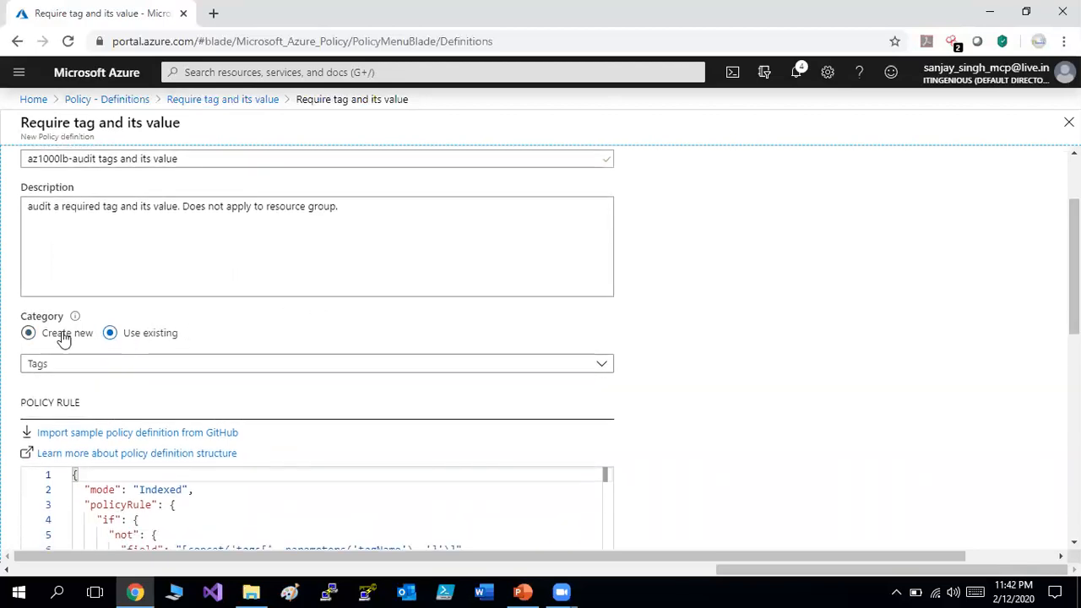
{"action": "left_click", "coordinate": [138, 372]}
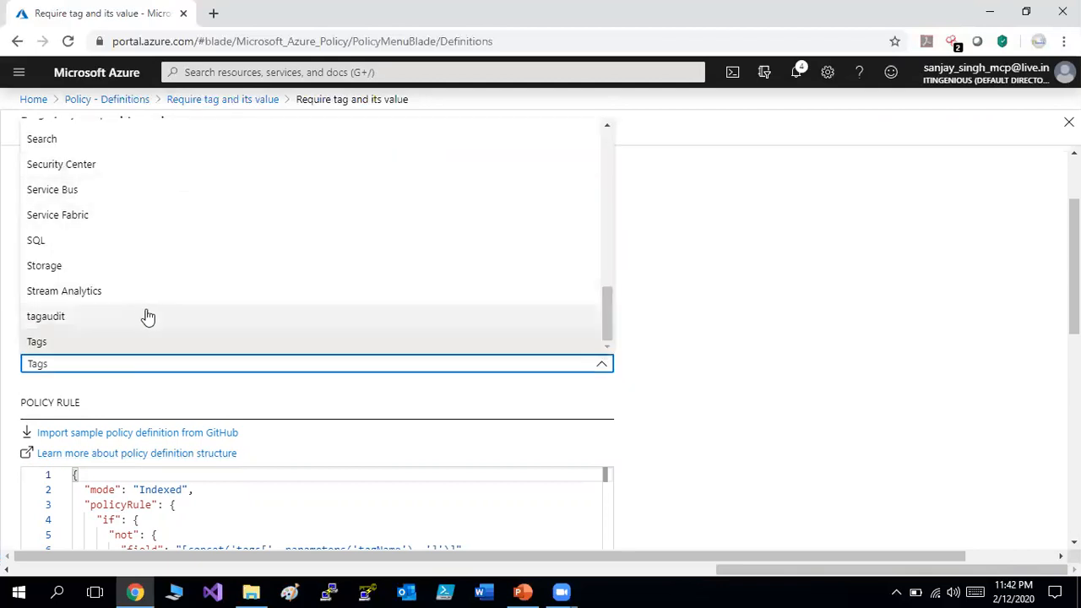
{"action": "left_click", "coordinate": [815, 361]}
{"action": "left_click", "coordinate": [85, 334]}
{"action": "left_click", "coordinate": [91, 362]}
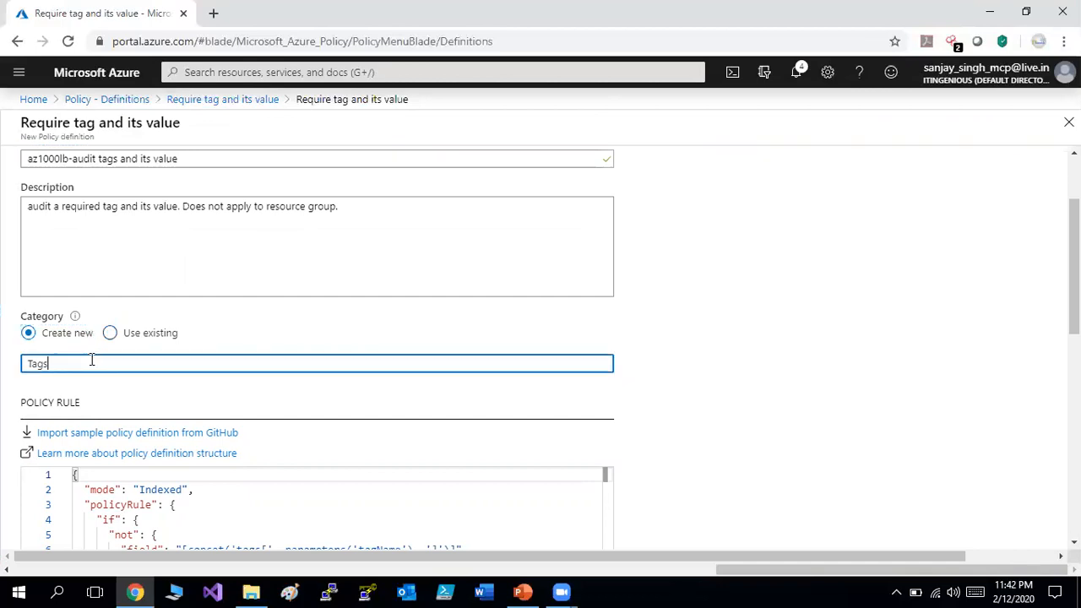
{"action": "key", "text": "BackSpace"}
{"action": "key", "text": "BackSpace"}
{"action": "type", "text": "lab"}
{"action": "left_click", "coordinate": [711, 412]}
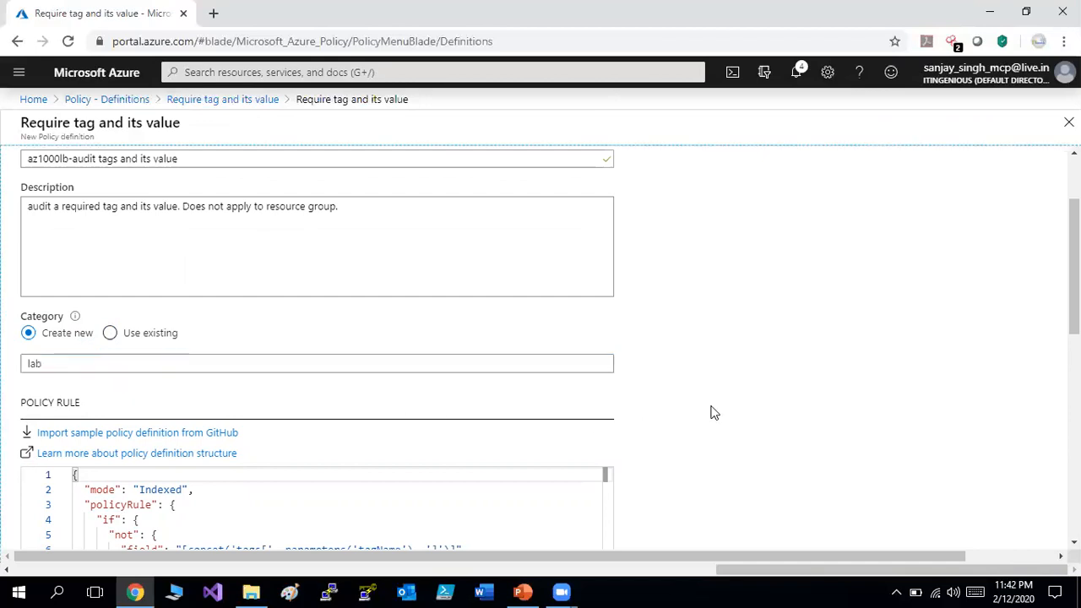
{"action": "scroll", "coordinate": [1075, 270], "scroll_direction": "down", "scroll_amount": 4}
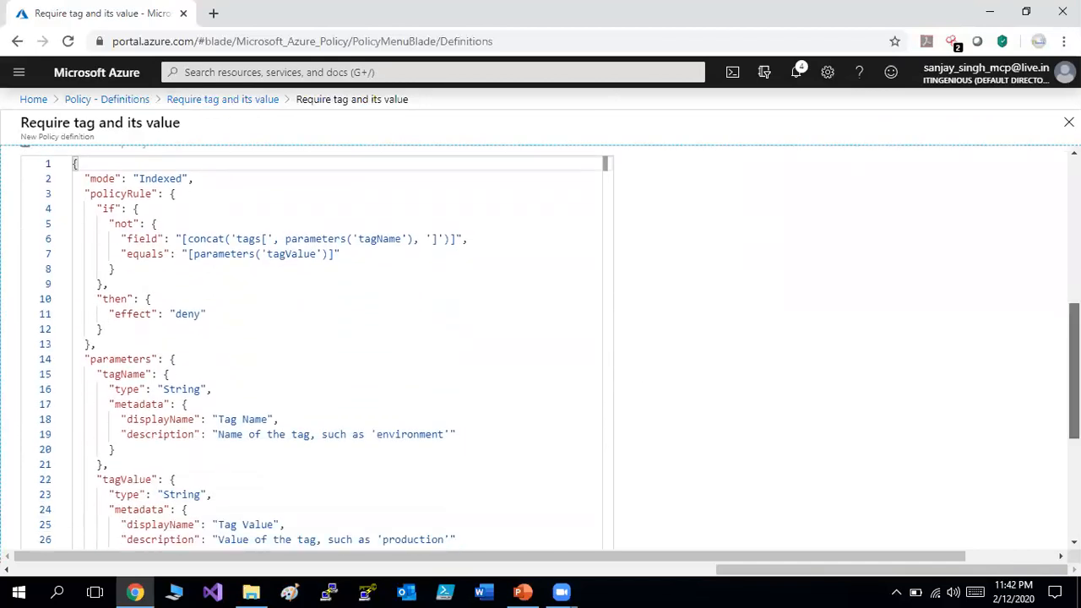
Change the policy rule effect from deny to audit and save the definition.
{"action": "scroll", "coordinate": [338, 338], "scroll_direction": "down", "scroll_amount": 3}
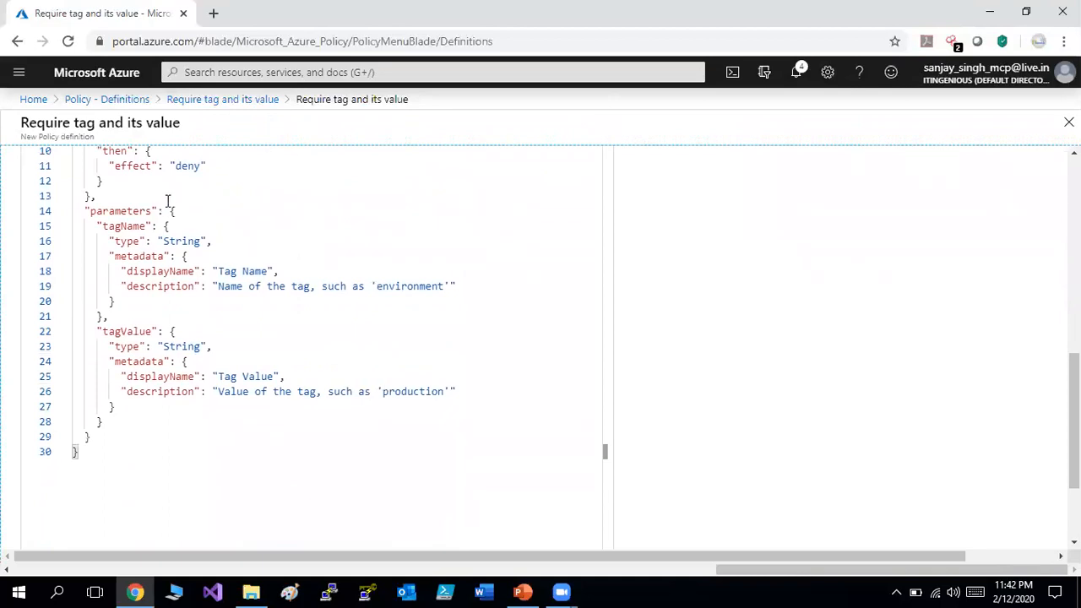
{"action": "left_click", "coordinate": [201, 166]}
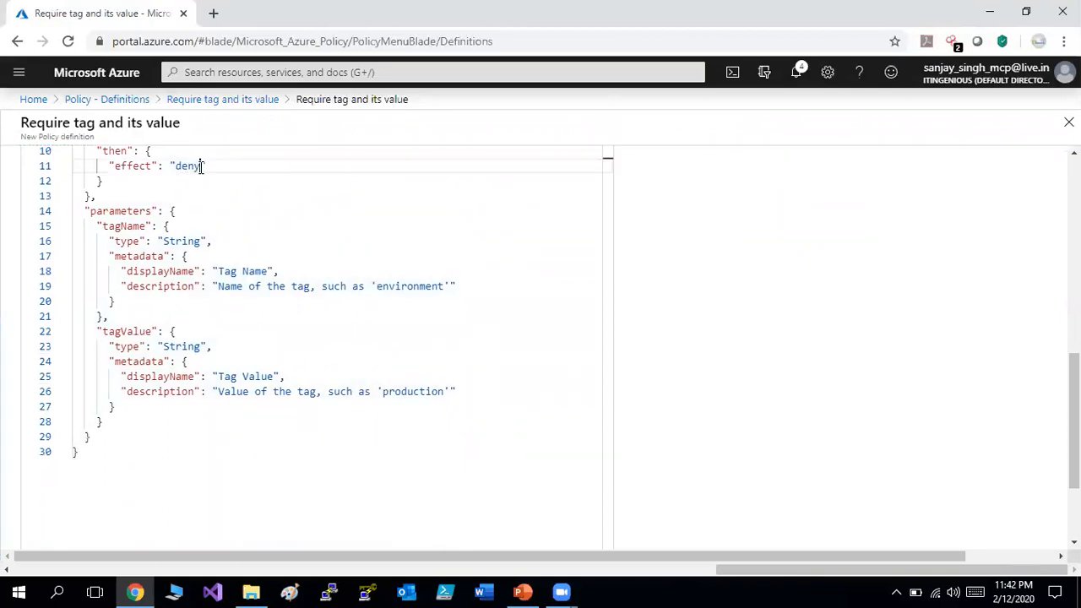
{"action": "key", "text": "BackSpace"}
{"action": "key", "text": "BackSpace"}
{"action": "key", "text": "BackSpace"}
{"action": "key", "text": "BackSpace"}
{"action": "type", "text": "audit"}
{"action": "left_click", "coordinate": [661, 260]}
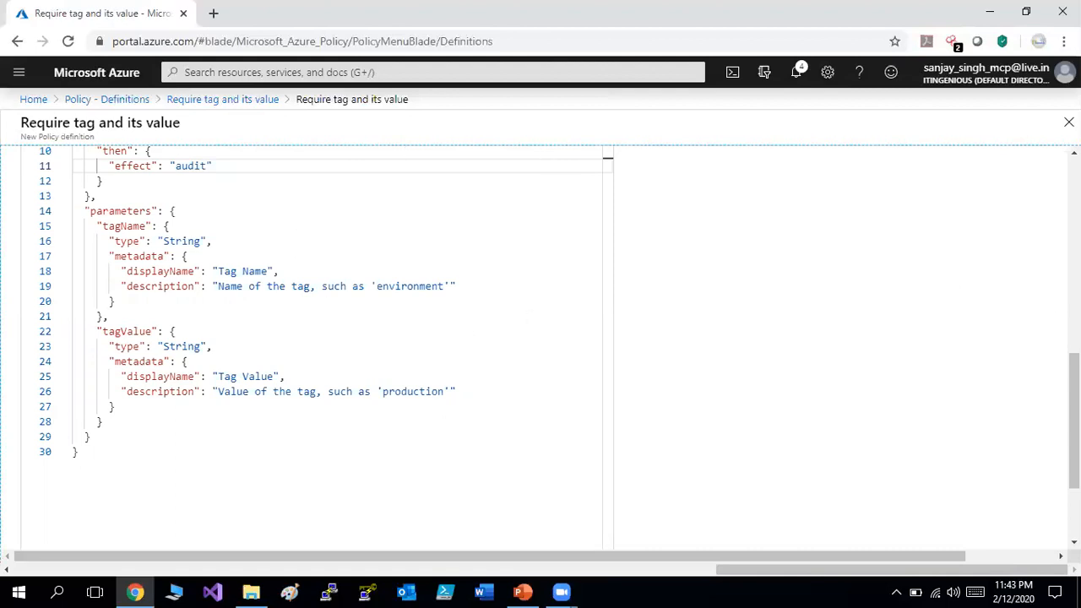
{"action": "scroll", "coordinate": [541, 338], "scroll_direction": "down", "scroll_amount": 2}
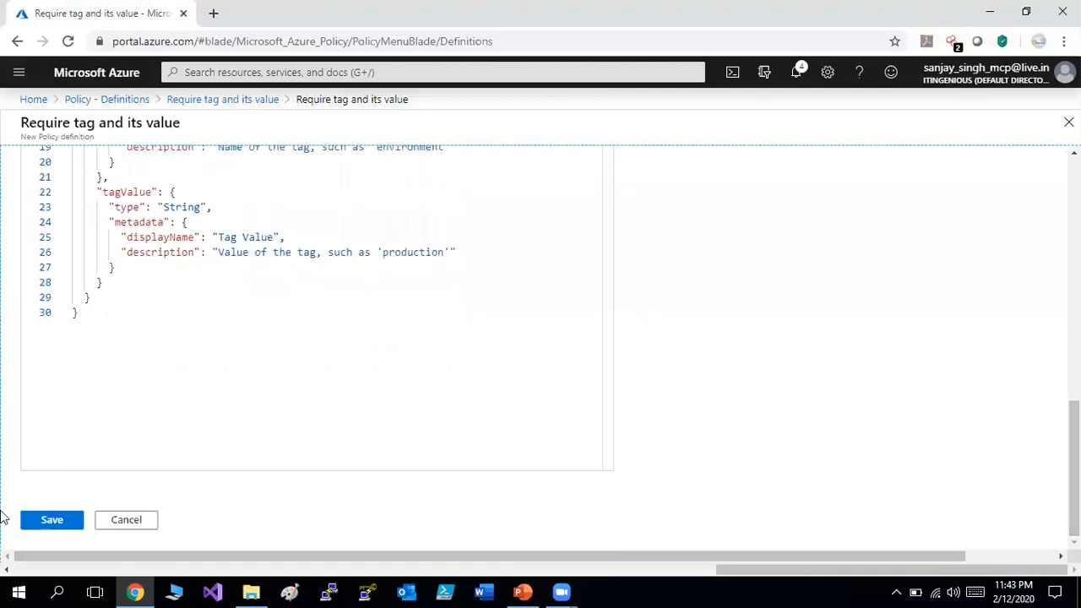
{"action": "left_click", "coordinate": [59, 518]}
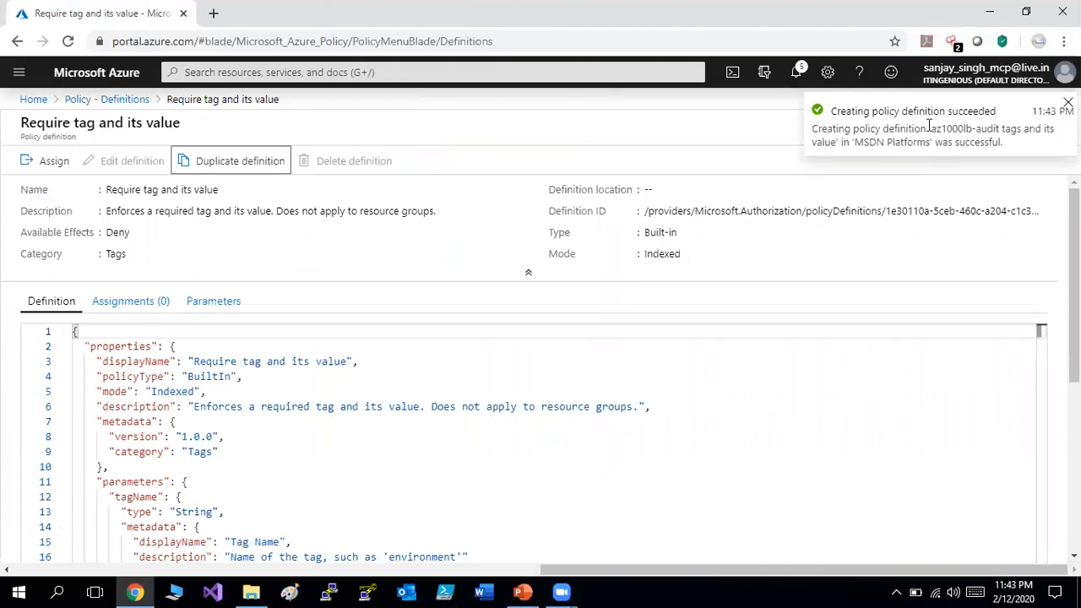
Return to Policy Definitions and start a new initiative definition in MSDN Platforms.
{"action": "left_click", "coordinate": [119, 101]}
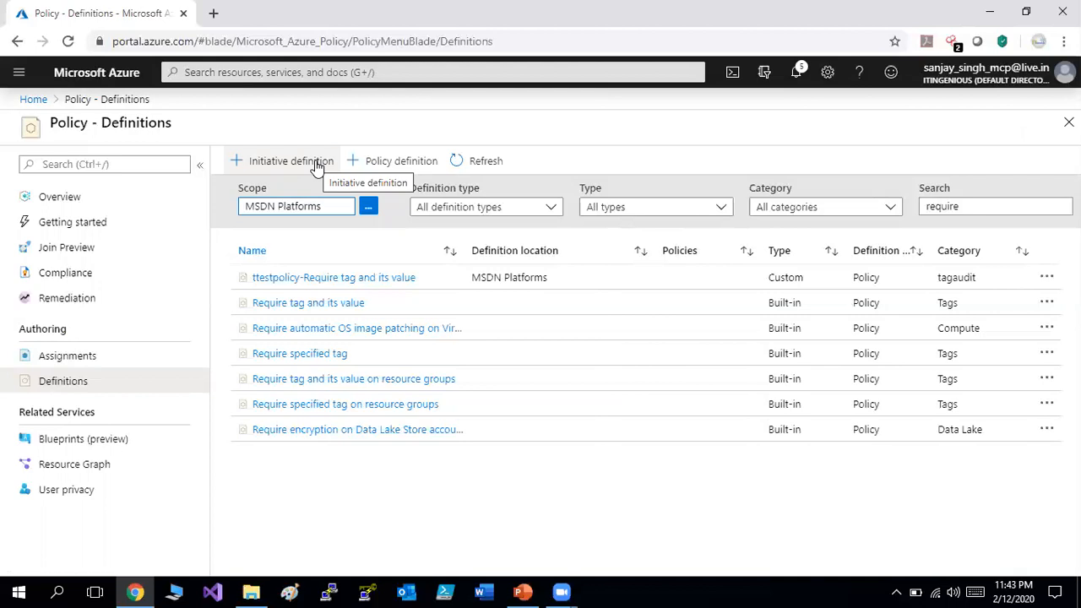
{"action": "left_click", "coordinate": [316, 163]}
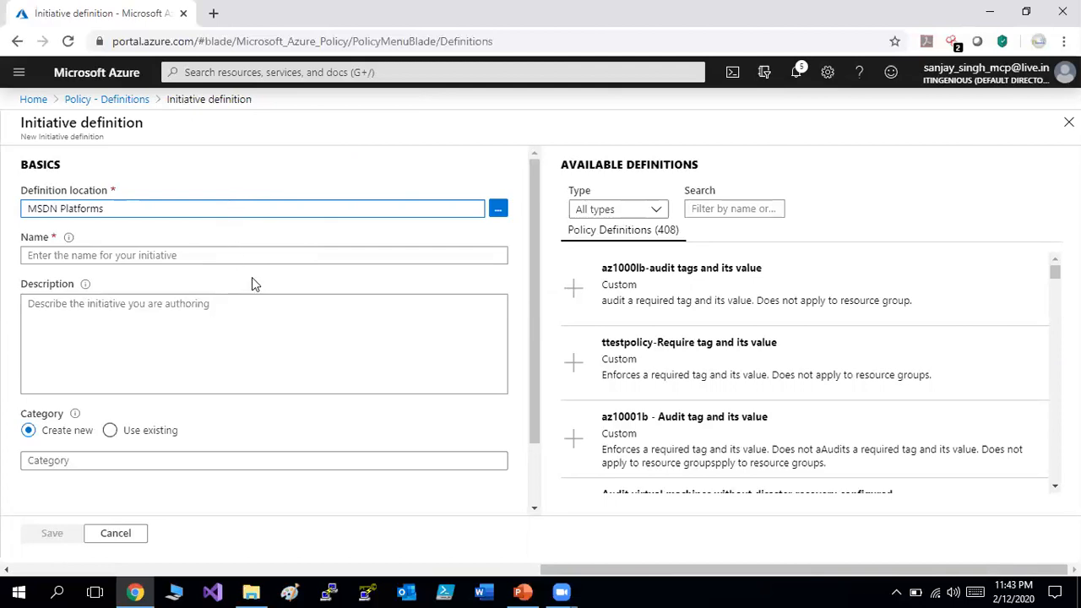
{"action": "left_click", "coordinate": [220, 260]}
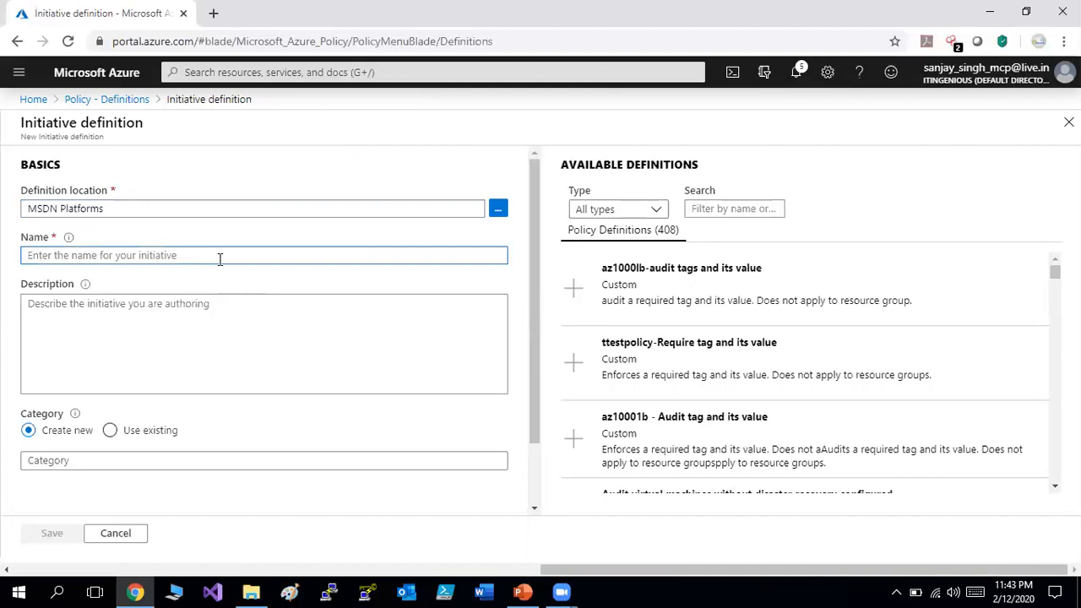
Name the initiative 'az1000lb- tagging initiative' with no trailing space; describe it as 'collection of tags'.
{"action": "type", "text": "az1000"}
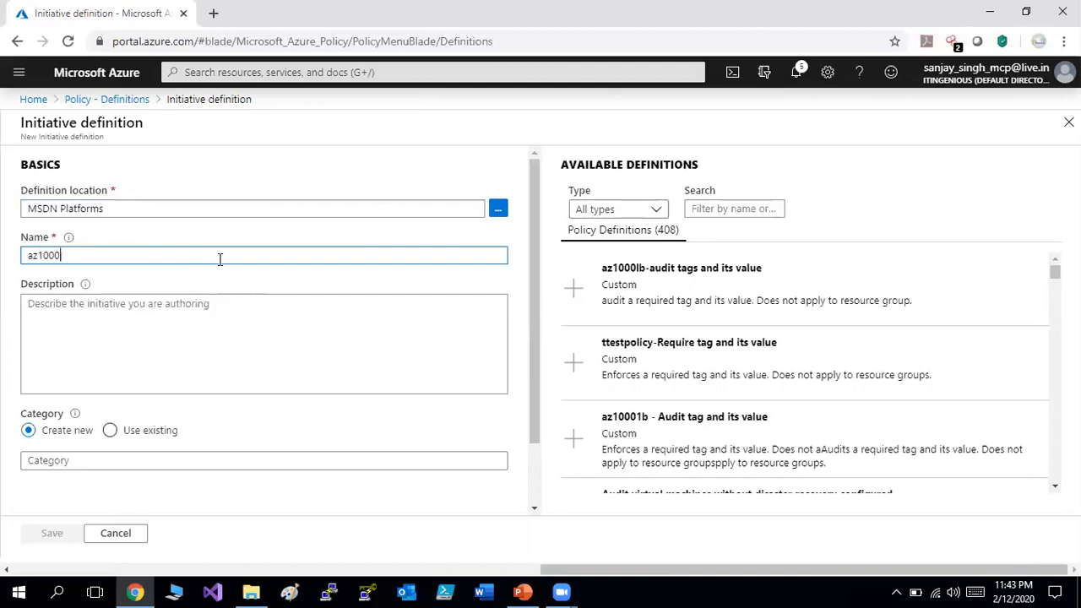
{"action": "type", "text": "lb- tagging"}
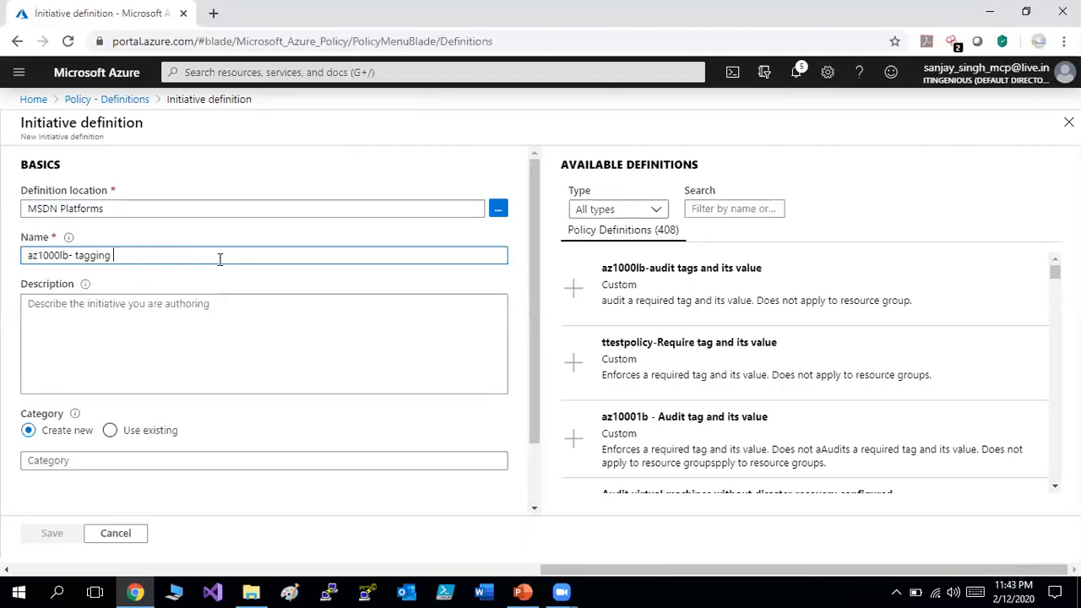
{"action": "type", "text": " initiative"}
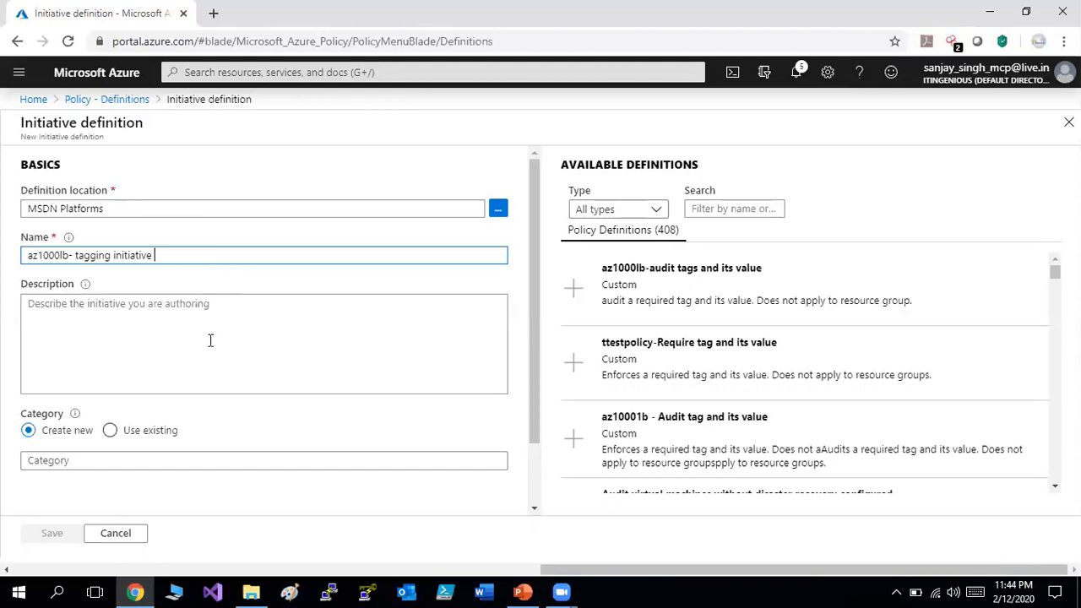
{"action": "left_click", "coordinate": [211, 341]}
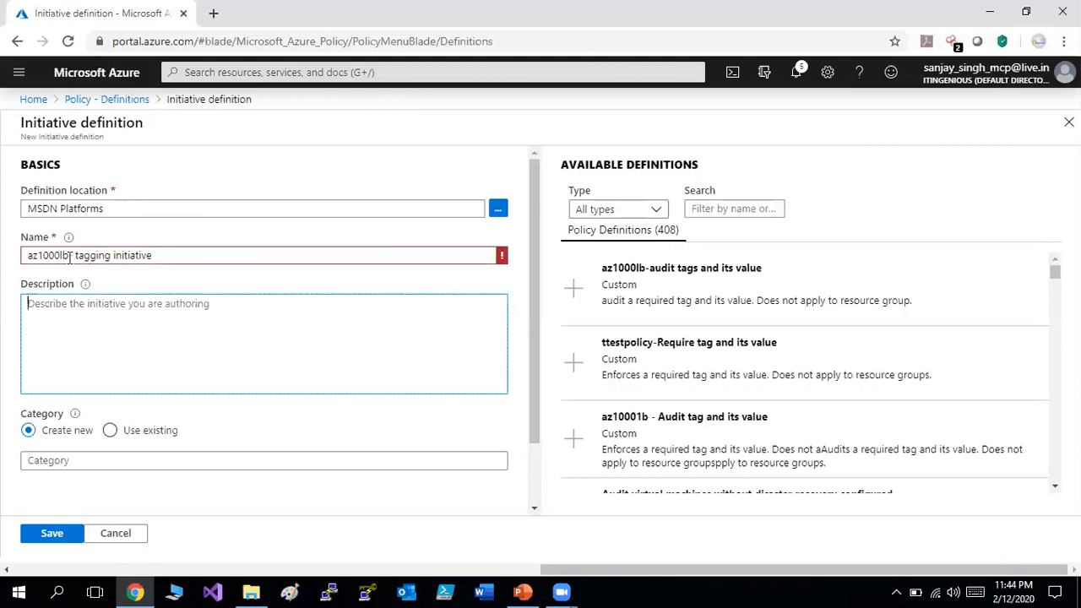
{"action": "left_click", "coordinate": [28, 255]}
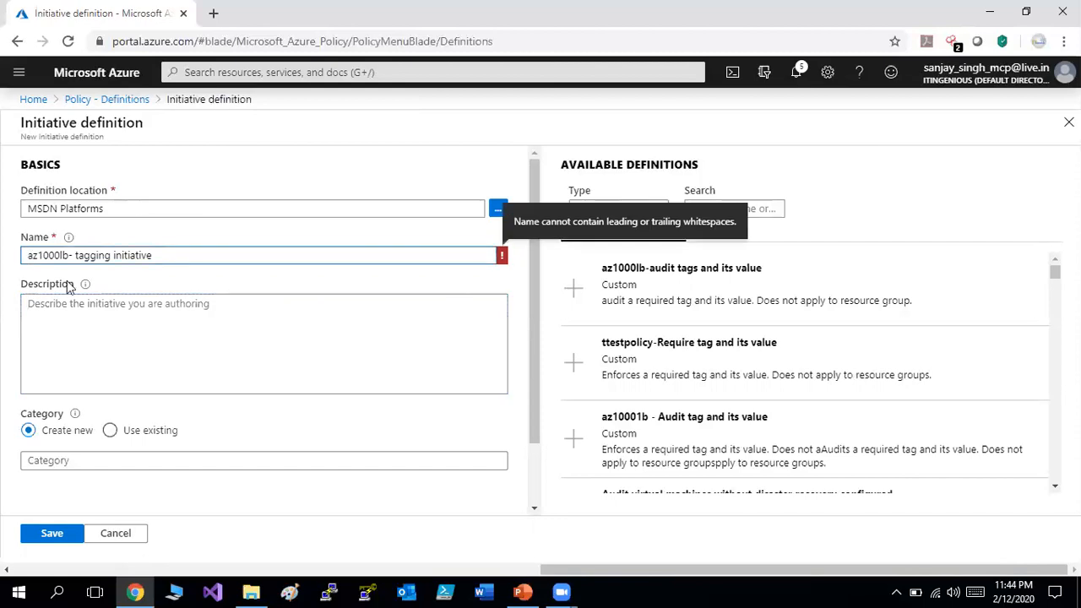
{"action": "left_click", "coordinate": [127, 334]}
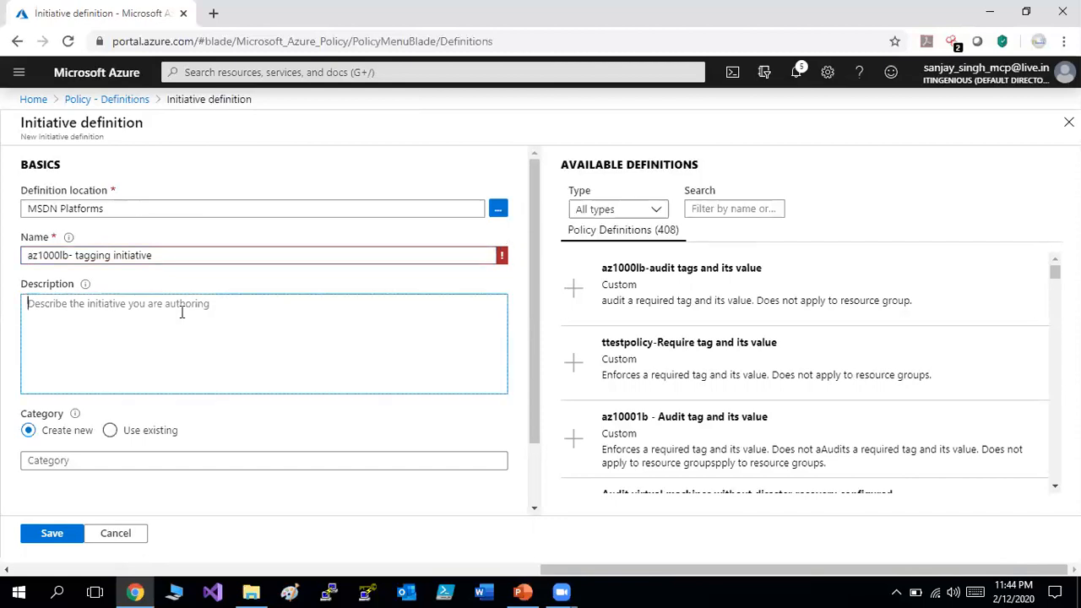
{"action": "left_click", "coordinate": [241, 258]}
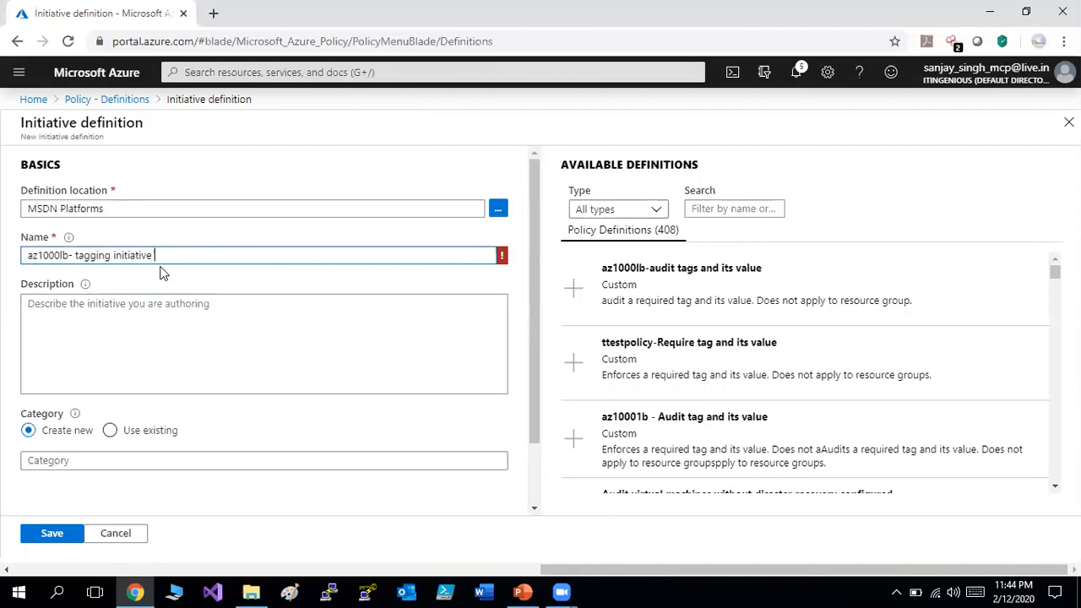
{"action": "left_click", "coordinate": [156, 353]}
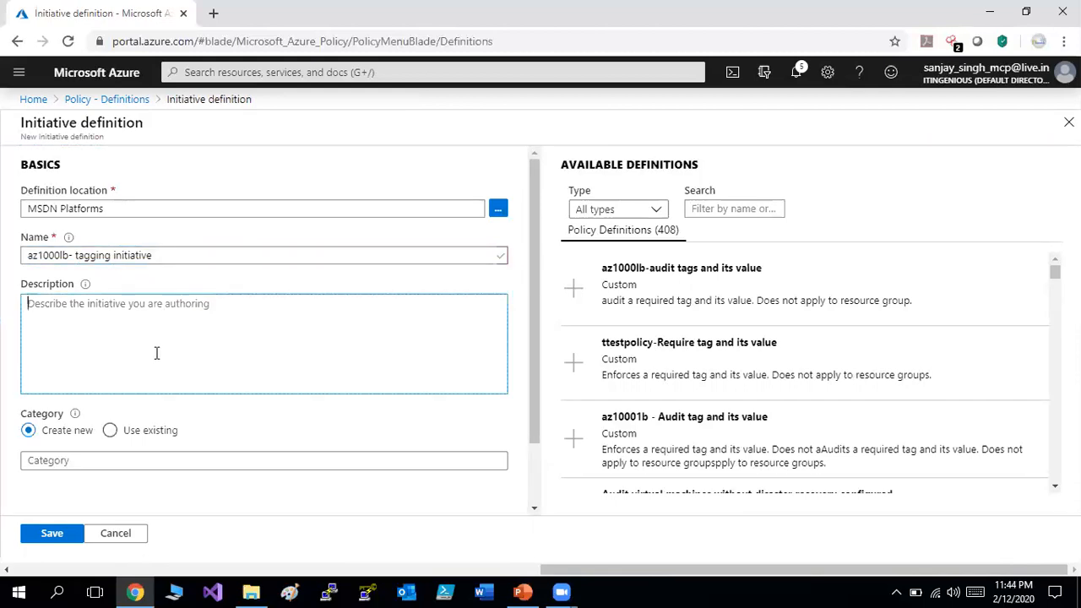
{"action": "type", "text": "collection"}
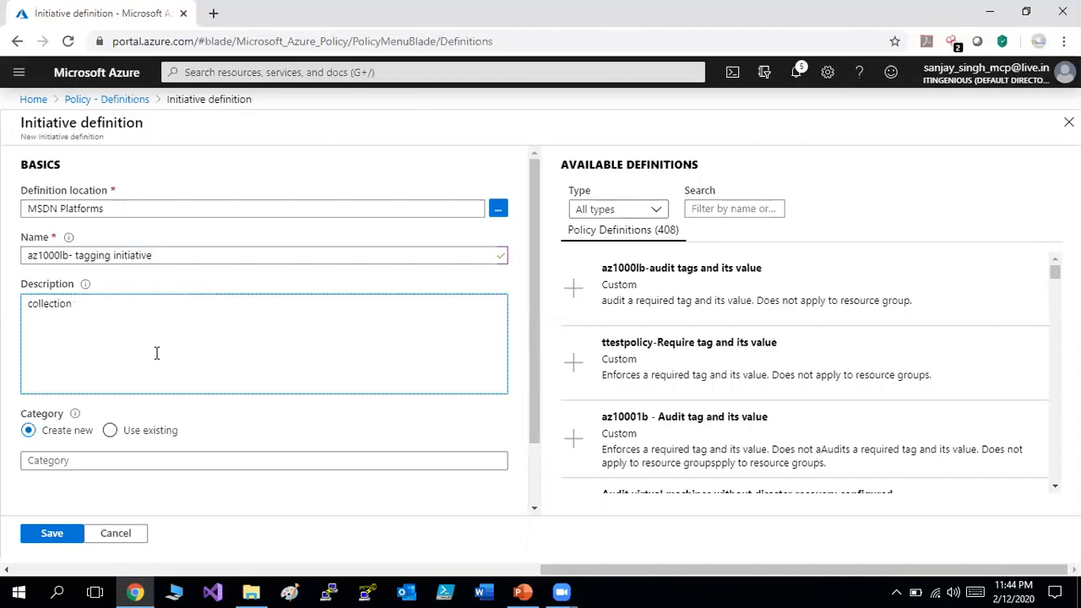
{"action": "type", "text": " of tags"}
Set the initiative's category to the existing 'lab' category.
{"action": "left_click_drag", "start_coordinate": [537, 420], "coordinate": [530, 482]}
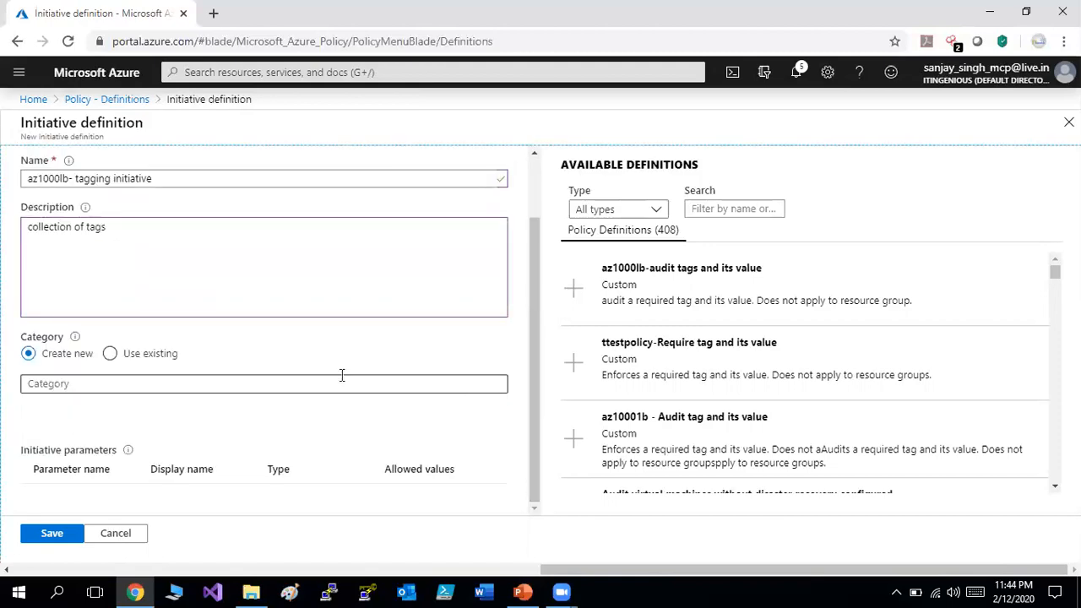
{"action": "left_click", "coordinate": [365, 392]}
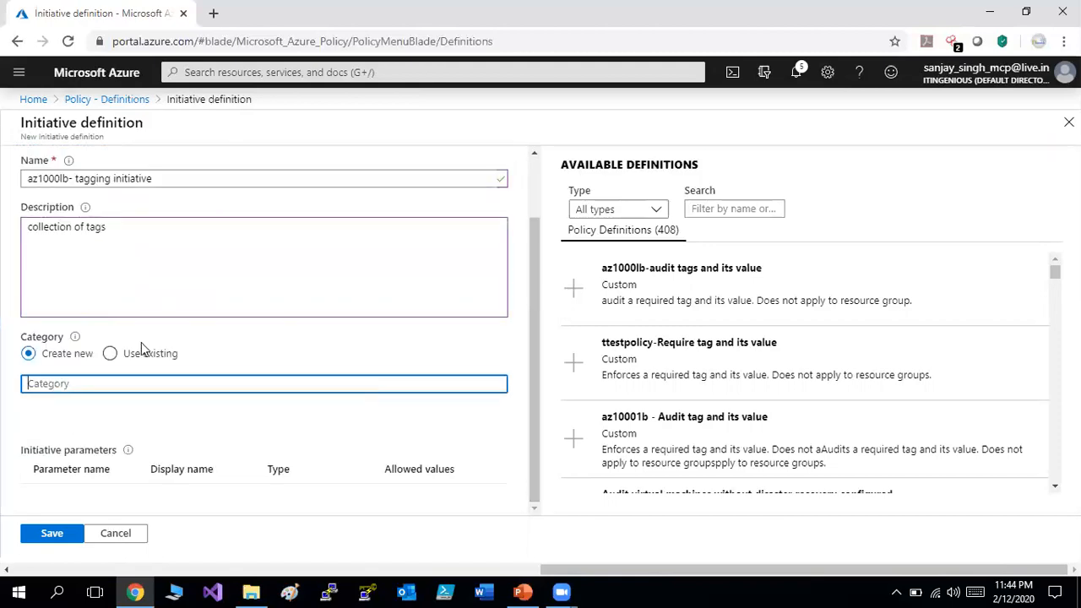
{"action": "left_click", "coordinate": [133, 353]}
{"action": "left_click", "coordinate": [499, 386]}
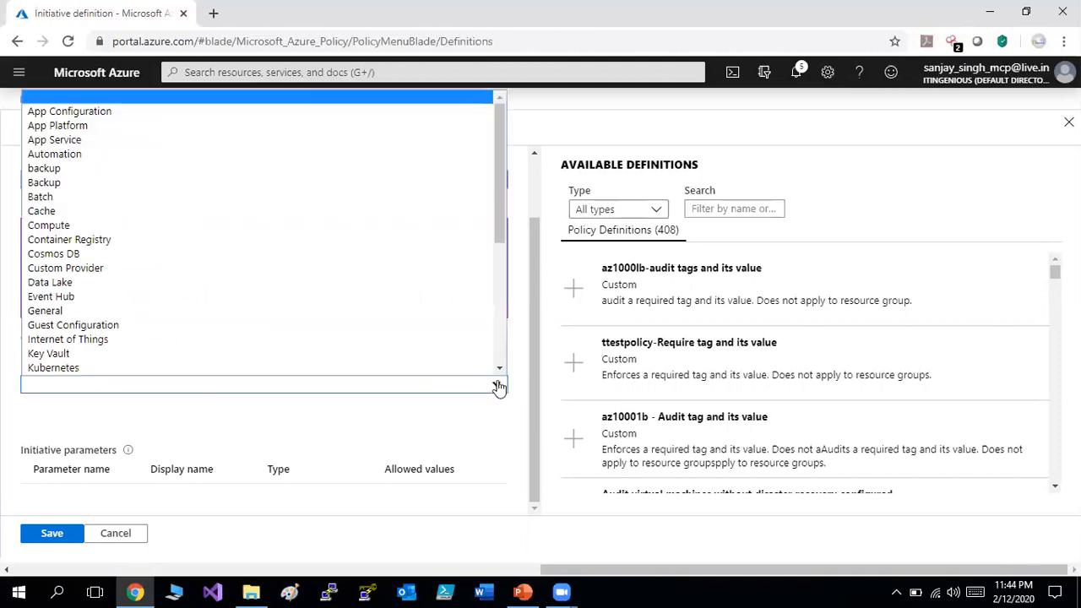
{"action": "left_click_drag", "start_coordinate": [502, 219], "coordinate": [498, 271]}
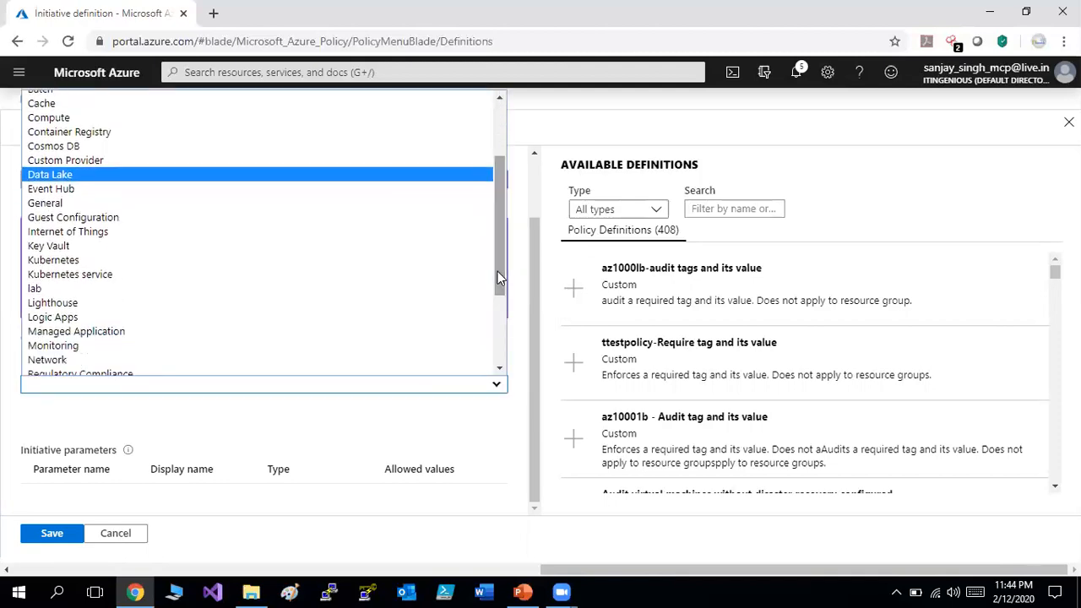
{"action": "left_click", "coordinate": [152, 290]}
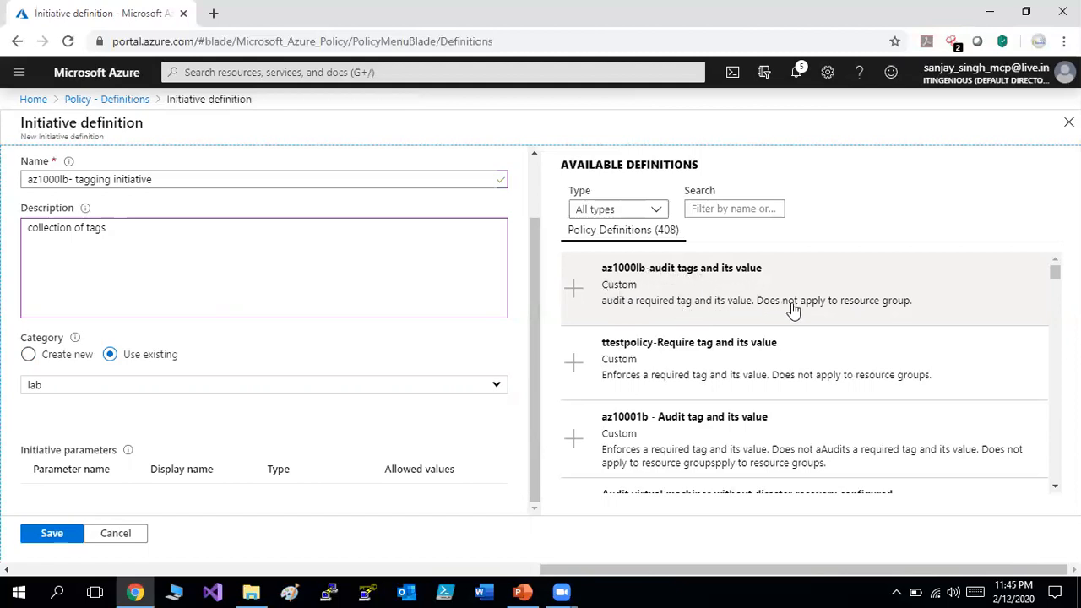
Add the az1000lb-audit tags policy with Tag Name 'environment' and Tag Value 'lab'.
{"action": "left_click", "coordinate": [754, 282]}
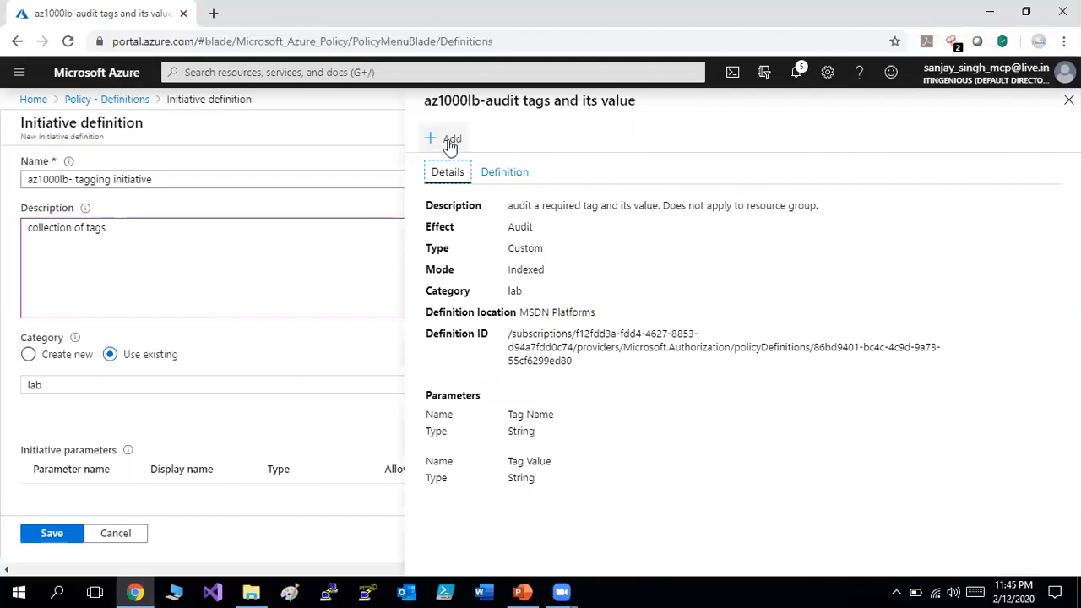
{"action": "left_click", "coordinate": [450, 144]}
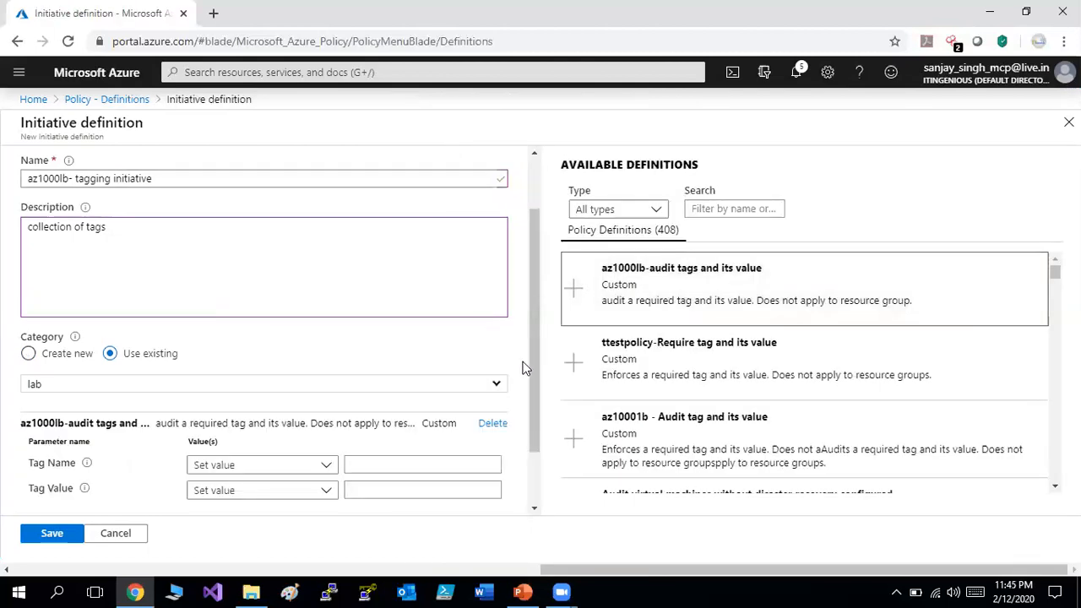
{"action": "left_click_drag", "start_coordinate": [536, 380], "coordinate": [533, 456]}
{"action": "left_click", "coordinate": [380, 390]}
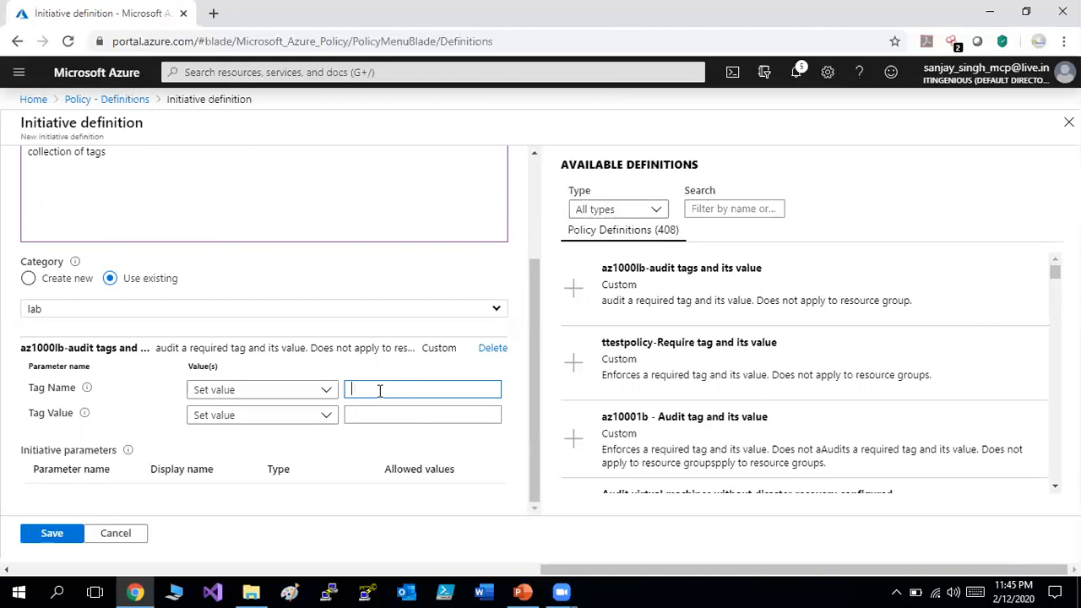
{"action": "type", "text": "ev"}
{"action": "key", "text": "BackSpace"}
{"action": "type", "text": "nvironment"}
{"action": "left_click", "coordinate": [380, 413]}
{"action": "type", "text": "lab"}
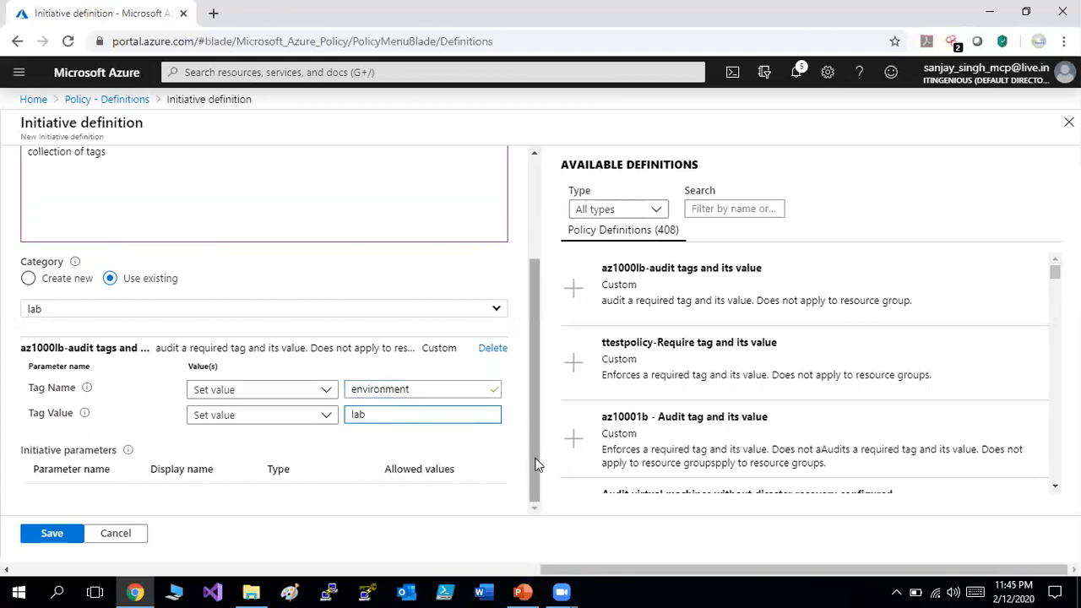
{"action": "left_click", "coordinate": [535, 456]}
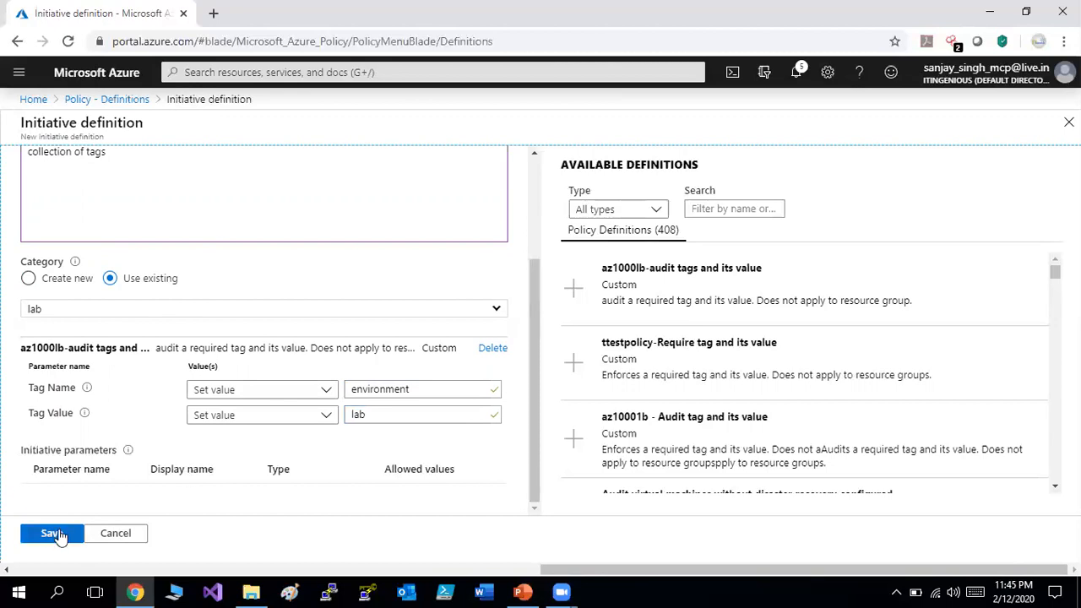
Save the tagging initiative, then start a new initiative assignment from Policy Assignments.
{"action": "left_click", "coordinate": [52, 534]}
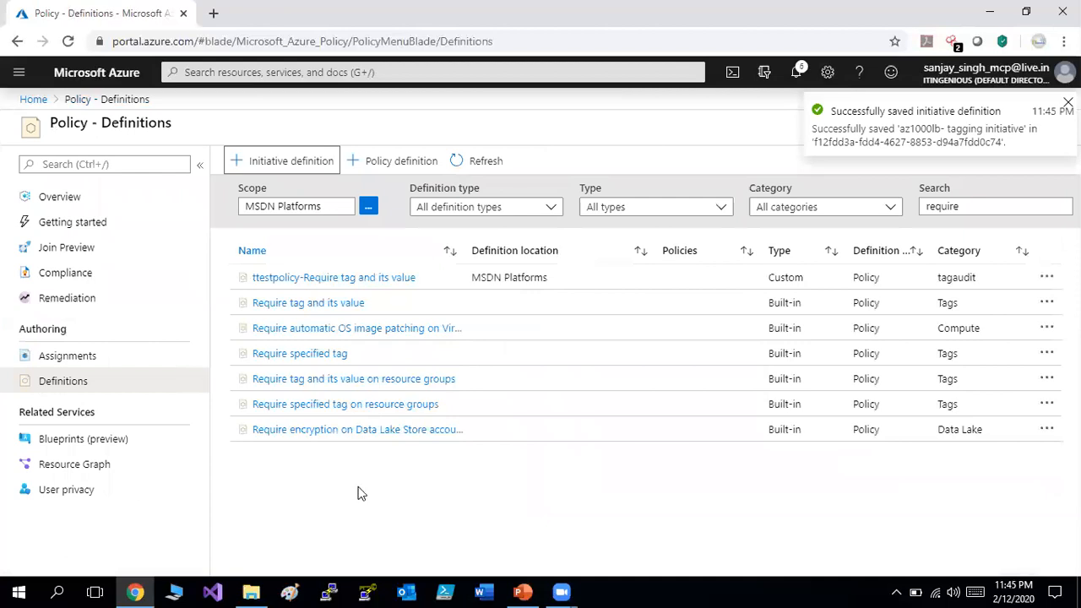
{"action": "left_click", "coordinate": [490, 162]}
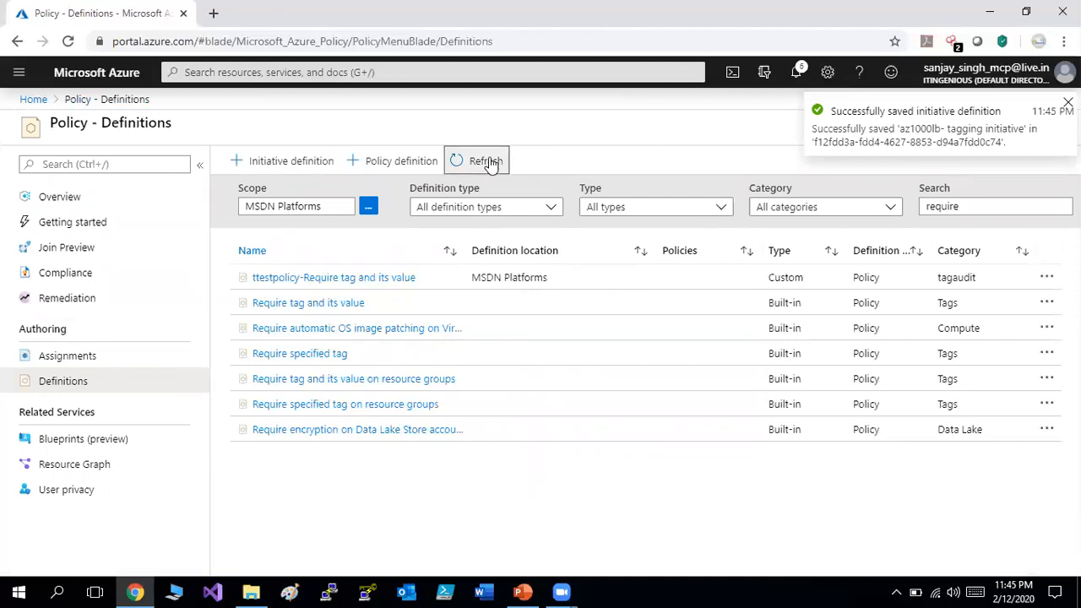
{"action": "left_click", "coordinate": [88, 357]}
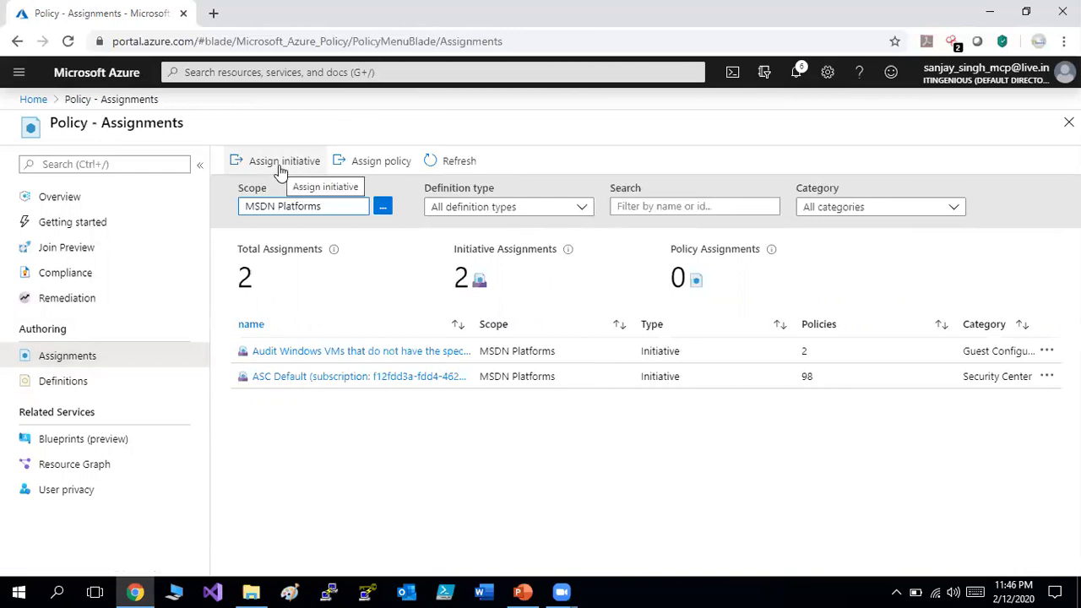
{"action": "left_click", "coordinate": [282, 166]}
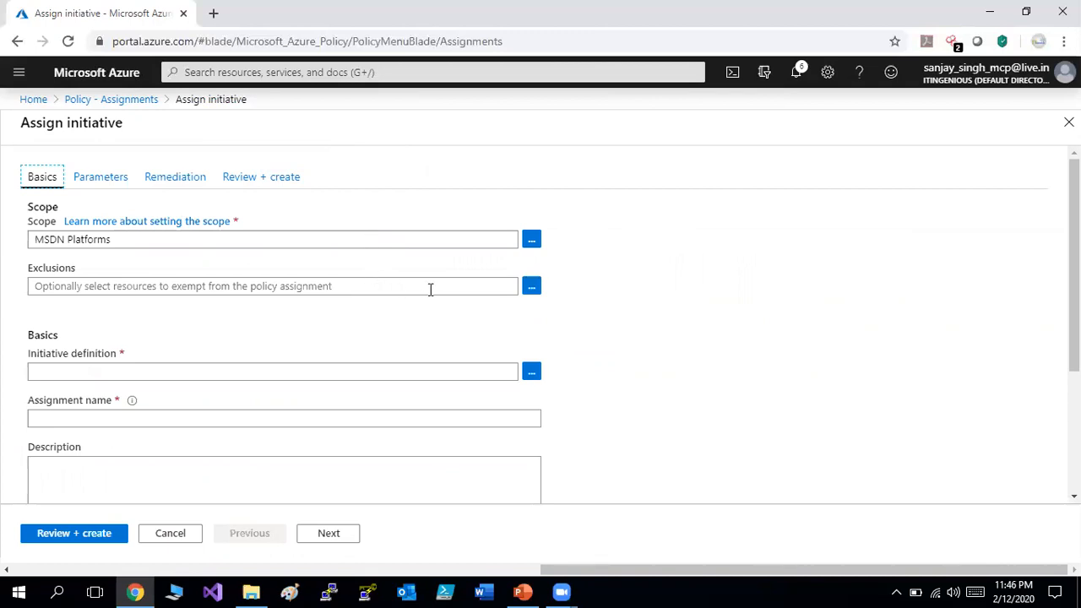
Select 'az1000lb- tagging initiative' as the initiative to assign.
{"action": "left_click", "coordinate": [531, 376]}
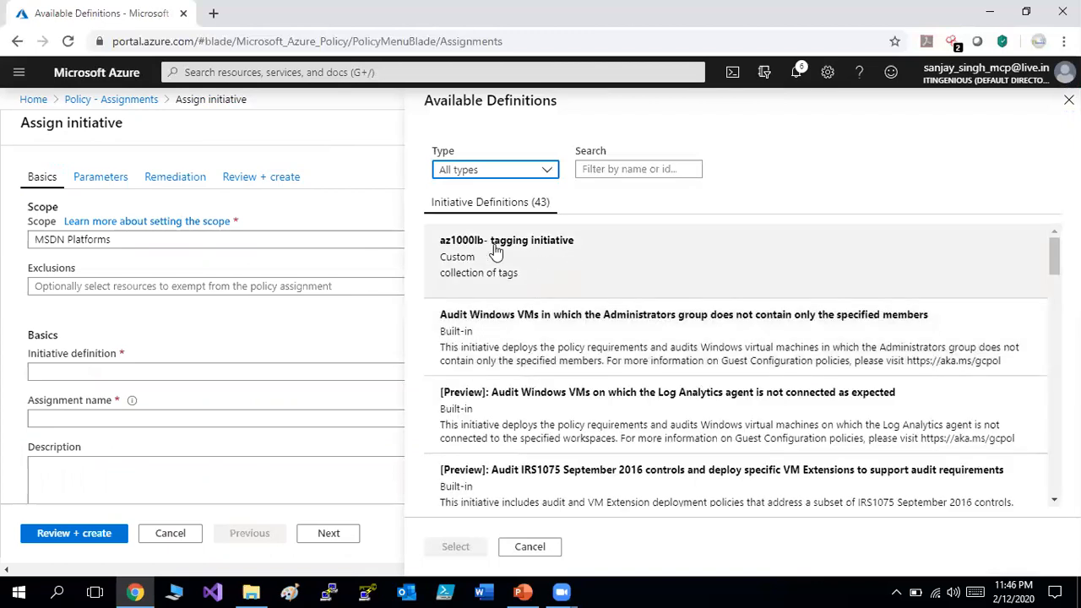
{"action": "left_click", "coordinate": [532, 252]}
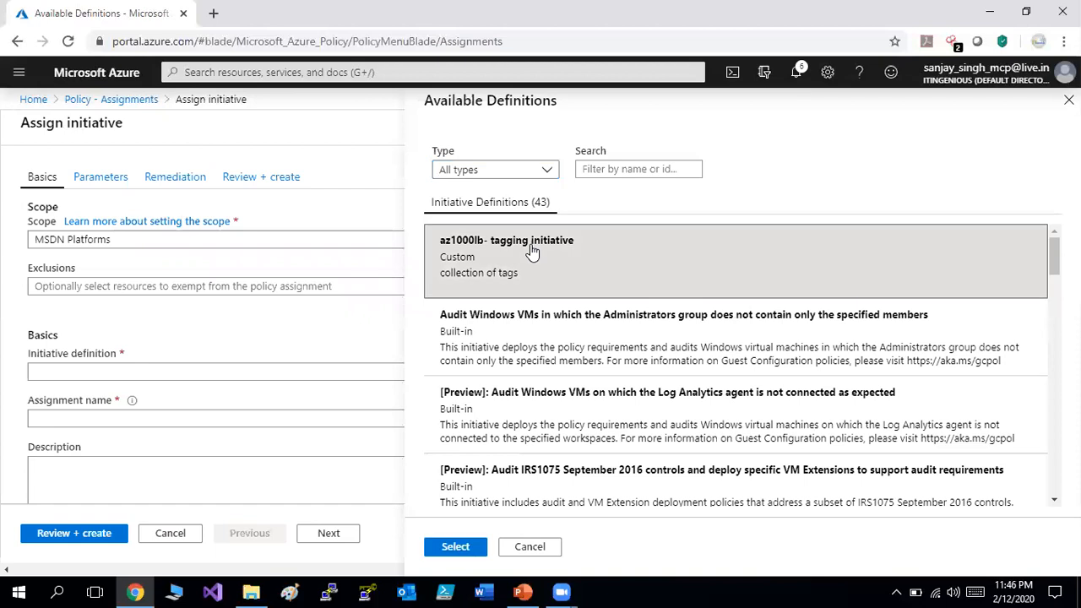
{"action": "left_click", "coordinate": [456, 549]}
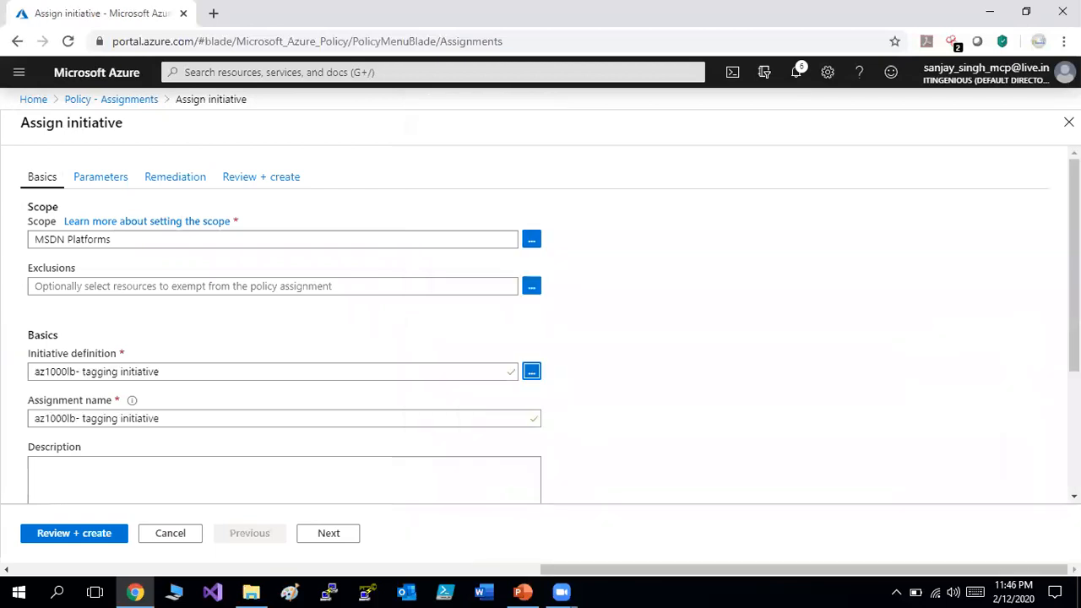
Enter the assignment description 'assignment of az1000lb- tagging initiative'.
{"action": "scroll", "coordinate": [541, 325], "scroll_direction": "down", "scroll_amount": 2}
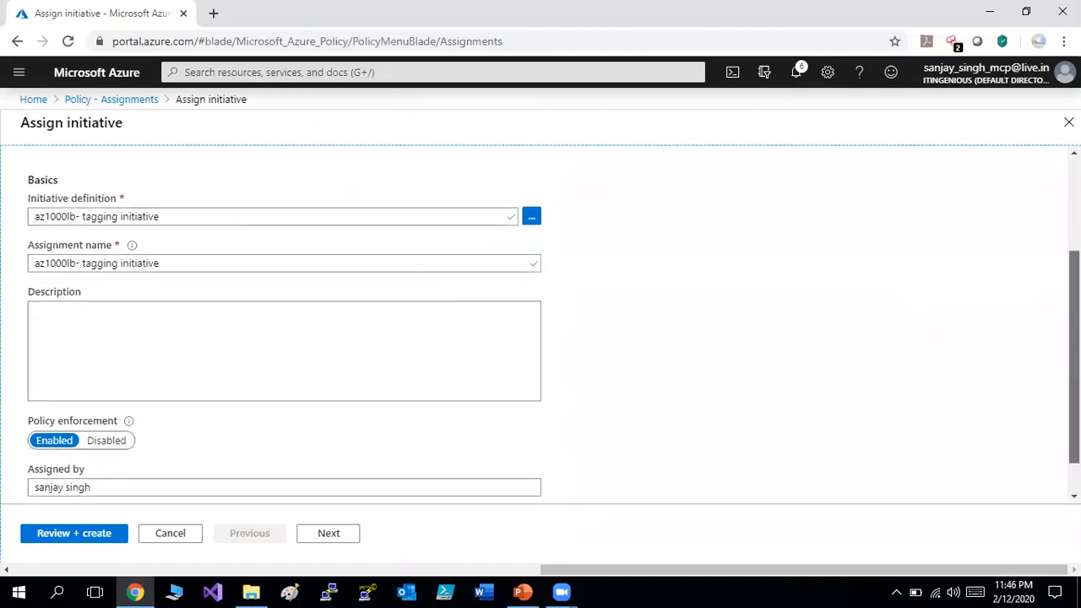
{"action": "scroll", "coordinate": [476, 297], "scroll_direction": "down", "scroll_amount": 1}
{"action": "left_click", "coordinate": [476, 297]}
{"action": "type", "text": "as"}
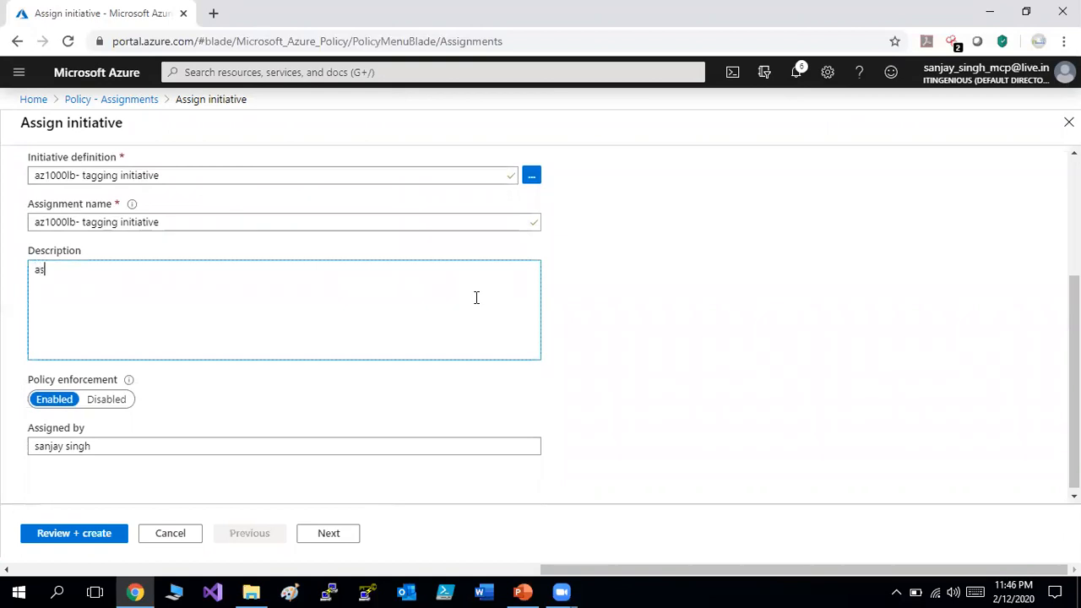
{"action": "type", "text": "signment"}
{"action": "type", "text": "of az1000lb"}
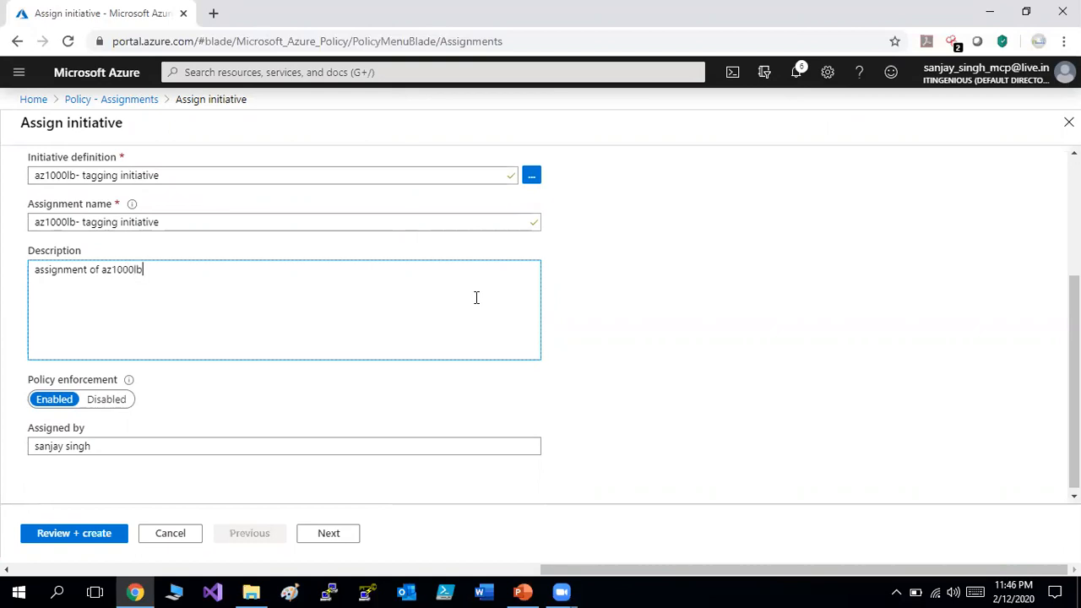
{"action": "type", "text": "- tagging inin"}
{"action": "key", "text": "BackSpace"}
{"action": "type", "text": "tiative"}
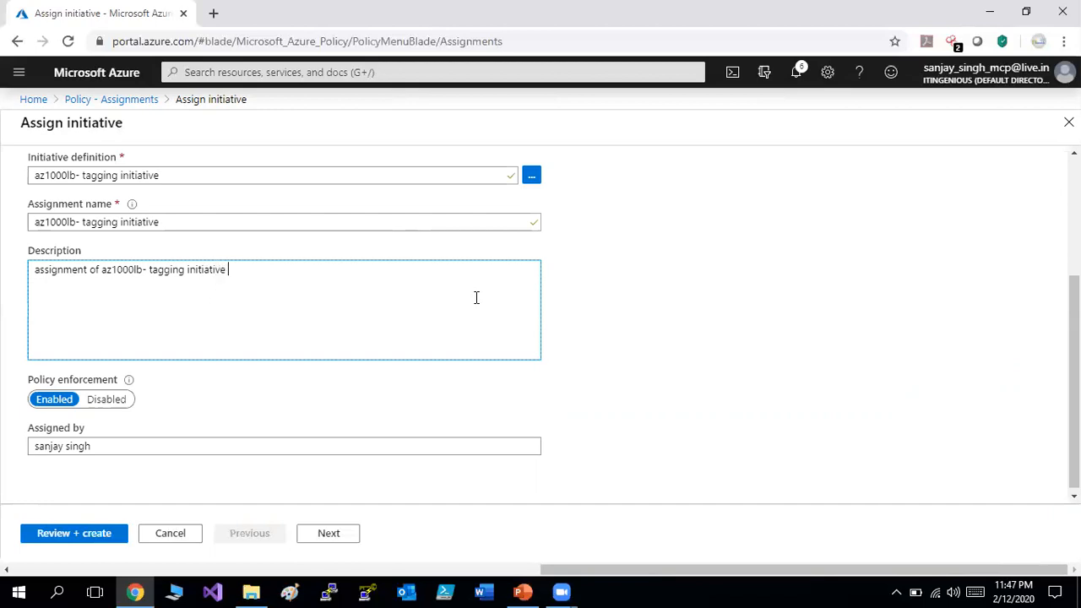
{"action": "left_click", "coordinate": [325, 397]}
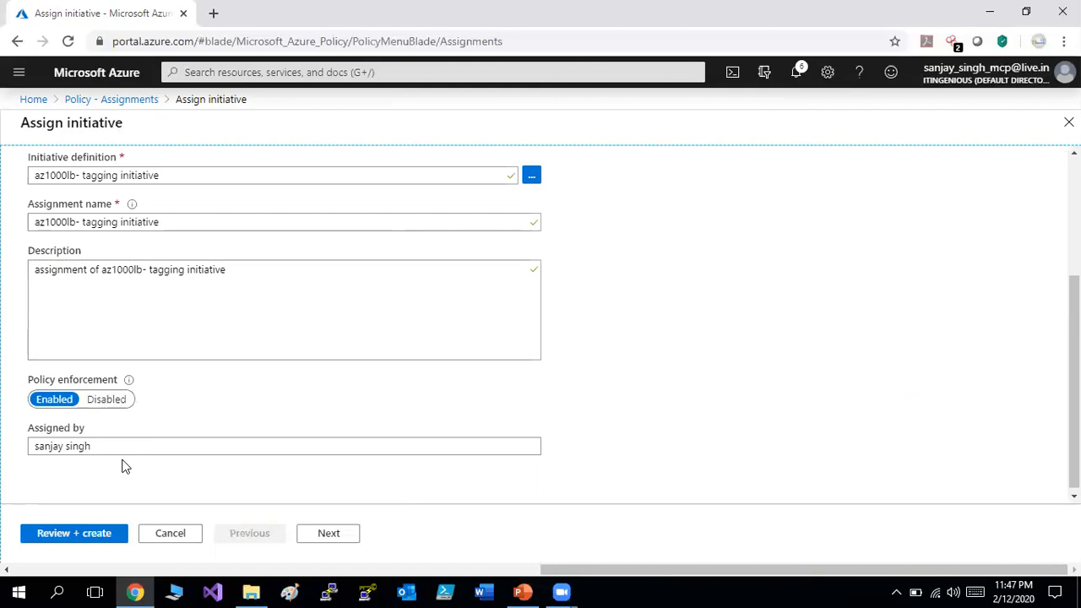
Go past Parameters and Remediation and create the initiative assignment on MSDN Platforms.
{"action": "left_click", "coordinate": [328, 535]}
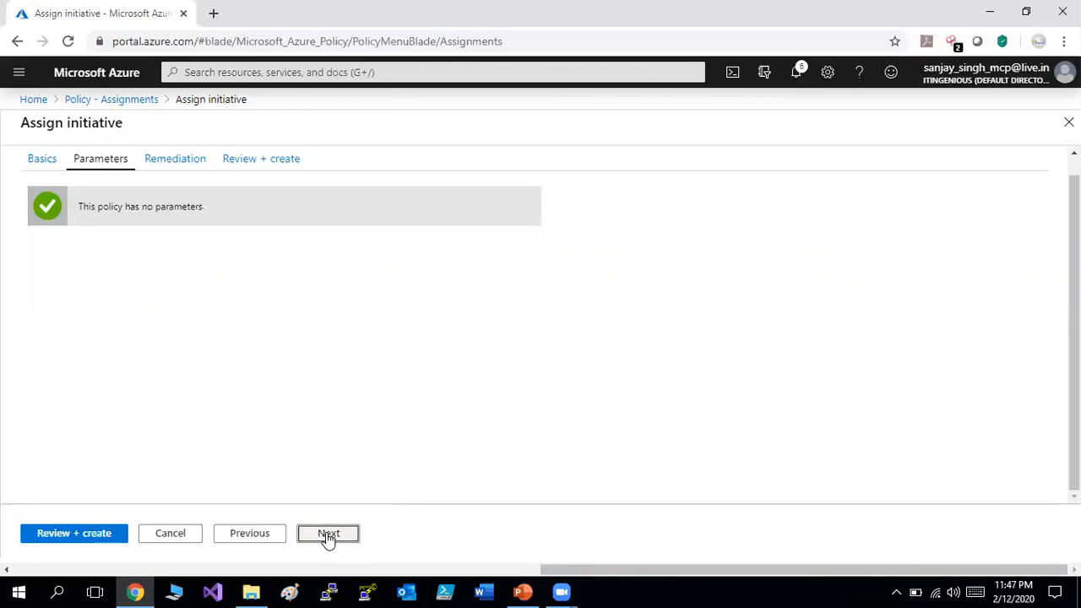
{"action": "left_click", "coordinate": [328, 536]}
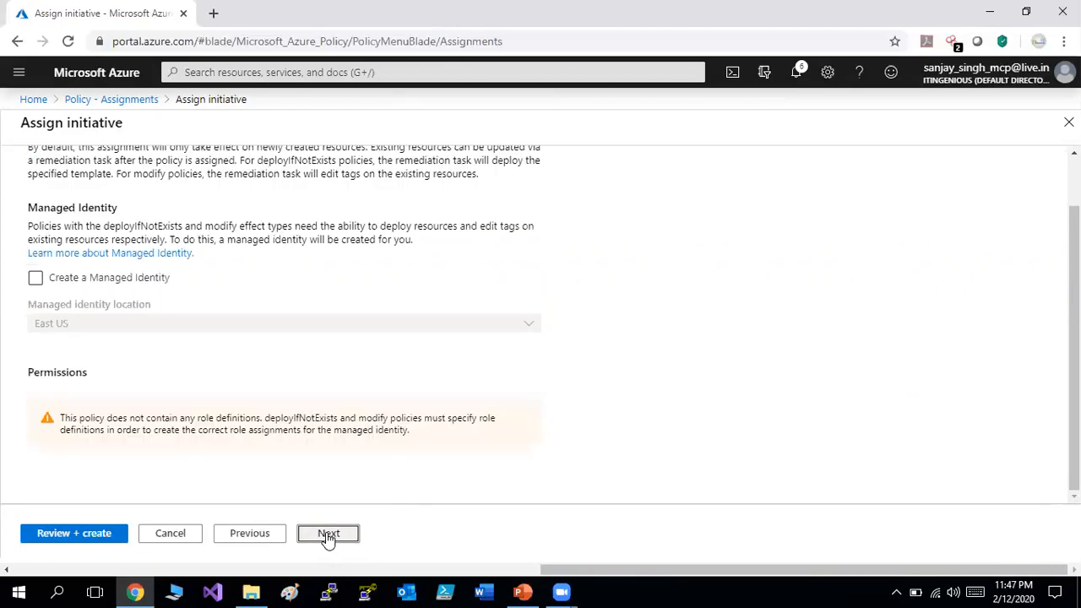
{"action": "left_click", "coordinate": [329, 535]}
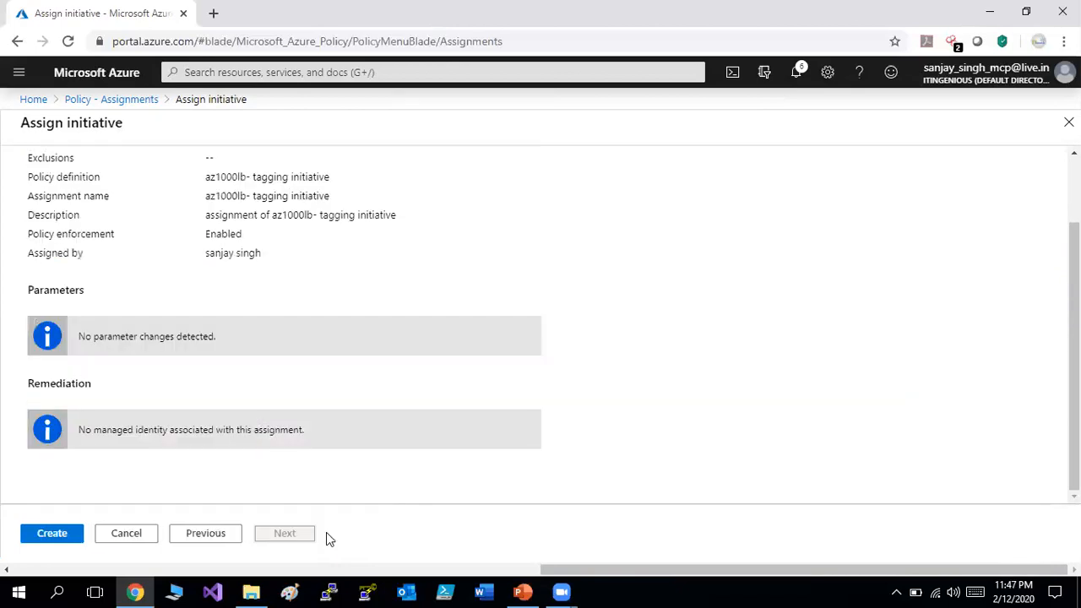
{"action": "left_click", "coordinate": [53, 533]}
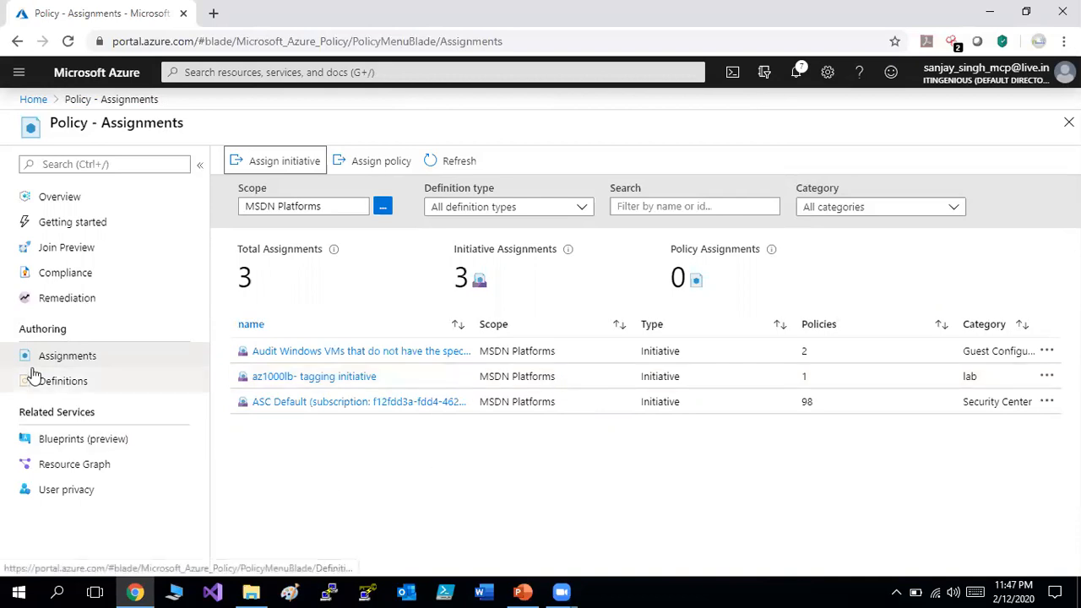
Refresh compliance and list the tagging initiative's non-compliant resources az1000101b-nsg1 and az1000101b-vnet1.
{"action": "left_click", "coordinate": [88, 276]}
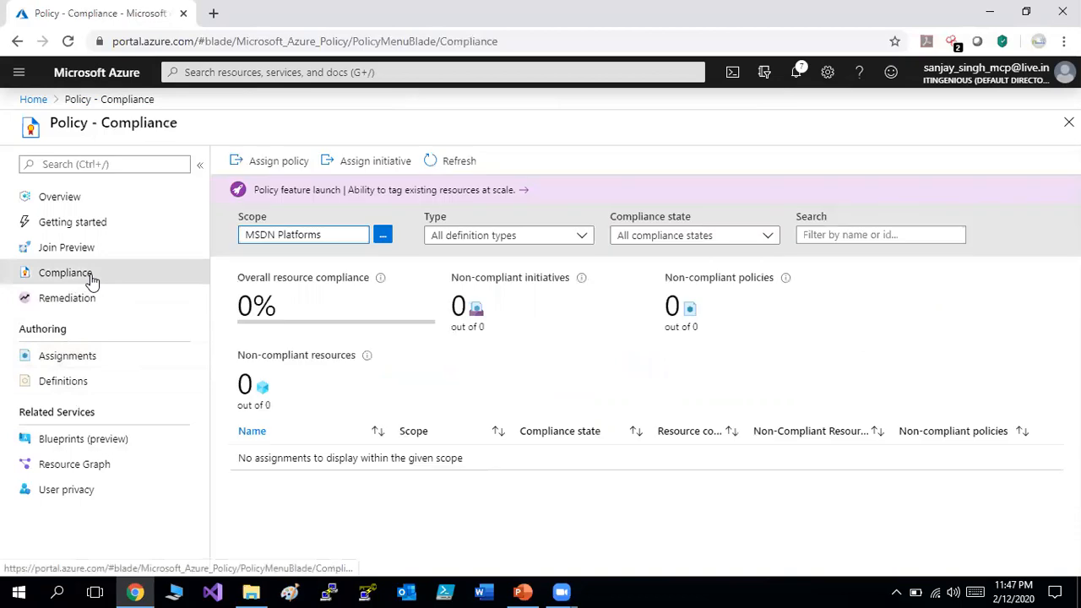
{"action": "left_click", "coordinate": [461, 164]}
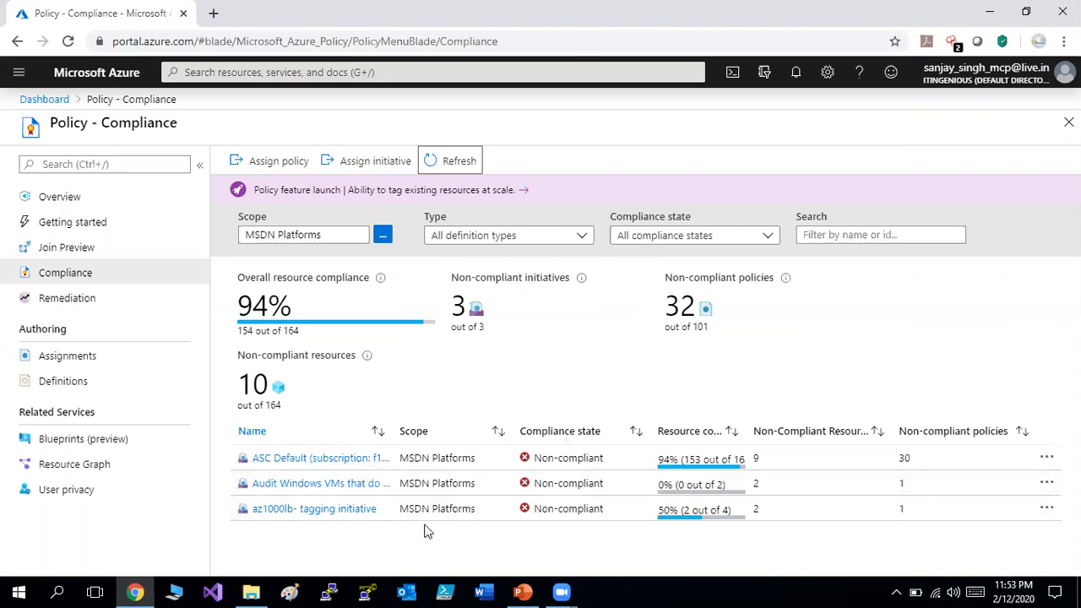
{"action": "left_click", "coordinate": [610, 511]}
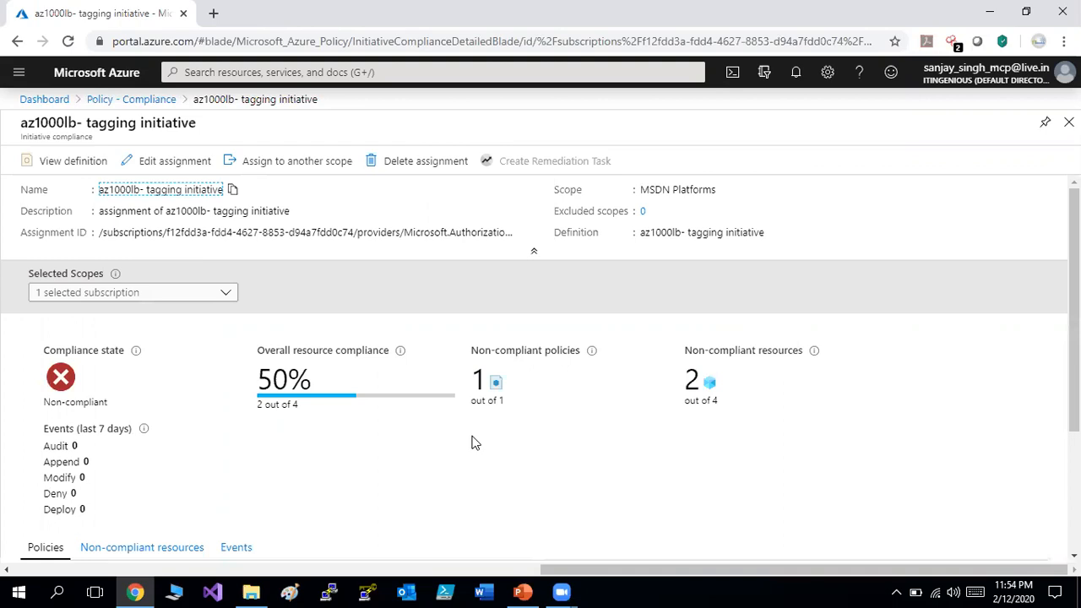
{"action": "scroll", "coordinate": [153, 472], "scroll_direction": "down", "scroll_amount": 2}
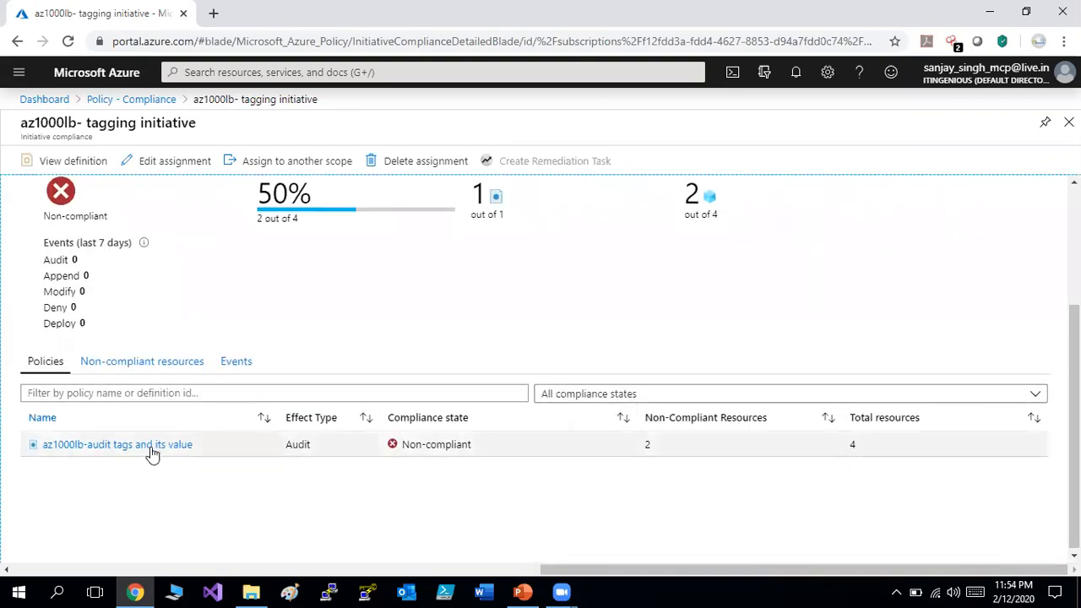
{"action": "left_click", "coordinate": [135, 362]}
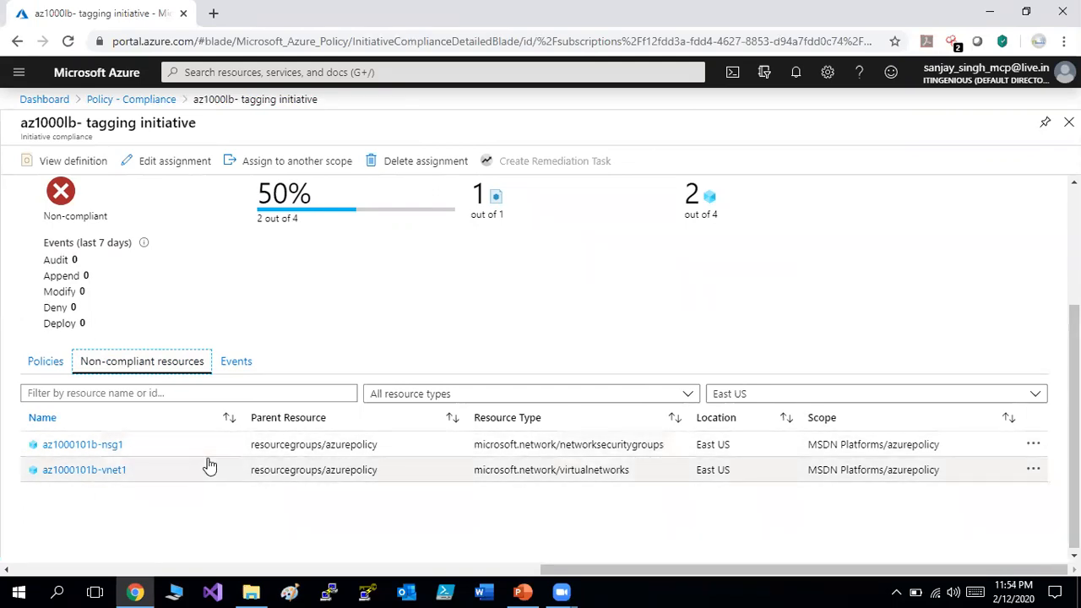
{"action": "left_click", "coordinate": [1075, 422]}
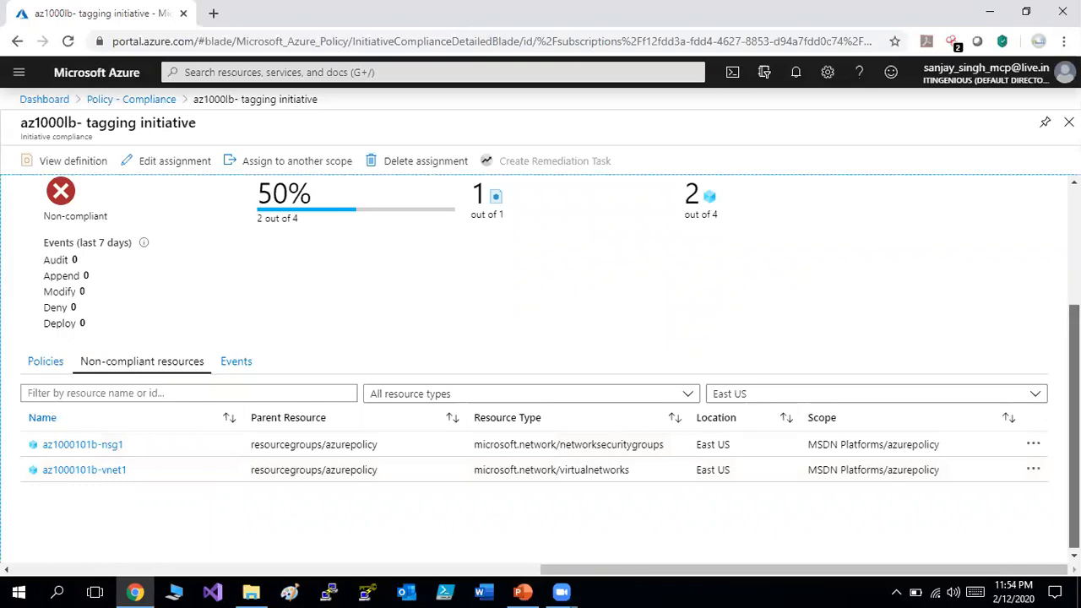
{"action": "scroll", "coordinate": [1074, 422], "scroll_direction": "up", "scroll_amount": 3}
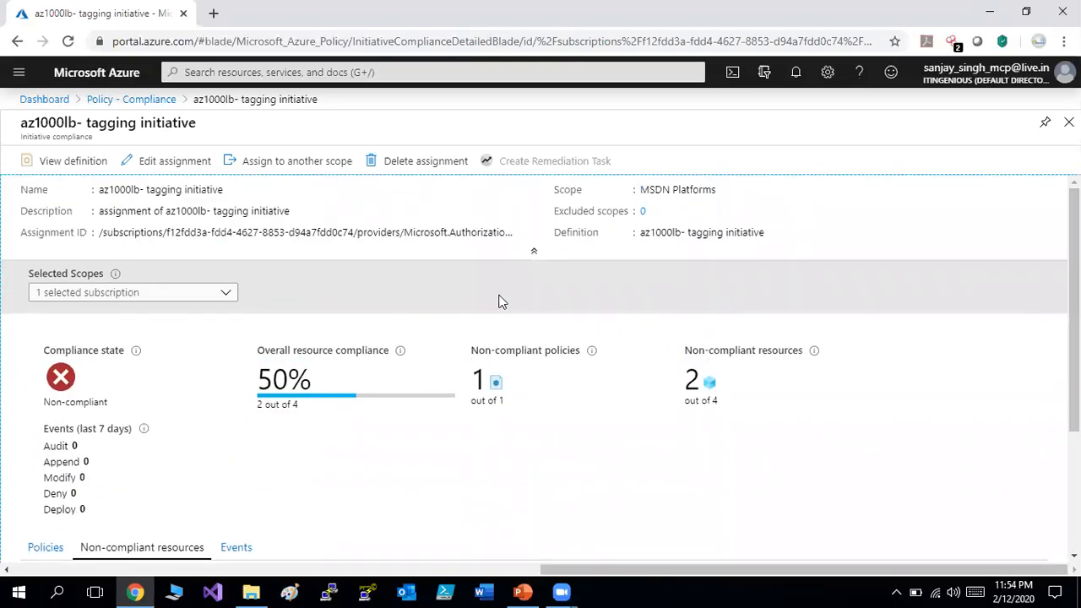
Open the az1000lb- tagging initiative from the Policy Definitions list.
{"action": "left_click", "coordinate": [157, 101]}
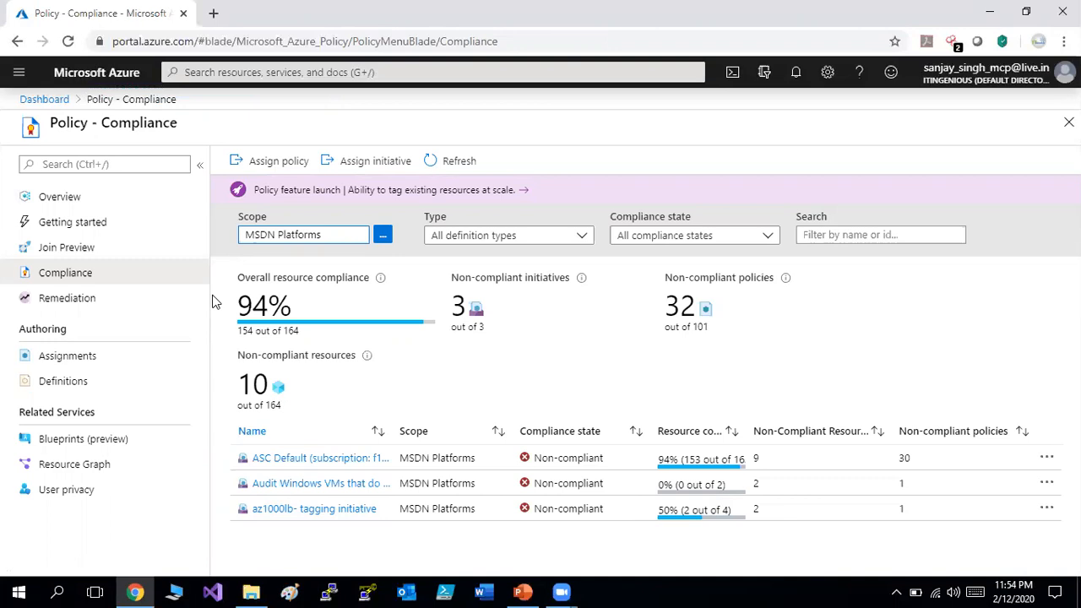
{"action": "left_click", "coordinate": [82, 386]}
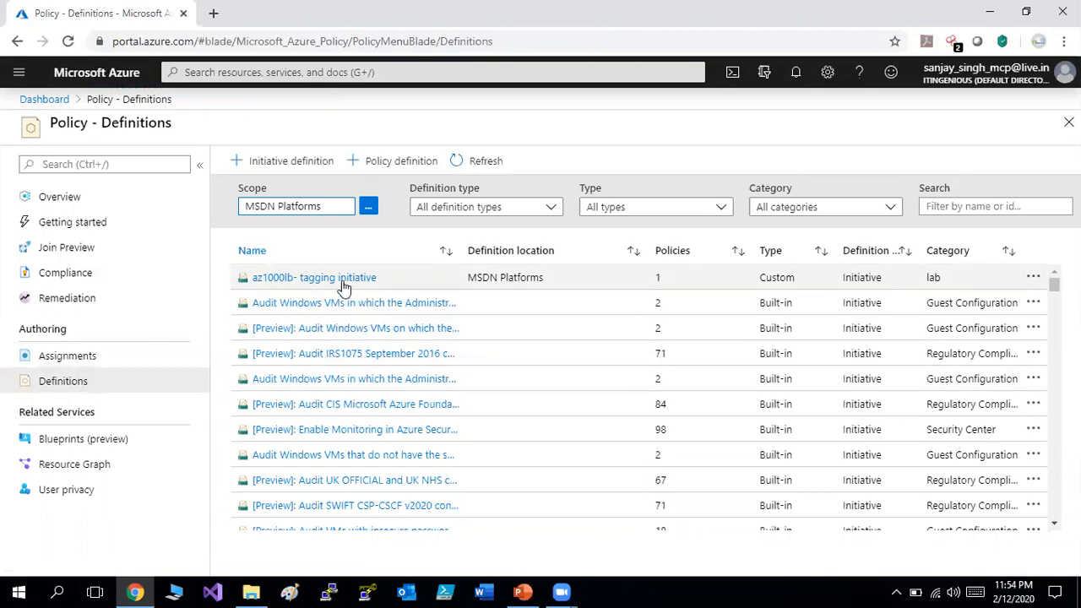
{"action": "left_click", "coordinate": [344, 287]}
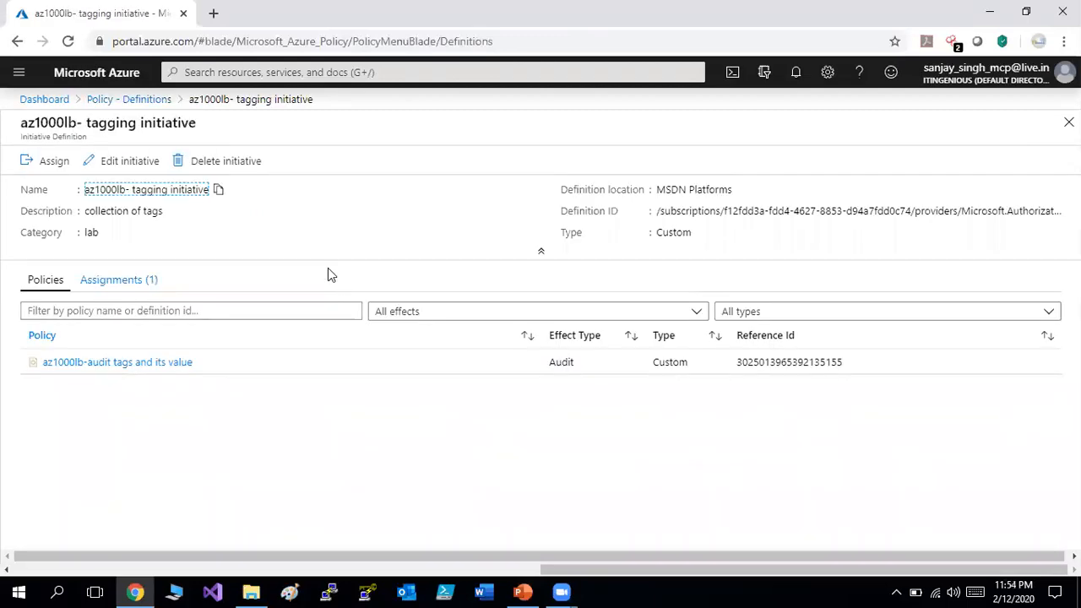
Add the built-in 'Require tag and its value' policy to the tagging initiative.
{"action": "left_click", "coordinate": [129, 165]}
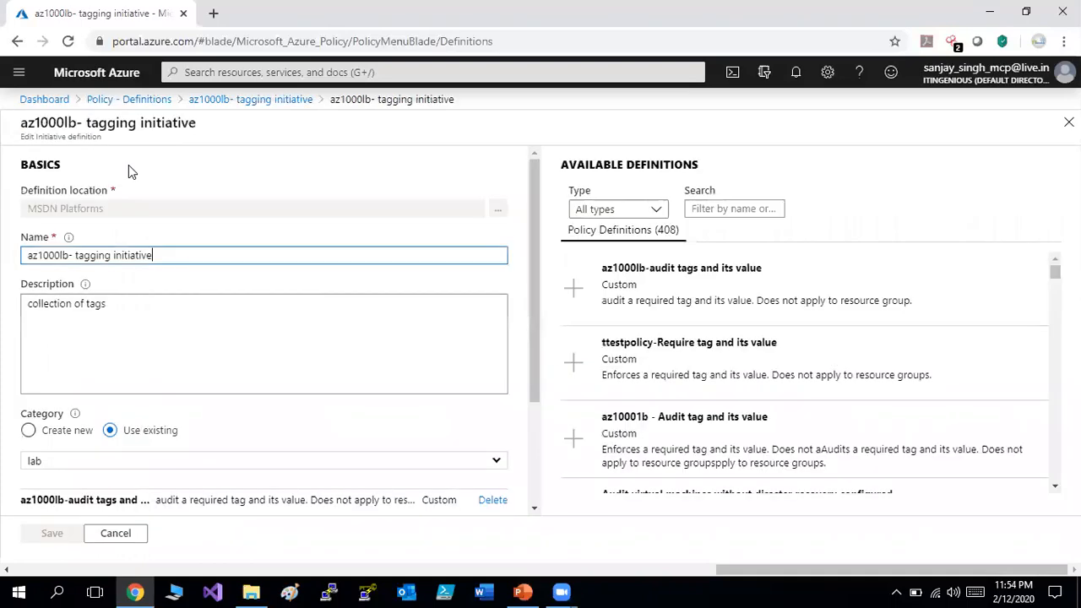
{"action": "left_click_drag", "start_coordinate": [533, 345], "coordinate": [533, 456]}
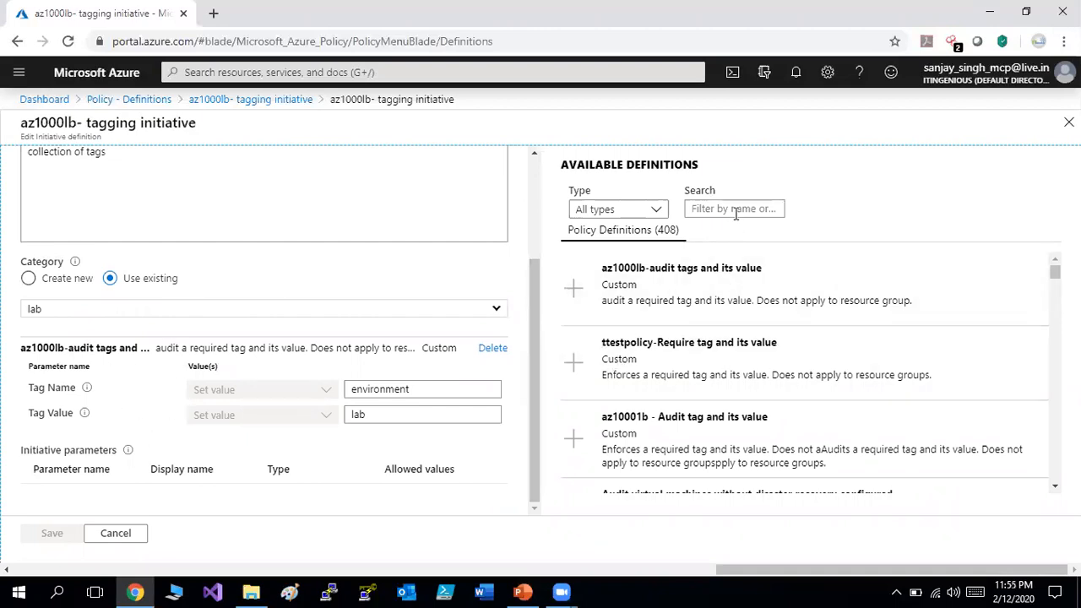
{"action": "left_click", "coordinate": [736, 213]}
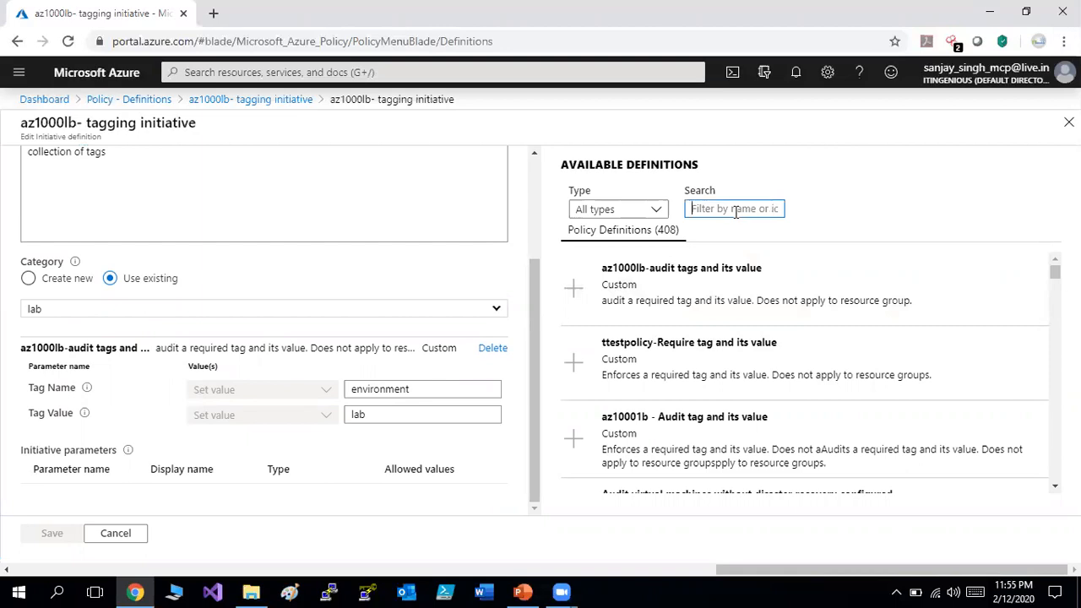
{"action": "type", "text": "require"}
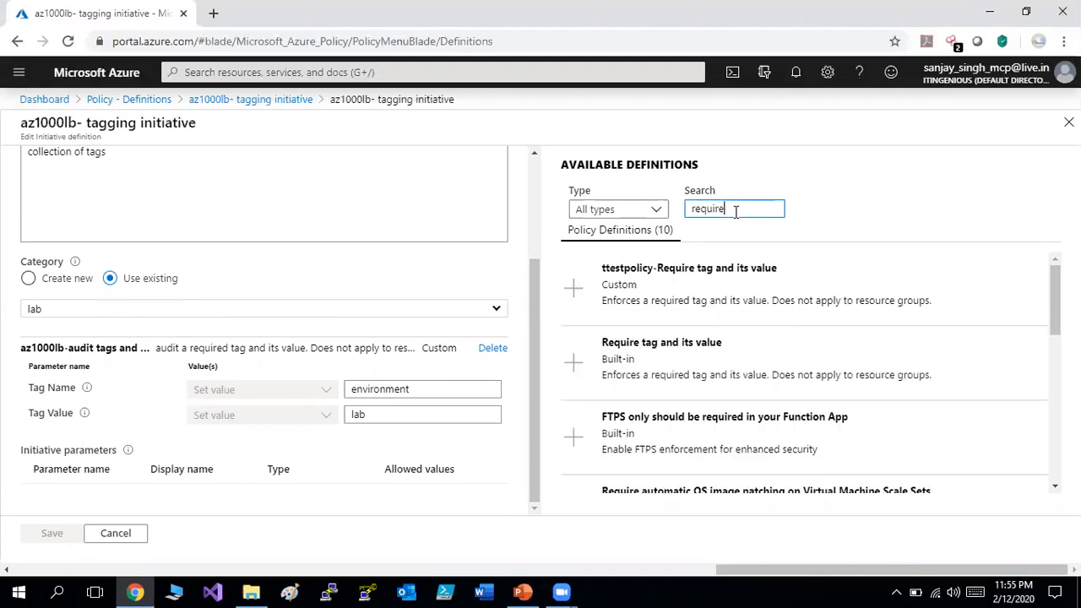
{"action": "left_click", "coordinate": [679, 355]}
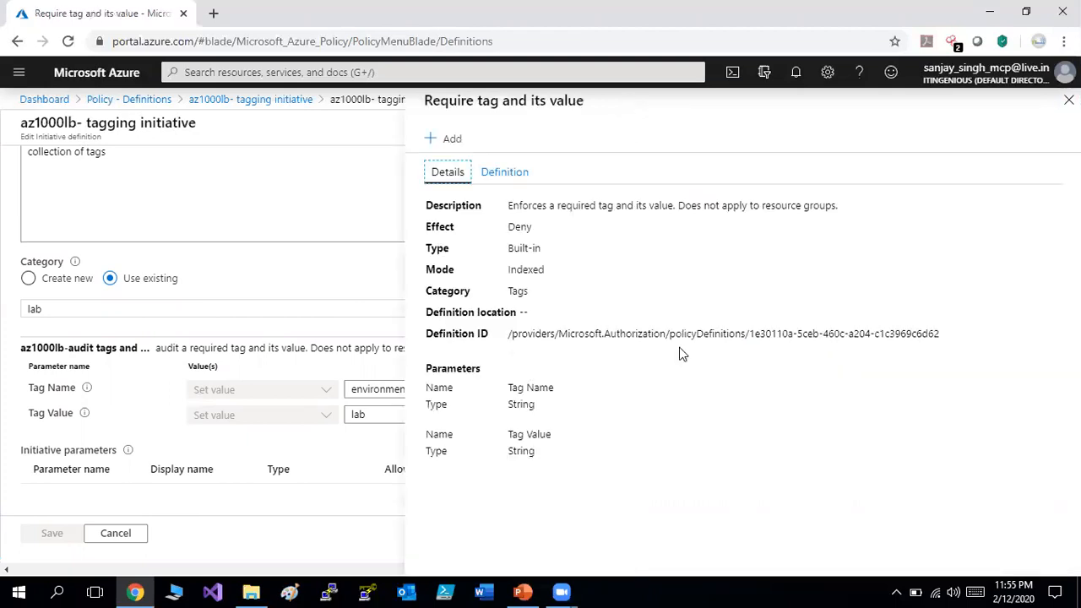
{"action": "left_click", "coordinate": [460, 139]}
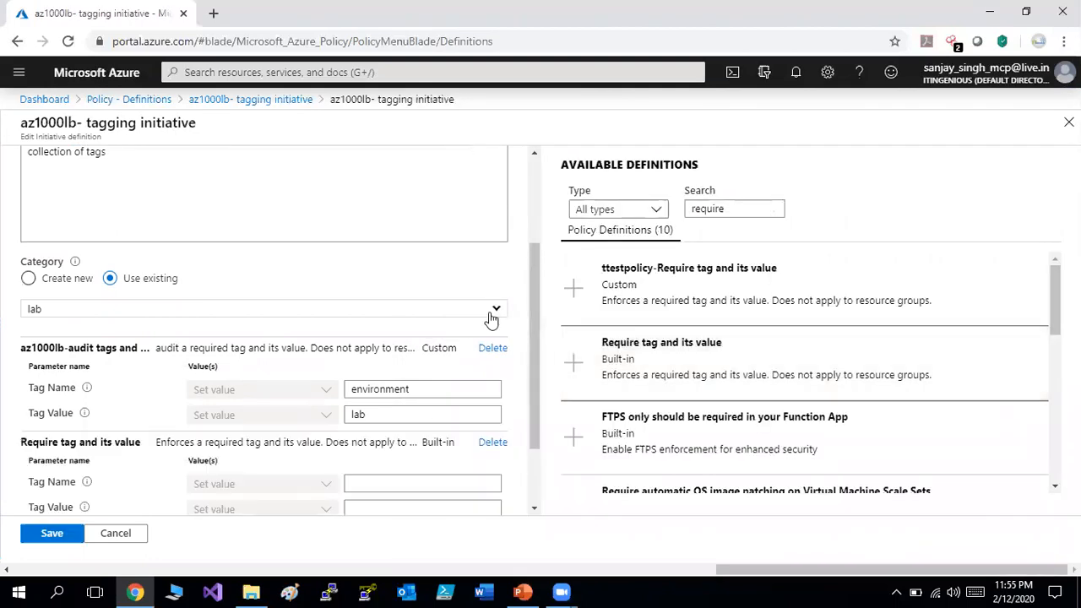
Set the new policy's tag name to environment and value to lab, then save the initiative.
{"action": "left_click_drag", "start_coordinate": [535, 405], "coordinate": [535, 475]}
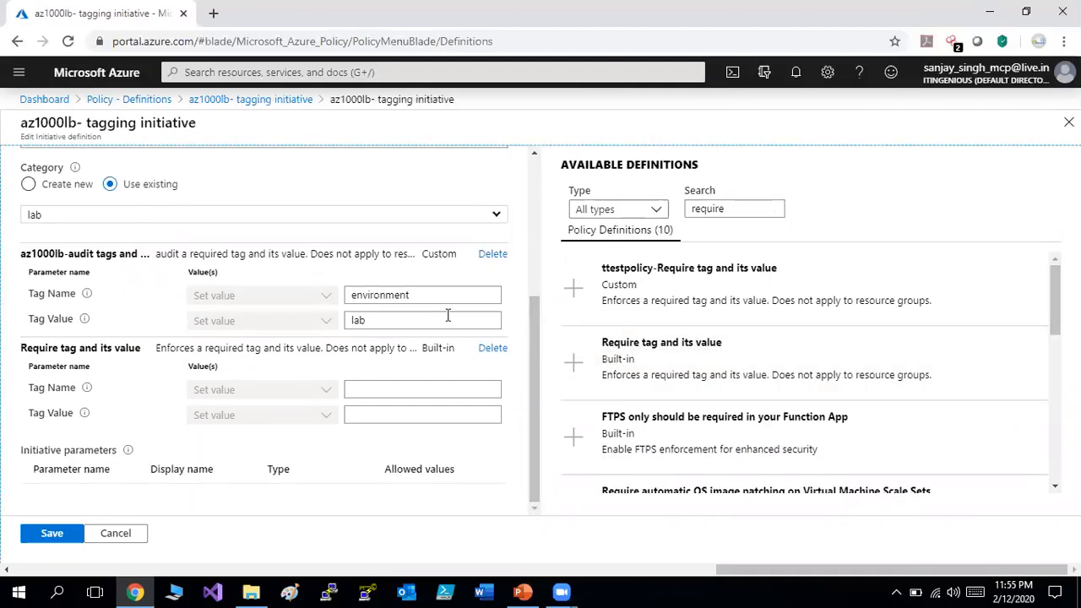
{"action": "left_click_drag", "start_coordinate": [425, 295], "coordinate": [345, 294]}
{"action": "key", "text": "ctrl+c"}
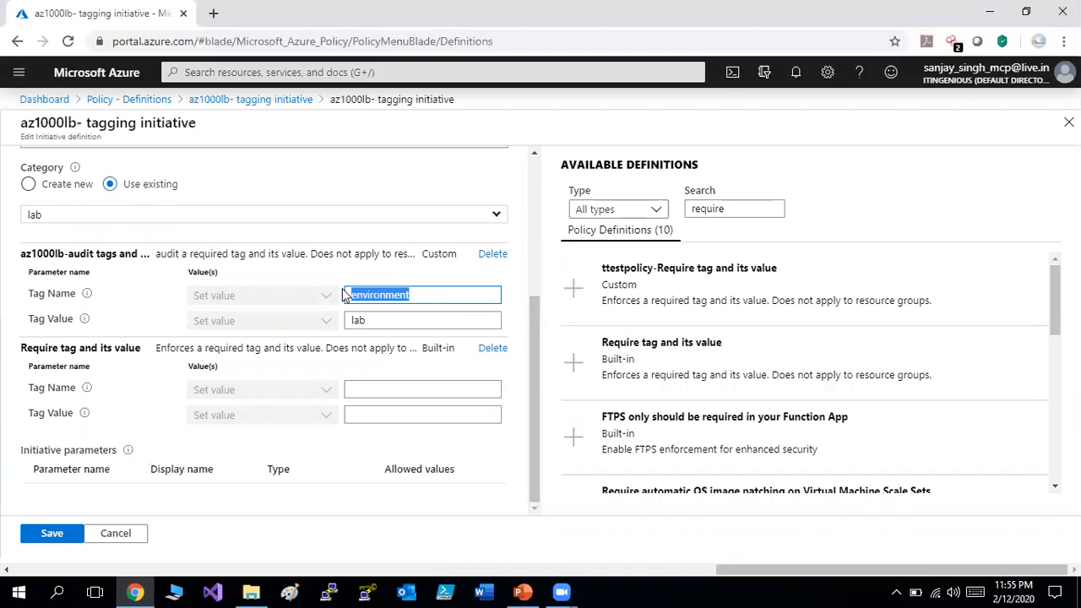
{"action": "left_click", "coordinate": [380, 382]}
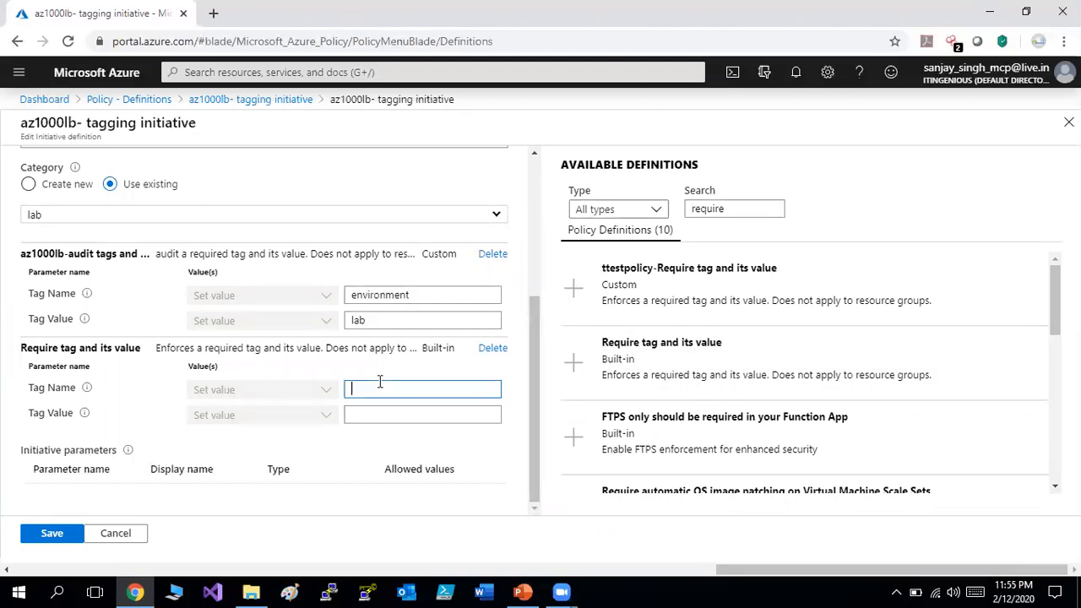
{"action": "key", "text": "ctrl+v"}
{"action": "left_click", "coordinate": [383, 415]}
{"action": "type", "text": "lab"}
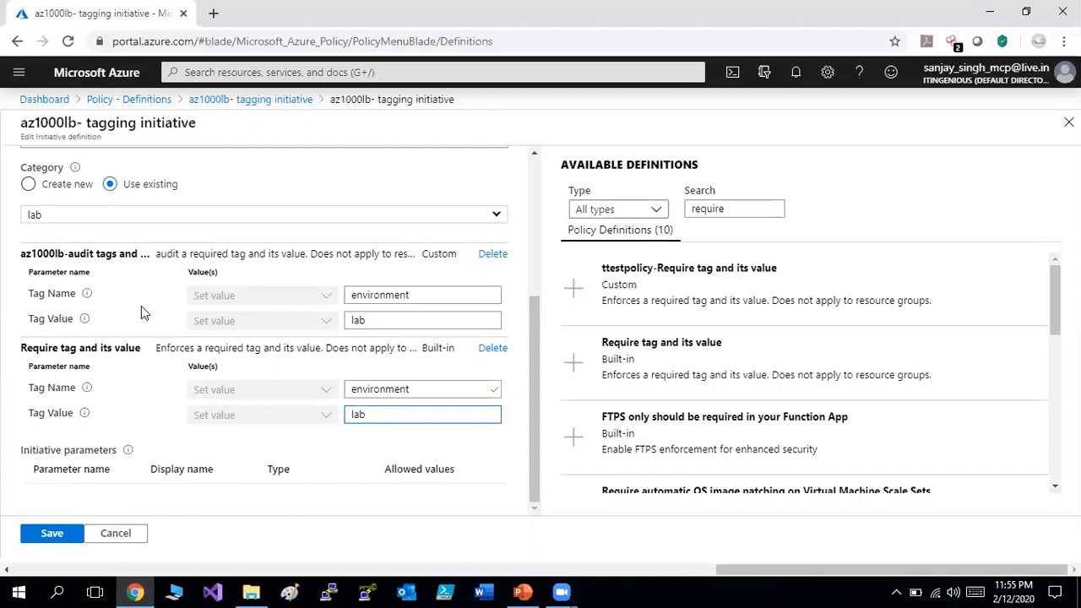
{"action": "left_click", "coordinate": [59, 541]}
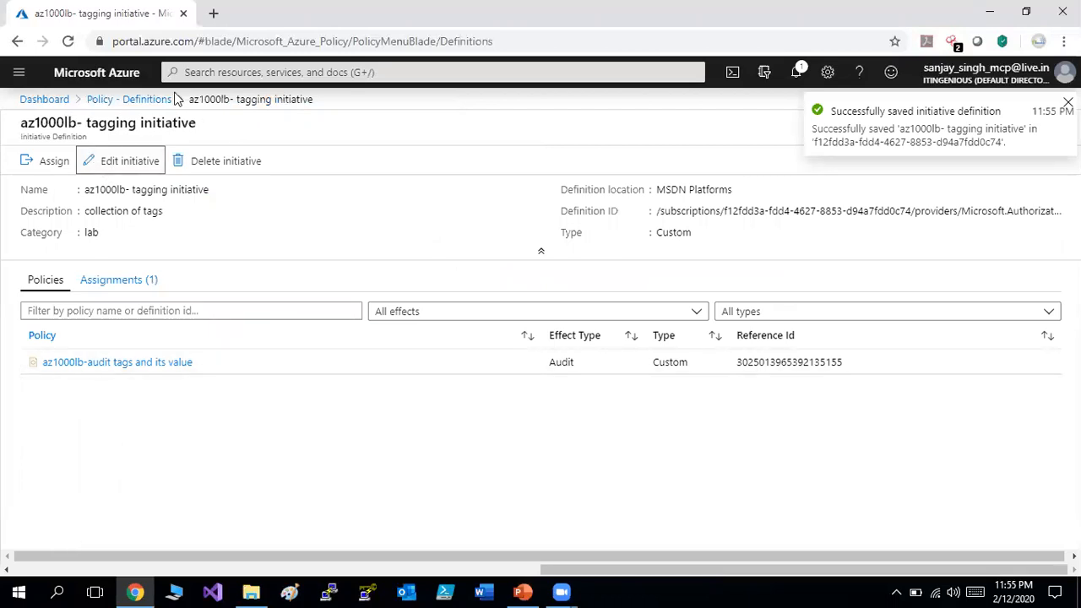
{"action": "left_click", "coordinate": [145, 99]}
Start a new custom template deployment using Build your own template in the editor.
{"action": "left_click", "coordinate": [477, 166]}
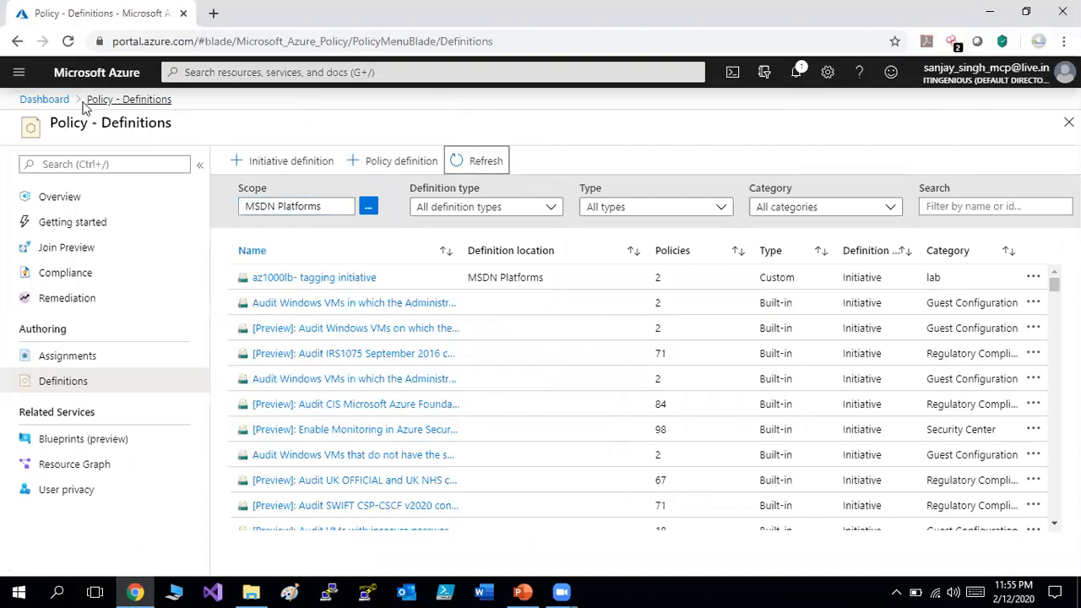
{"action": "left_click", "coordinate": [18, 78]}
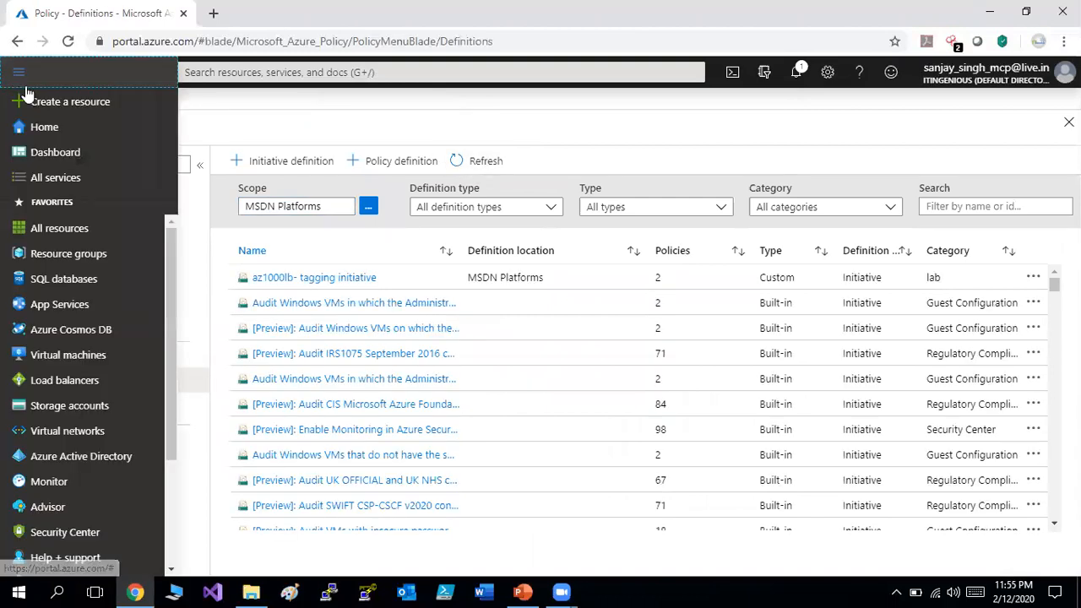
{"action": "left_click", "coordinate": [51, 108]}
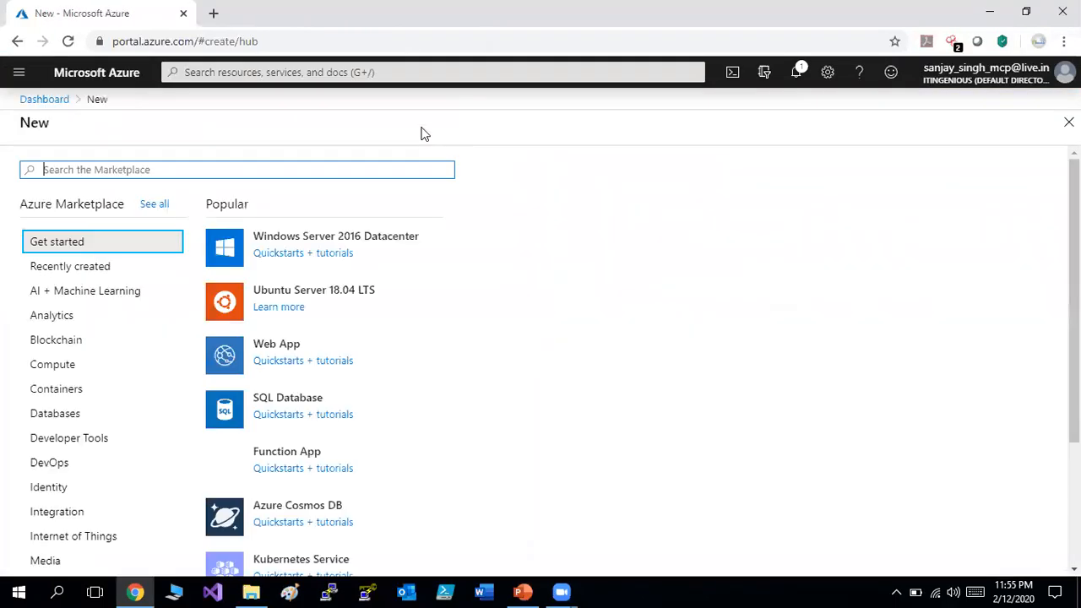
{"action": "type", "text": "custom"}
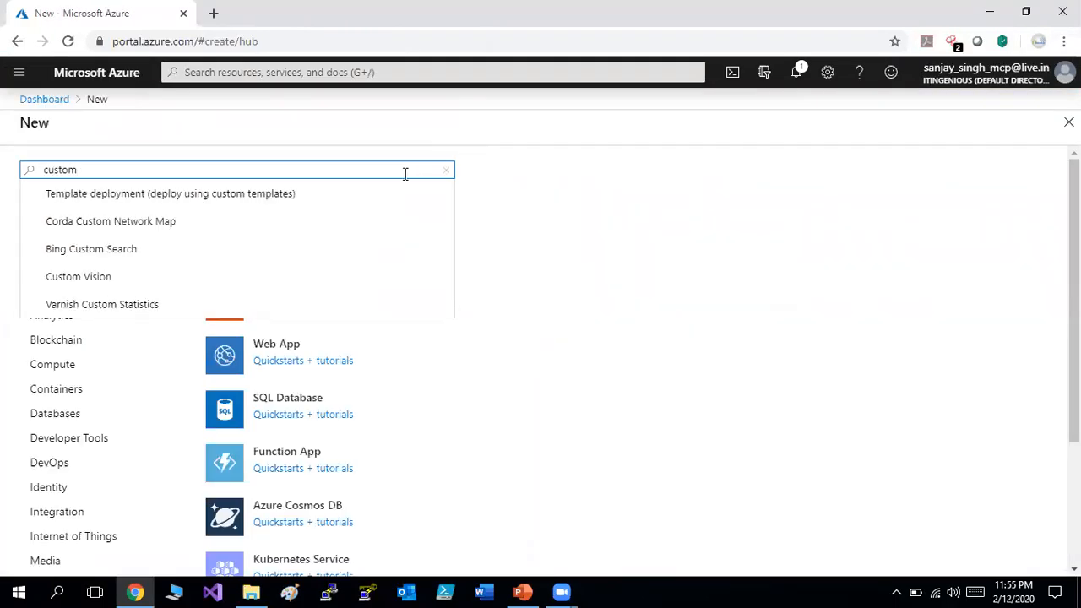
{"action": "left_click", "coordinate": [284, 199]}
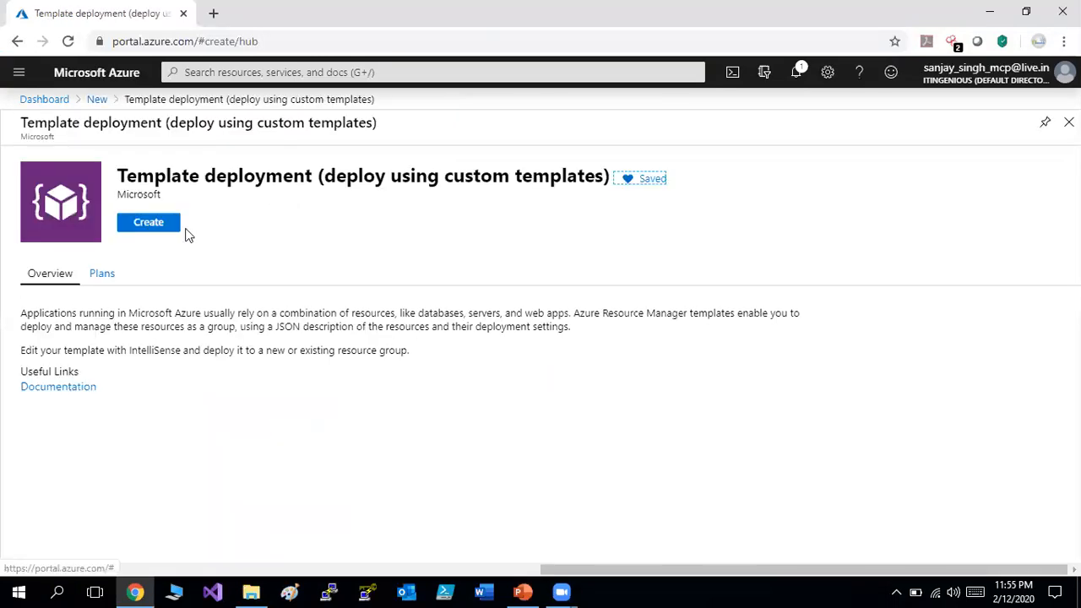
{"action": "left_click", "coordinate": [169, 226]}
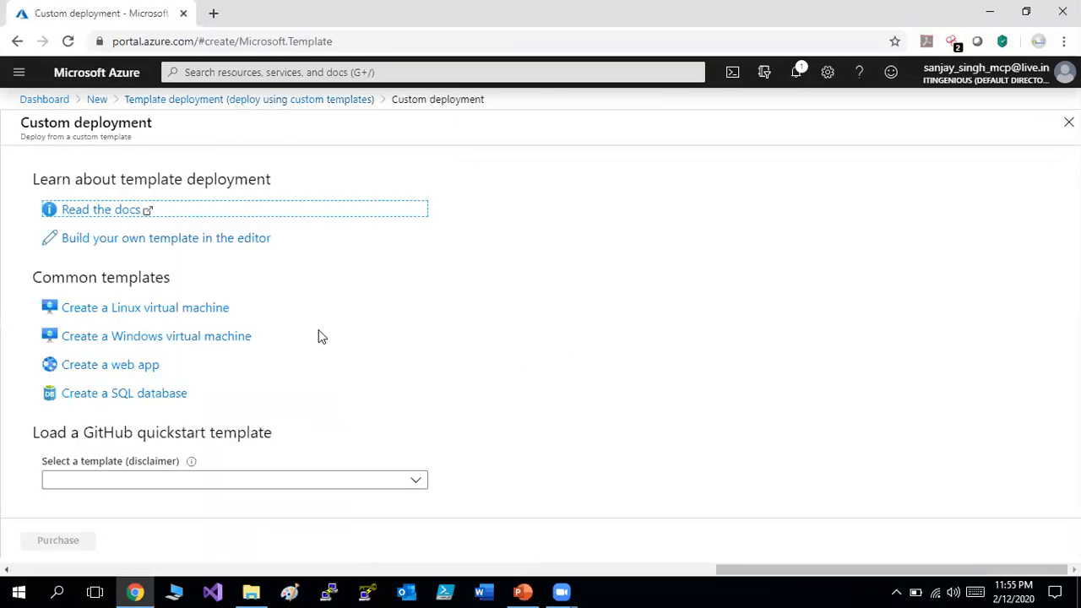
{"action": "left_click", "coordinate": [163, 239]}
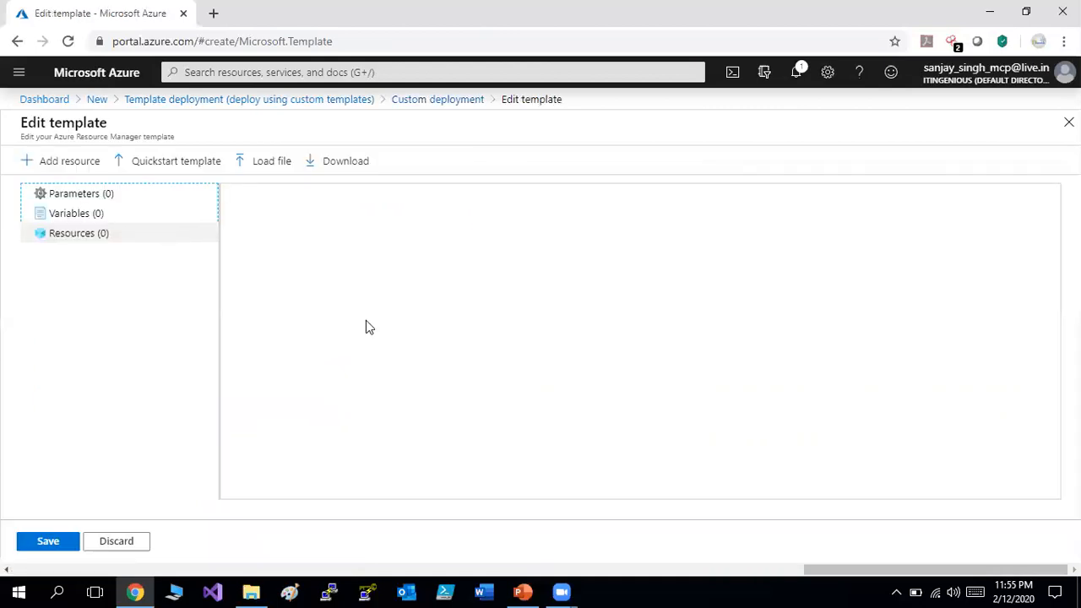
Load and save the az-100-01b_azuredeploy template file.
{"action": "left_click", "coordinate": [262, 166]}
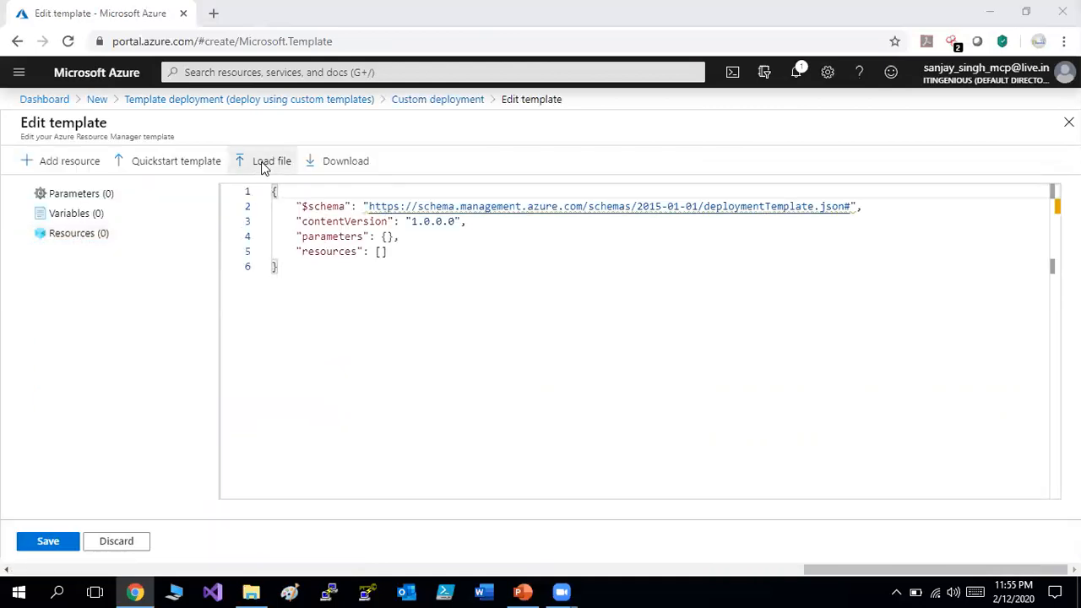
{"action": "double_click", "coordinate": [238, 116]}
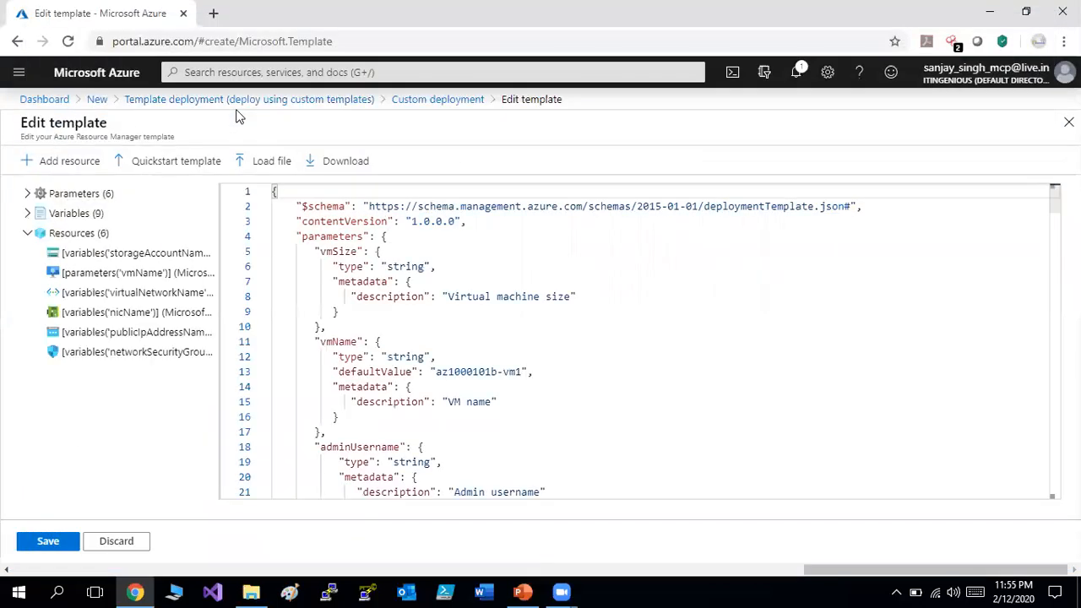
{"action": "left_click", "coordinate": [47, 538]}
Load and save the az-100-01b_azuredeploy.parameters file as the deployment parameters.
{"action": "left_click", "coordinate": [473, 221]}
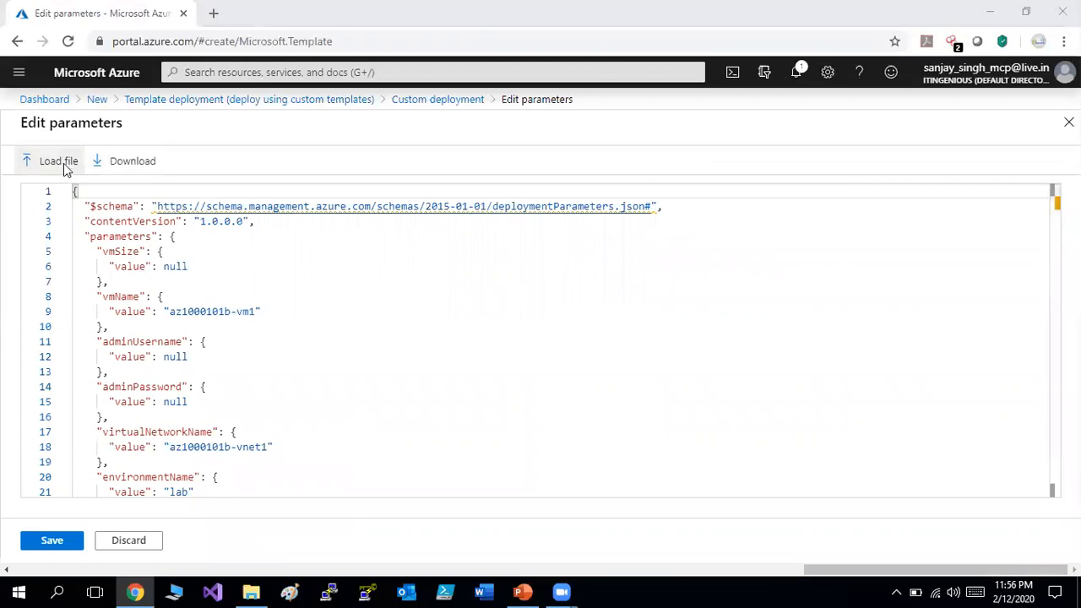
{"action": "left_click", "coordinate": [59, 161]}
{"action": "left_click", "coordinate": [230, 128]}
{"action": "double_click", "coordinate": [229, 132]}
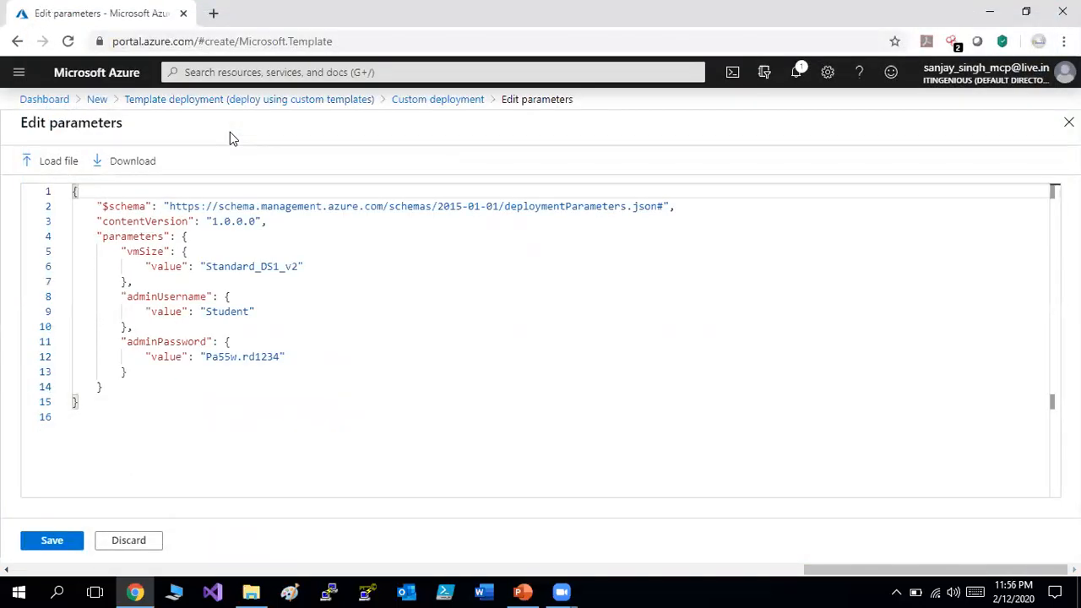
{"action": "left_click", "coordinate": [49, 542]}
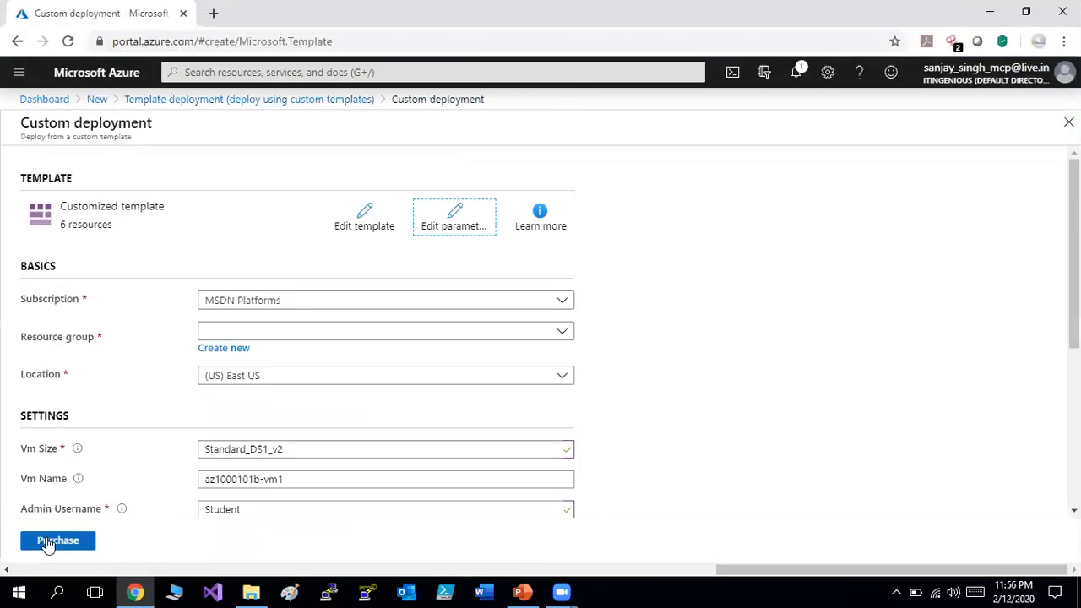
Deploy into new resource group 'azpoirg', accepting the terms and purchasing.
{"action": "left_click", "coordinate": [236, 349]}
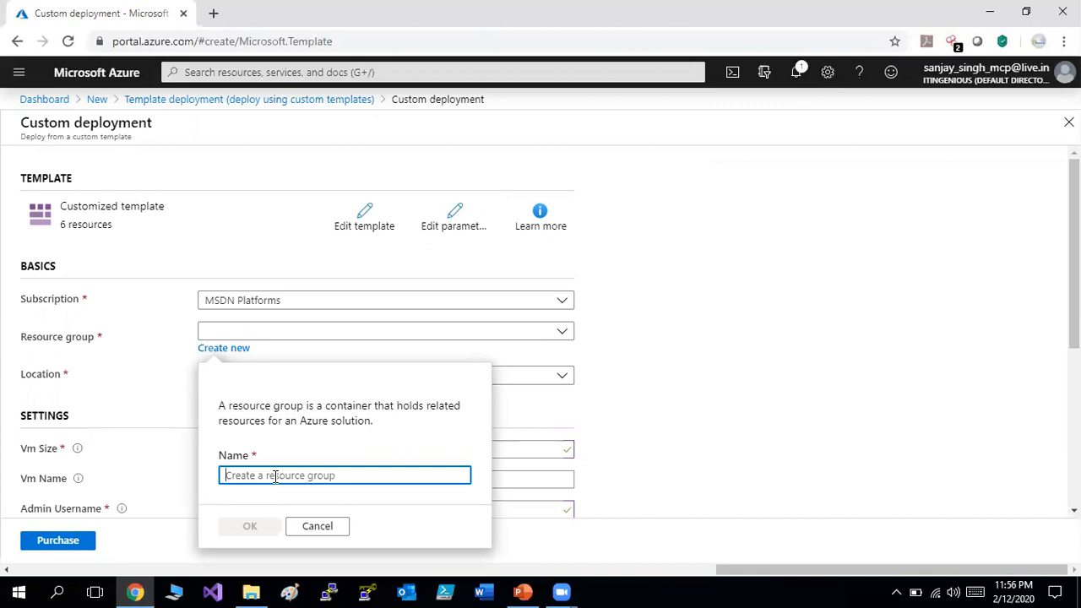
{"action": "type", "text": "azpoi"}
{"action": "type", "text": "rg"}
{"action": "left_click", "coordinate": [252, 526]}
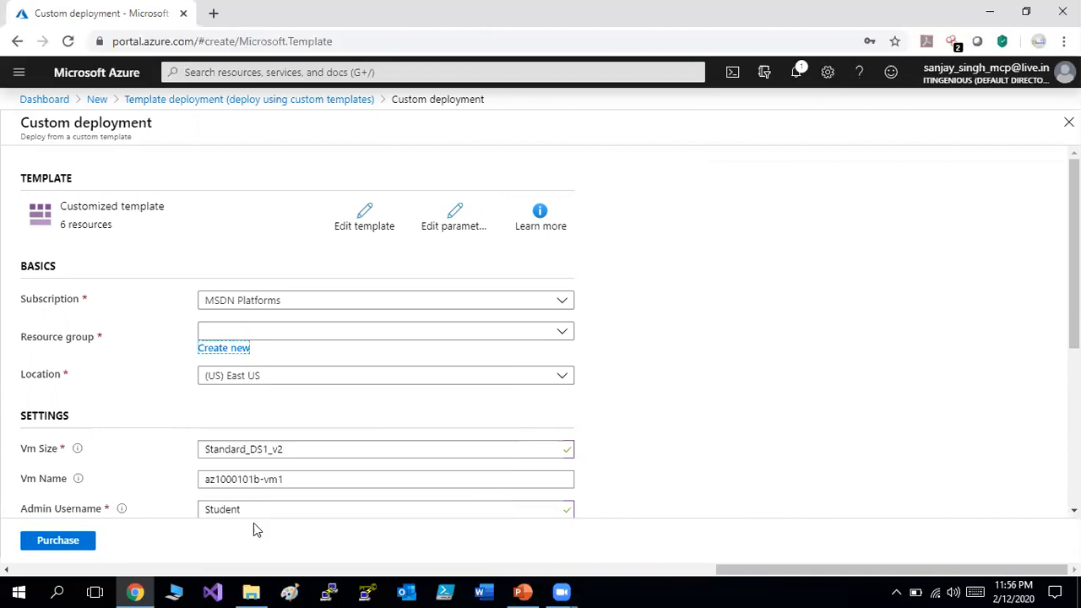
{"action": "left_click_drag", "start_coordinate": [1074, 253], "coordinate": [1074, 406]}
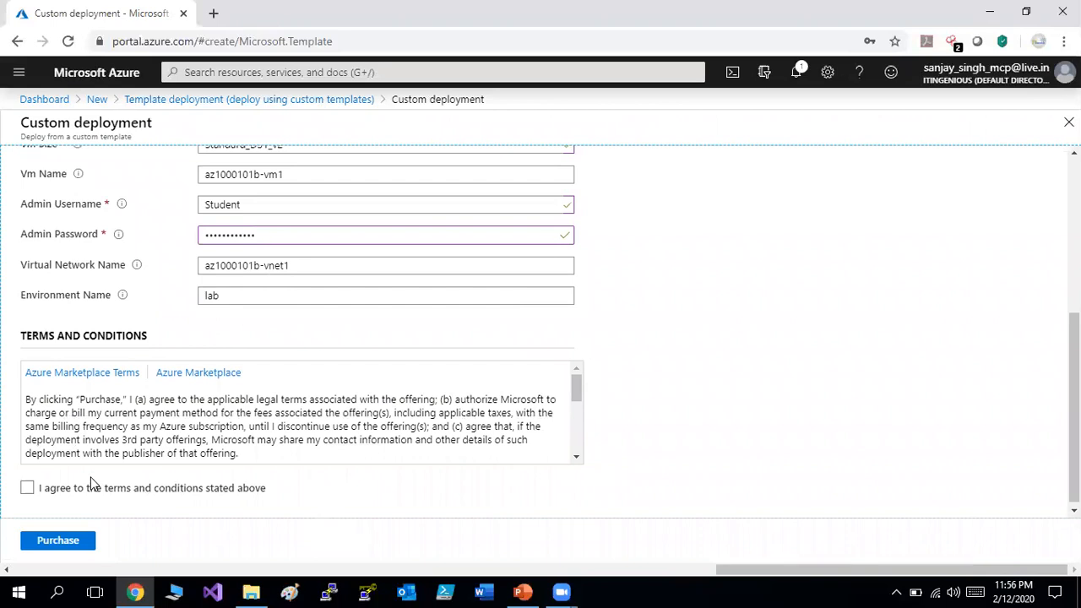
{"action": "left_click", "coordinate": [93, 487]}
{"action": "left_click", "coordinate": [57, 545]}
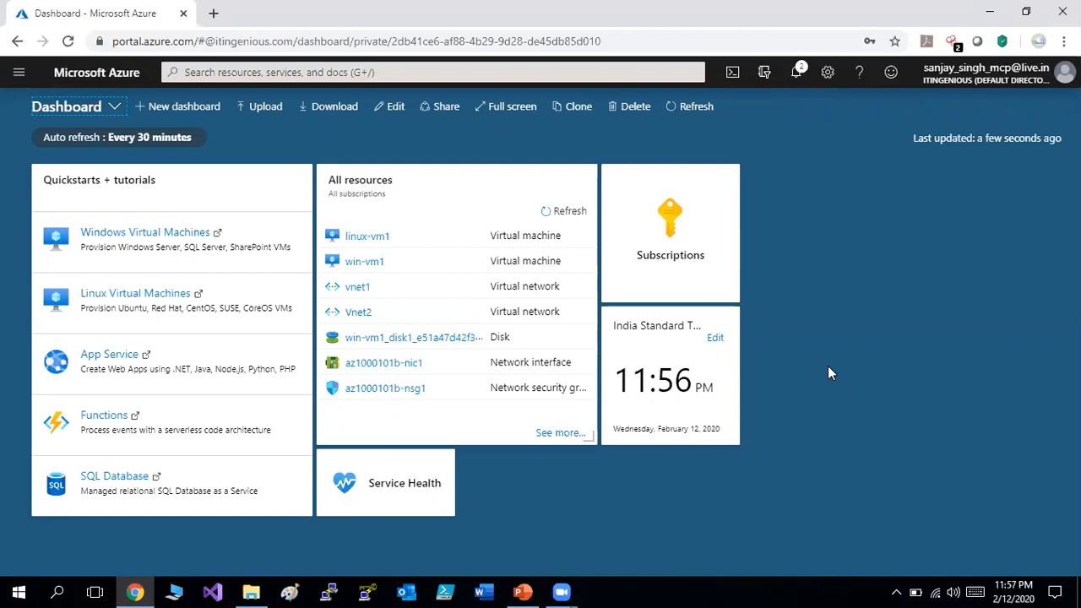
Open the in-progress deployment and refresh until az1000101b-vnet1 and az1000101b-nsg1 show Forbidden.
{"action": "left_click", "coordinate": [798, 74]}
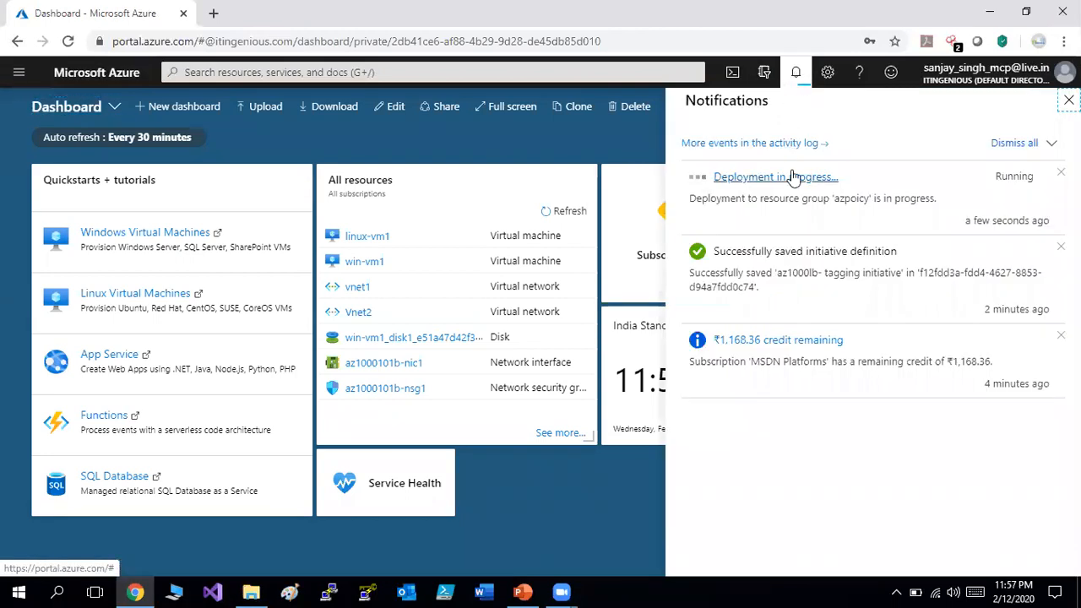
{"action": "left_click", "coordinate": [775, 177]}
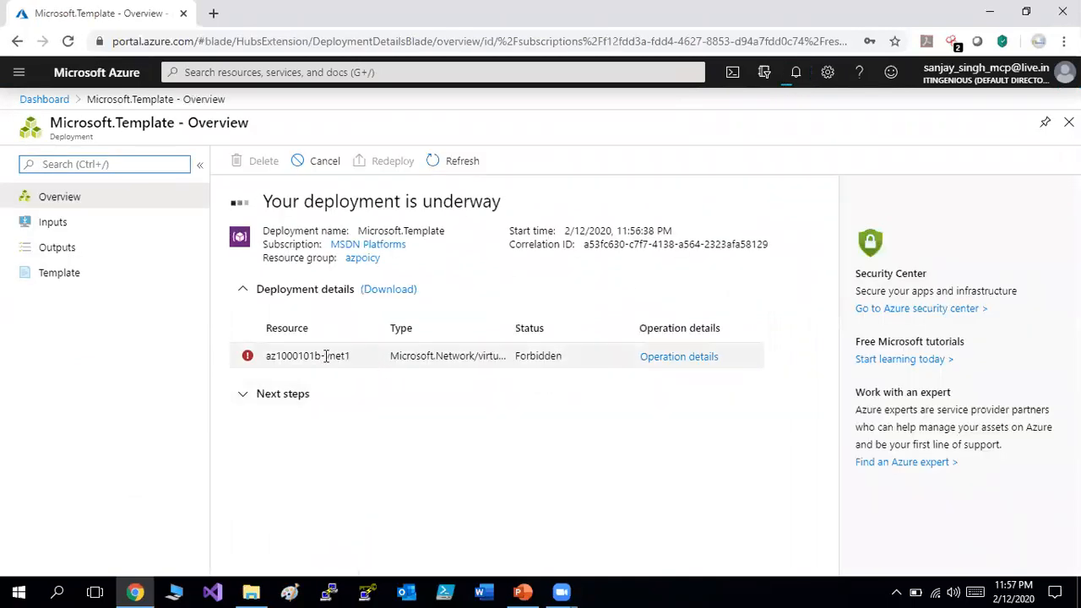
{"action": "left_click_drag", "start_coordinate": [355, 358], "coordinate": [261, 359]}
{"action": "triple_click", "coordinate": [261, 358]}
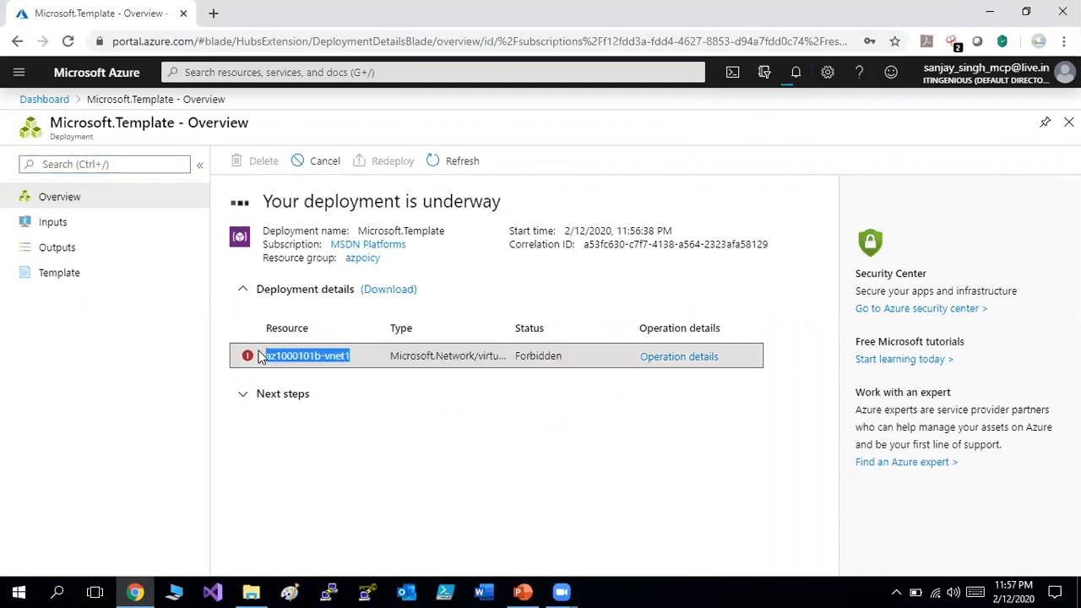
{"action": "left_click", "coordinate": [244, 395]}
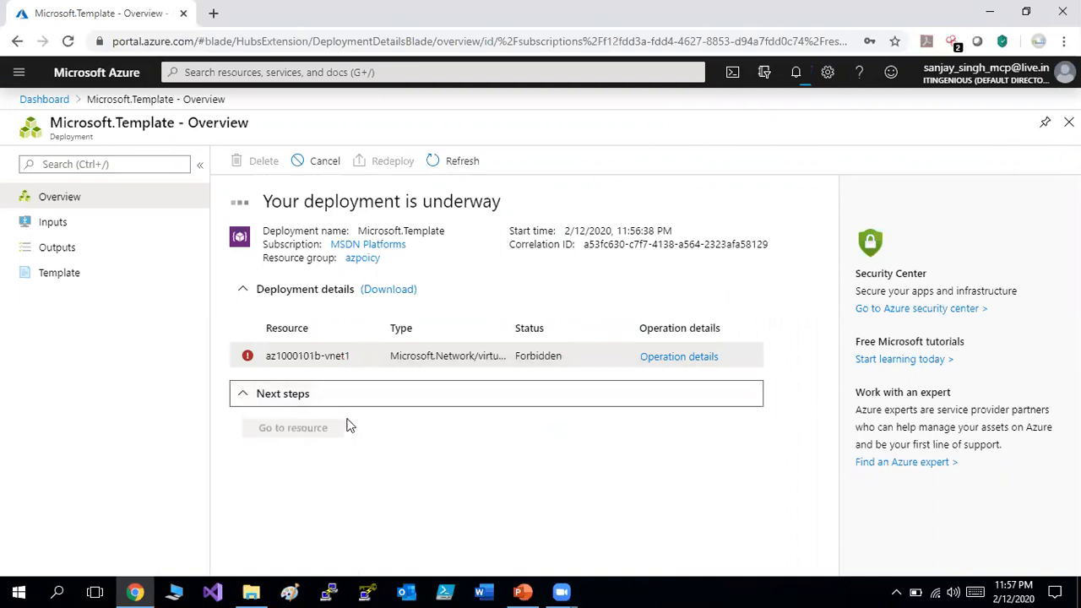
{"action": "left_click", "coordinate": [309, 385]}
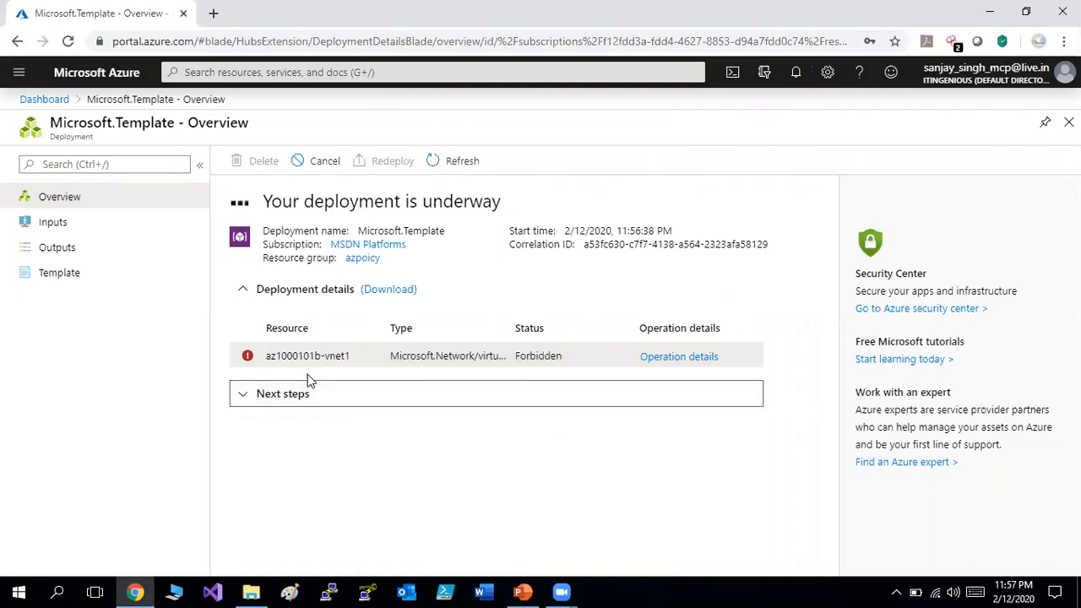
{"action": "left_click", "coordinate": [446, 162]}
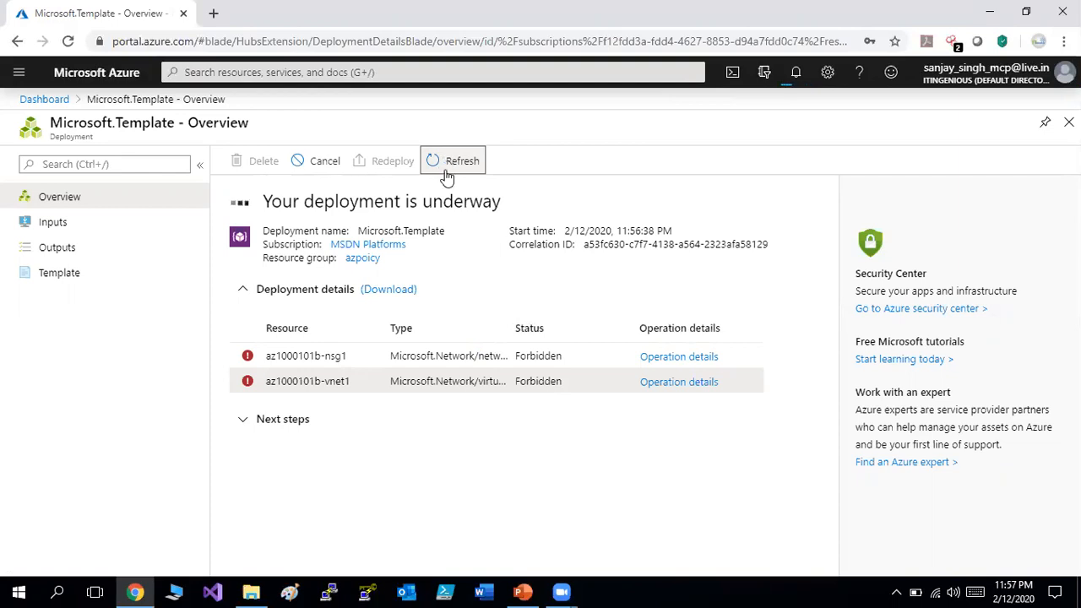
{"action": "left_click_drag", "start_coordinate": [344, 355], "coordinate": [267, 358]}
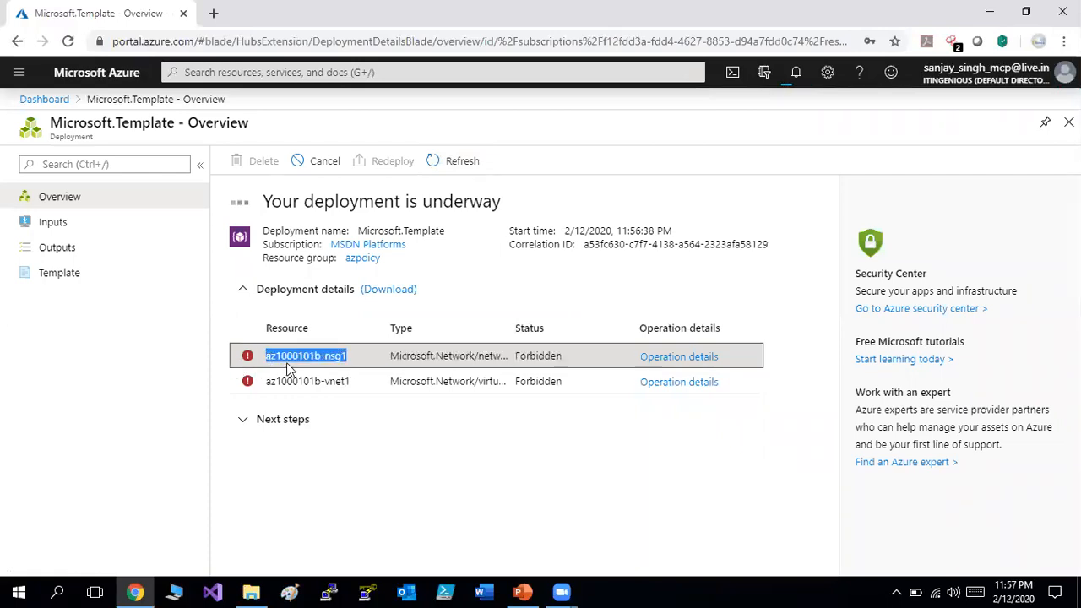
{"action": "left_click", "coordinate": [462, 163]}
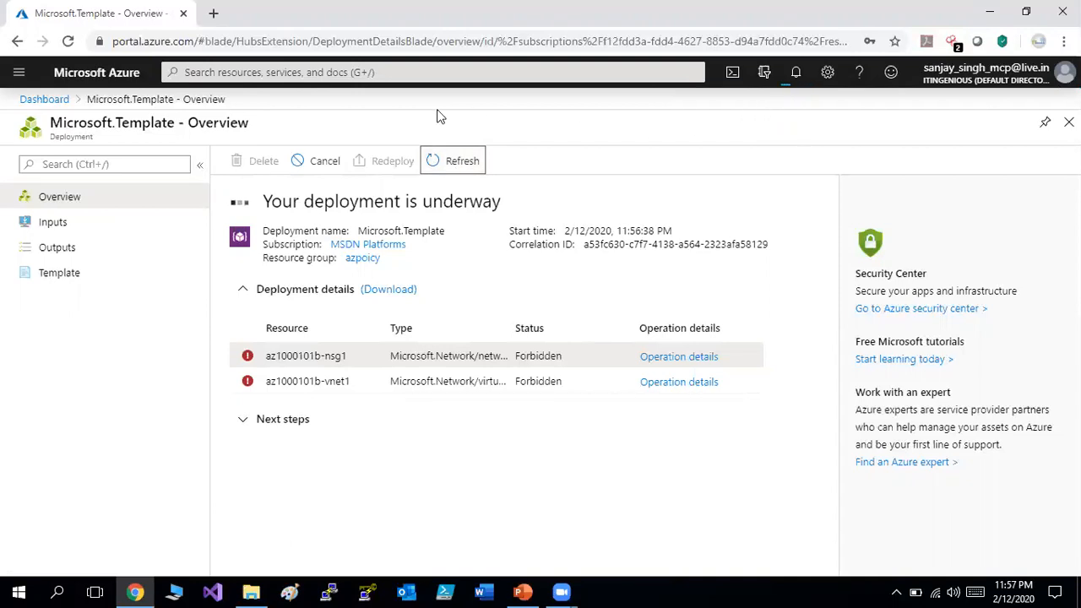
Duplicate the deployment browser tab and return to the original tab.
{"action": "right_click", "coordinate": [142, 16]}
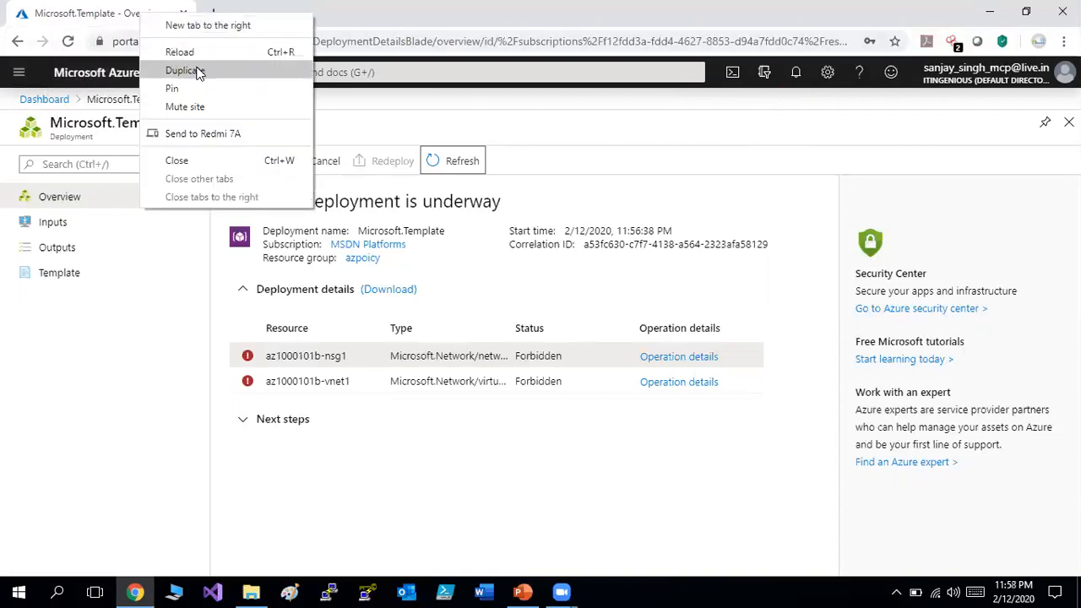
{"action": "left_click", "coordinate": [197, 73]}
{"action": "left_click", "coordinate": [122, 9]}
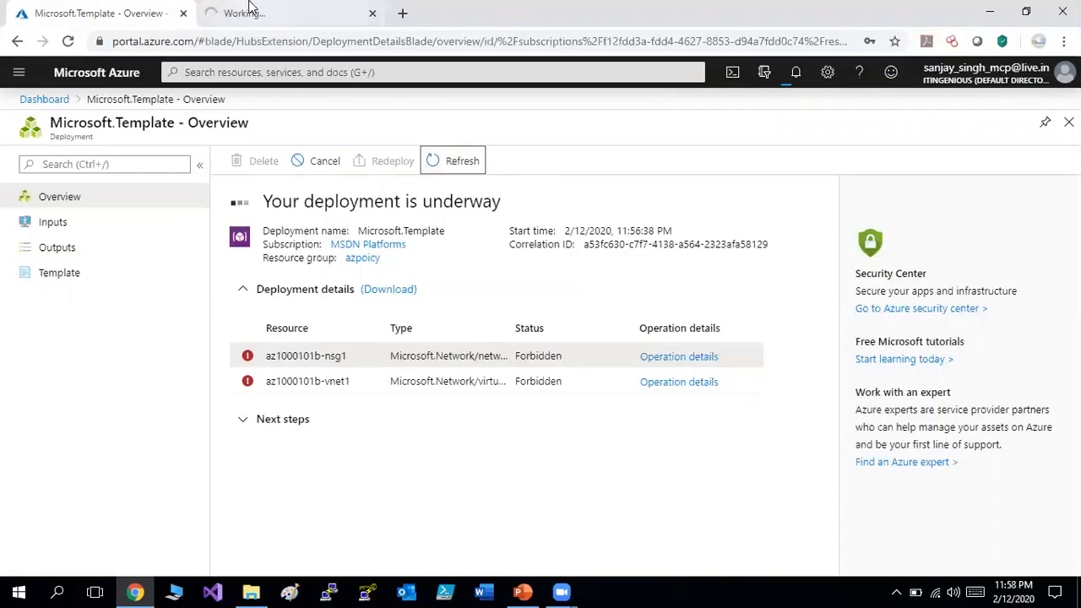
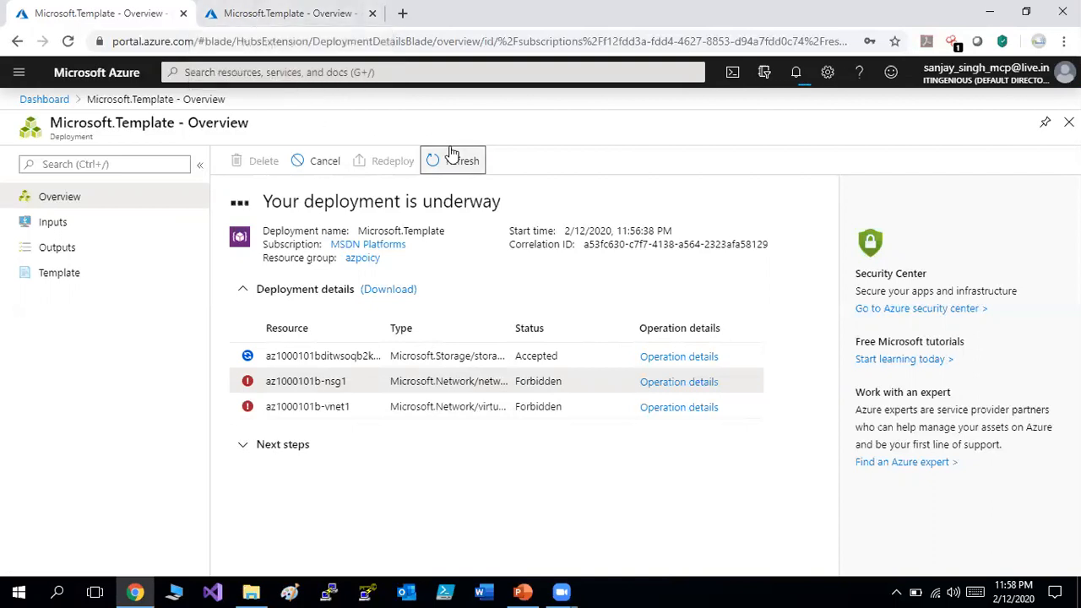
Refresh the deployment until the storage account shows OK while nsg1 and vnet1 stay Forbidden.
{"action": "left_click", "coordinate": [451, 160]}
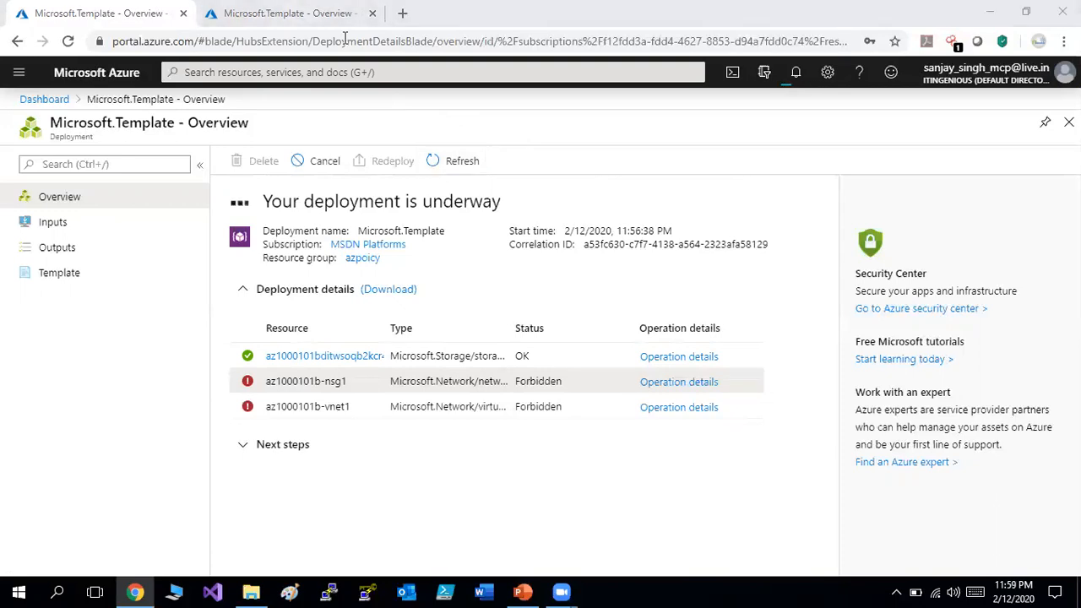
{"action": "key", "text": "F5"}
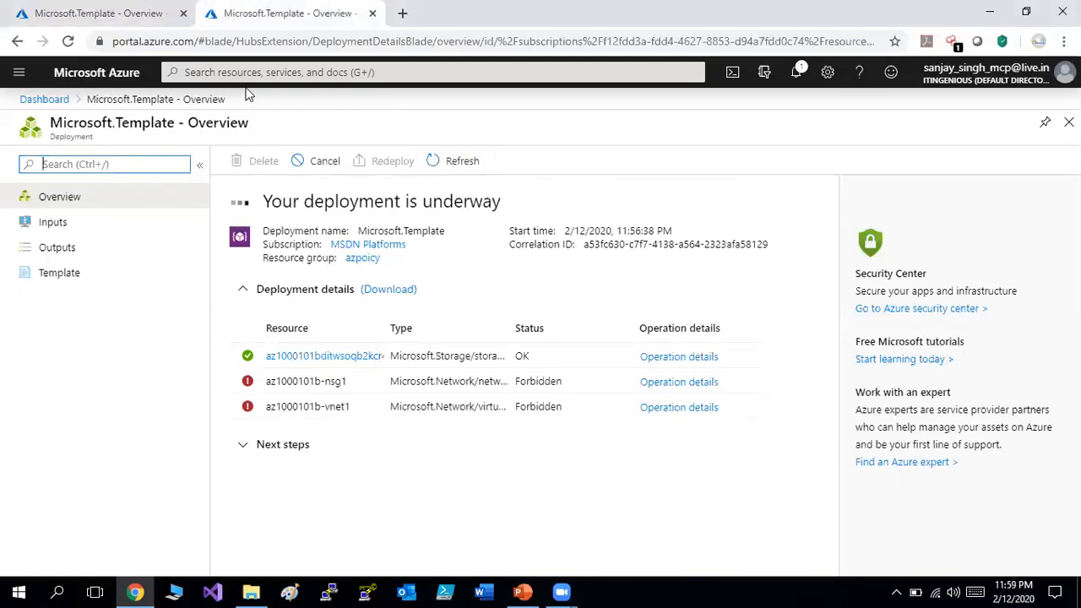
{"action": "left_click", "coordinate": [268, 74]}
Search 'poli' to reach Azure Policy and open its Definitions list.
{"action": "type", "text": "poli"}
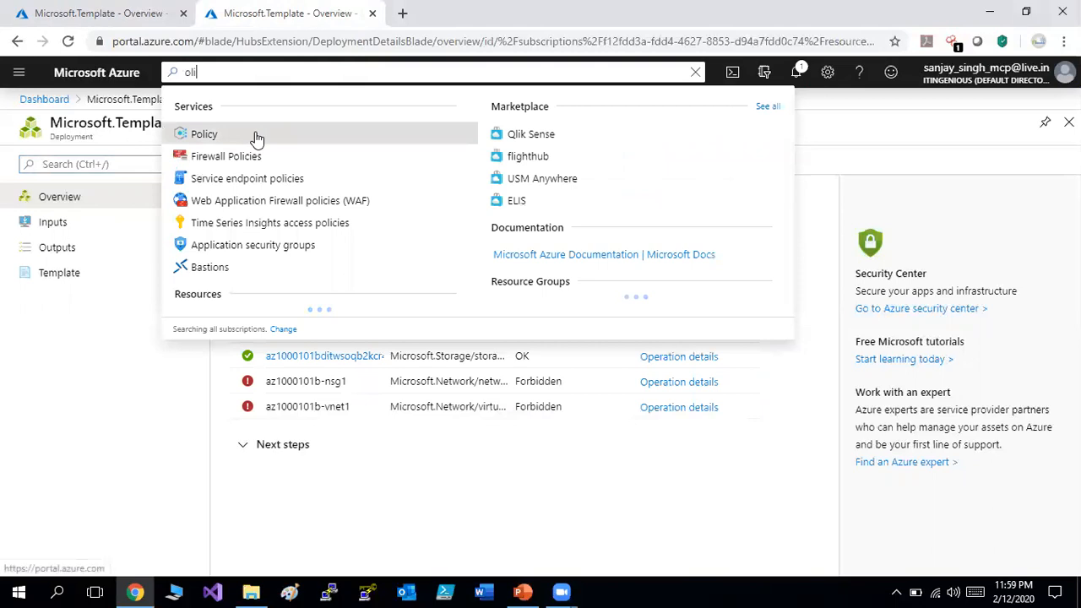
{"action": "left_click", "coordinate": [255, 133]}
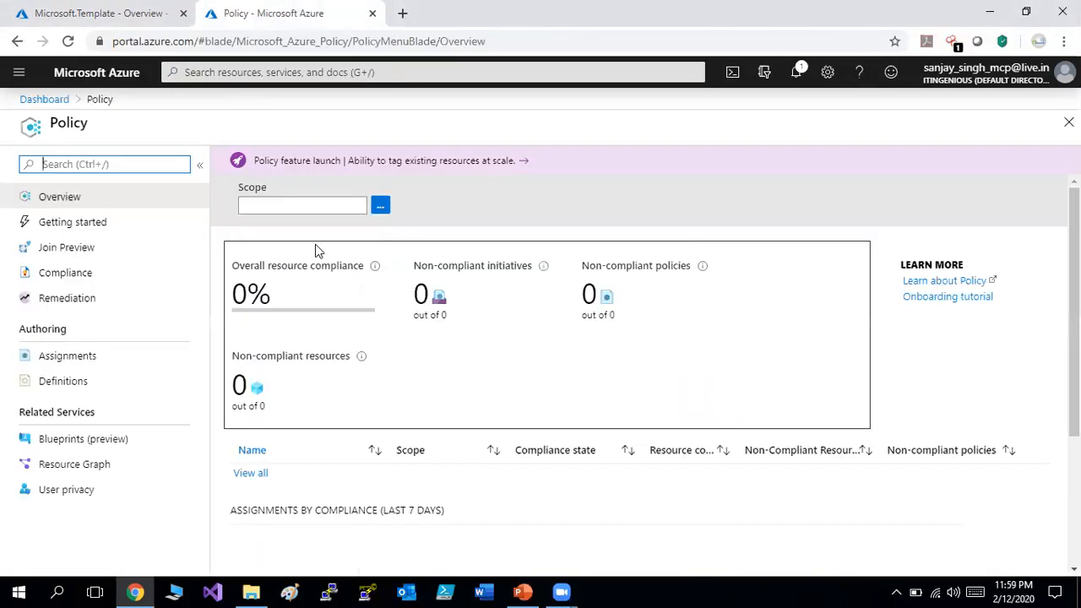
{"action": "left_click", "coordinate": [74, 384]}
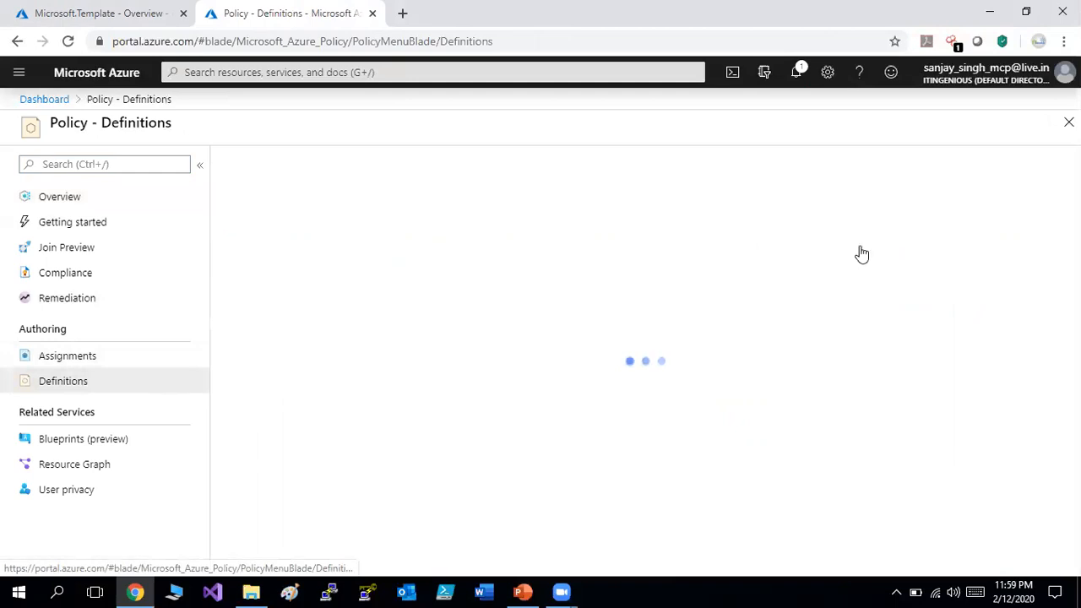
Try name filters like 'vm', 'specifie' and 'sree', then clear the filter.
{"action": "left_click", "coordinate": [947, 210]}
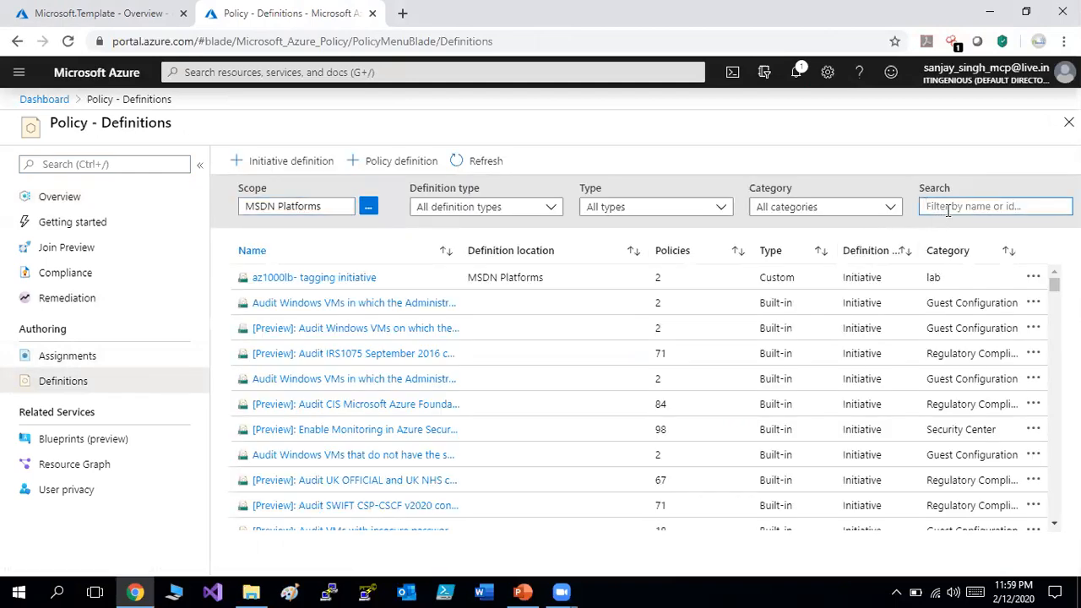
{"action": "type", "text": "vm"}
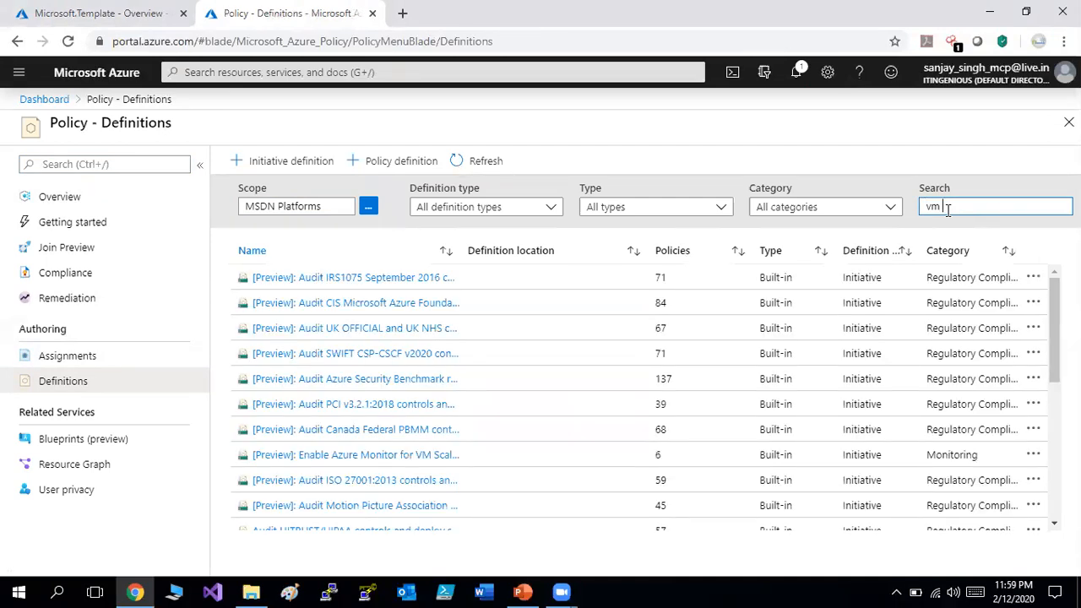
{"action": "type", "text": " vm"}
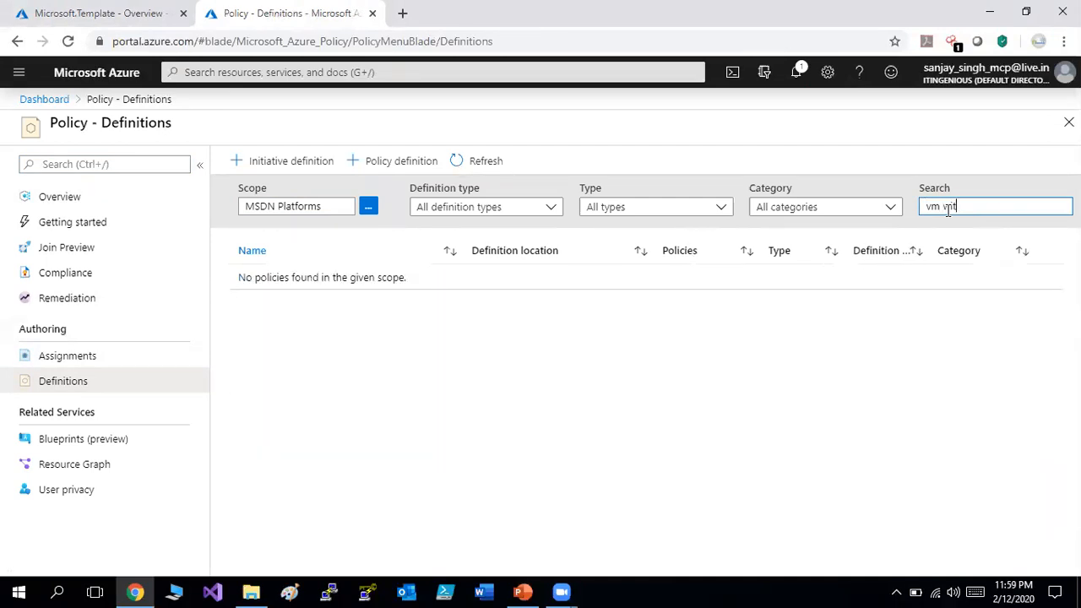
{"action": "key", "text": "BackSpace"}
{"action": "key", "text": "BackSpace"}
{"action": "key", "text": "BackSpace"}
{"action": "key", "text": "BackSpace"}
{"action": "key", "text": "BackSpace"}
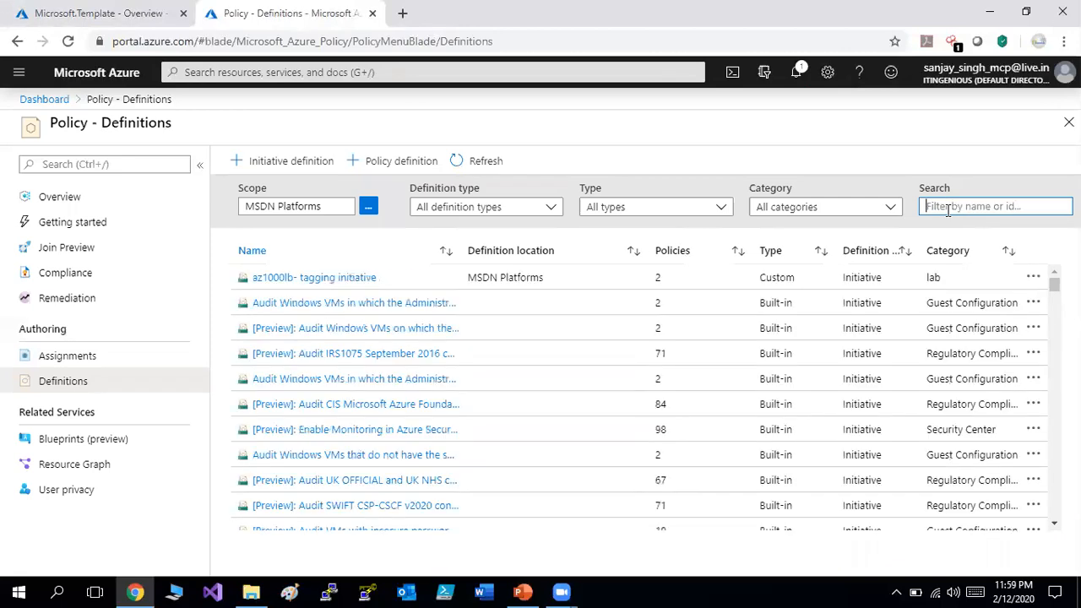
{"action": "type", "text": "spe"}
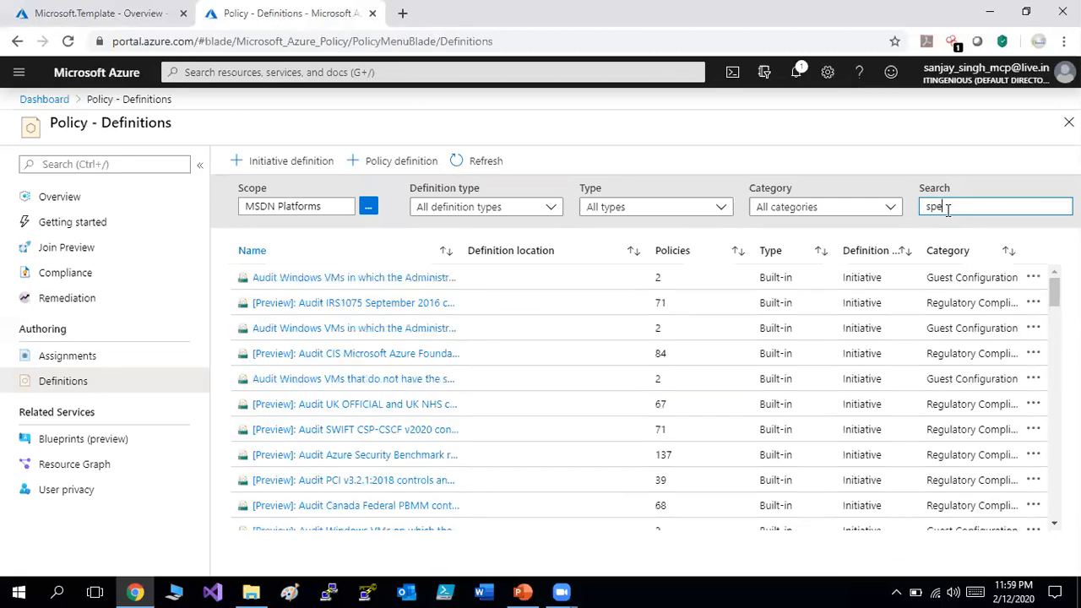
{"action": "type", "text": "c"}
{"action": "type", "text": "ified"}
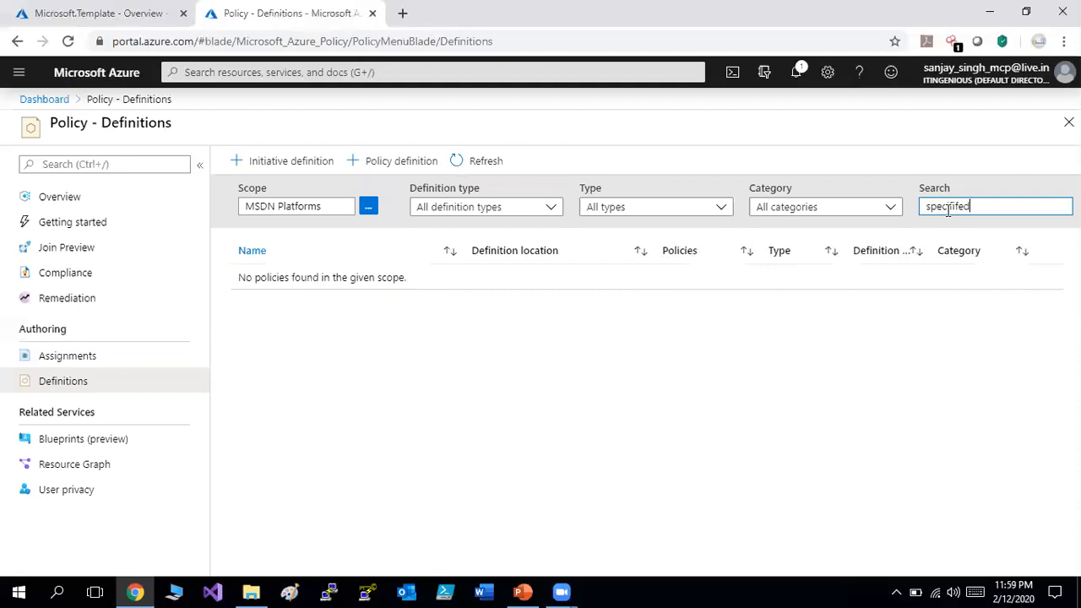
{"action": "key", "text": "BackSpace"}
{"action": "key", "text": "BackSpace"}
{"action": "key", "text": "BackSpace"}
{"action": "key", "text": "BackSpace"}
{"action": "key", "text": "BackSpace"}
{"action": "key", "text": "BackSpace"}
{"action": "key", "text": "BackSpace"}
{"action": "key", "text": "BackSpace"}
{"action": "key", "text": "BackSpace"}
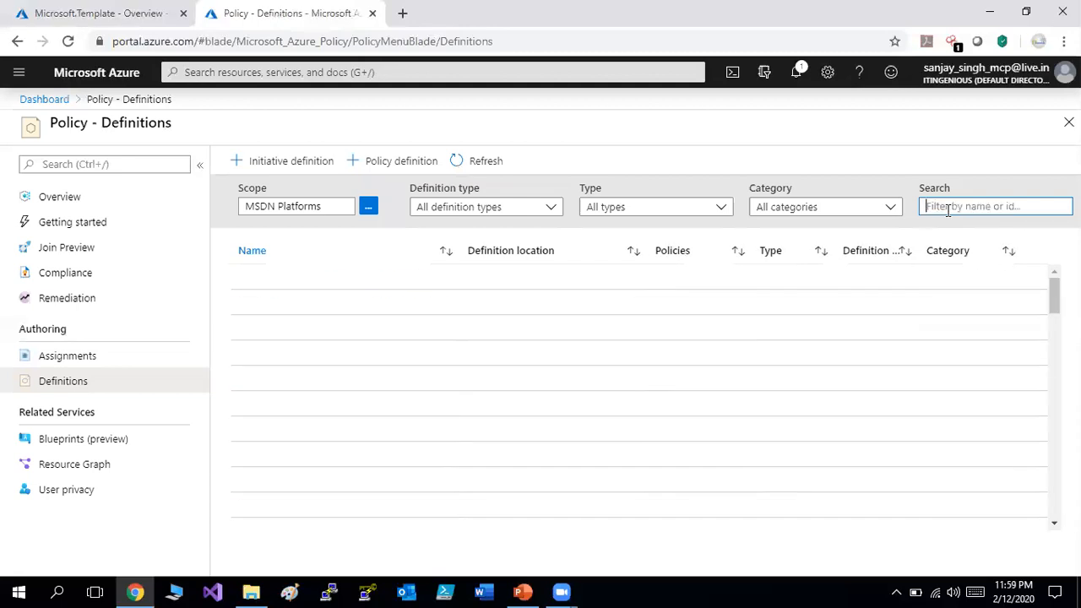
{"action": "type", "text": "vm "}
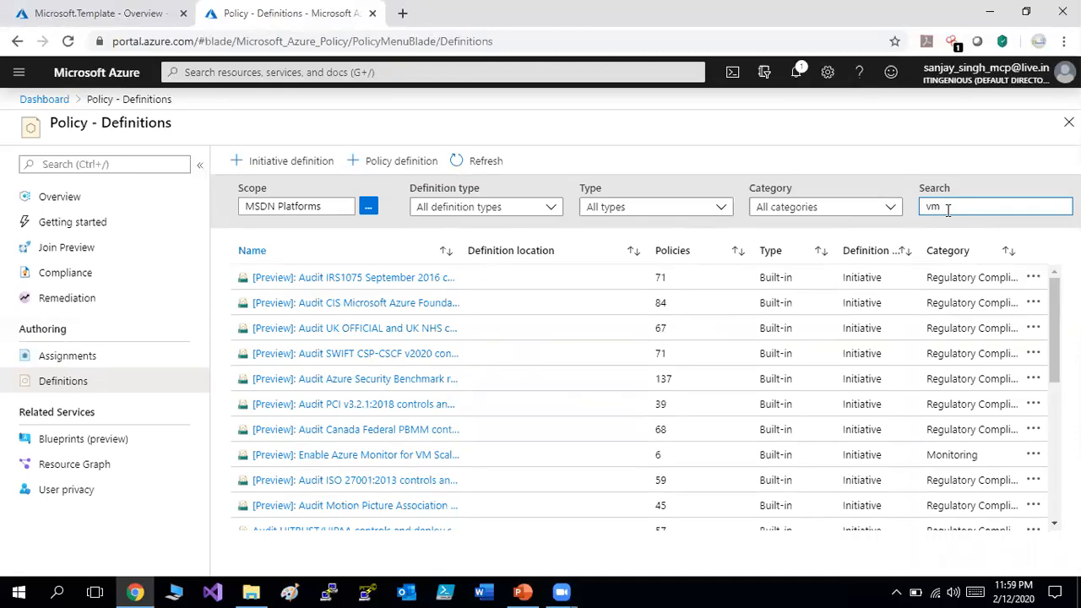
{"action": "type", "text": "with"}
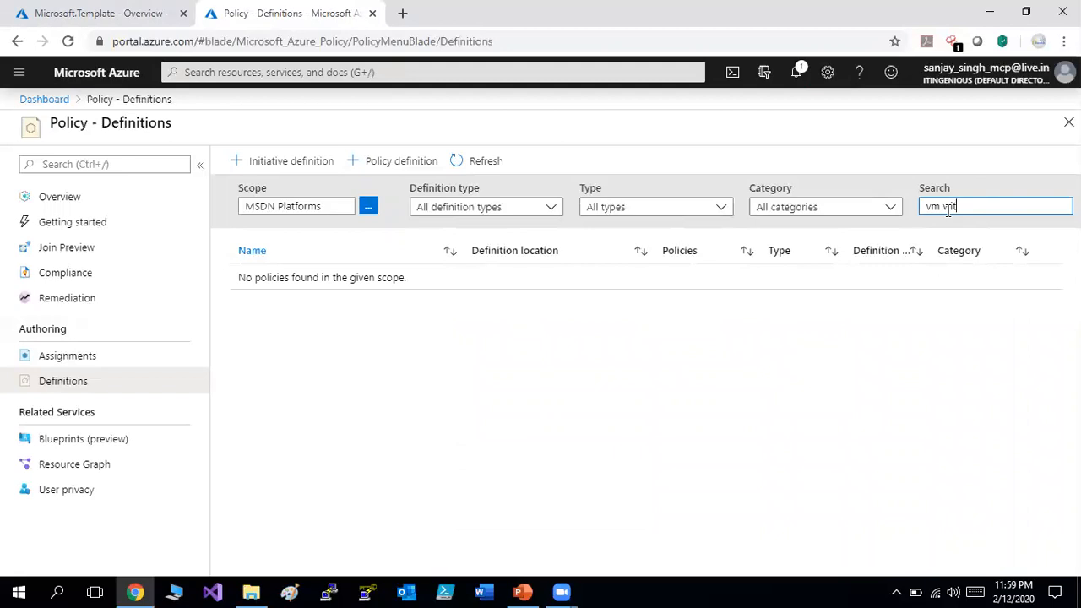
{"action": "key", "text": "BackSpace"}
{"action": "key", "text": "BackSpace"}
{"action": "key", "text": "BackSpace"}
{"action": "key", "text": "BackSpace"}
{"action": "key", "text": "BackSpace"}
{"action": "type", "text": "sree"}
{"action": "key", "text": "Left"}
{"action": "key", "text": "BackSpace"}
{"action": "key", "text": "BackSpace"}
{"action": "key", "text": "BackSpace"}
{"action": "key", "text": "BackSpace"}
{"action": "key", "text": "BackSpace"}
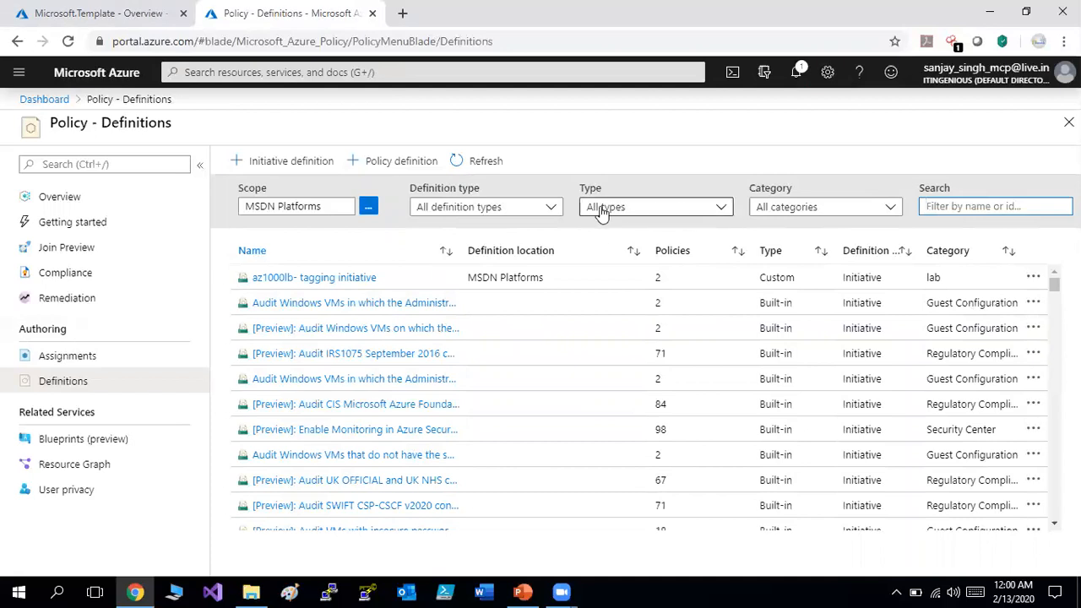
Filter definitions to only the Compute category and scroll to Allowed virtual machine SKUs.
{"action": "left_click", "coordinate": [558, 211]}
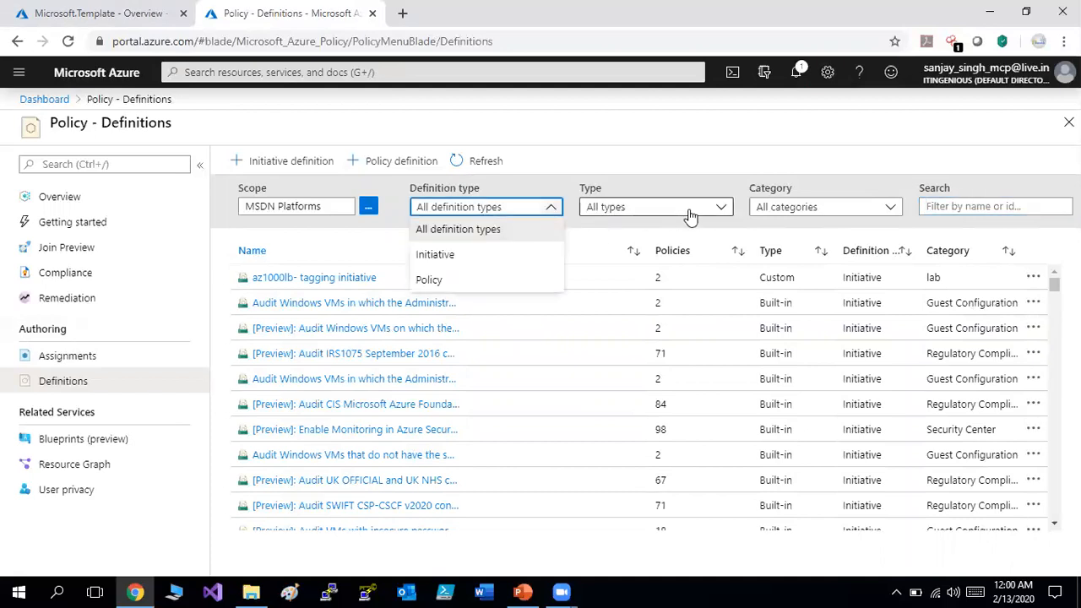
{"action": "left_click", "coordinate": [725, 211]}
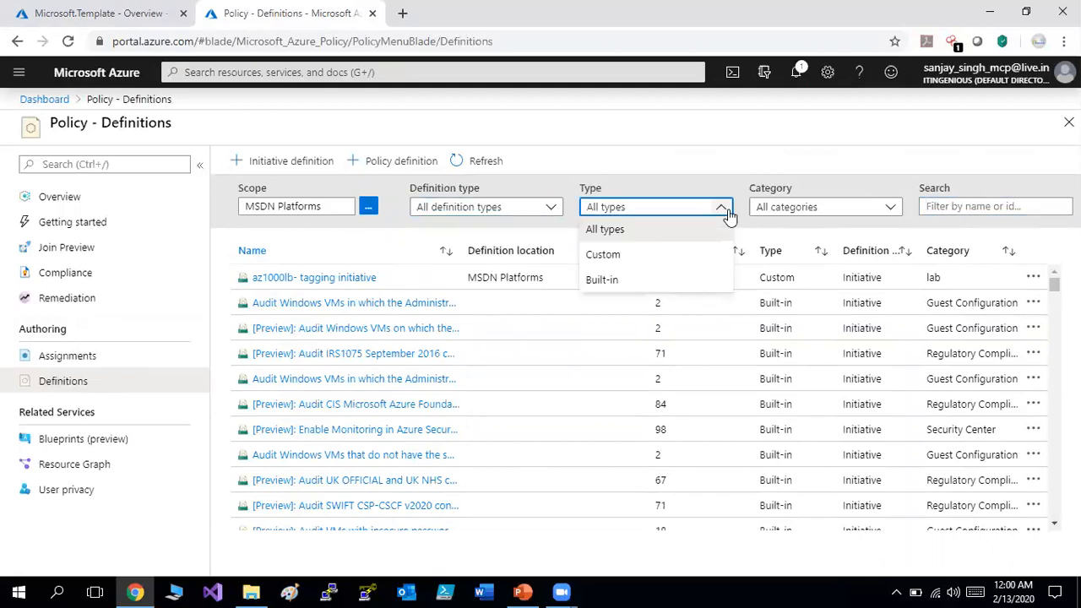
{"action": "left_click", "coordinate": [868, 215]}
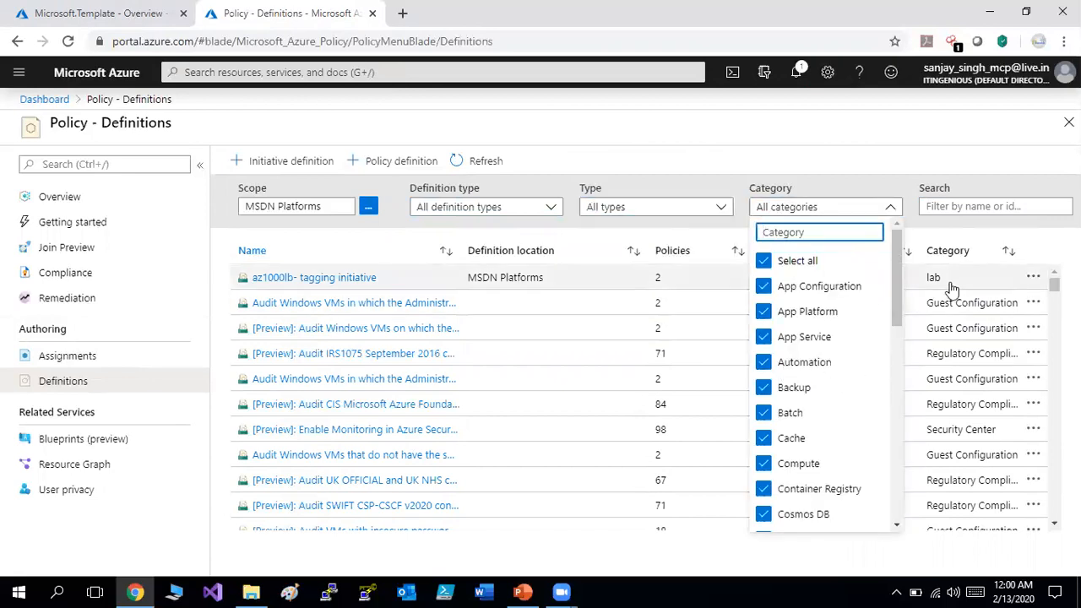
{"action": "left_click", "coordinate": [762, 261]}
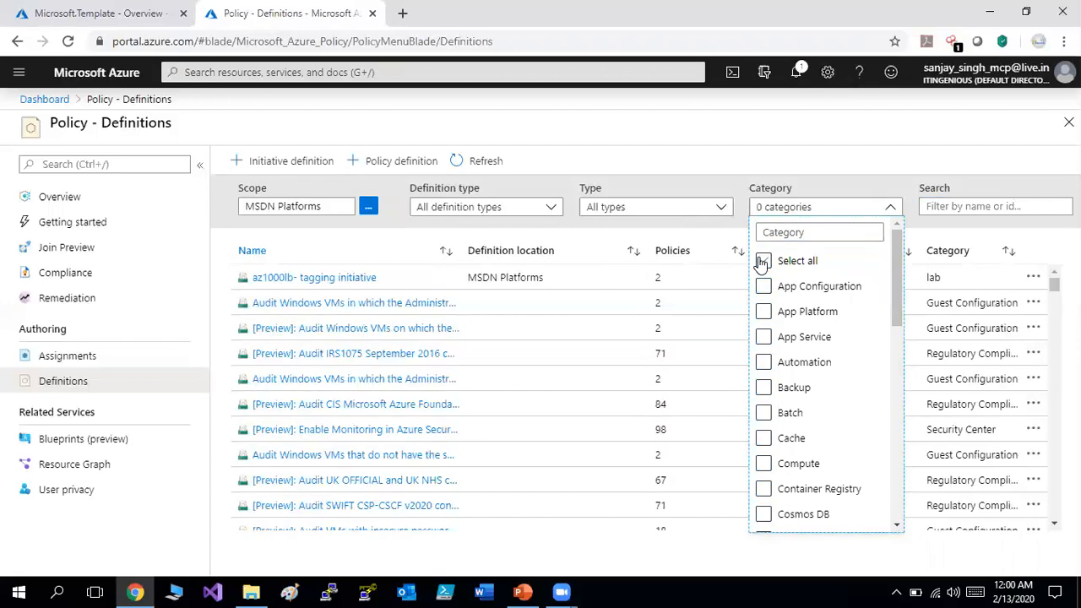
{"action": "left_click", "coordinate": [763, 464]}
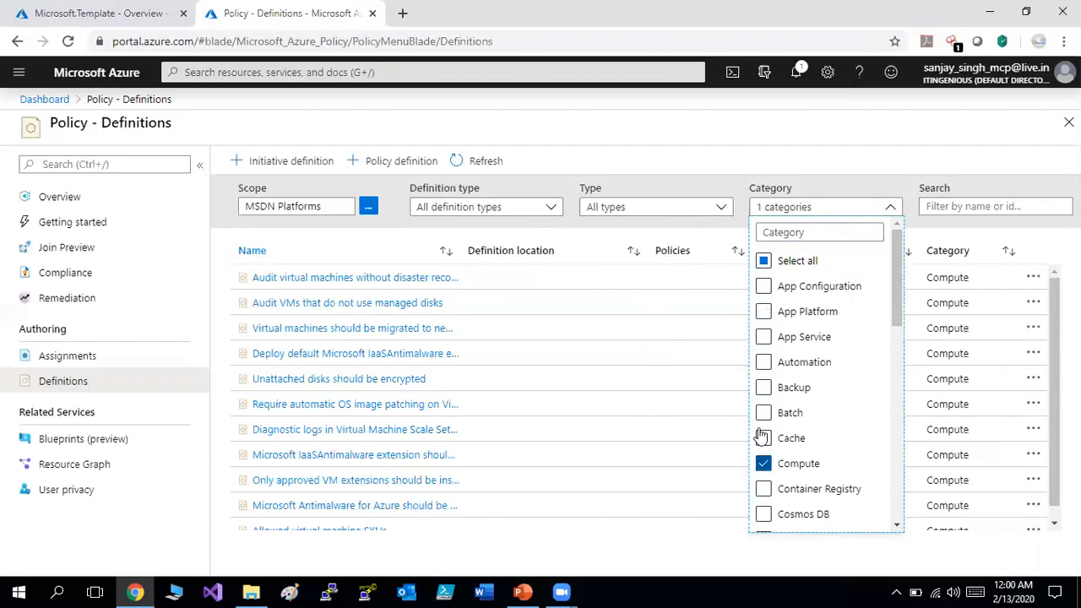
{"action": "left_click", "coordinate": [794, 155]}
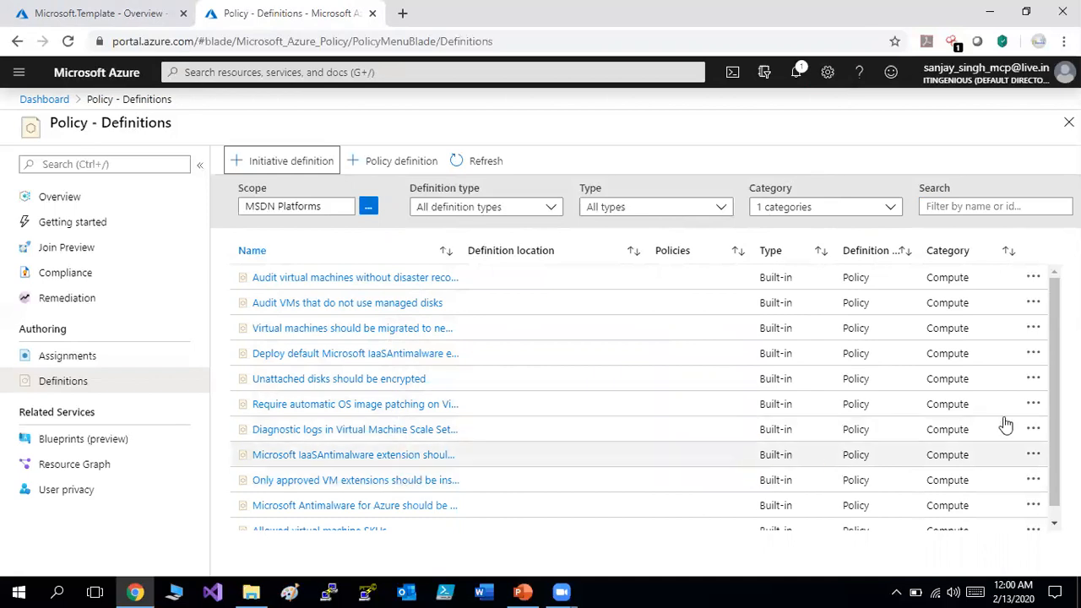
{"action": "scroll", "coordinate": [1052, 422], "scroll_direction": "down", "scroll_amount": 1}
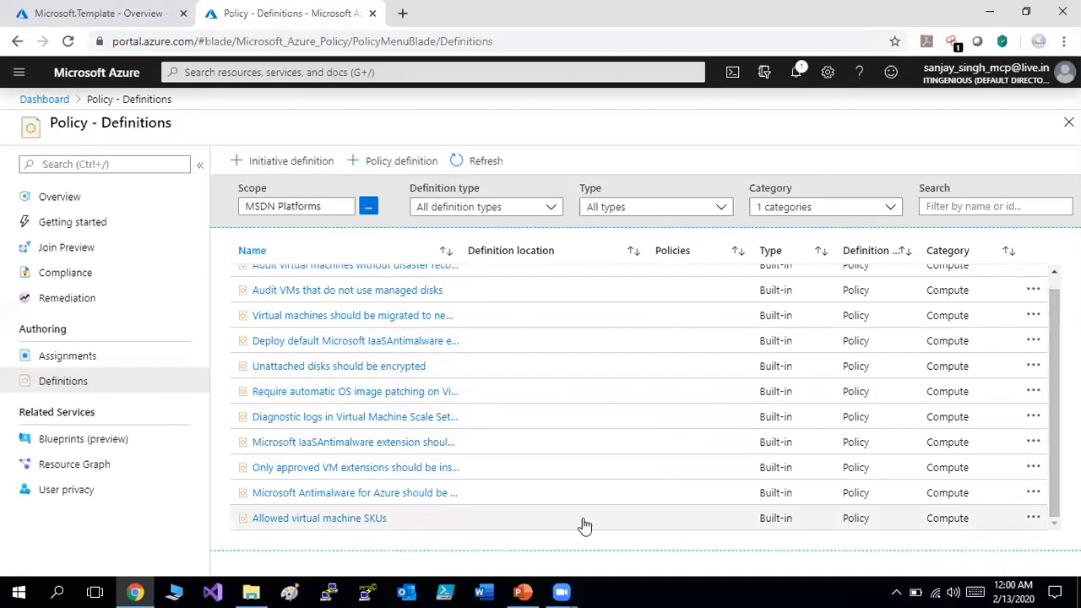
Review the Allowed virtual machine SKUs JSON rule with its Deny effect, then duplicate the definition.
{"action": "left_click", "coordinate": [328, 518]}
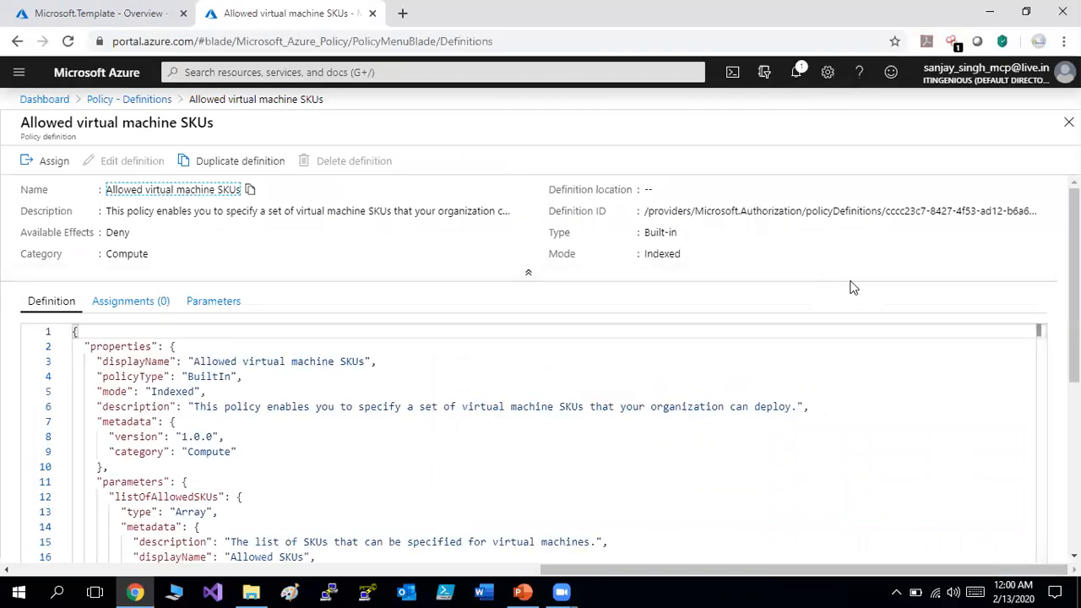
{"action": "scroll", "coordinate": [540, 371], "scroll_direction": "down", "scroll_amount": 5}
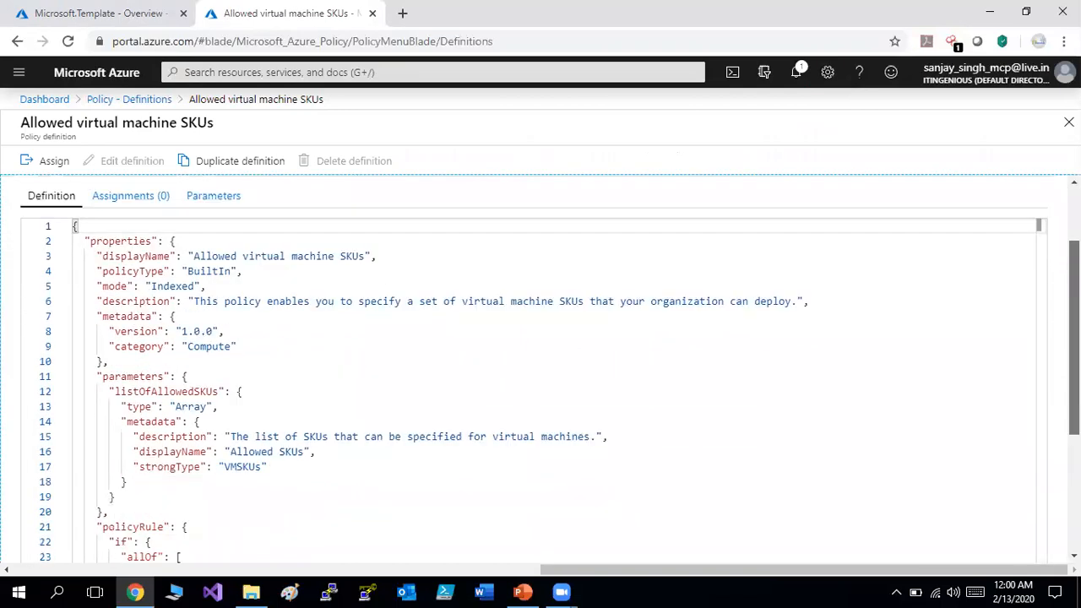
{"action": "scroll", "coordinate": [551, 369], "scroll_direction": "down", "scroll_amount": 1}
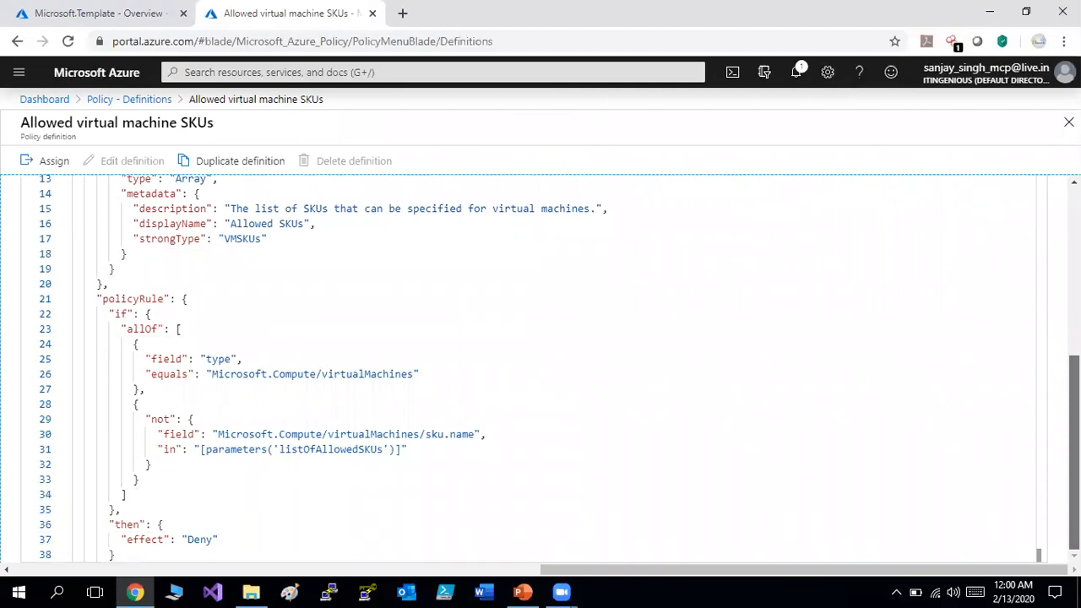
{"action": "scroll", "coordinate": [540, 371], "scroll_direction": "up", "scroll_amount": 6}
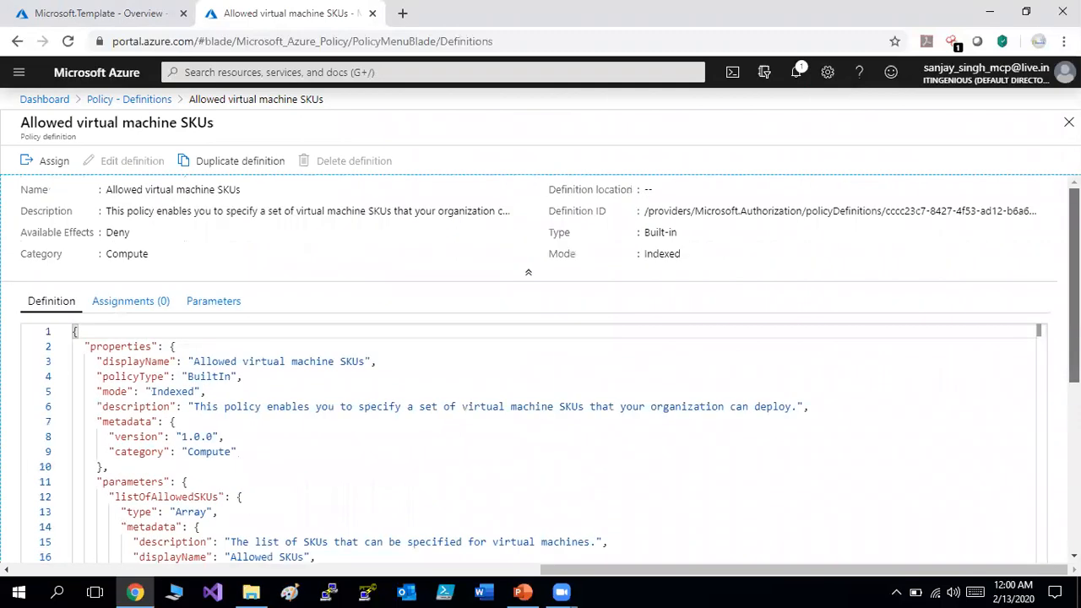
{"action": "left_click", "coordinate": [232, 160]}
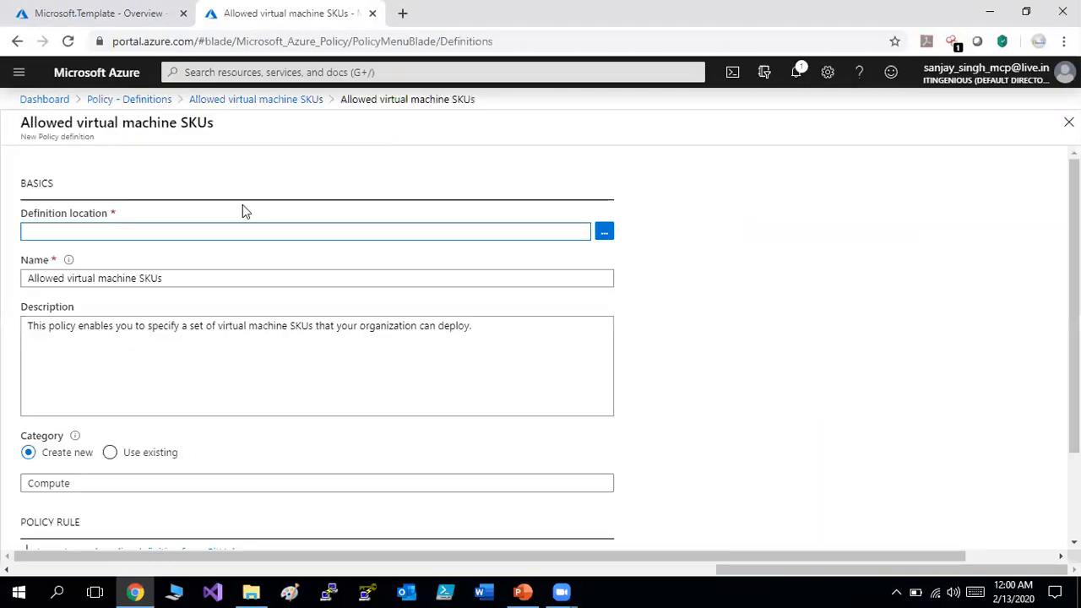
Set location to MSDN Platforms and rename the copy 'vmpolicy-Allowed virtual machine SKUs'.
{"action": "left_click", "coordinate": [610, 238]}
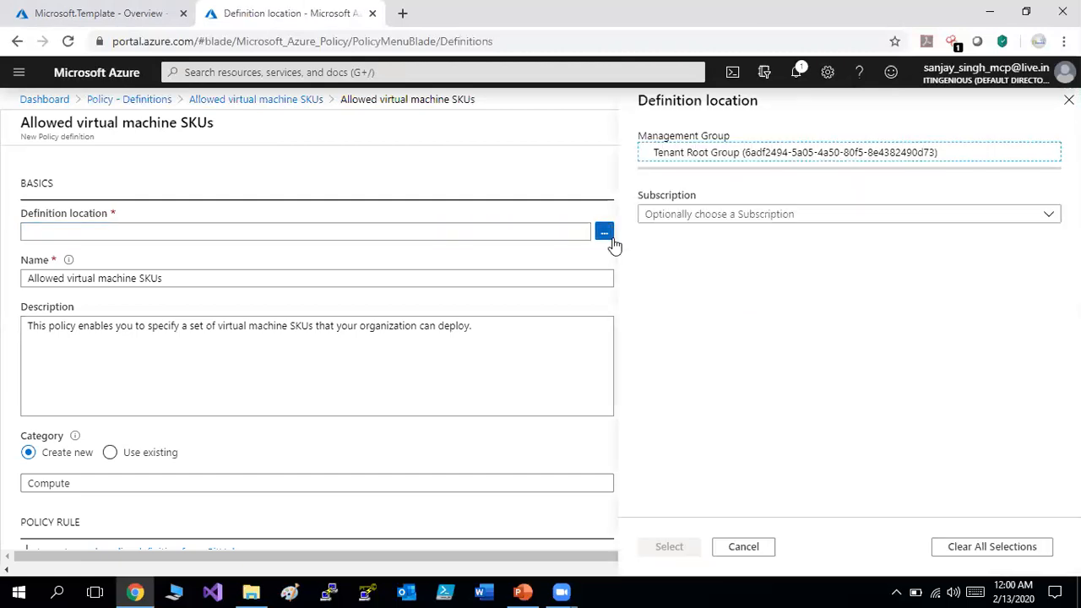
{"action": "left_click", "coordinate": [783, 215]}
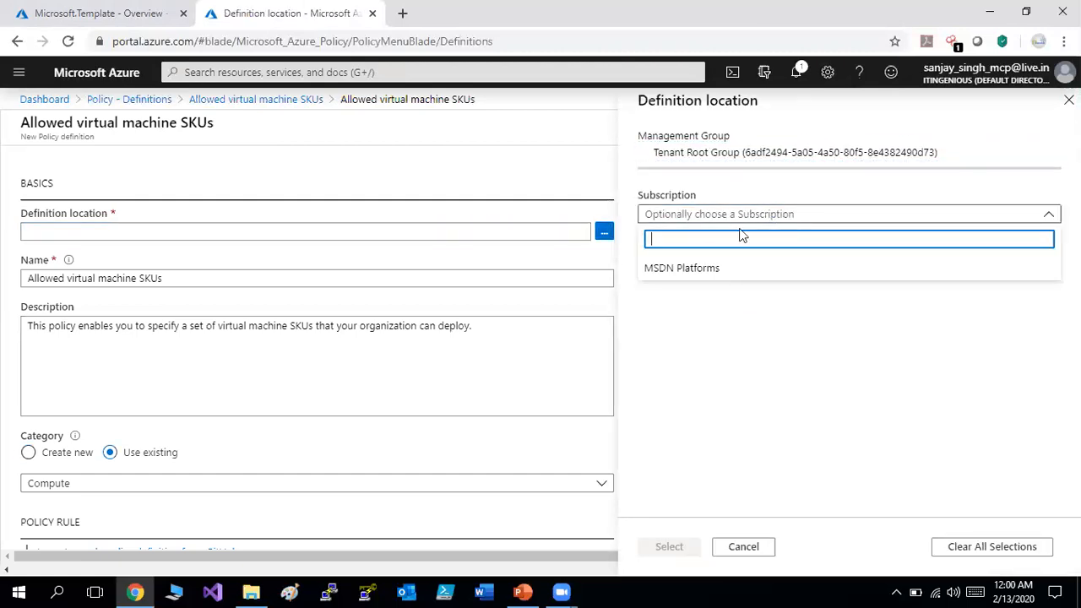
{"action": "left_click", "coordinate": [688, 268]}
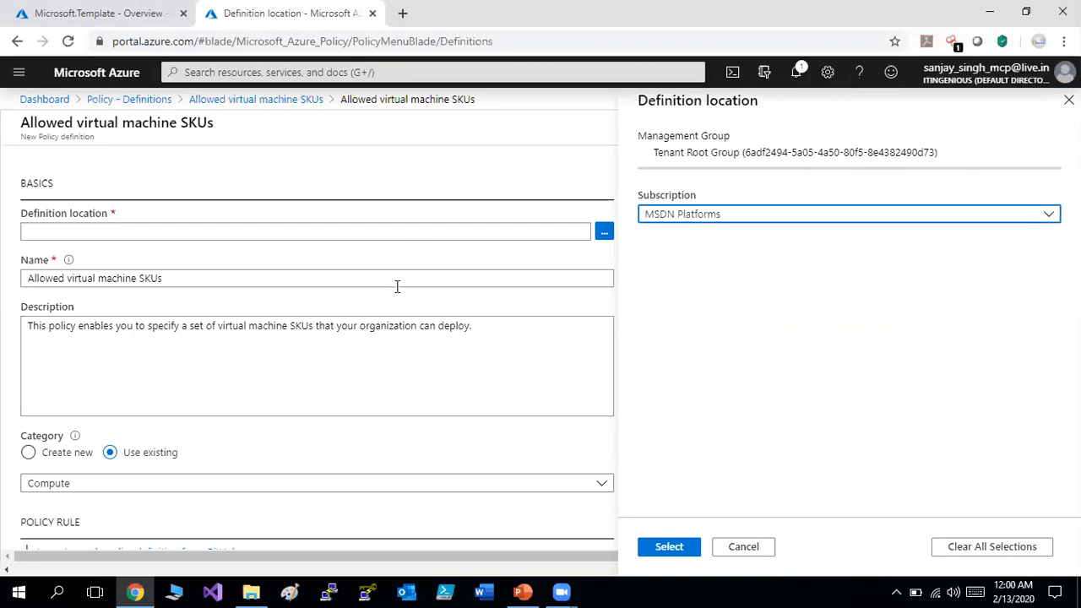
{"action": "left_click", "coordinate": [26, 277]}
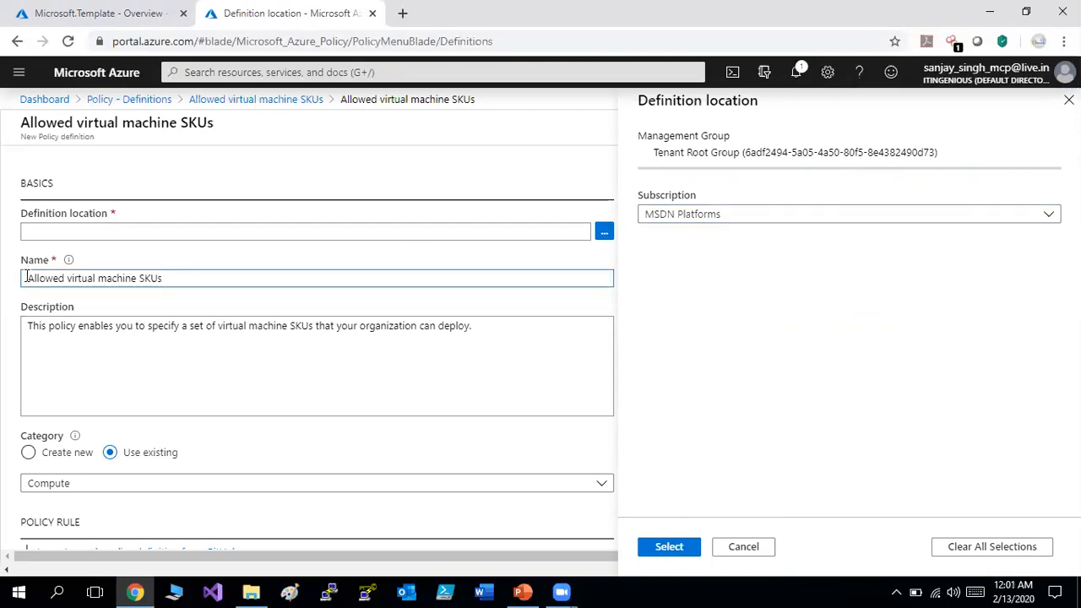
{"action": "type", "text": "vmp"}
{"action": "type", "text": "olicy"}
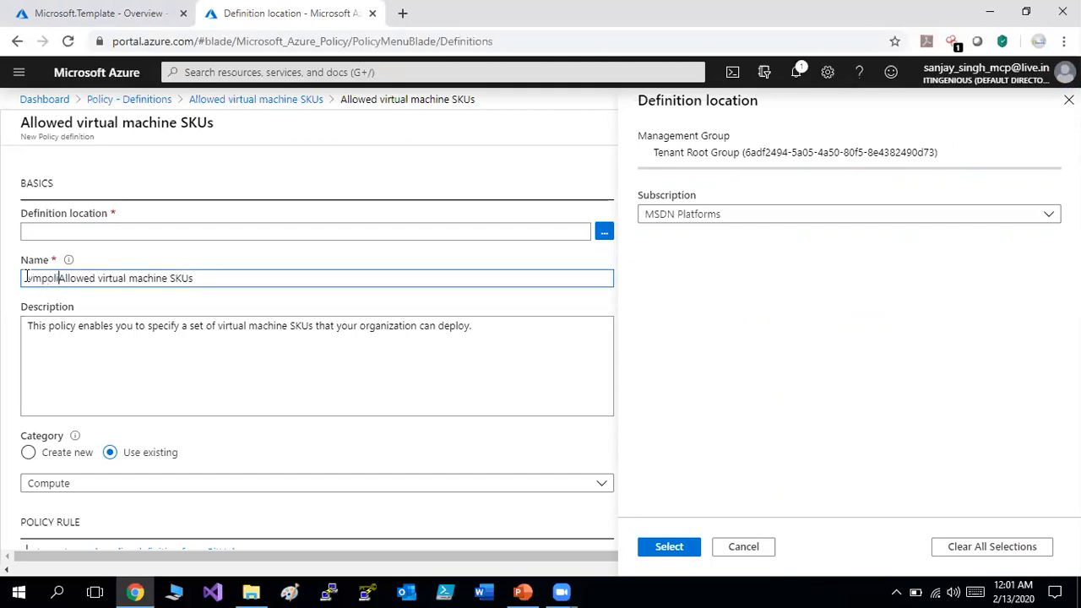
{"action": "type", "text": "-"}
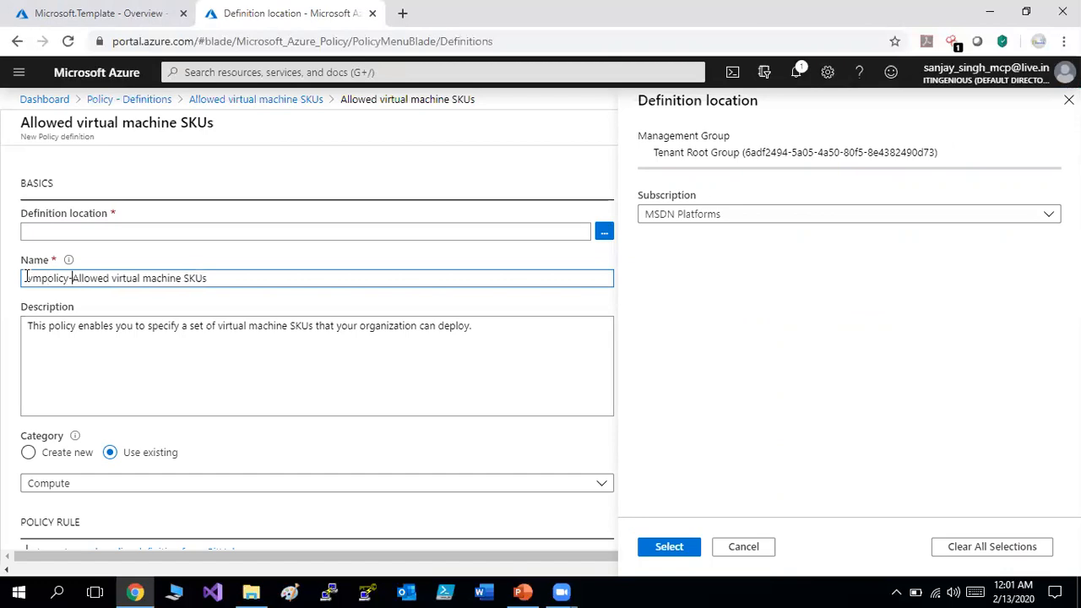
{"action": "left_click", "coordinate": [234, 368]}
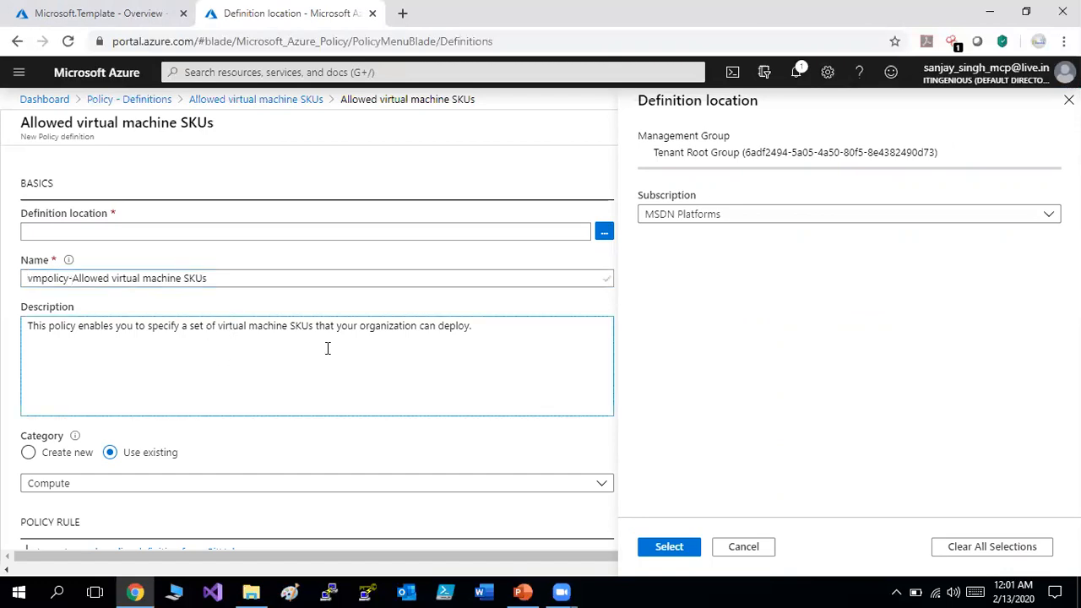
{"action": "left_click", "coordinate": [684, 545]}
Give the definition the new category vm-Compute and save it.
{"action": "scroll", "coordinate": [532, 338], "scroll_direction": "down", "scroll_amount": 3}
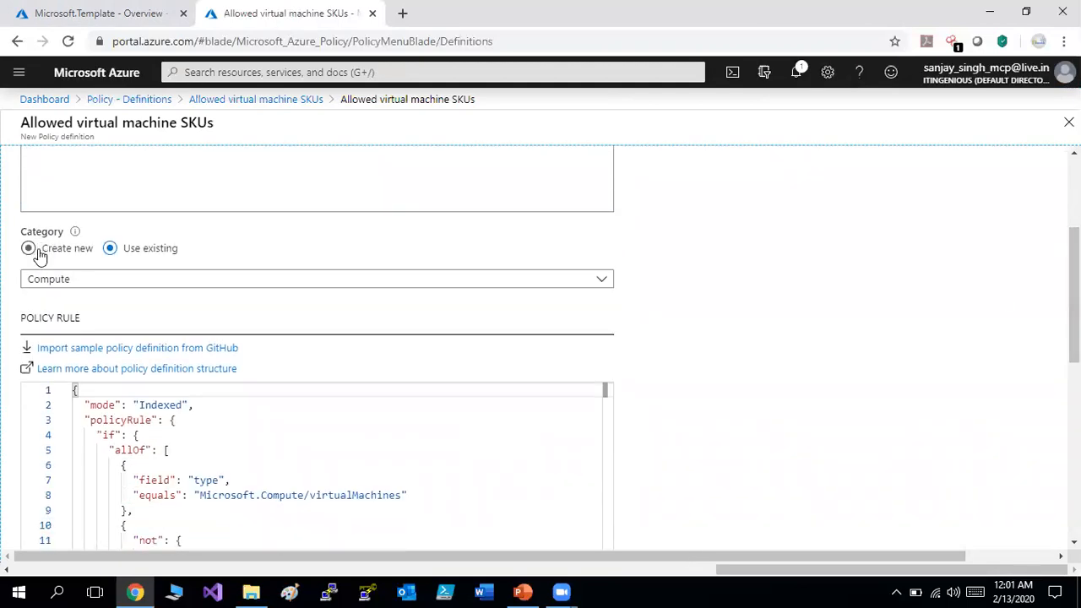
{"action": "left_click", "coordinate": [32, 250]}
{"action": "left_click", "coordinate": [26, 281]}
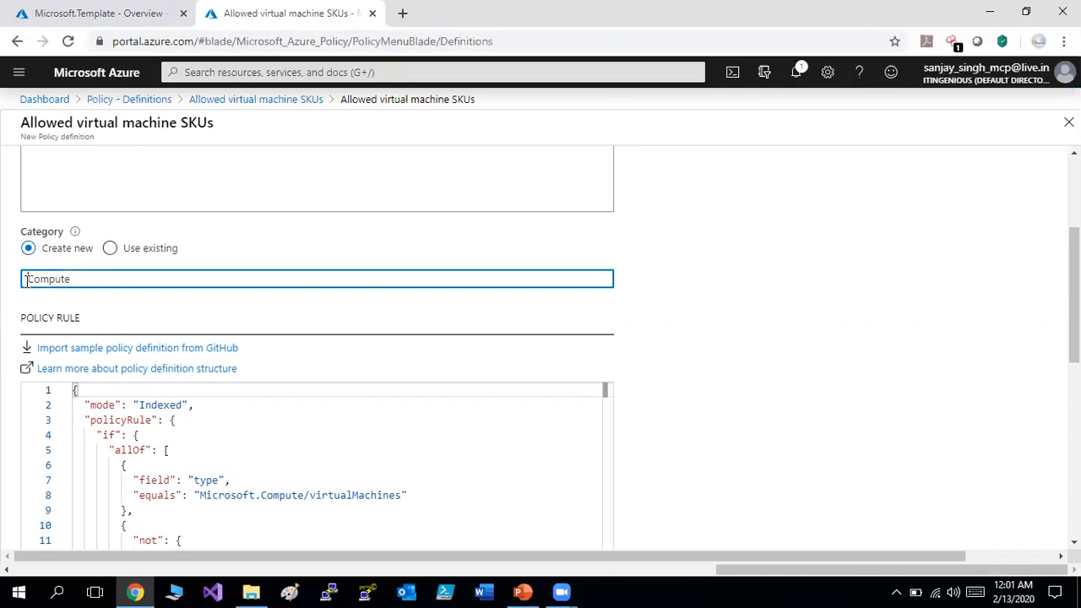
{"action": "type", "text": "vm-"}
{"action": "scroll", "coordinate": [549, 346], "scroll_direction": "down", "scroll_amount": 3}
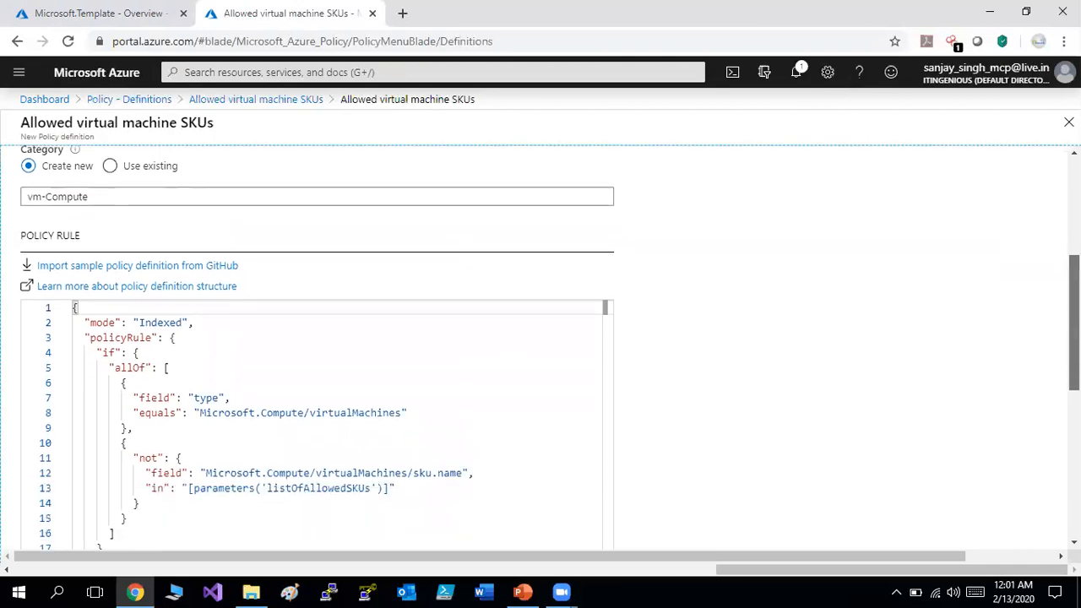
{"action": "scroll", "coordinate": [549, 347], "scroll_direction": "down", "scroll_amount": 6}
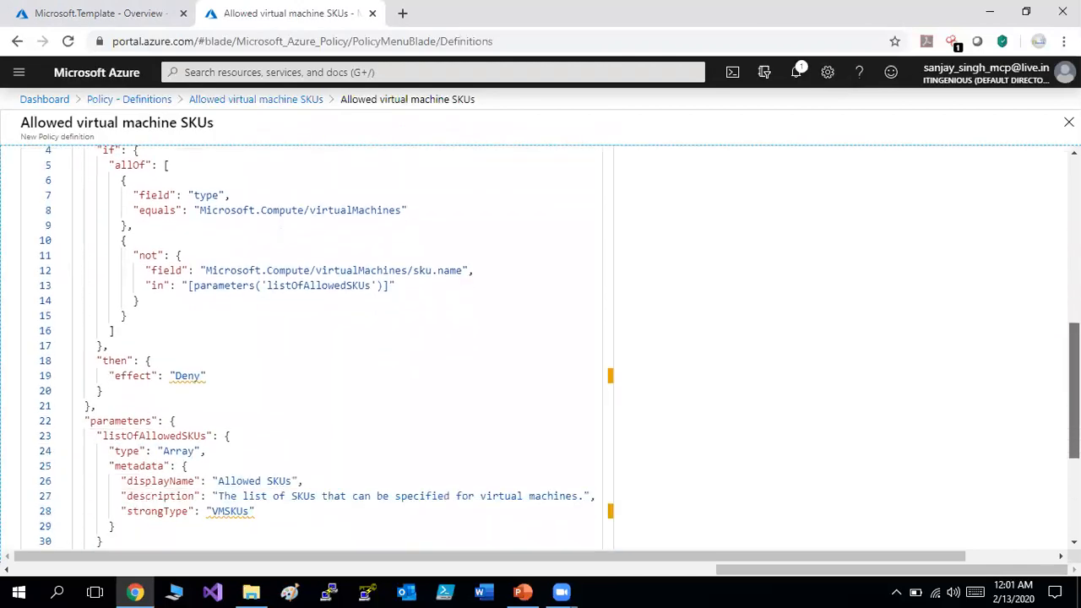
{"action": "scroll", "coordinate": [549, 343], "scroll_direction": "down", "scroll_amount": 1}
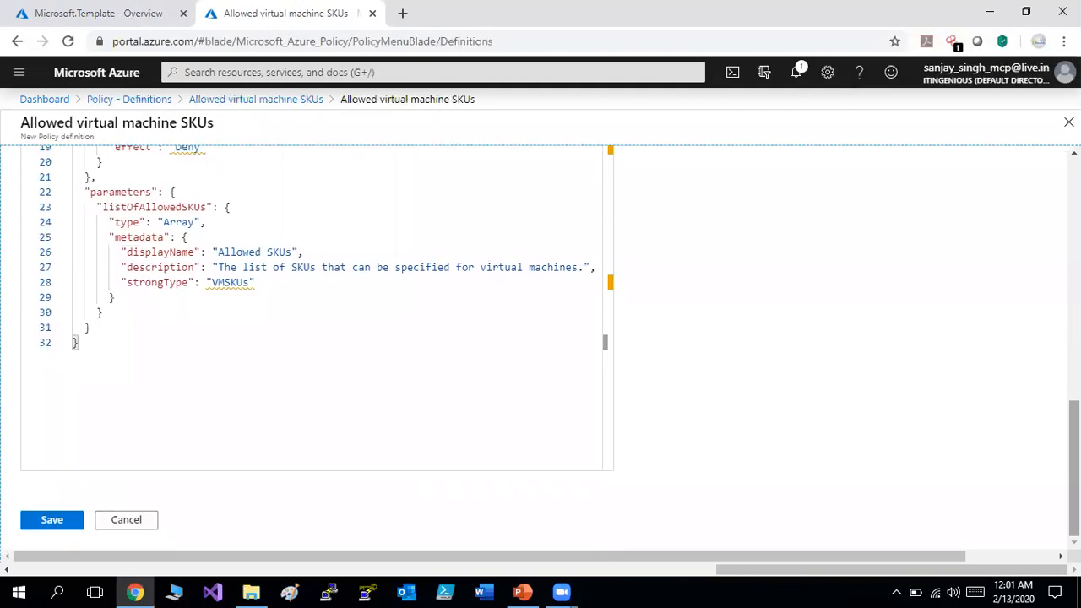
{"action": "scroll", "coordinate": [549, 347], "scroll_direction": "up", "scroll_amount": 10}
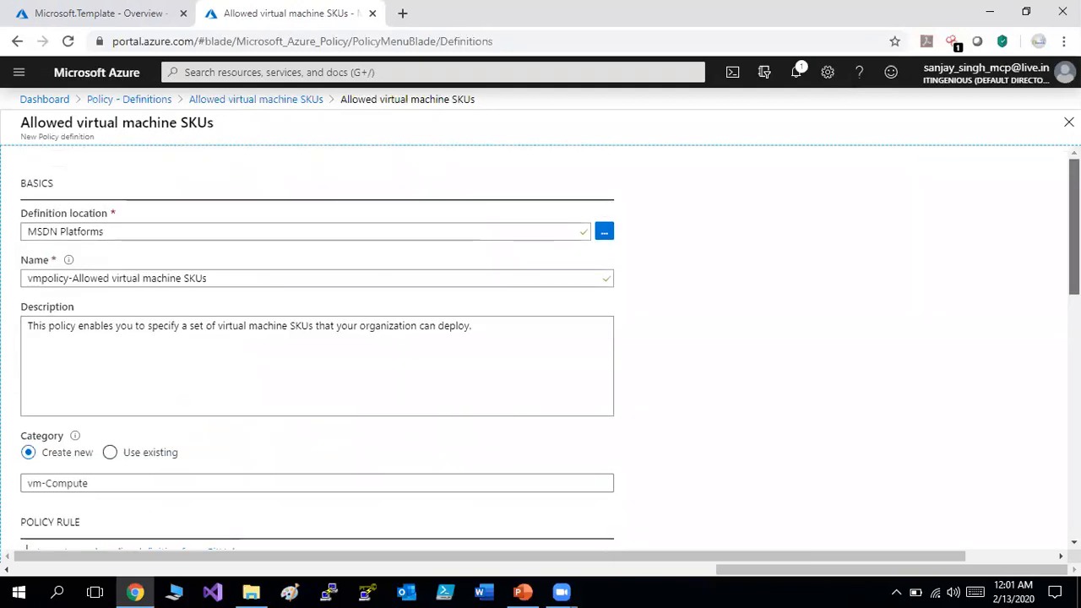
{"action": "scroll", "coordinate": [549, 347], "scroll_direction": "down", "scroll_amount": 5}
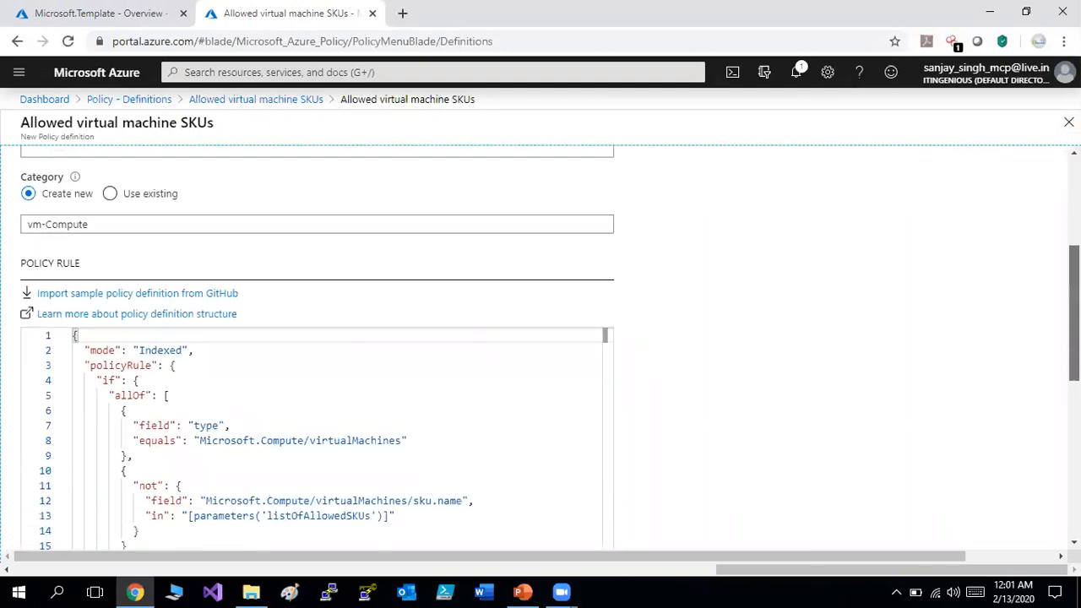
{"action": "scroll", "coordinate": [549, 346], "scroll_direction": "up", "scroll_amount": 3}
{"action": "scroll", "coordinate": [566, 367], "scroll_direction": "up", "scroll_amount": 4}
{"action": "scroll", "coordinate": [566, 367], "scroll_direction": "down", "scroll_amount": 10}
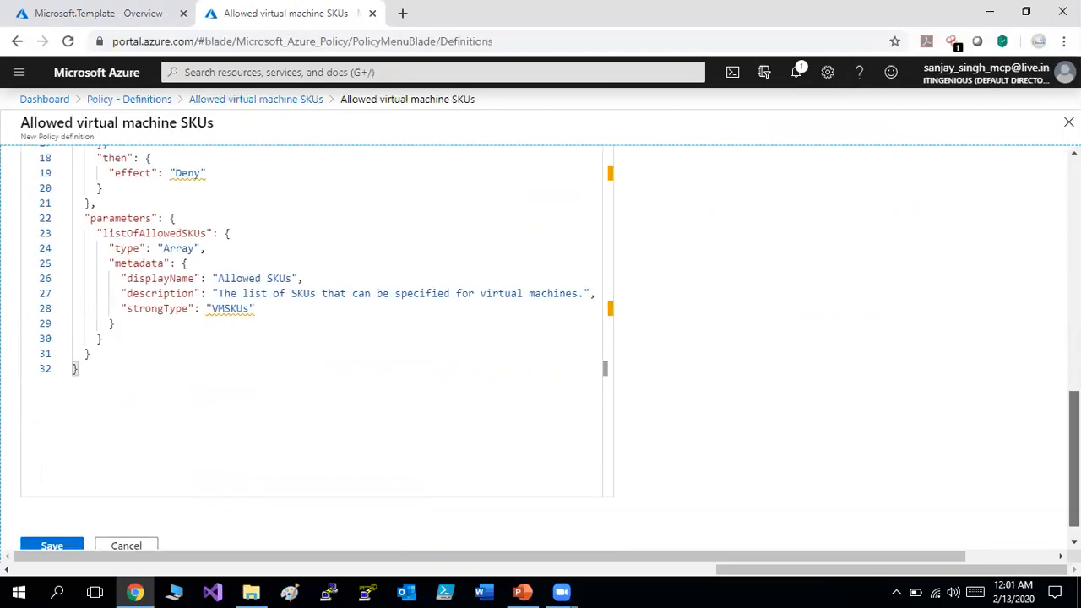
{"action": "left_click", "coordinate": [69, 544]}
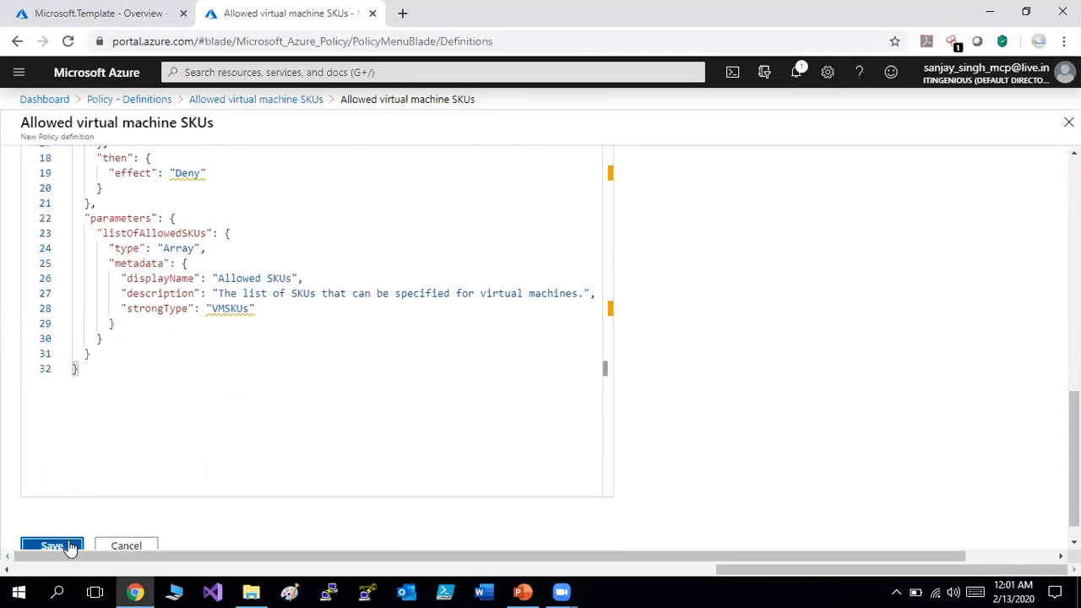
{"action": "scroll", "coordinate": [1074, 287], "scroll_direction": "down", "scroll_amount": 2}
{"action": "scroll", "coordinate": [1075, 287], "scroll_direction": "up", "scroll_amount": 2}
{"action": "scroll", "coordinate": [1074, 287], "scroll_direction": "down", "scroll_amount": 2}
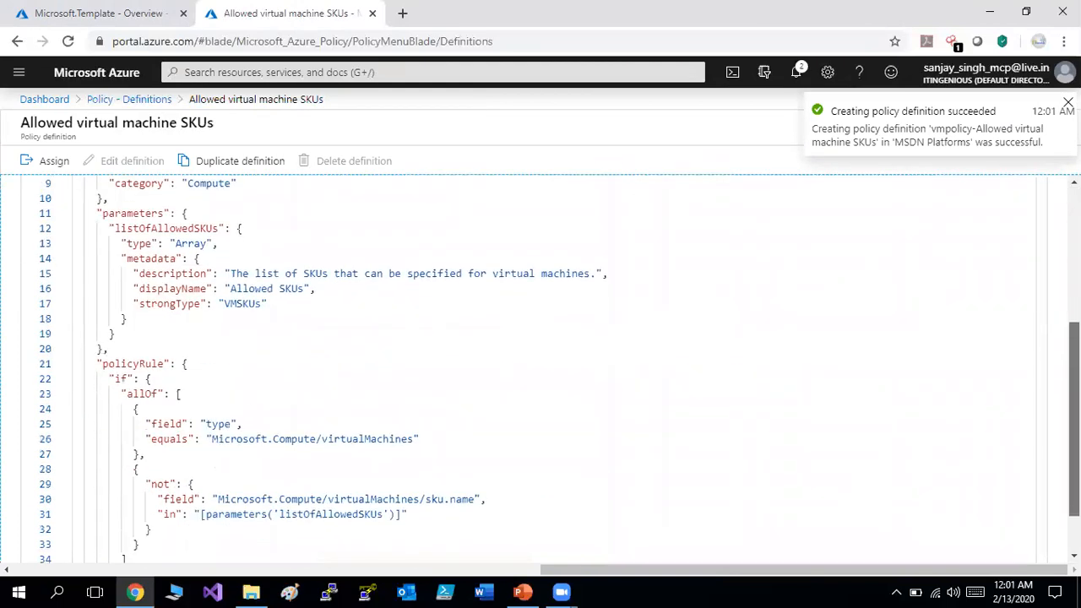
{"action": "scroll", "coordinate": [1075, 287], "scroll_direction": "up", "scroll_amount": 2}
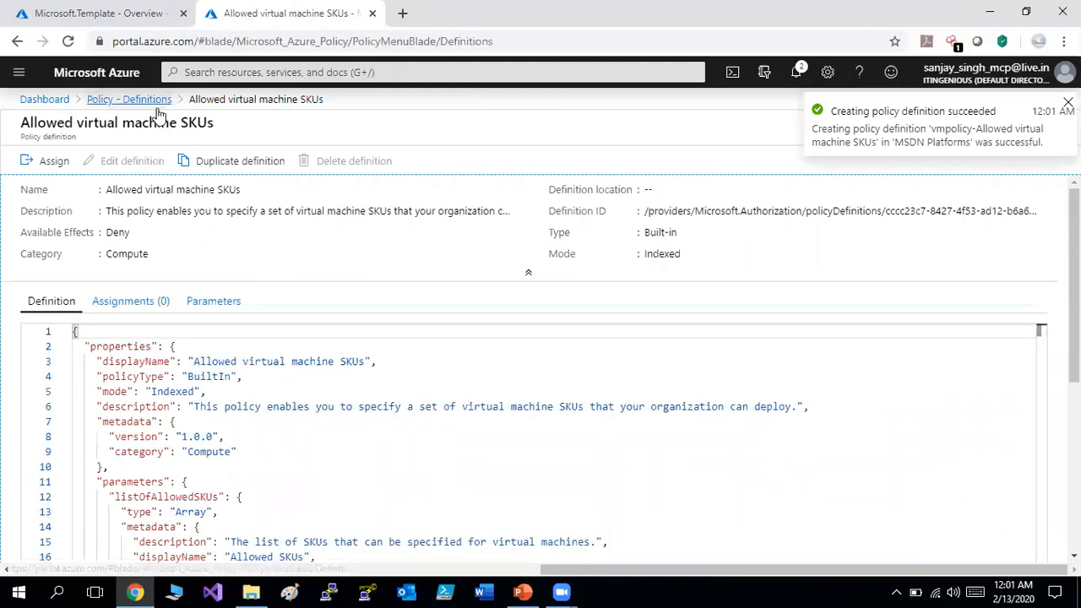
Start a new initiative definition named 'vmpolicy' with description 'policy'.
{"action": "left_click", "coordinate": [160, 100]}
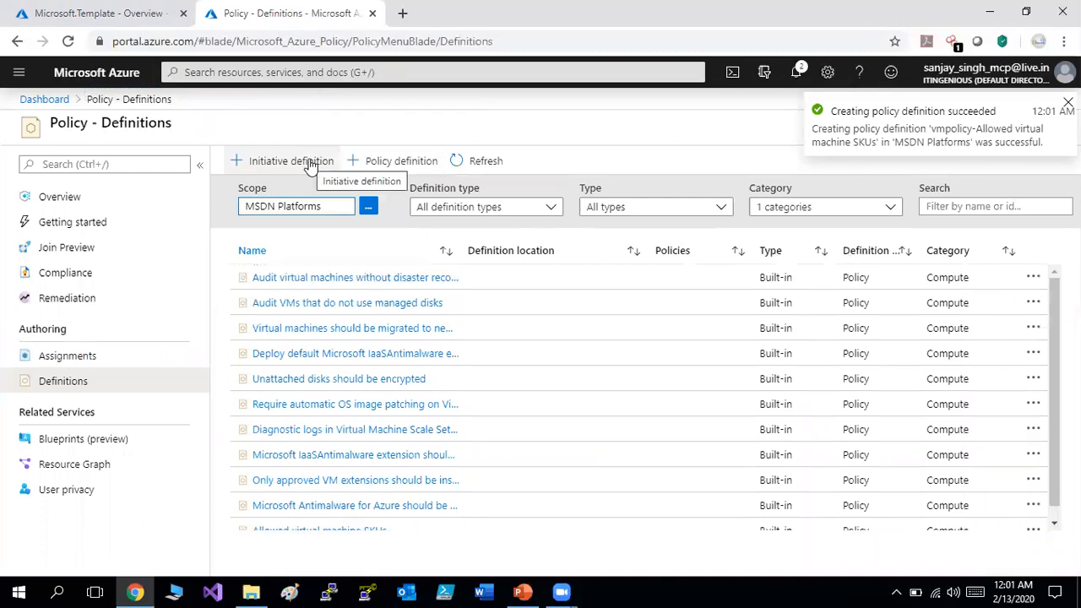
{"action": "left_click", "coordinate": [309, 162]}
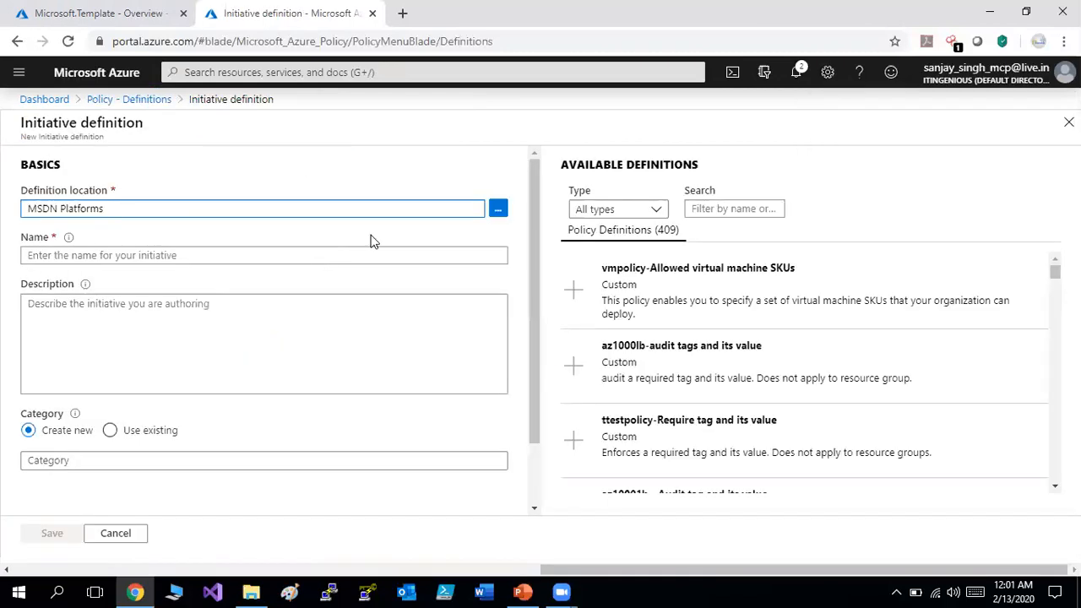
{"action": "left_click", "coordinate": [475, 253]}
{"action": "type", "text": "vmpolicy"}
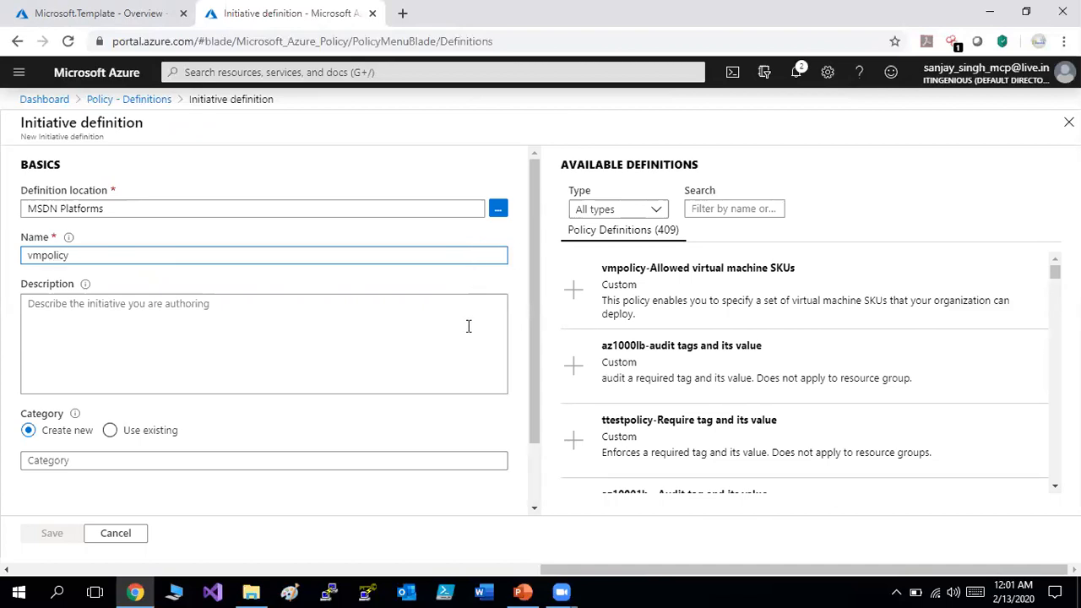
{"action": "left_click", "coordinate": [465, 328]}
{"action": "type", "text": "policy"}
Set the existing category vm-Compute and view the vmpolicy-Allowed virtual machine SKUs definition.
{"action": "left_click", "coordinate": [148, 435]}
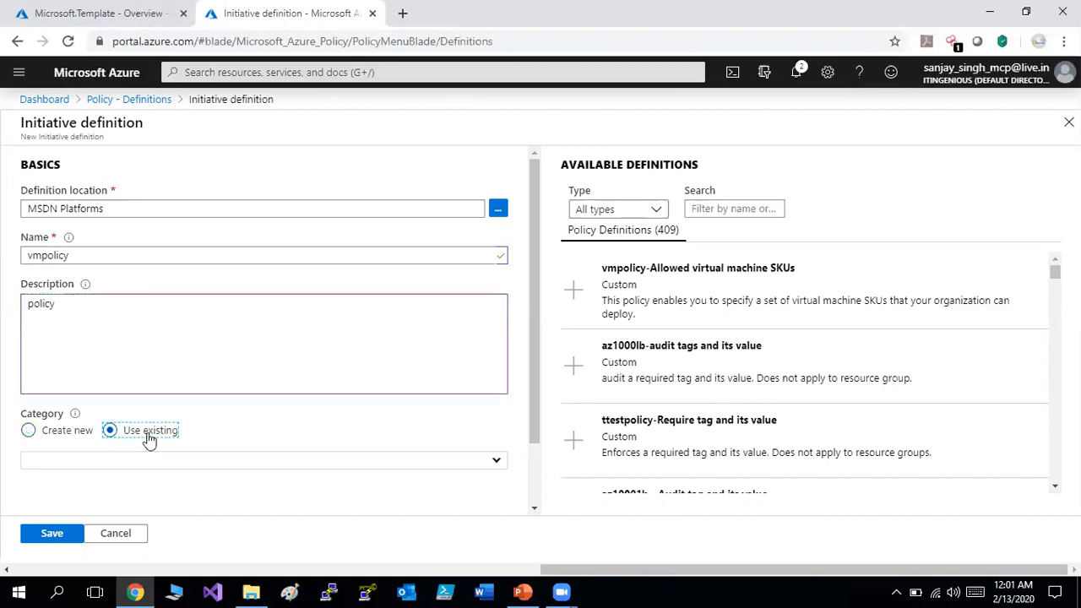
{"action": "left_click", "coordinate": [487, 461]}
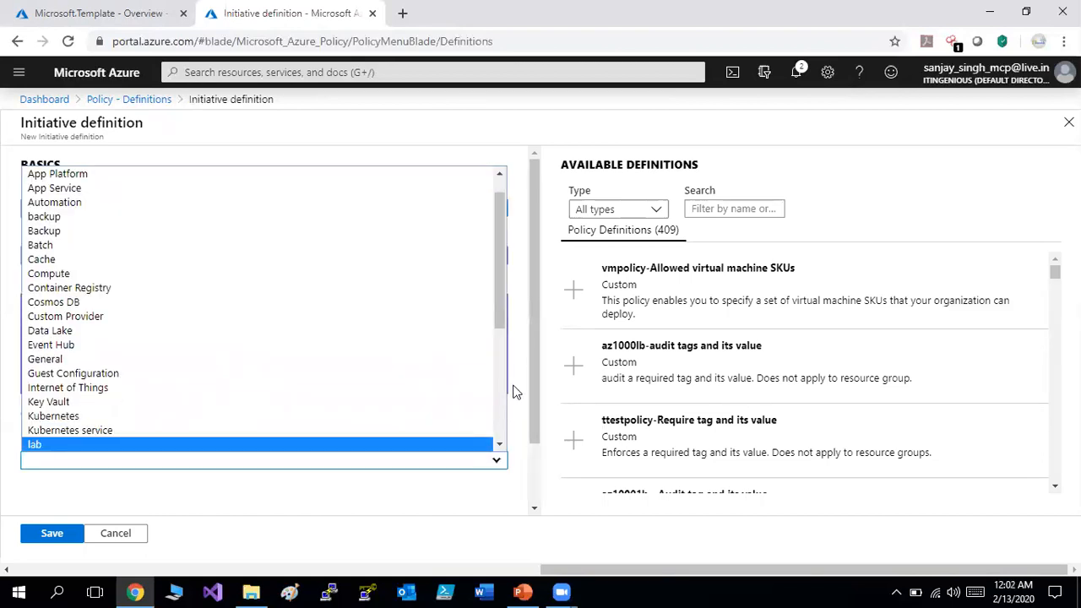
{"action": "left_click_drag", "start_coordinate": [497, 307], "coordinate": [494, 440]}
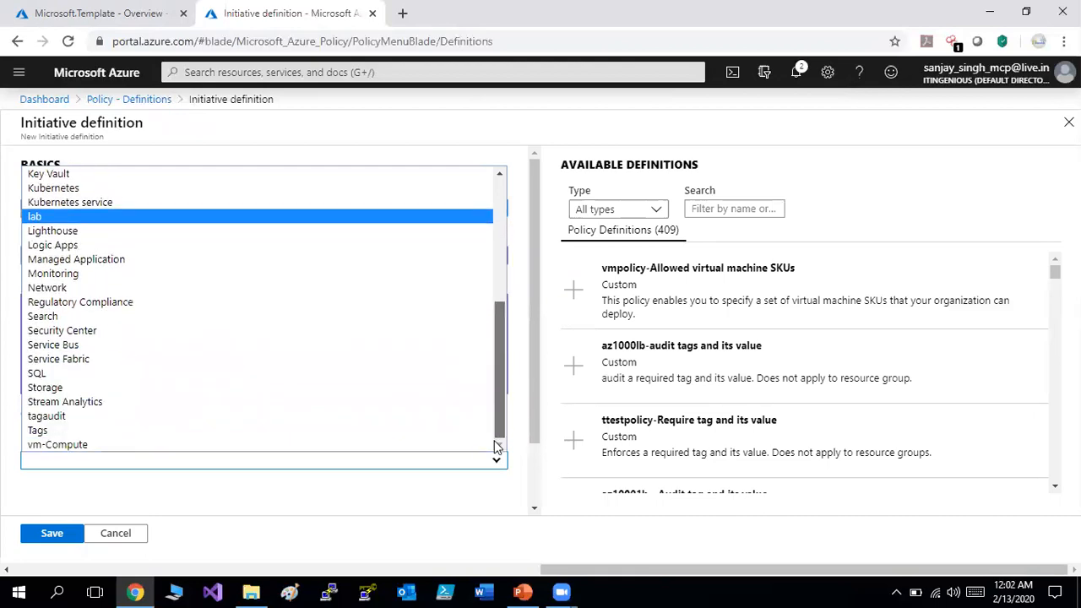
{"action": "left_click", "coordinate": [62, 445]}
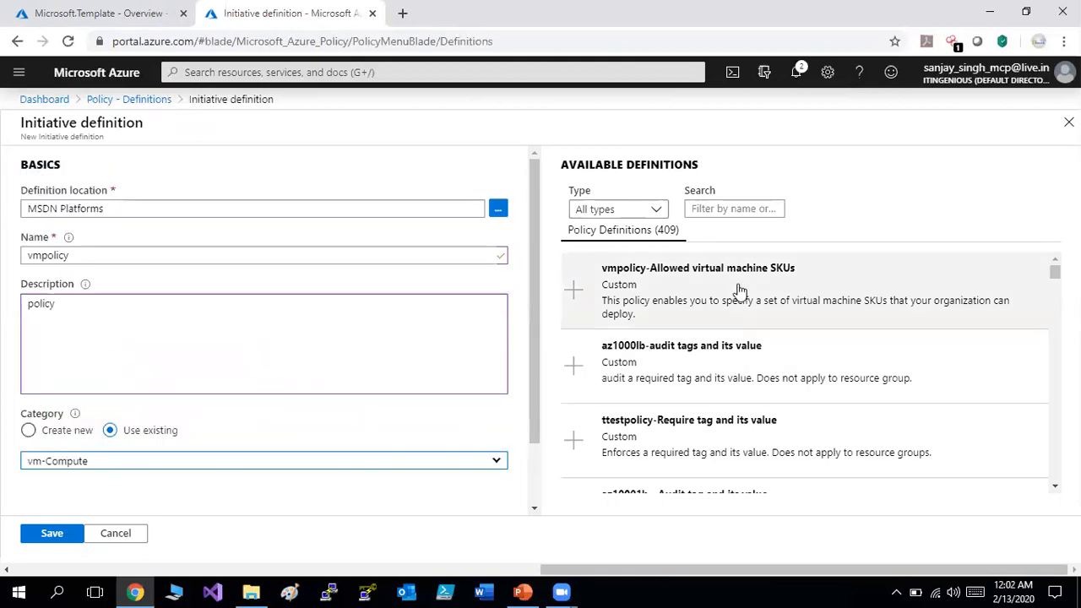
{"action": "left_click", "coordinate": [739, 290]}
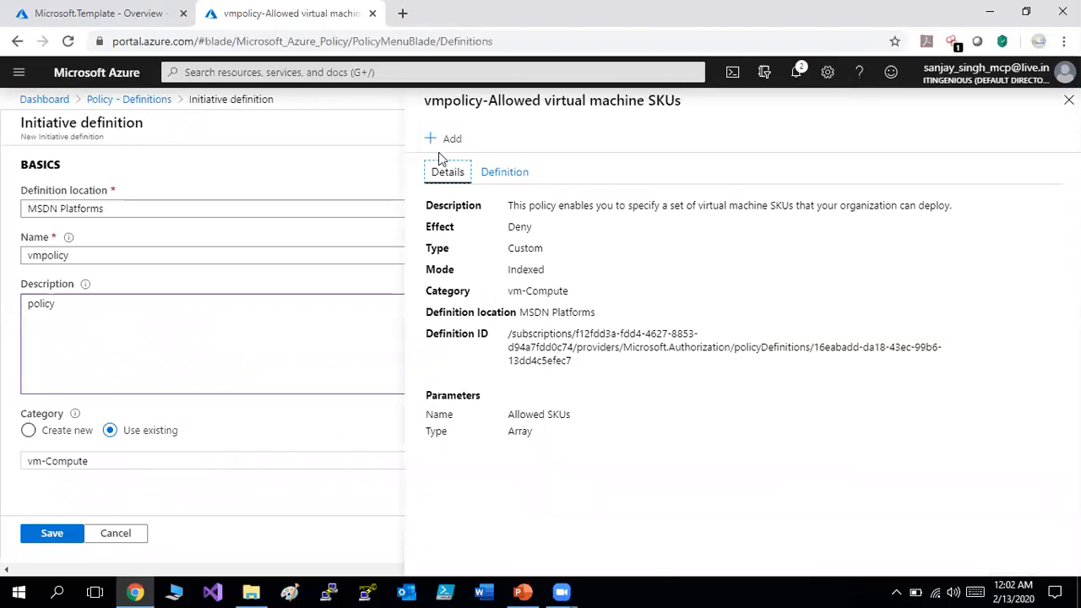
Add the vmpolicy-Allowed virtual machine SKUs policy to the initiative.
{"action": "left_click", "coordinate": [445, 141]}
{"action": "left_click_drag", "start_coordinate": [536, 318], "coordinate": [529, 495]}
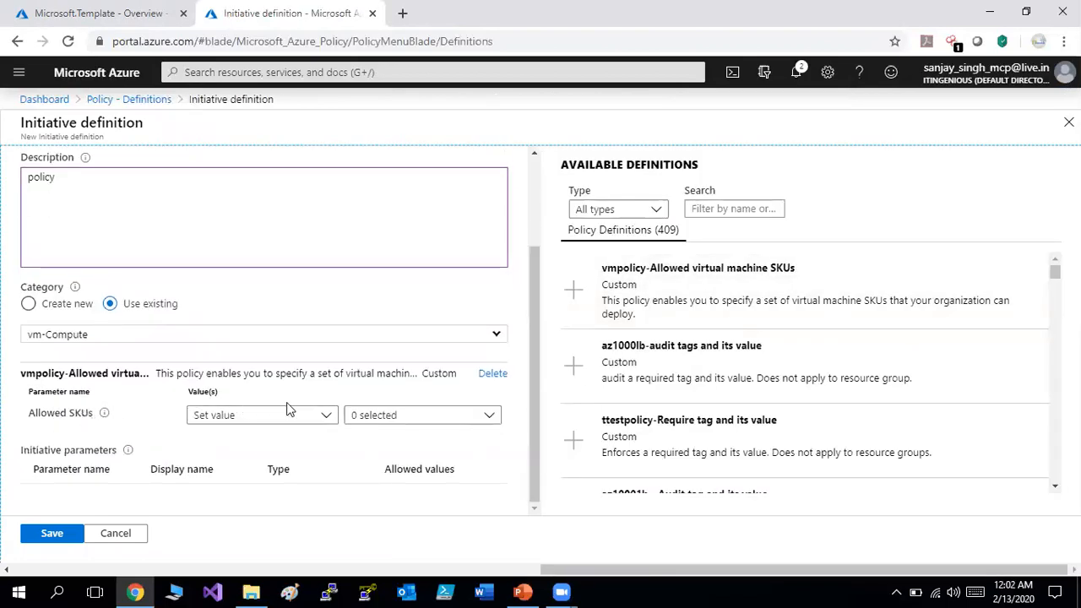
{"action": "left_click", "coordinate": [375, 415]}
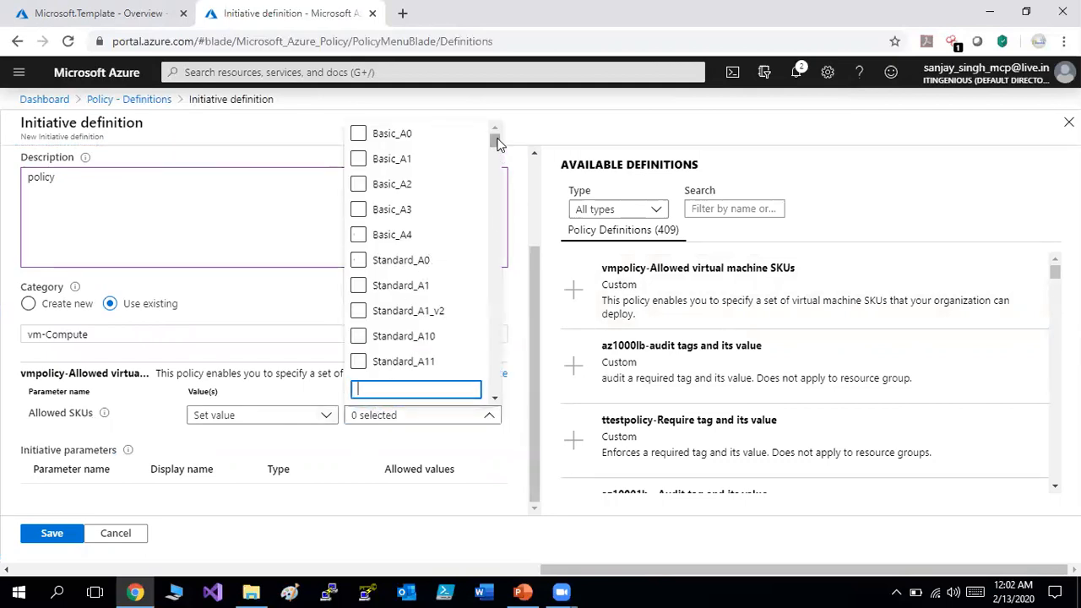
{"action": "left_click_drag", "start_coordinate": [496, 143], "coordinate": [496, 180]}
Limit allowed SKUs to Standard_DS1_v2 and save the initiative.
{"action": "left_click", "coordinate": [398, 388]}
{"action": "type", "text": "ds"}
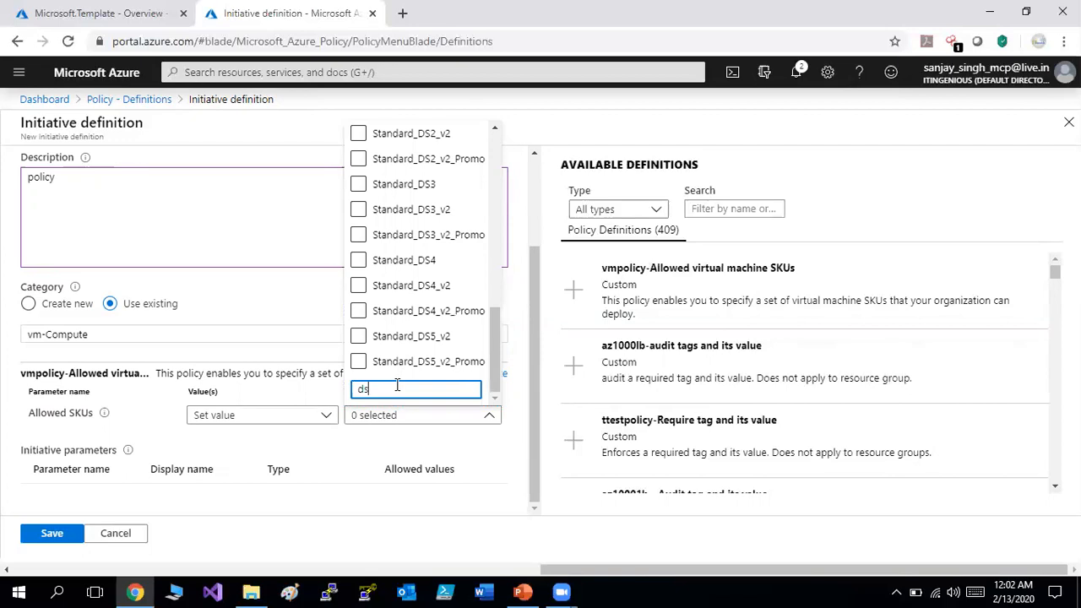
{"action": "type", "text": "1"}
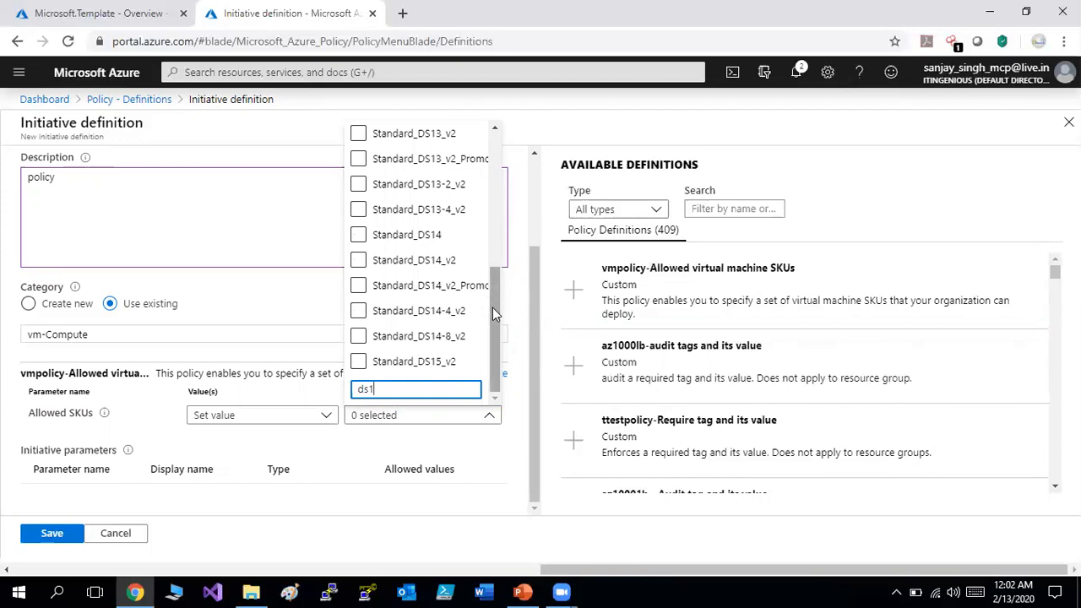
{"action": "type", "text": "_"}
{"action": "key", "text": "BackSpace"}
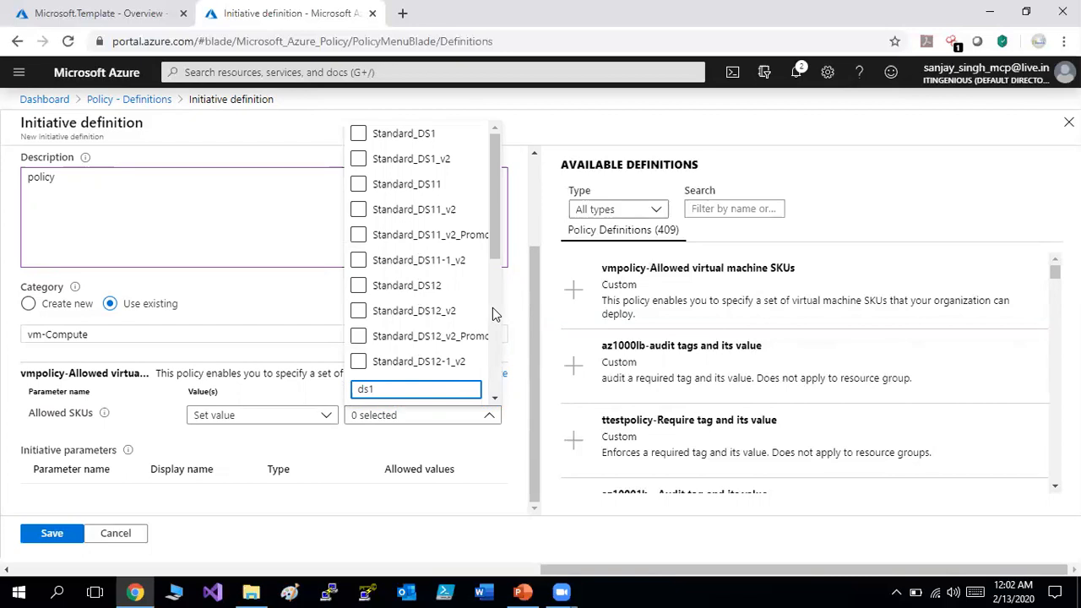
{"action": "left_click", "coordinate": [437, 161]}
{"action": "left_click", "coordinate": [450, 468]}
{"action": "double_click", "coordinate": [539, 517]}
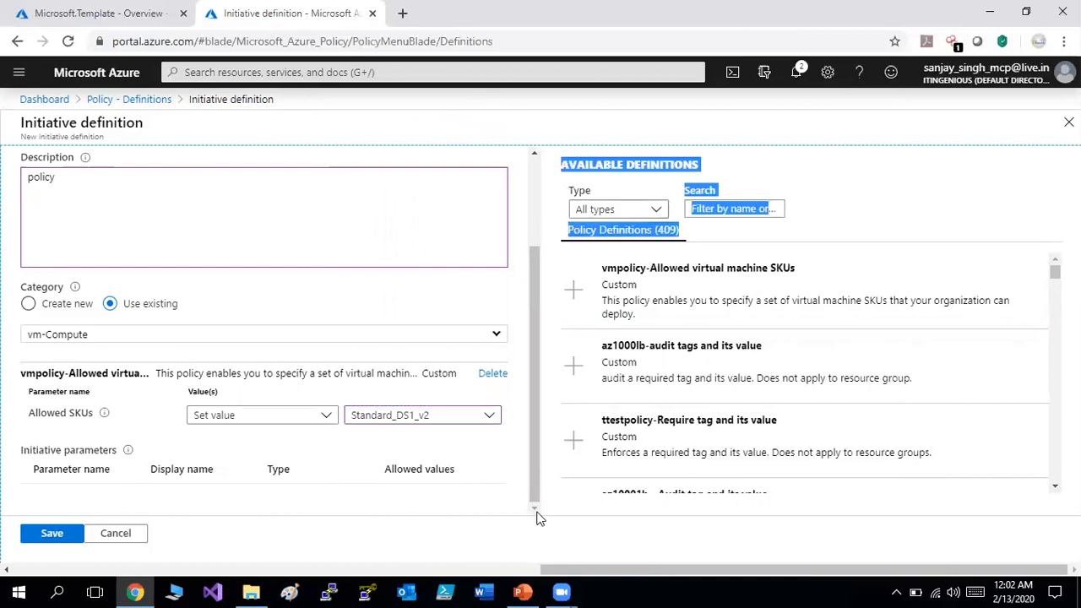
{"action": "left_click", "coordinate": [50, 536]}
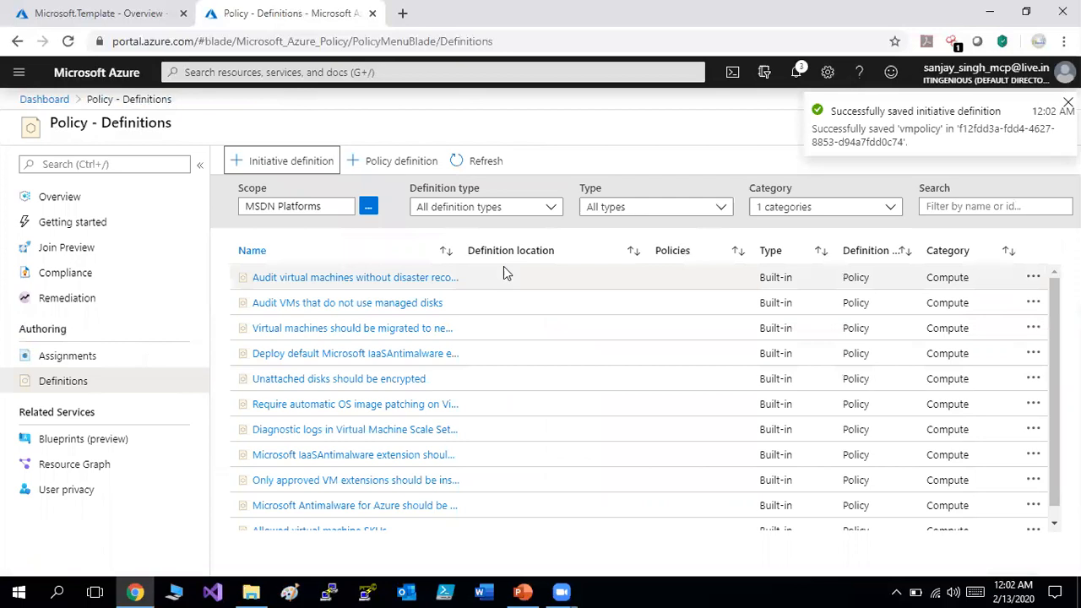
Refresh policy assignments several times, then return to Definitions showing the vmpolicy initiative.
{"action": "left_click", "coordinate": [481, 161]}
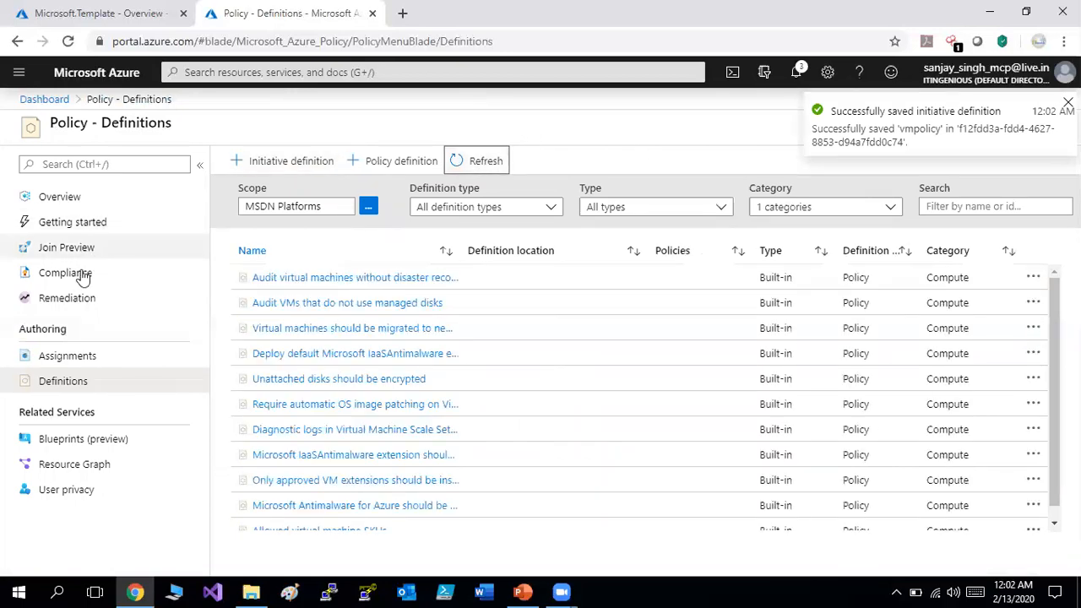
{"action": "left_click", "coordinate": [67, 358]}
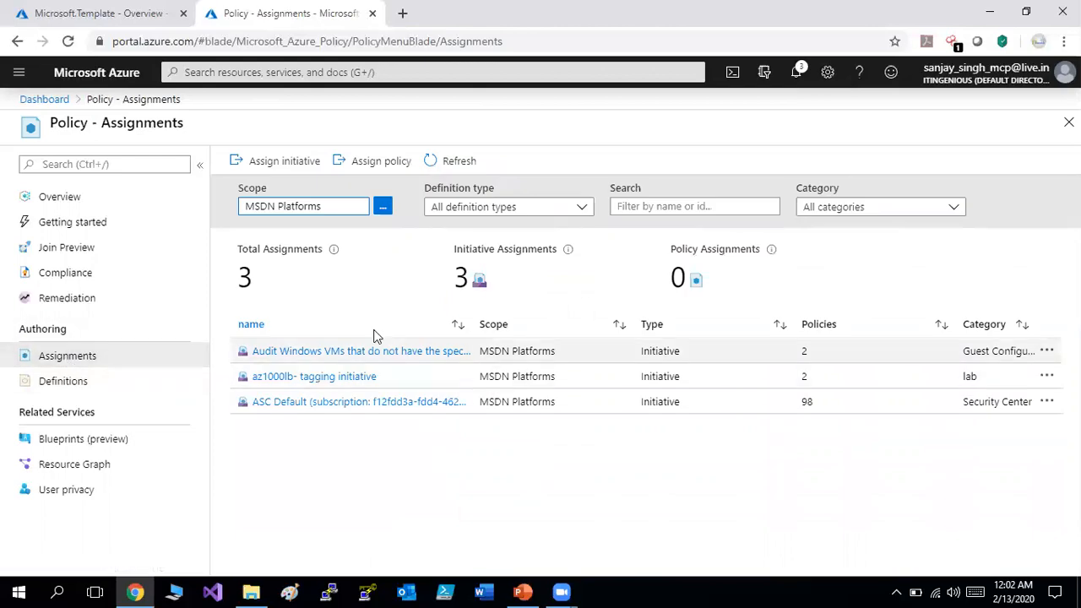
{"action": "left_click", "coordinate": [459, 162]}
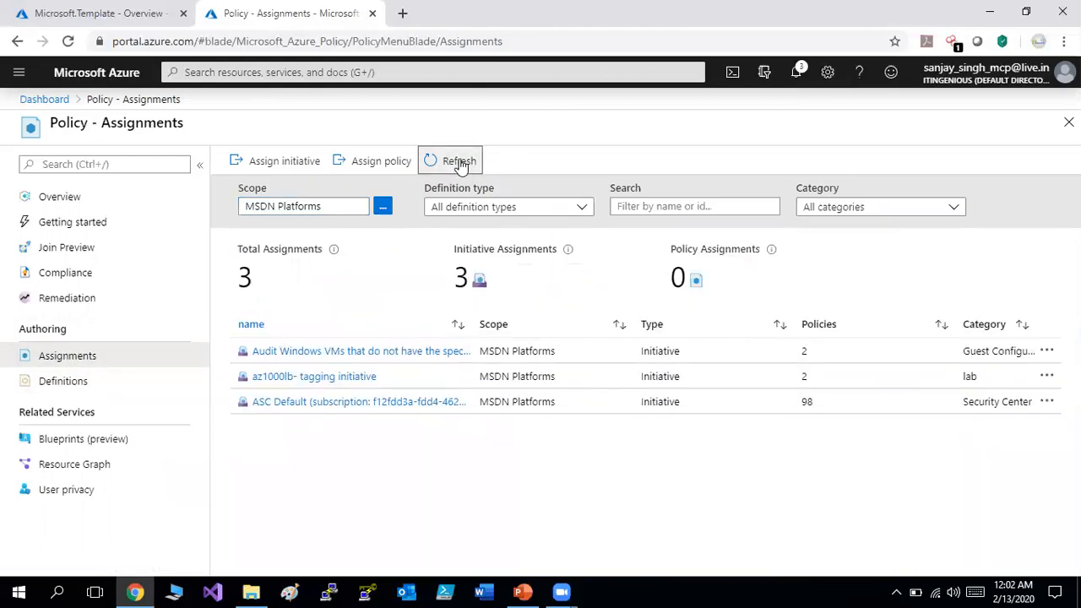
{"action": "left_click", "coordinate": [461, 165]}
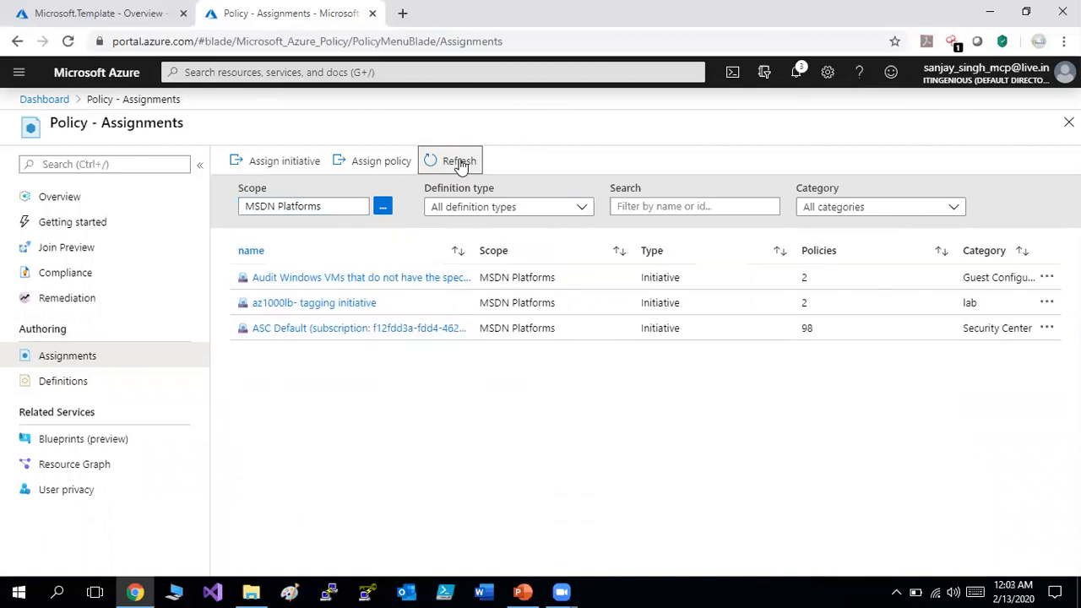
{"action": "left_click", "coordinate": [460, 165]}
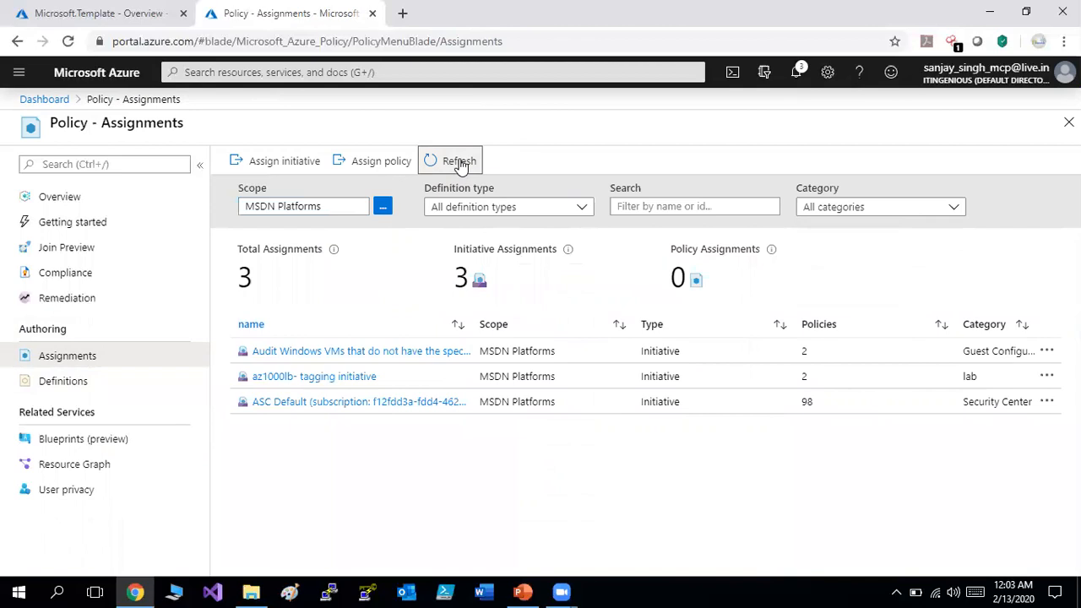
{"action": "left_click", "coordinate": [460, 165]}
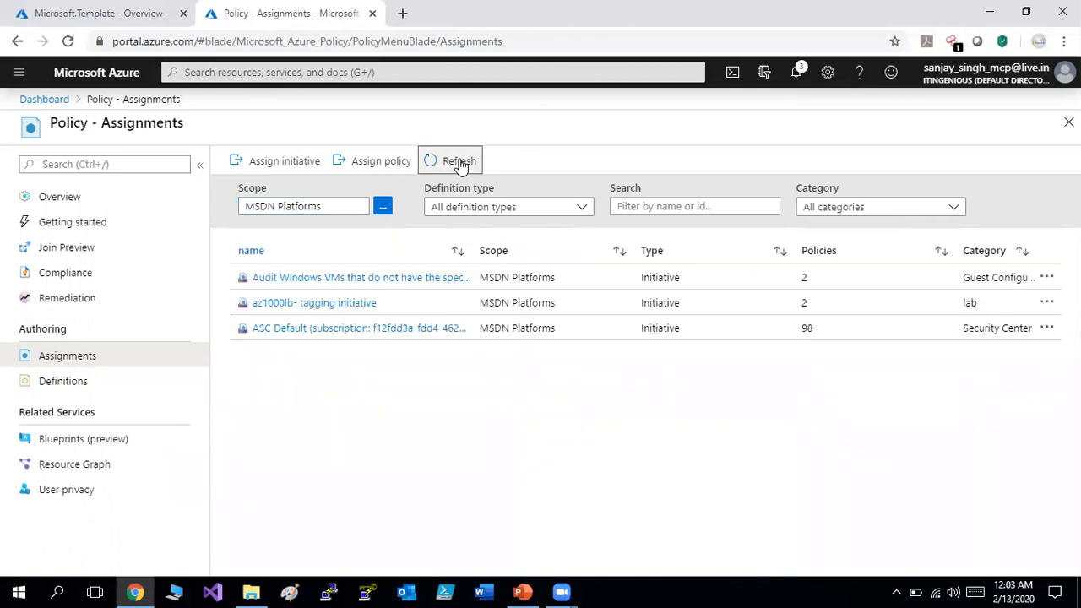
{"action": "left_click", "coordinate": [460, 164]}
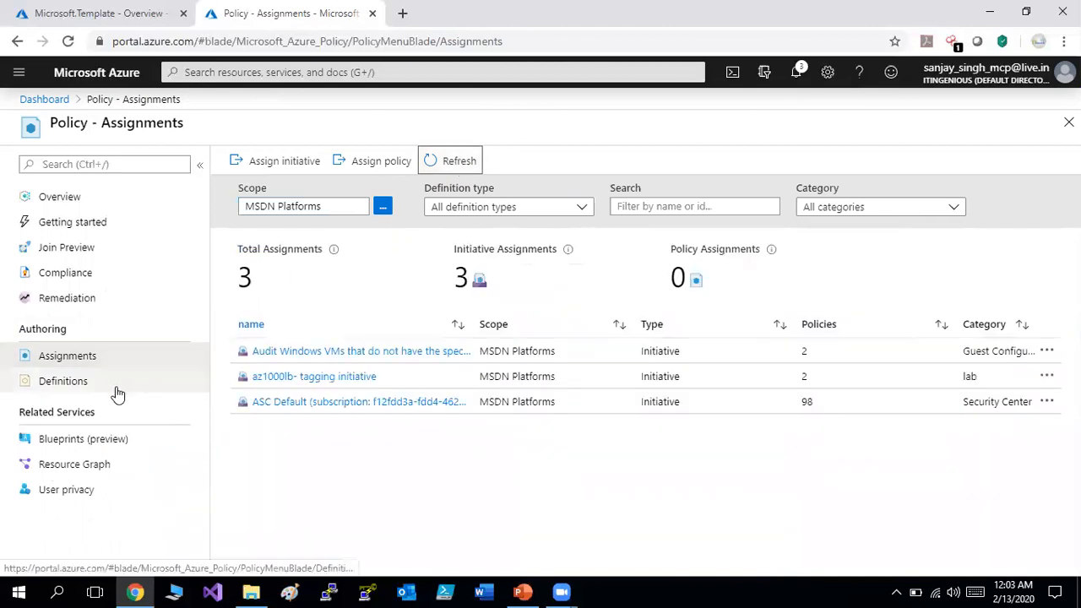
{"action": "left_click", "coordinate": [457, 168]}
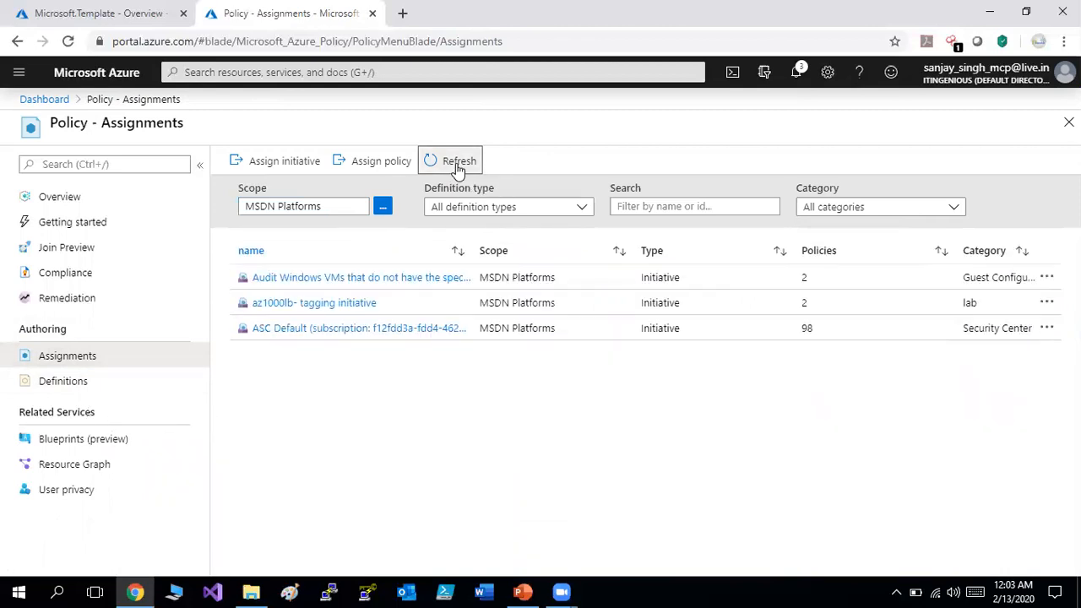
{"action": "left_click", "coordinate": [51, 386]}
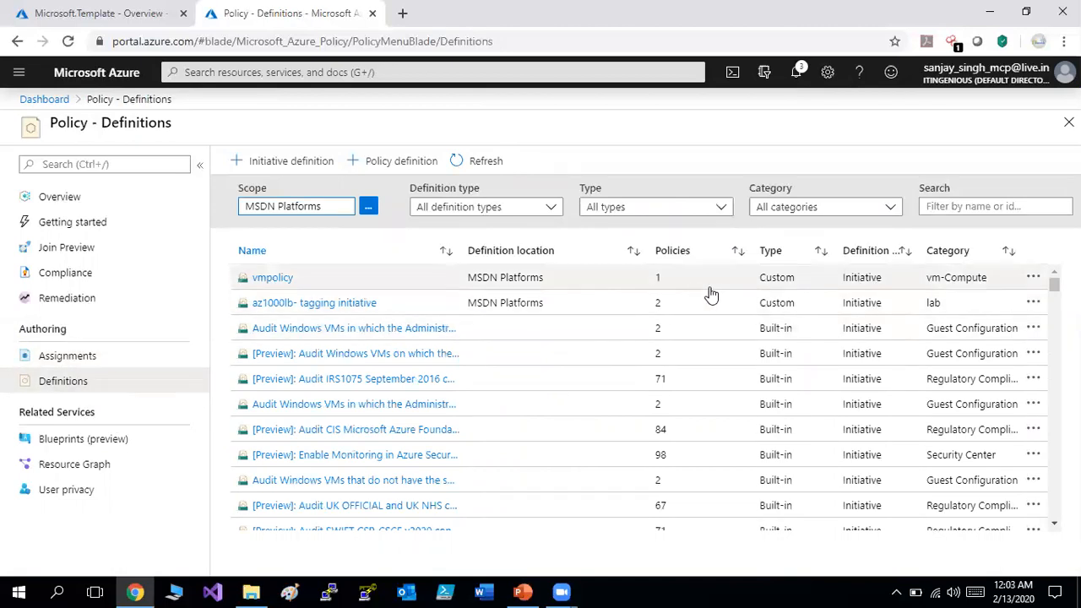
Check Compliance at 79% with 41 non-compliant resources, then return to Assignments.
{"action": "left_click", "coordinate": [475, 161]}
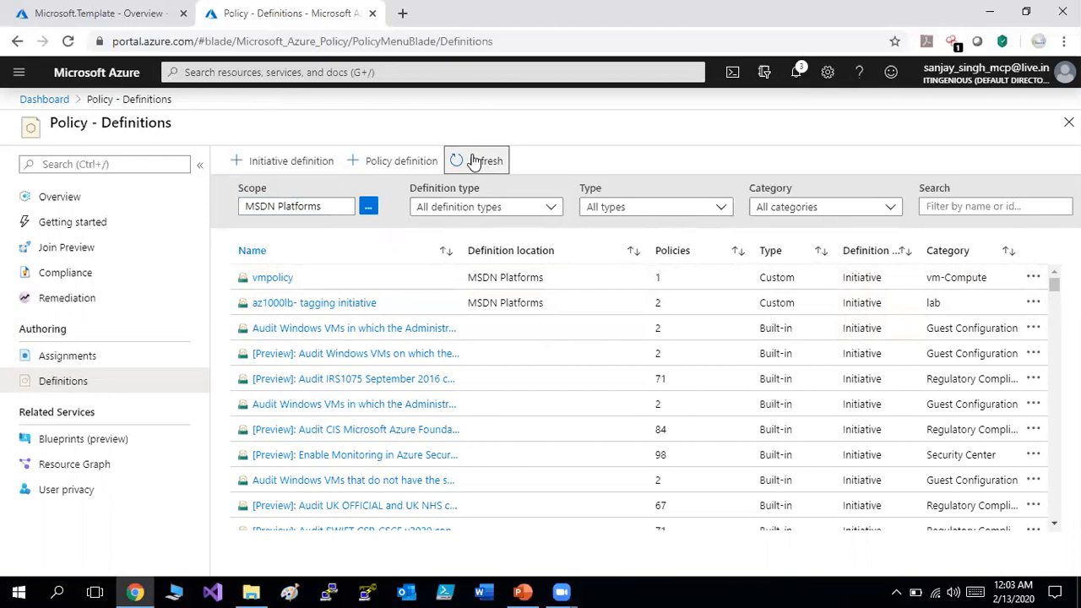
{"action": "left_click", "coordinate": [84, 355]}
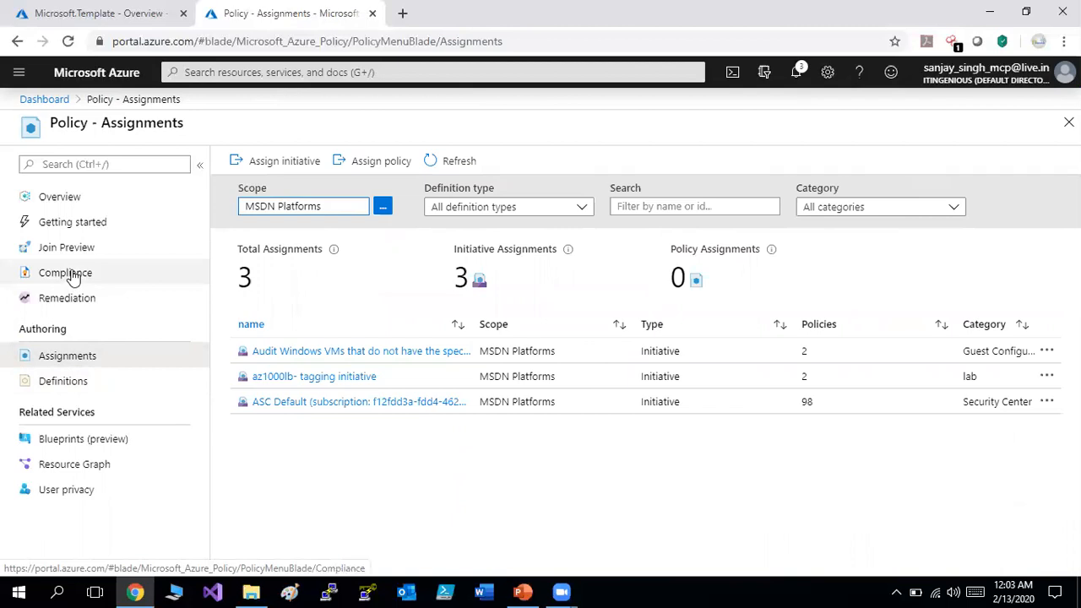
{"action": "left_click", "coordinate": [72, 277]}
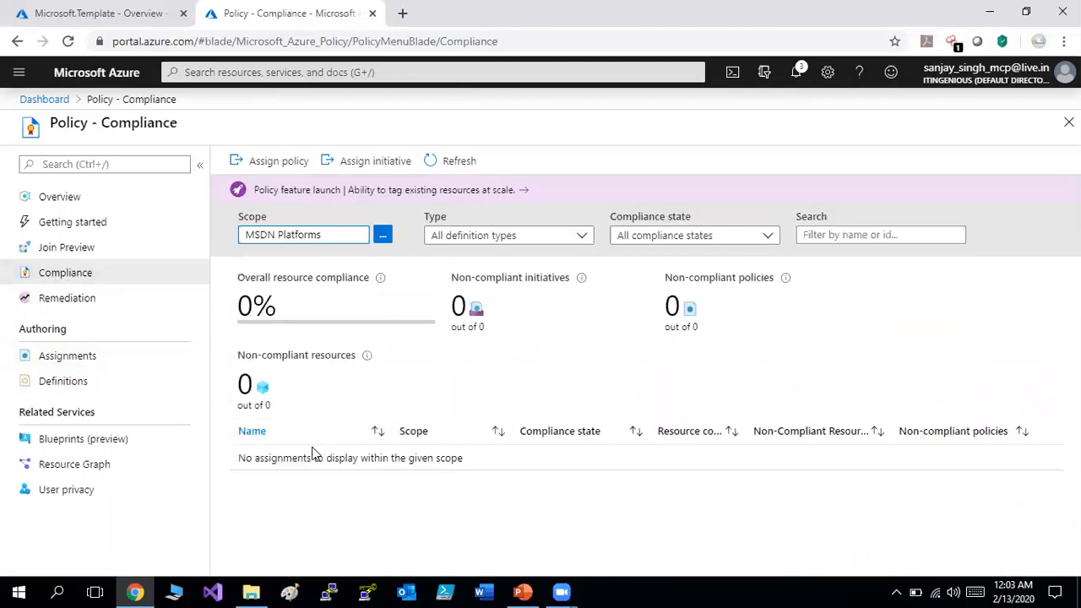
{"action": "left_click", "coordinate": [446, 163]}
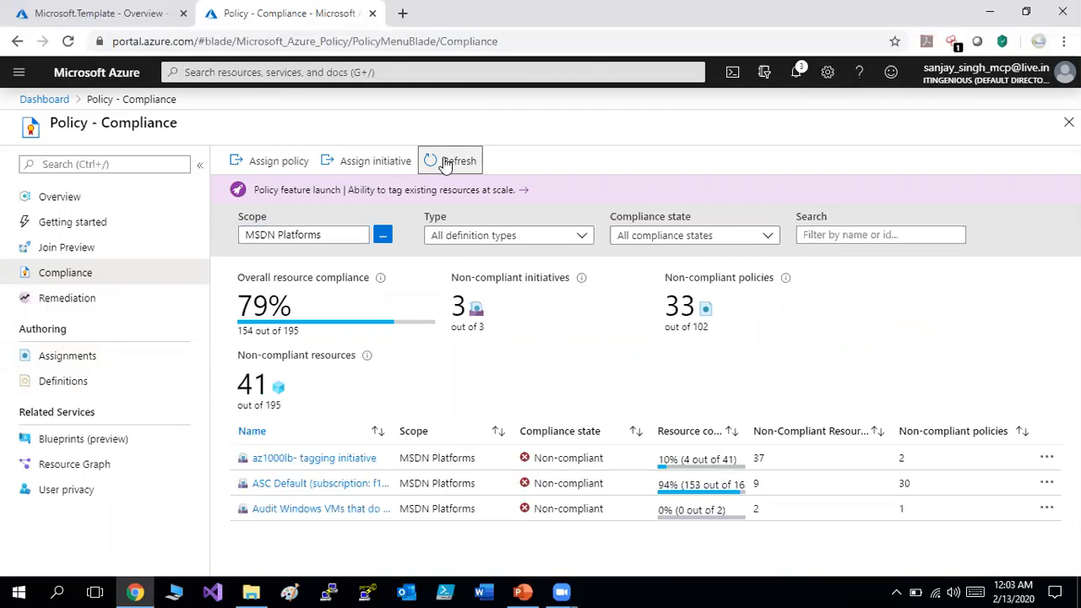
{"action": "left_click", "coordinate": [445, 163]}
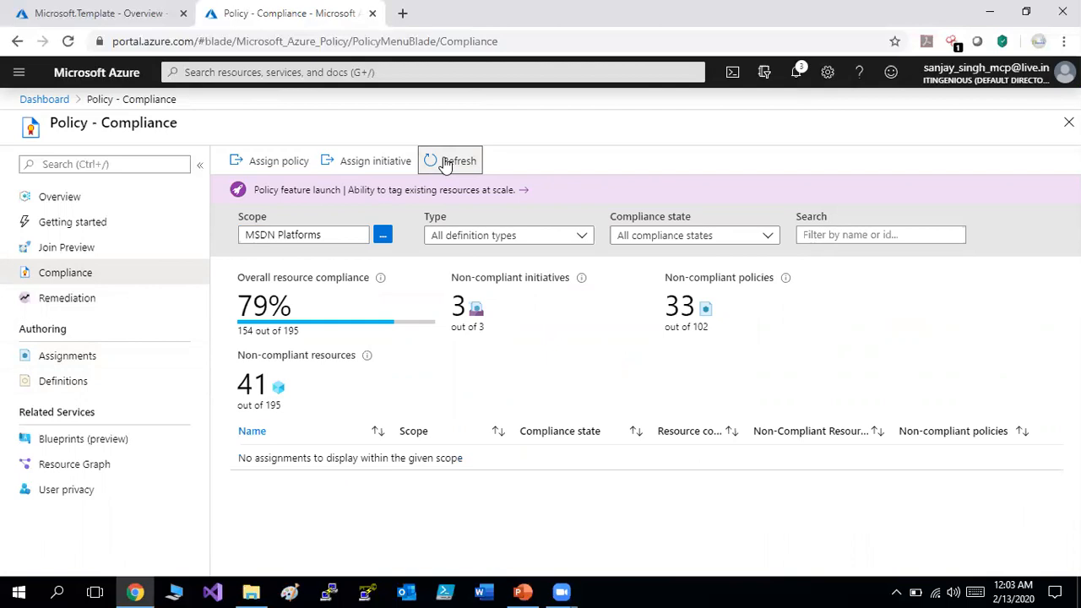
{"action": "left_click", "coordinate": [73, 359]}
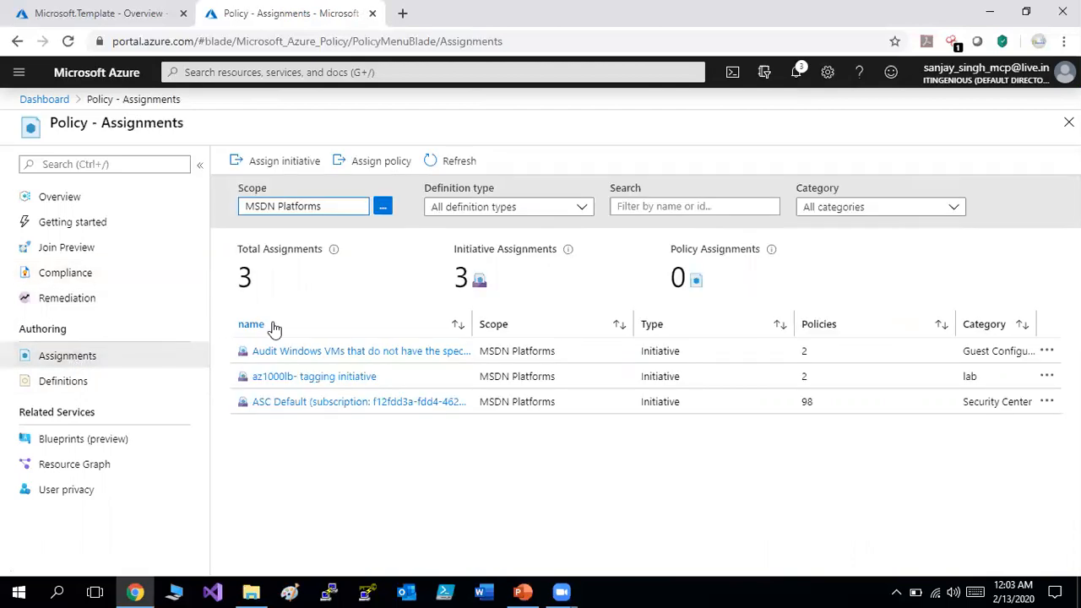
{"action": "left_click", "coordinate": [435, 160]}
{"action": "left_click", "coordinate": [59, 8]}
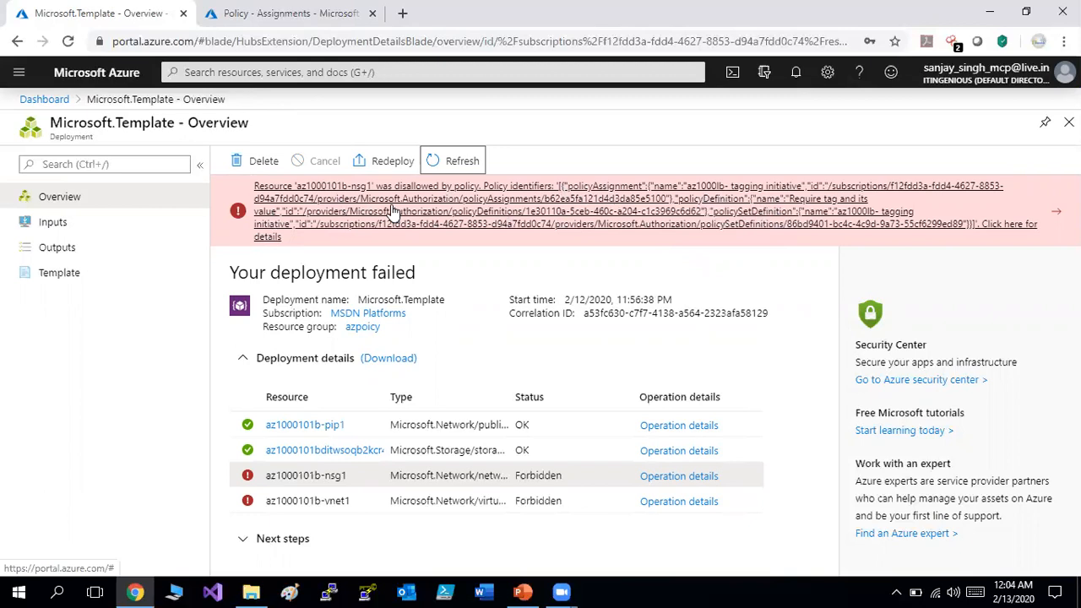
{"action": "left_click", "coordinate": [243, 9]}
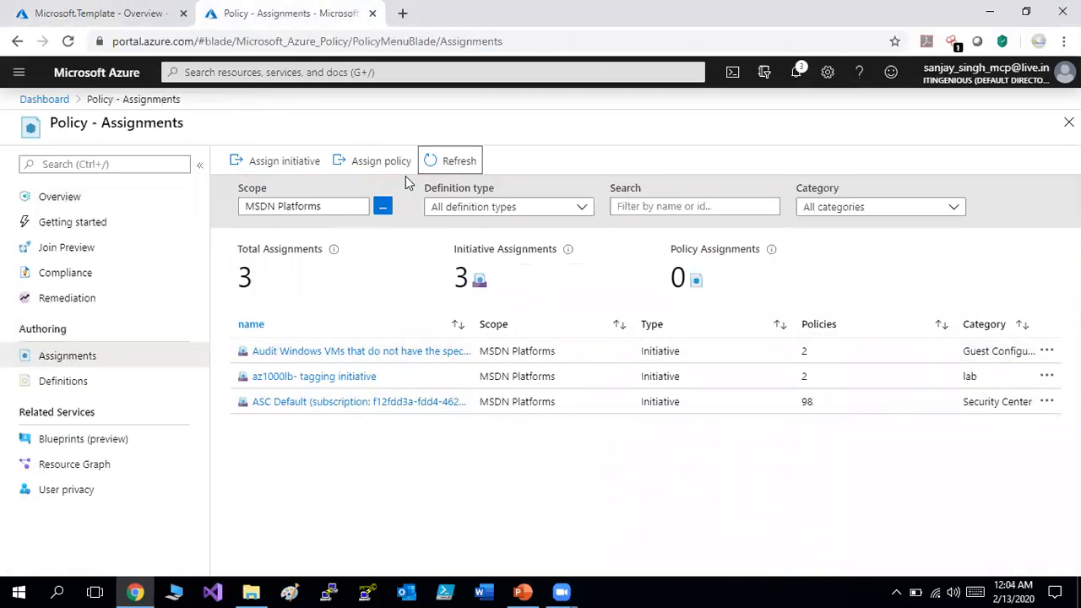
{"action": "left_click", "coordinate": [452, 168]}
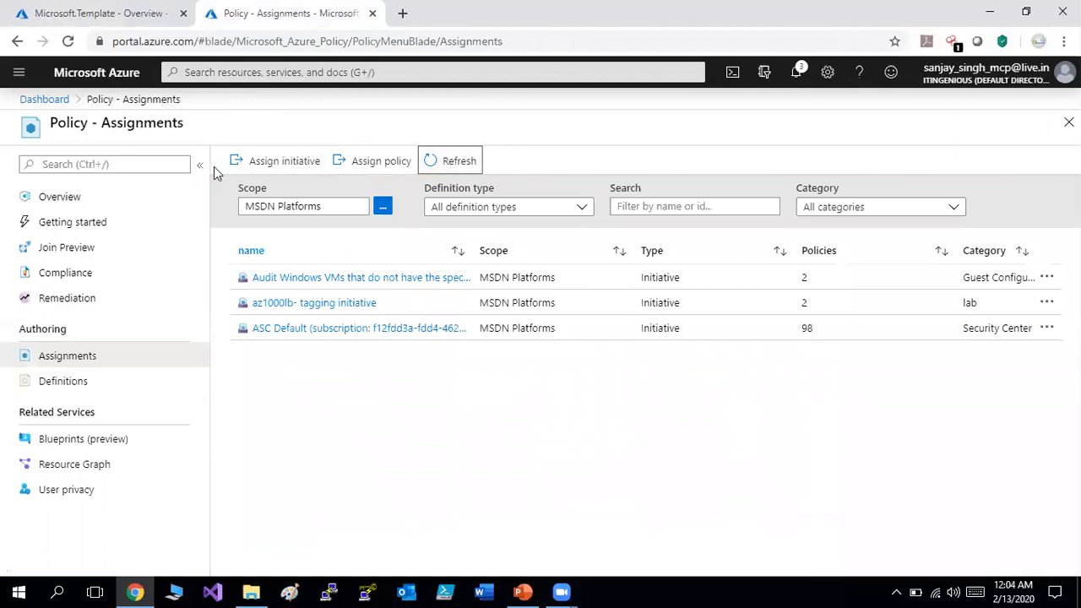
{"action": "left_click", "coordinate": [74, 385]}
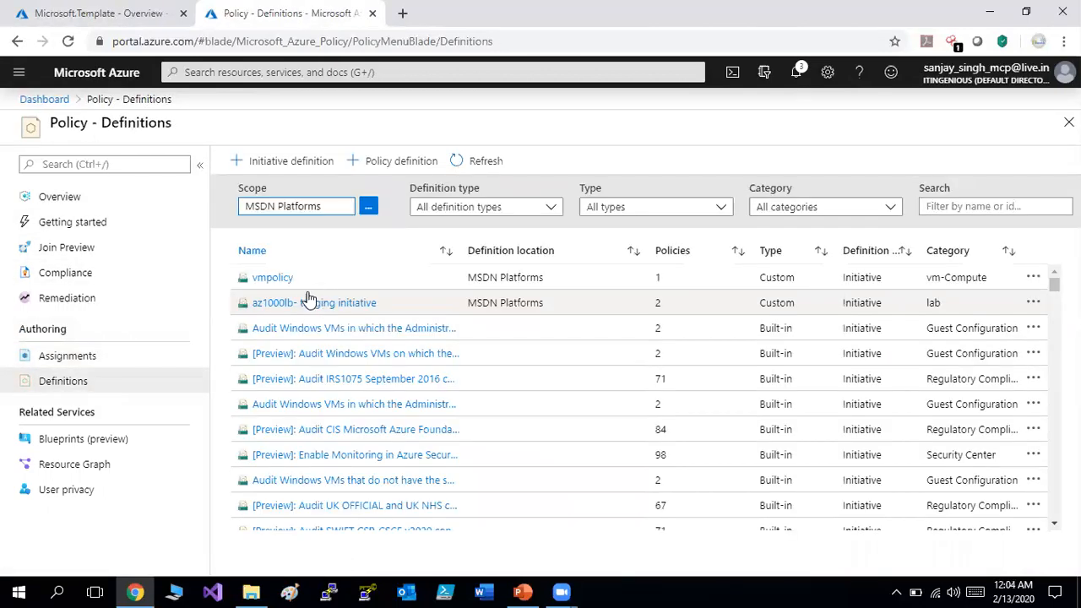
Assign the vmpolicy initiative to MSDN Platforms with defaults and enforcement enabled.
{"action": "left_click", "coordinate": [284, 282]}
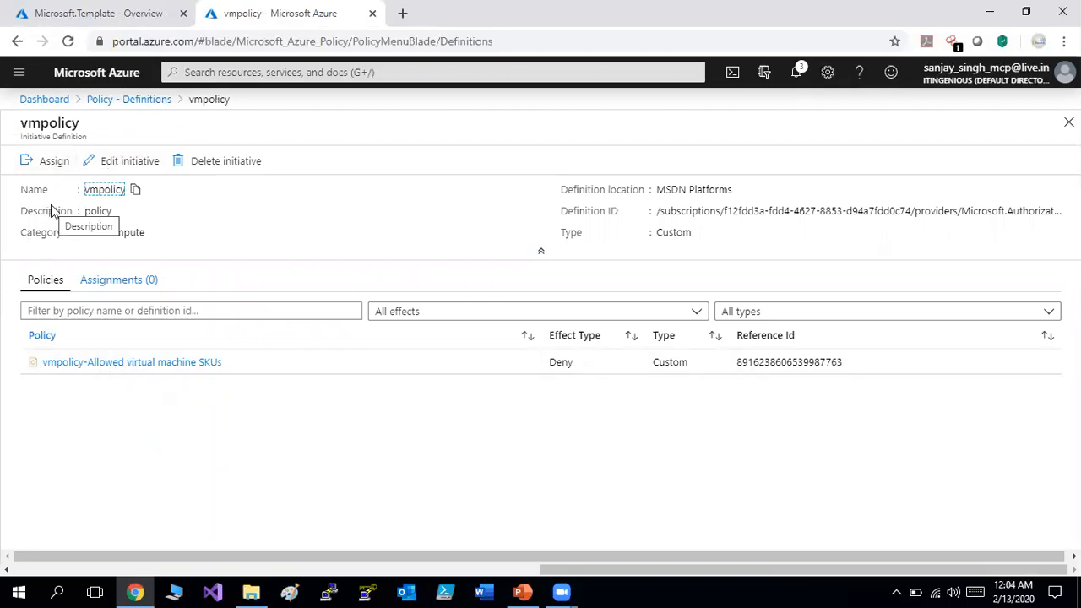
{"action": "left_click", "coordinate": [47, 167]}
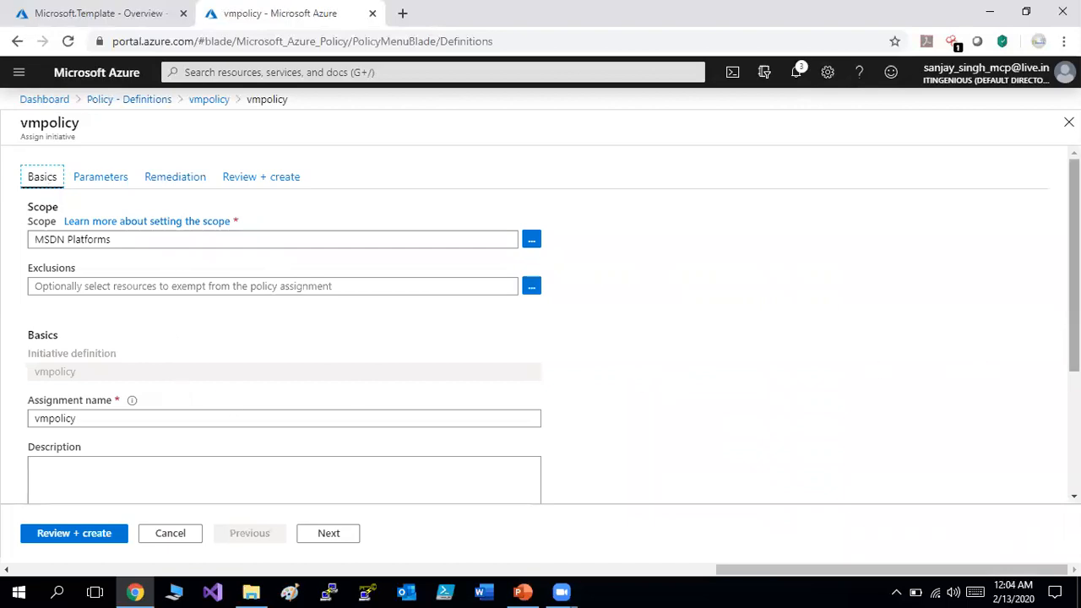
{"action": "scroll", "coordinate": [553, 324], "scroll_direction": "down", "scroll_amount": 2}
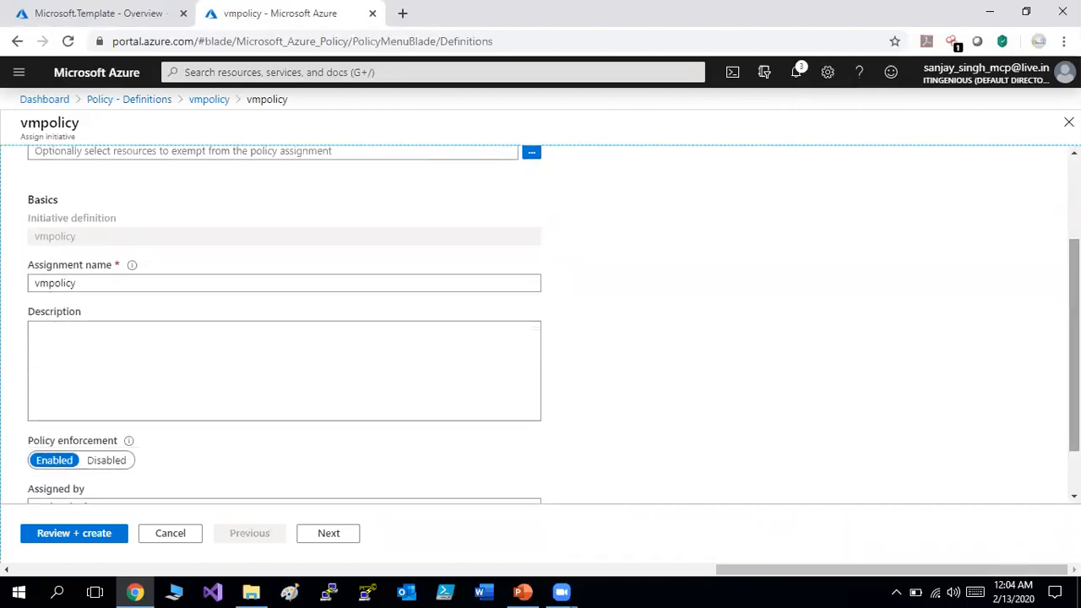
{"action": "scroll", "coordinate": [553, 324], "scroll_direction": "down", "scroll_amount": 1}
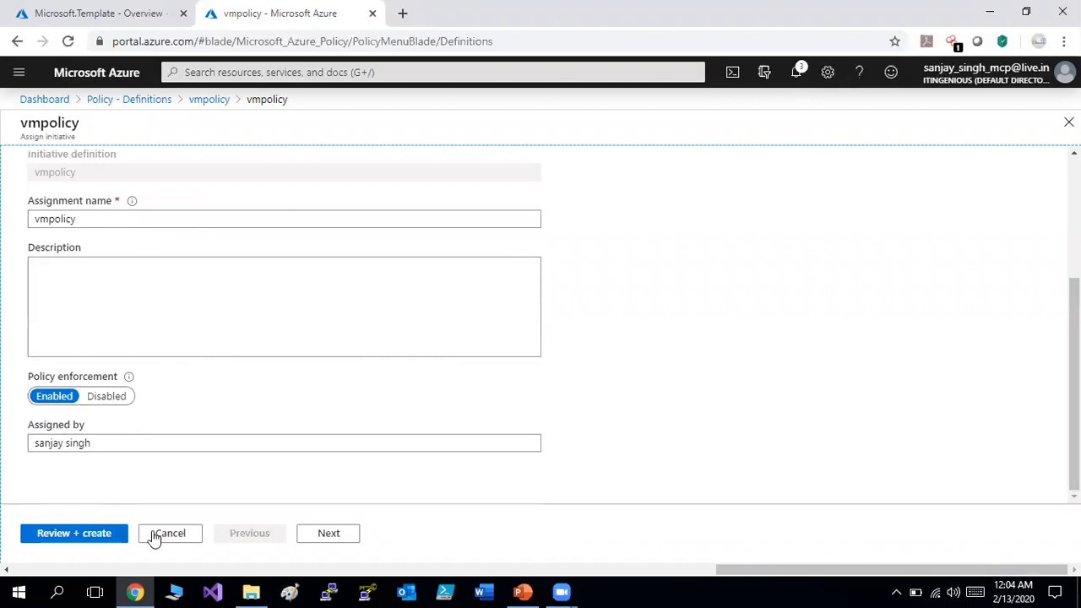
{"action": "left_click", "coordinate": [334, 536]}
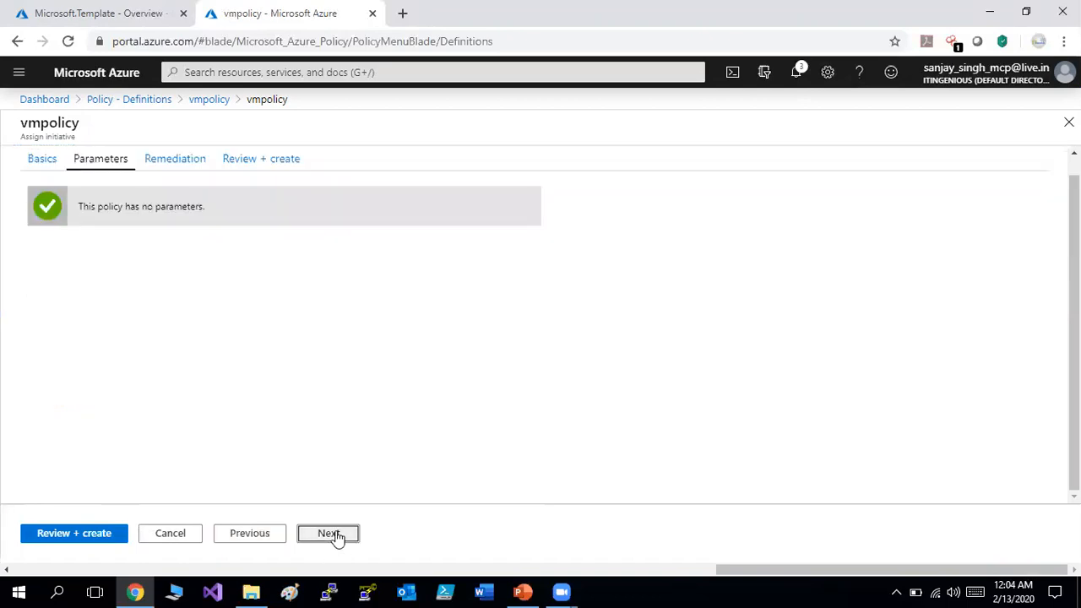
{"action": "left_click", "coordinate": [336, 536]}
{"action": "left_click", "coordinate": [336, 535]}
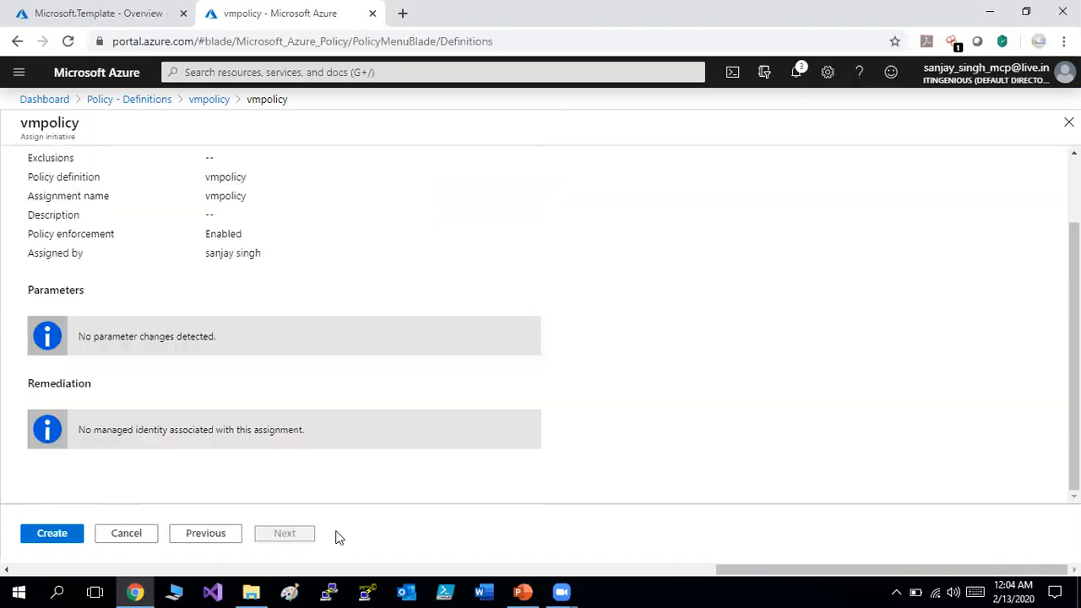
{"action": "left_click", "coordinate": [44, 537]}
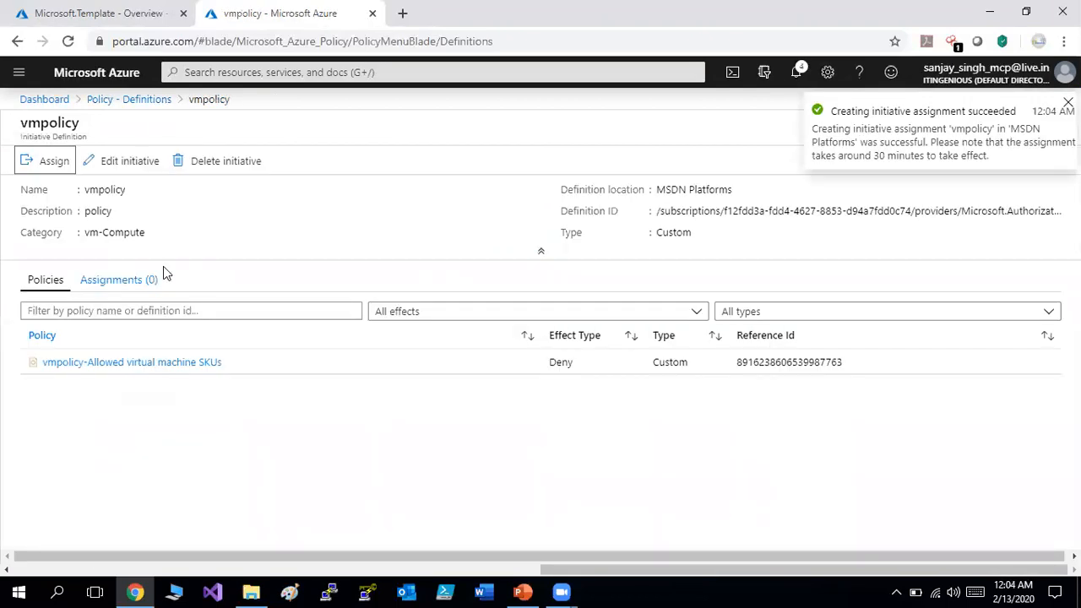
Refresh the Policy Assignments list so it shows vmpolicy among four assignments.
{"action": "left_click", "coordinate": [141, 100]}
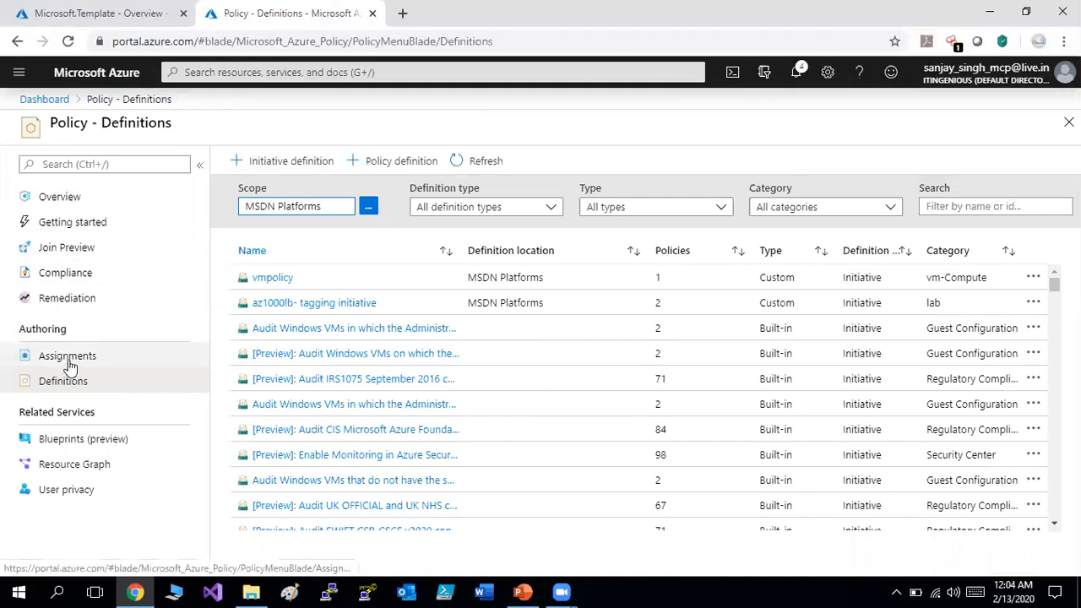
{"action": "left_click", "coordinate": [67, 358]}
{"action": "left_click", "coordinate": [448, 166]}
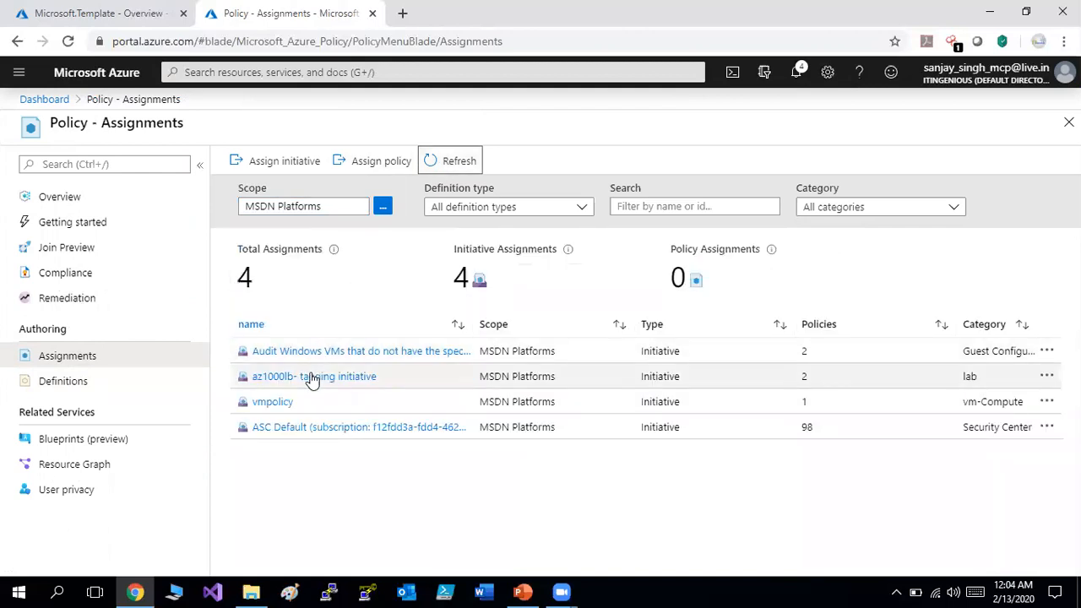
Refresh Policy Compliance to see vmpolicy as Not started, then return to the Dashboard.
{"action": "left_click", "coordinate": [58, 279]}
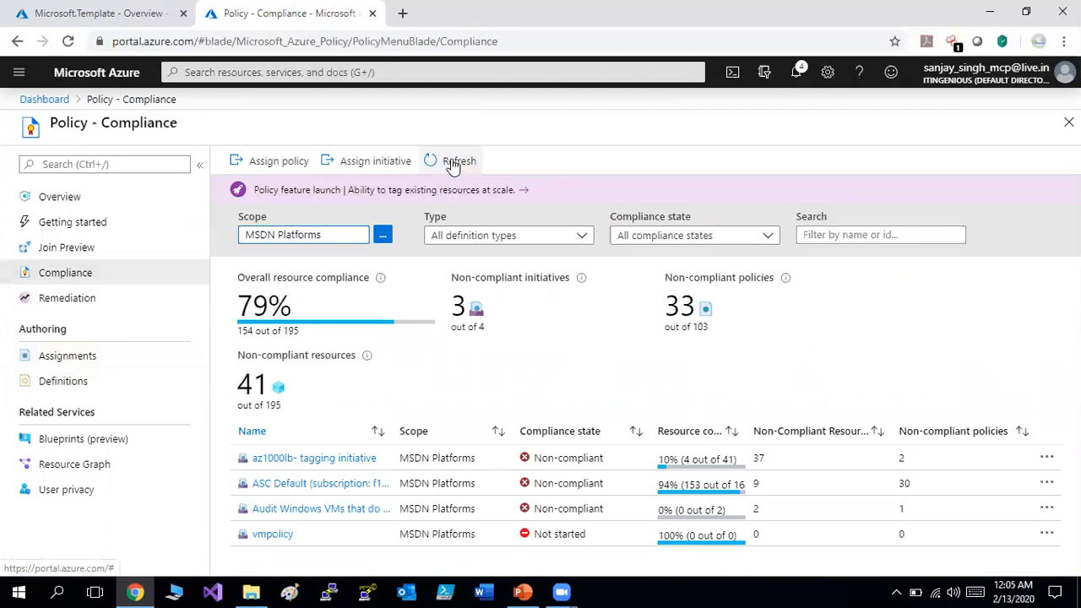
{"action": "left_click", "coordinate": [454, 163]}
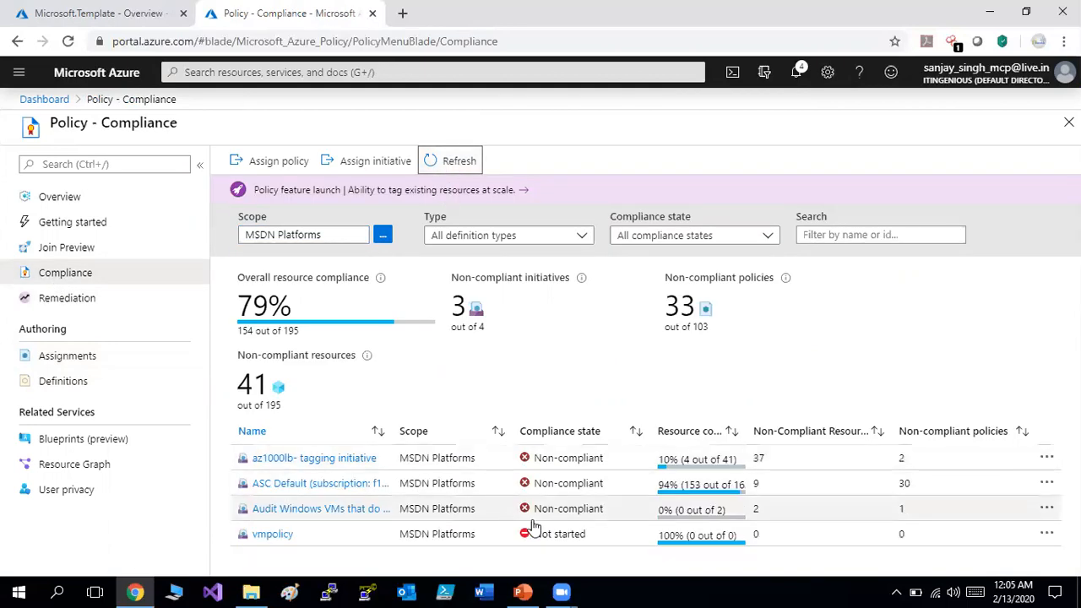
{"action": "left_click", "coordinate": [105, 13]}
{"action": "left_click", "coordinate": [38, 99]}
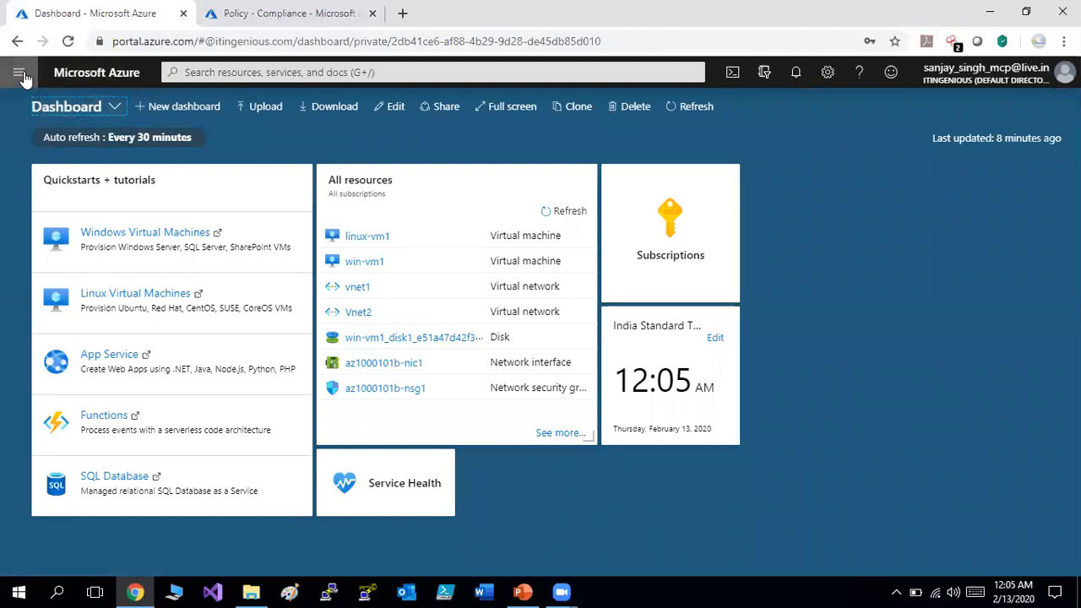
Start a new virtual machine in the vnet-peering resource group.
{"action": "left_click", "coordinate": [18, 72]}
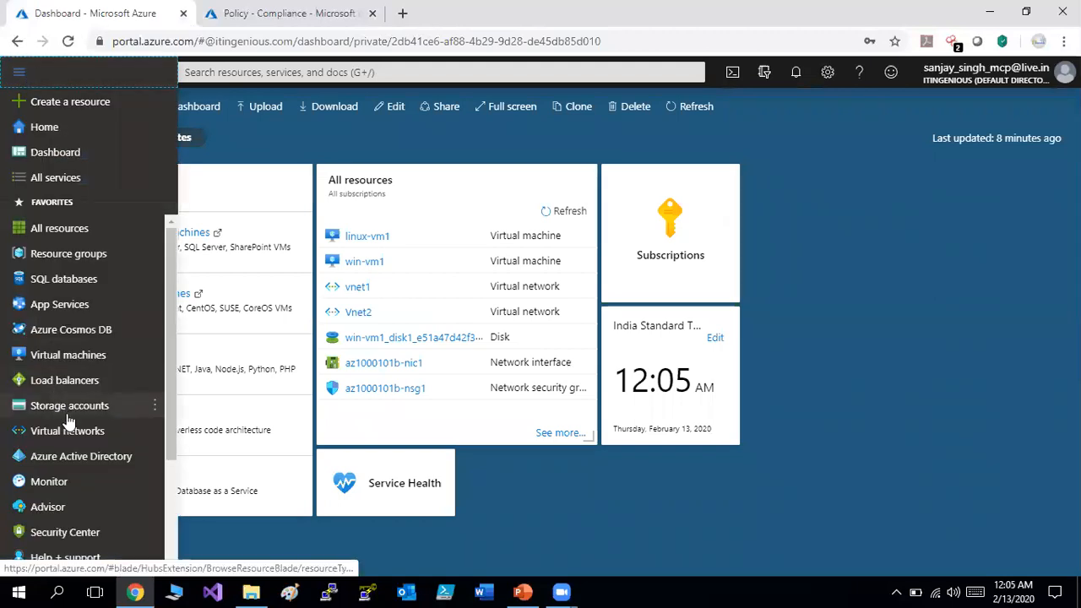
{"action": "left_click", "coordinate": [84, 356]}
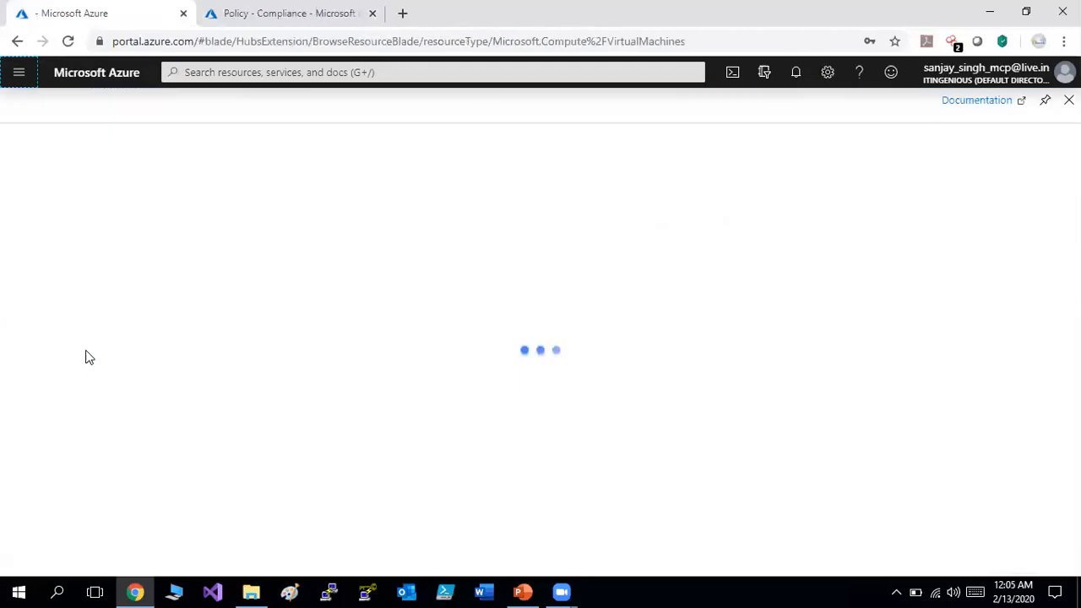
{"action": "left_click", "coordinate": [46, 162]}
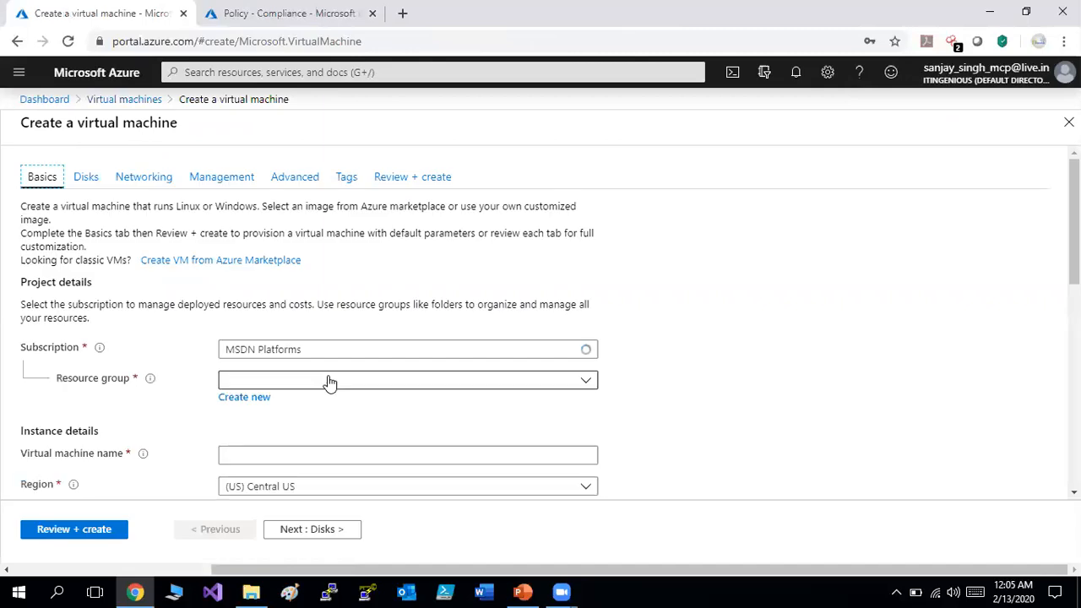
{"action": "left_click", "coordinate": [343, 381]}
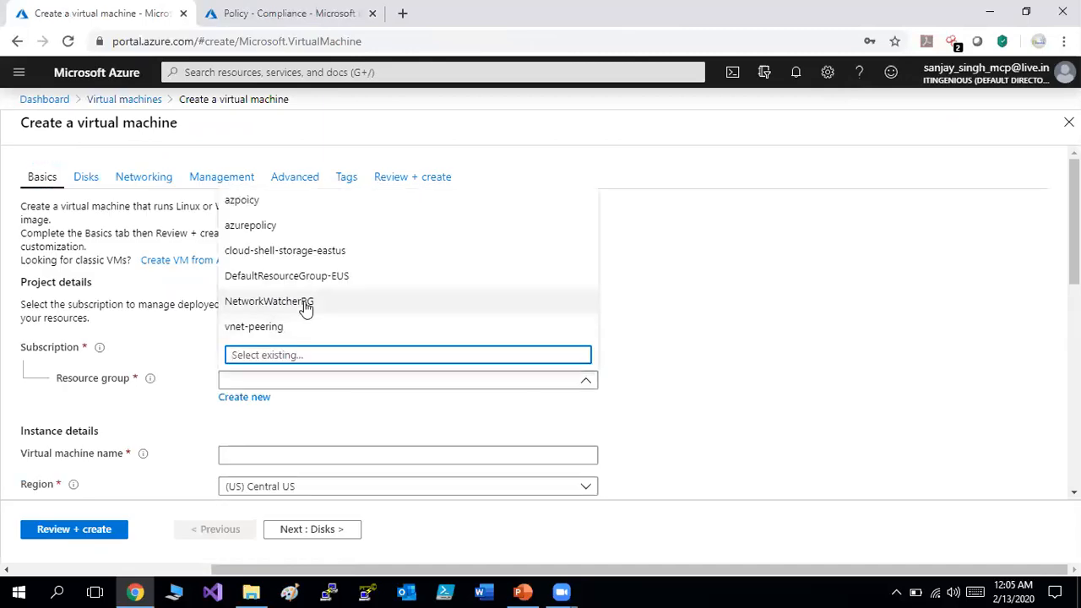
{"action": "left_click", "coordinate": [300, 326]}
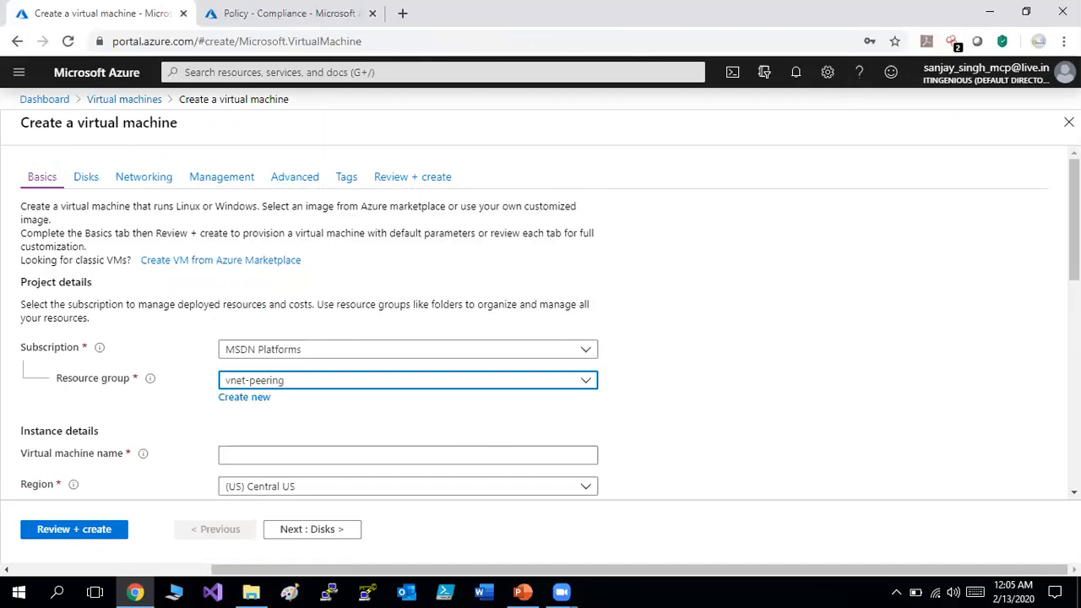
Name the VM testvm, set region East US and image Windows Server 2012 R2 Datacenter.
{"action": "scroll", "coordinate": [549, 186], "scroll_direction": "down", "scroll_amount": 3}
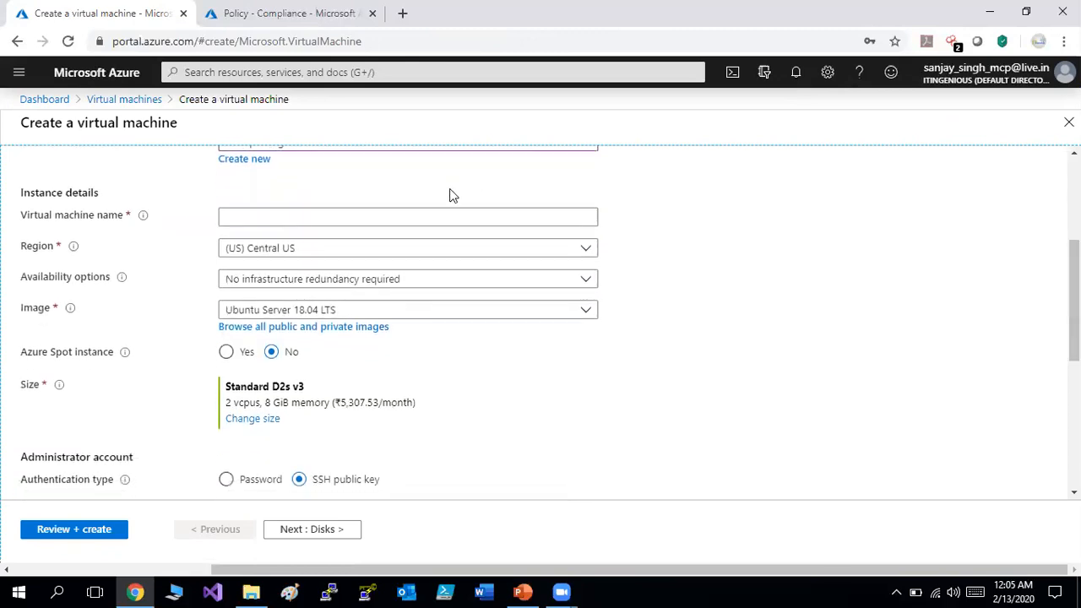
{"action": "left_click", "coordinate": [451, 211]}
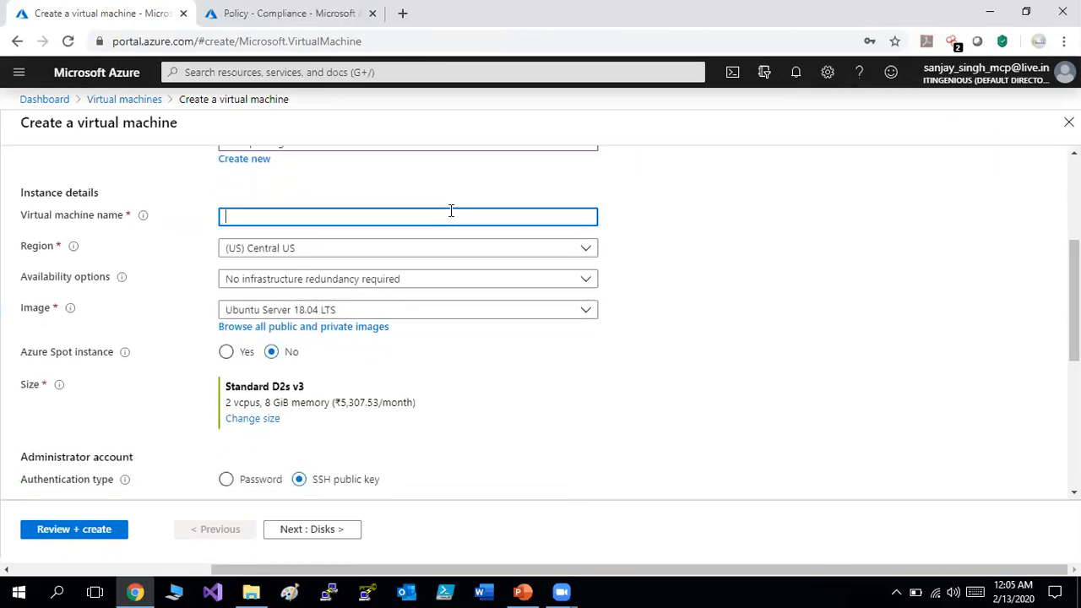
{"action": "type", "text": "tvm"}
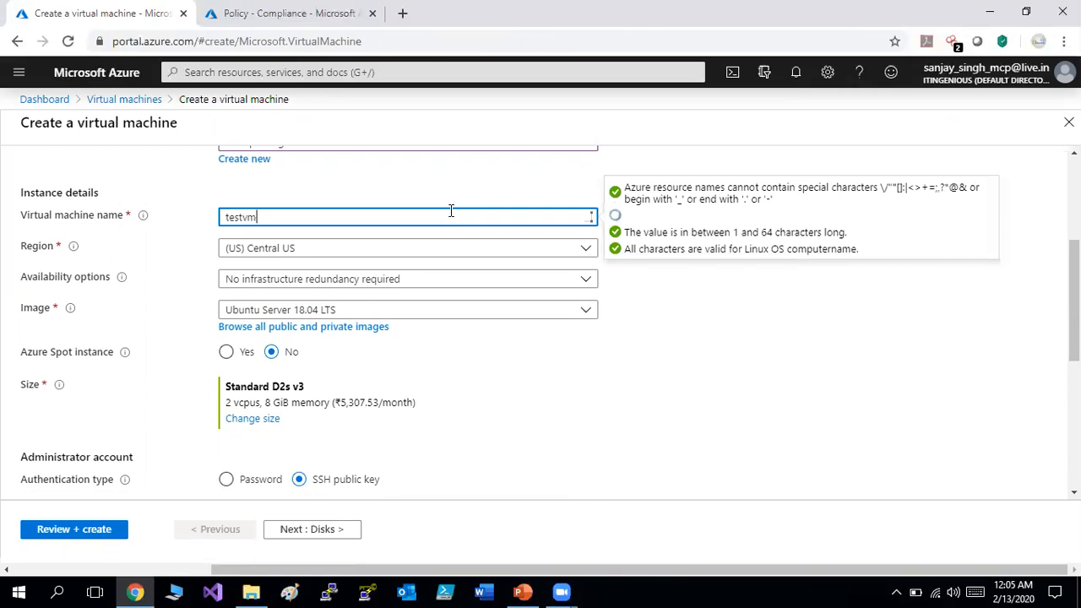
{"action": "left_click", "coordinate": [471, 249]}
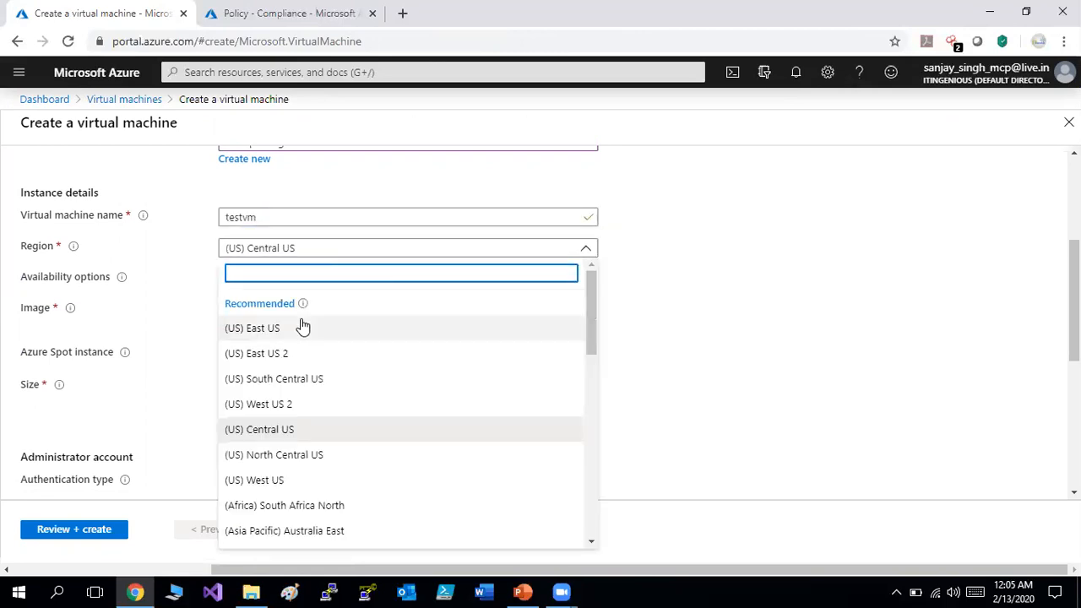
{"action": "left_click", "coordinate": [302, 327]}
{"action": "left_click", "coordinate": [477, 318]}
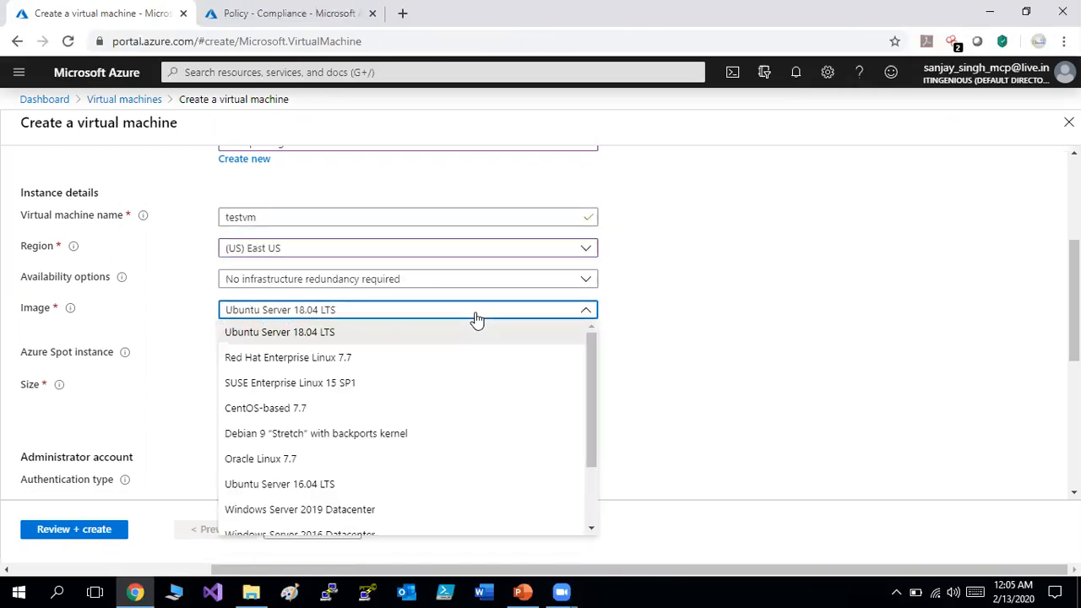
{"action": "left_click_drag", "start_coordinate": [599, 442], "coordinate": [594, 467]}
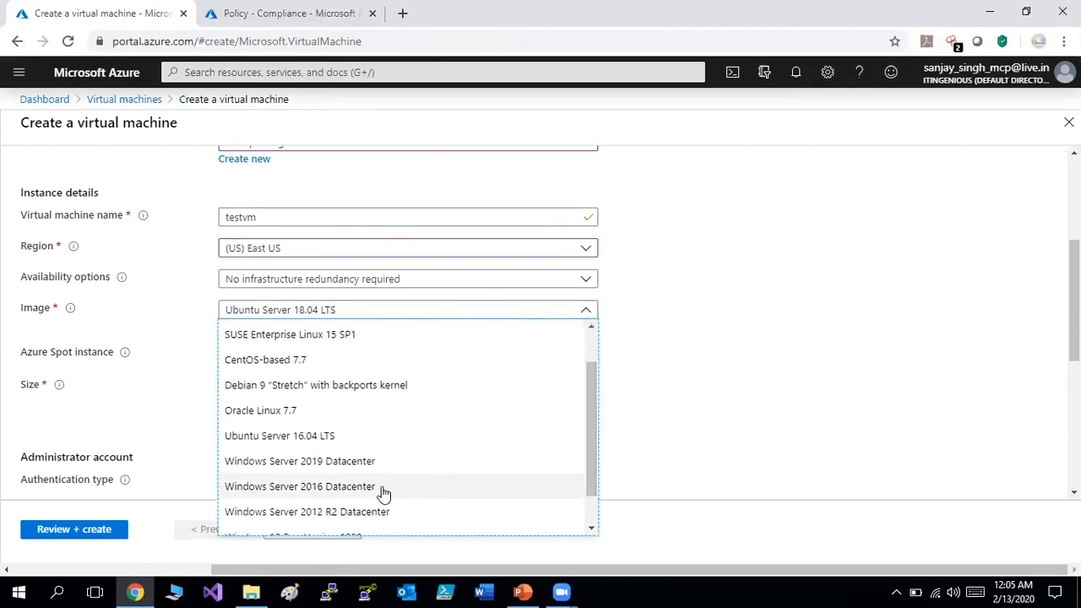
{"action": "left_click", "coordinate": [369, 512]}
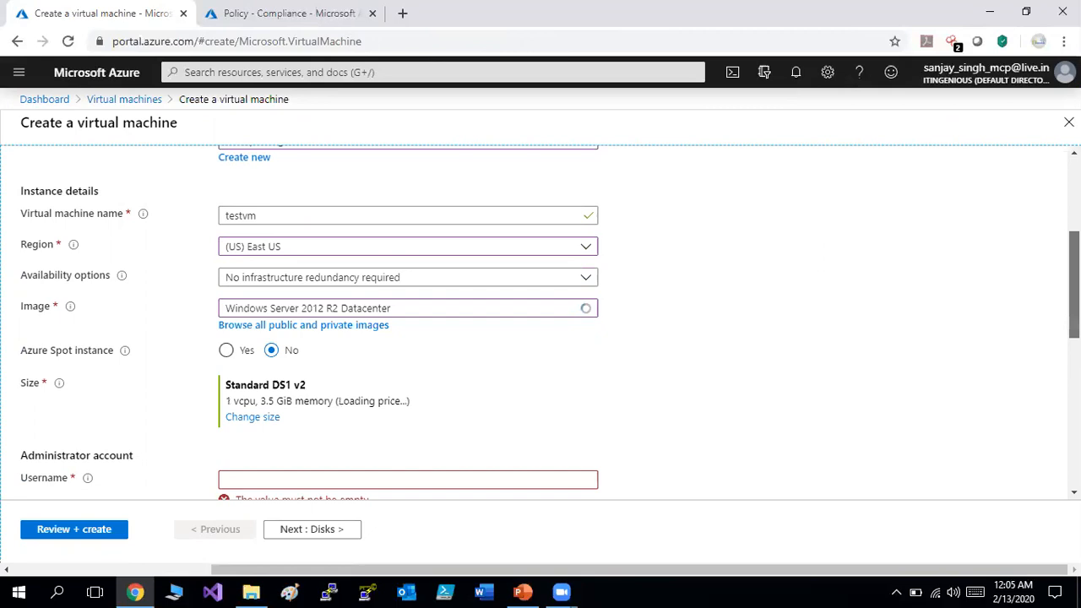
Change the VM size to Standard DS3_v2.
{"action": "scroll", "coordinate": [313, 169], "scroll_direction": "down", "scroll_amount": 2}
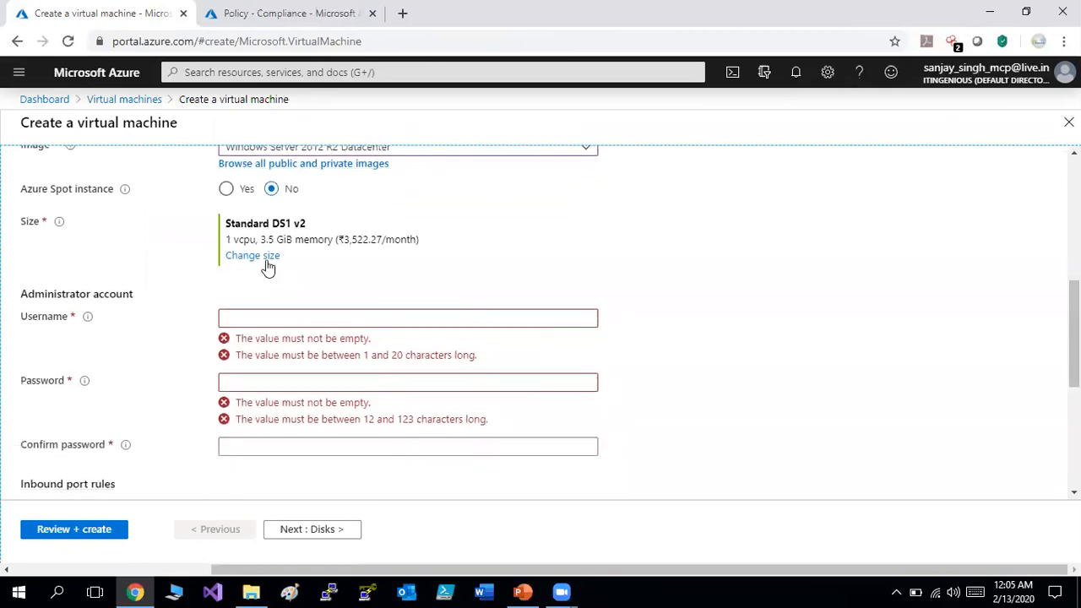
{"action": "left_click", "coordinate": [263, 256]}
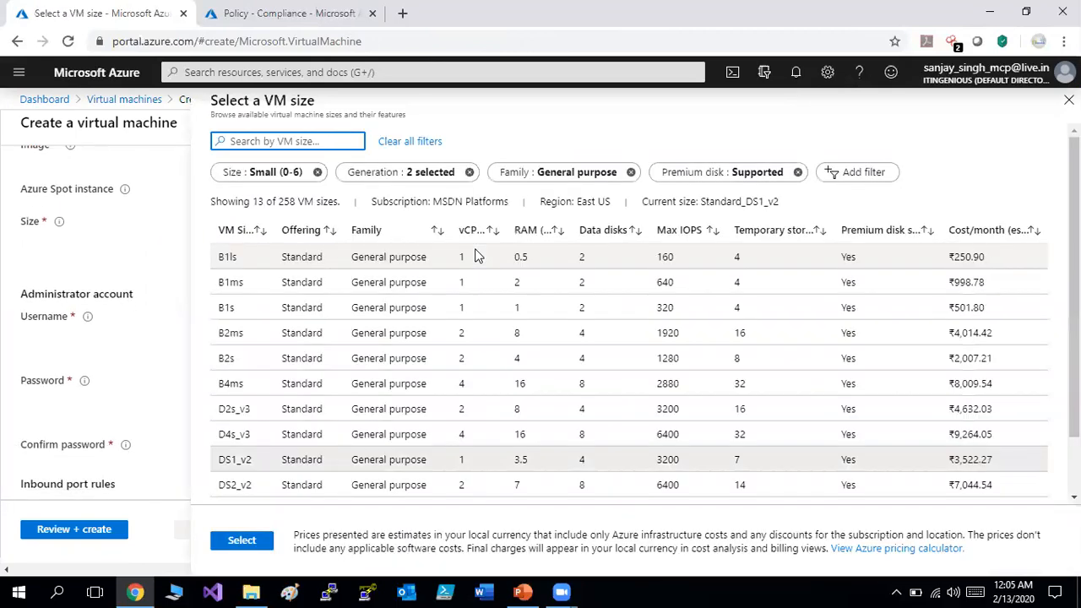
{"action": "scroll", "coordinate": [490, 313], "scroll_direction": "down", "scroll_amount": 1}
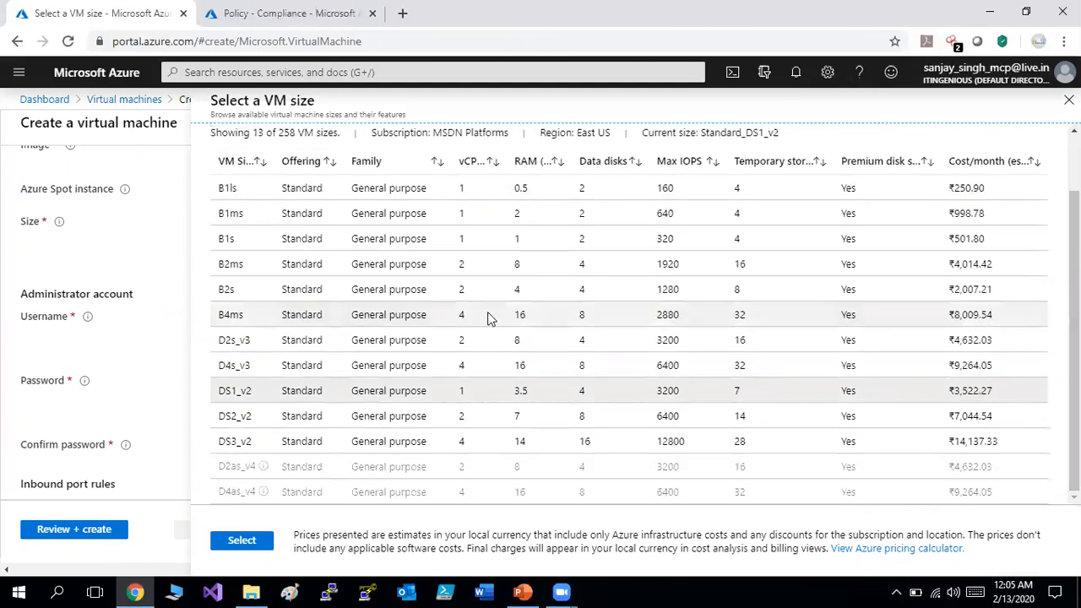
{"action": "left_click", "coordinate": [247, 441]}
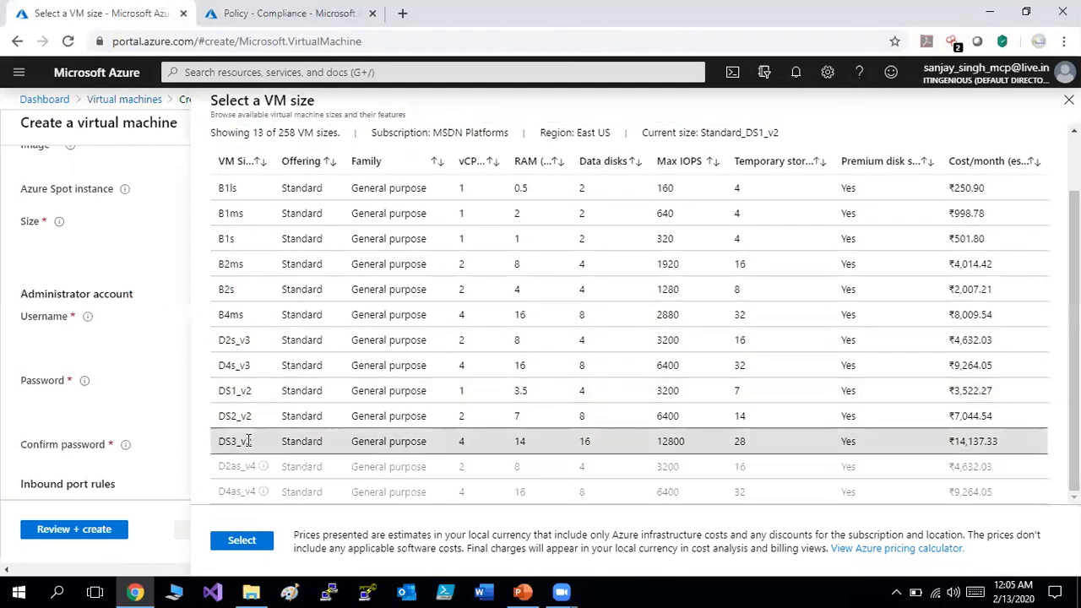
{"action": "left_click", "coordinate": [244, 541]}
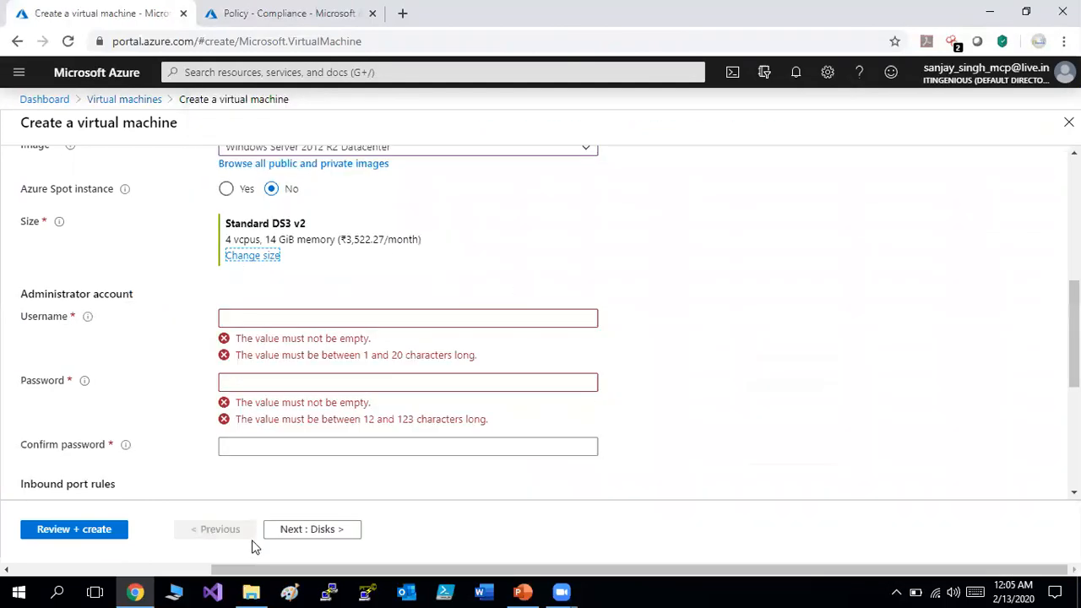
Enter the administrator username, password and password confirmation.
{"action": "left_click", "coordinate": [360, 321]}
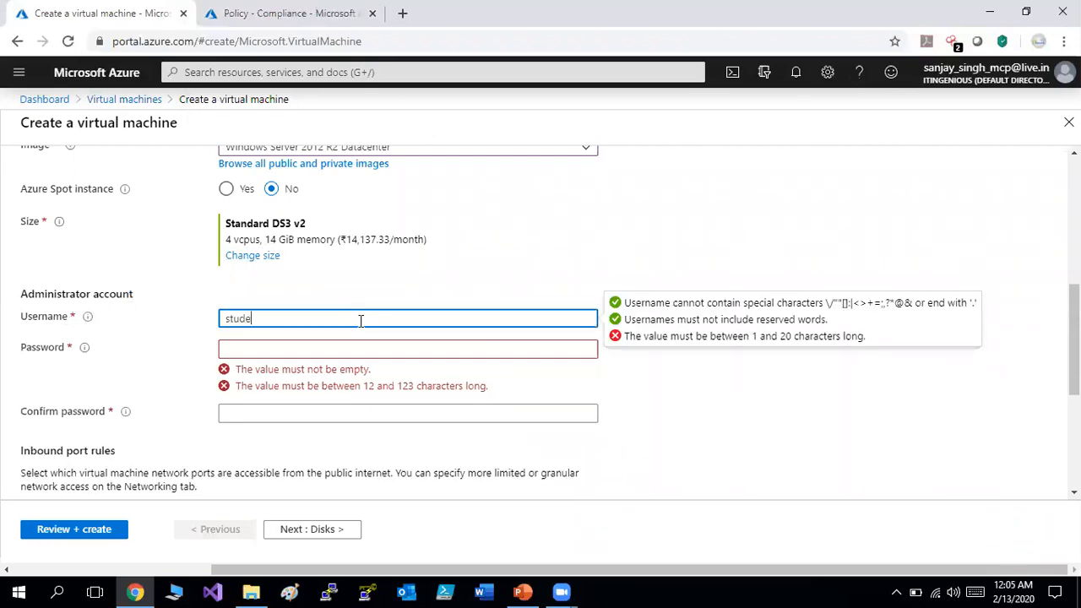
{"action": "left_click", "coordinate": [328, 345]}
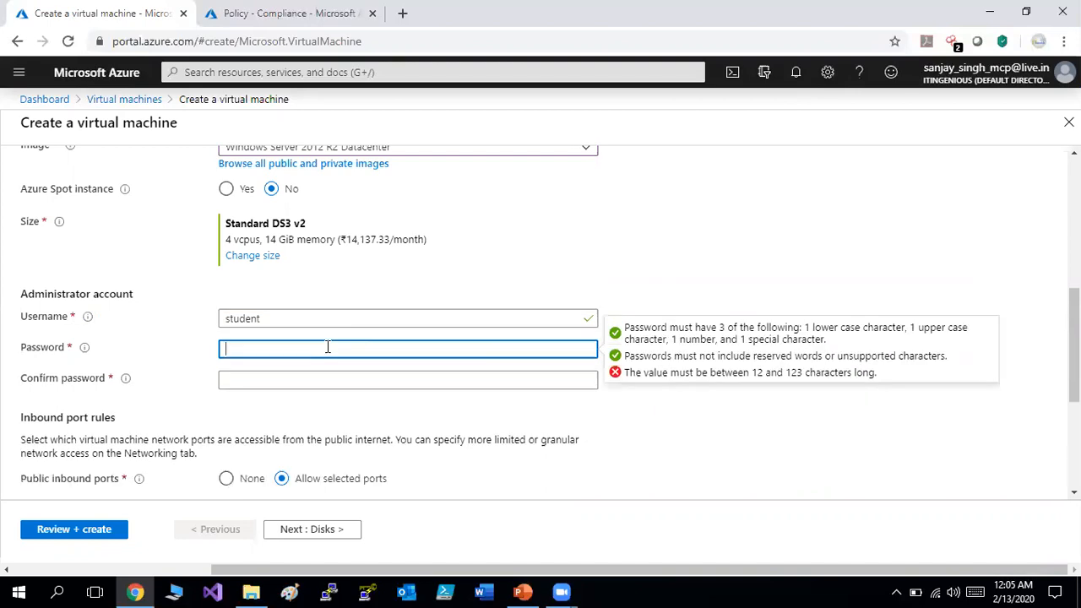
{"action": "type", "text": "••••••"}
{"action": "key", "text": "Tab"}
{"action": "type", "text": "••••••"}
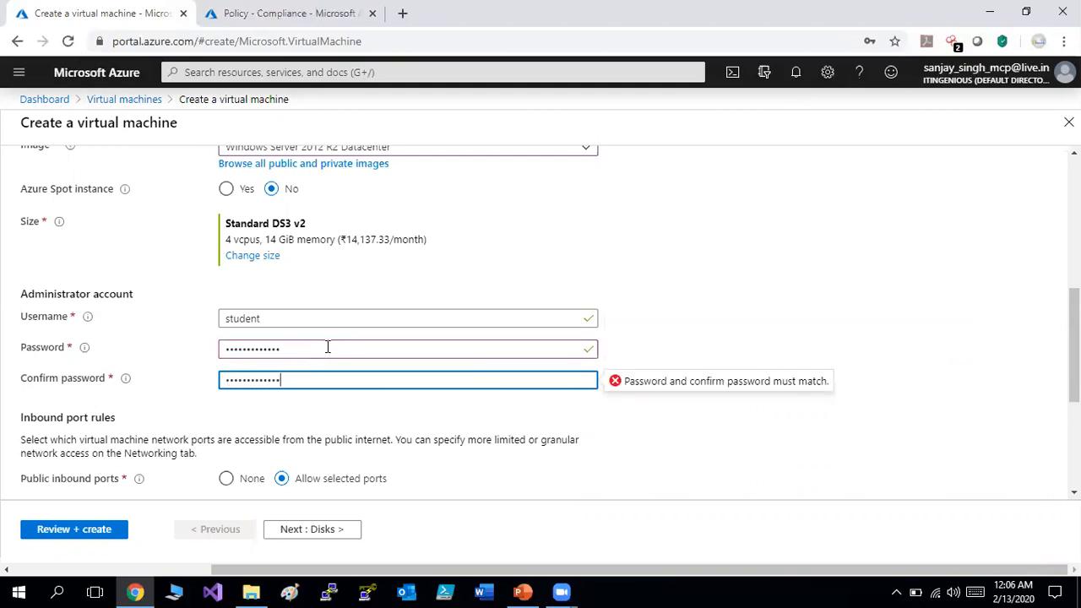
Advance through Disks and Networking to Management and turn boot diagnostics Off.
{"action": "left_click", "coordinate": [337, 531]}
{"action": "left_click", "coordinate": [336, 531]}
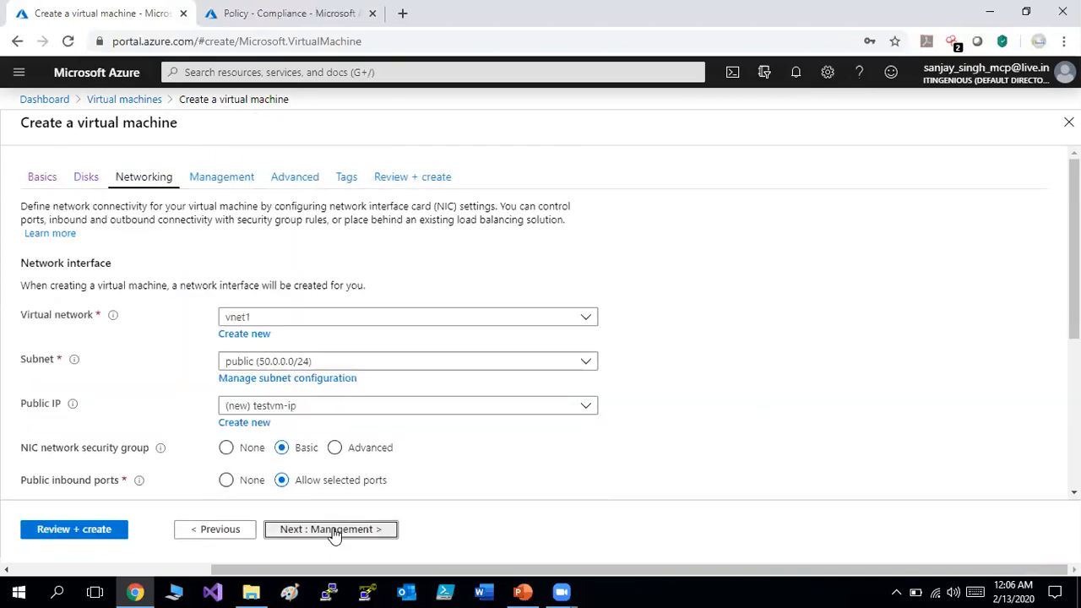
{"action": "left_click", "coordinate": [334, 530]}
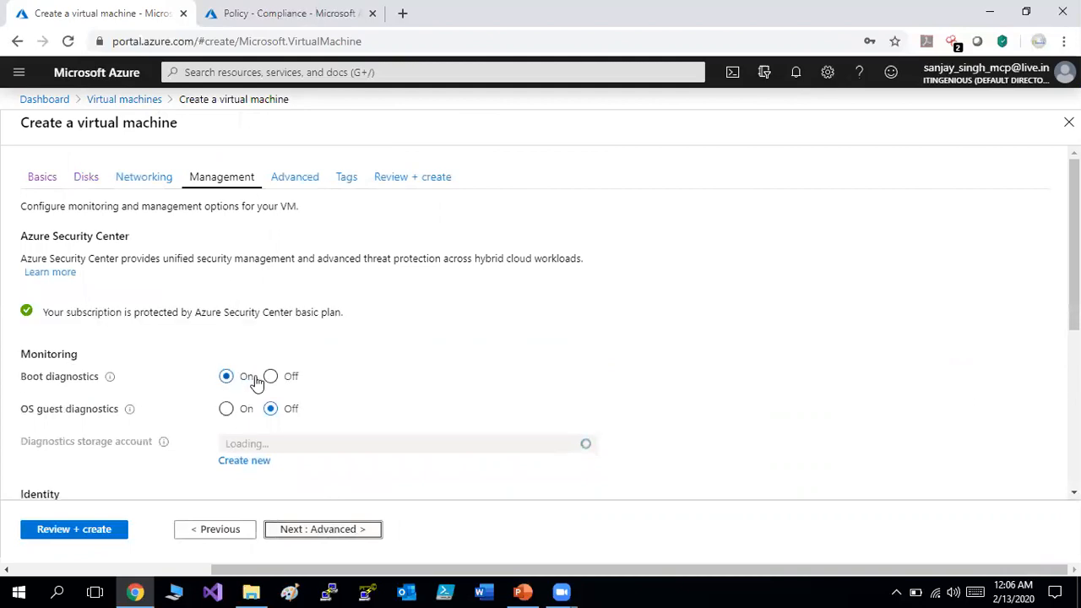
{"action": "left_click", "coordinate": [271, 377]}
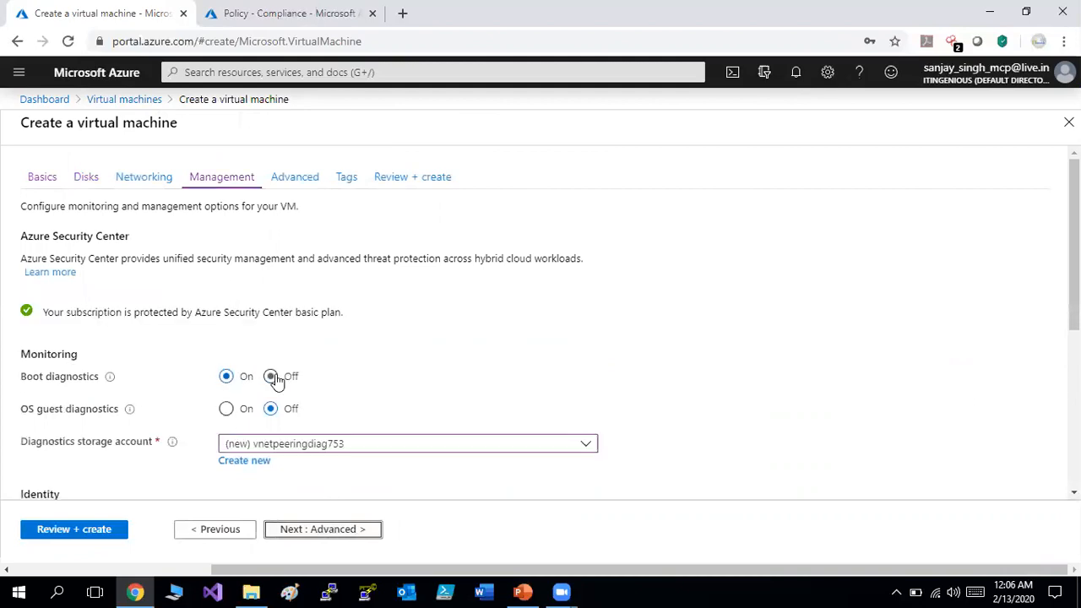
Pass Advanced and Tags, create testvm after validation, and check the deployment notifications.
{"action": "left_click", "coordinate": [338, 532]}
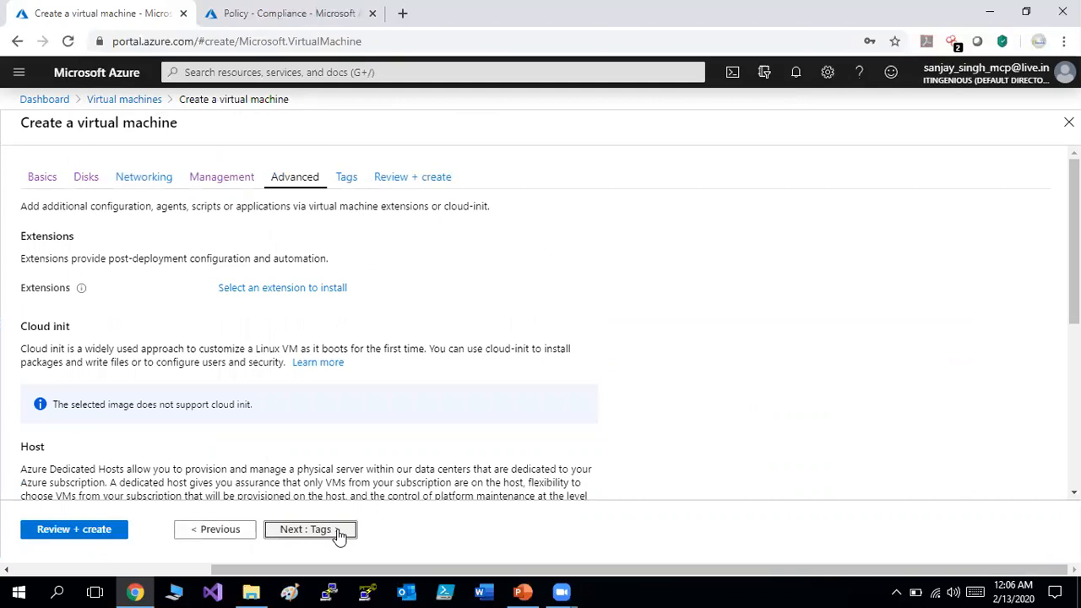
{"action": "left_click", "coordinate": [337, 533]}
{"action": "left_click", "coordinate": [338, 533]}
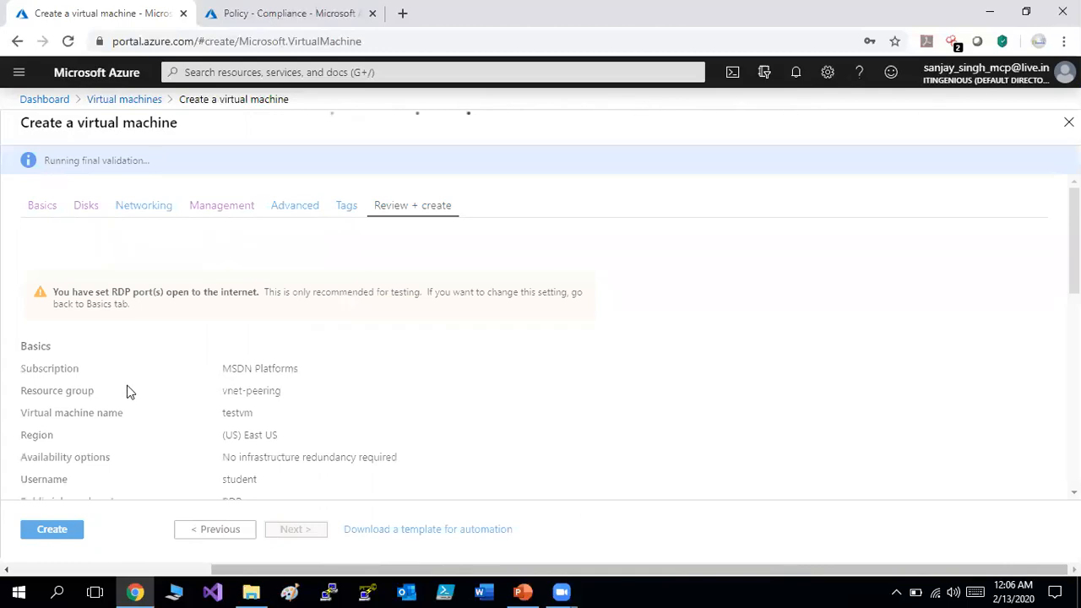
{"action": "left_click", "coordinate": [52, 530]}
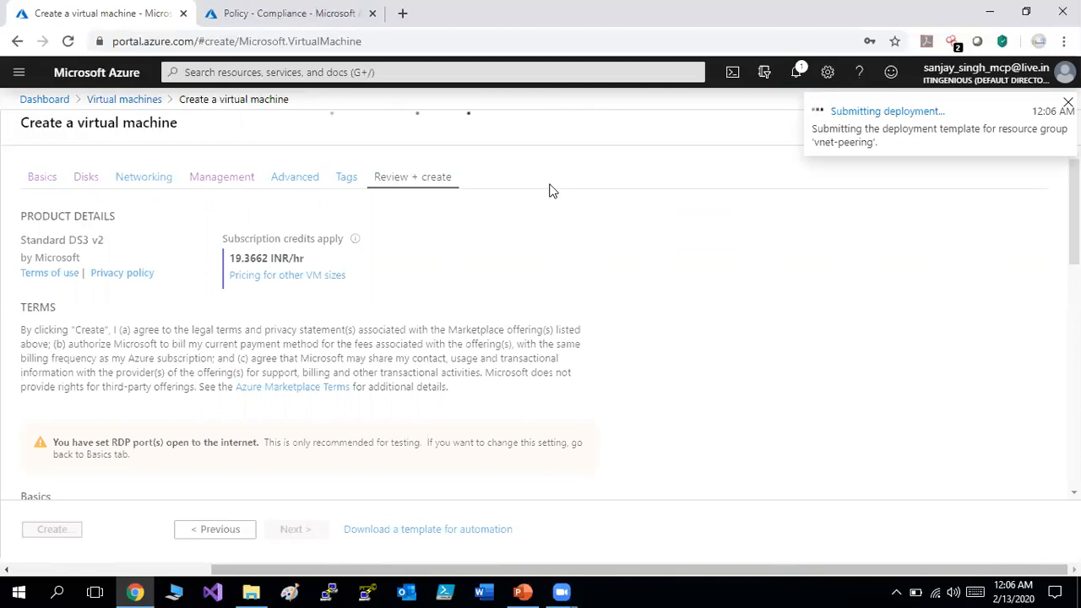
{"action": "left_click", "coordinate": [797, 76]}
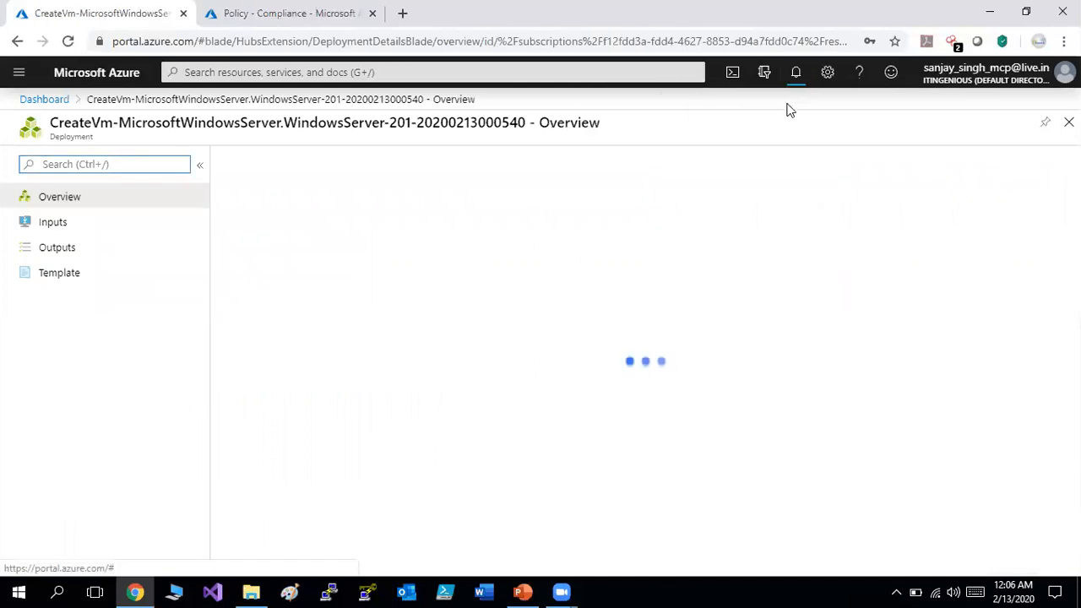
Review the failed testvm deployment, where testvm-ip and testvm-nsg were forbidden by the az1000lb- policy.
{"action": "left_click", "coordinate": [796, 77]}
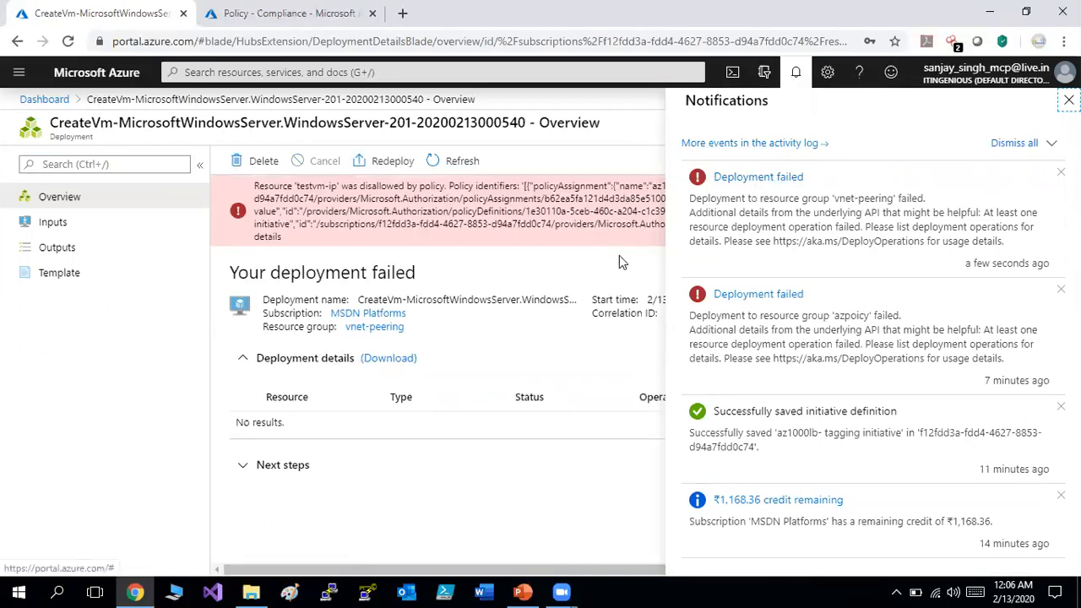
{"action": "left_click", "coordinate": [602, 291]}
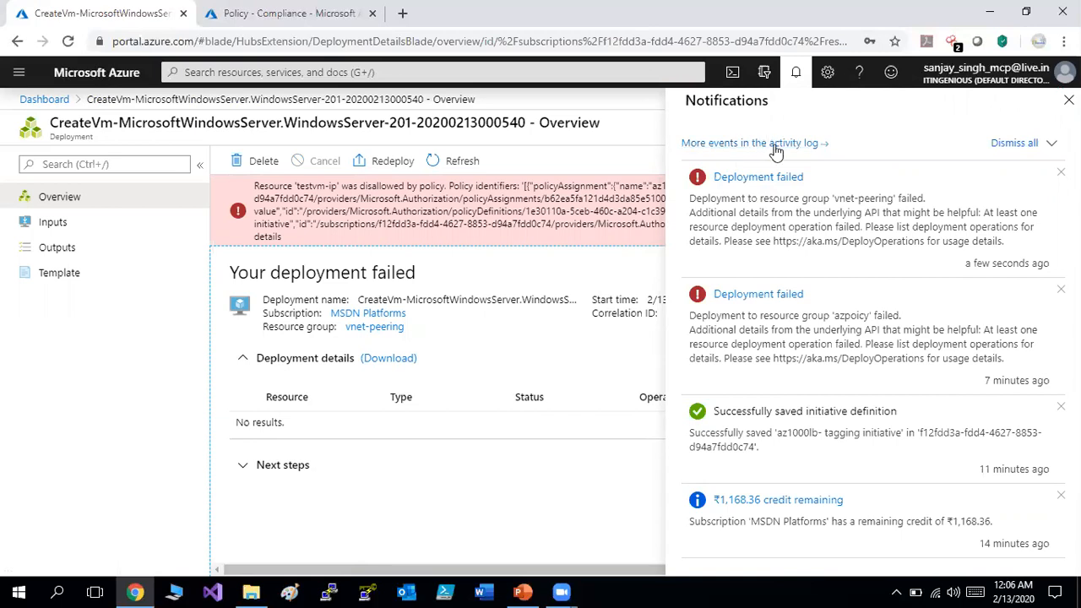
{"action": "left_click", "coordinate": [796, 73]}
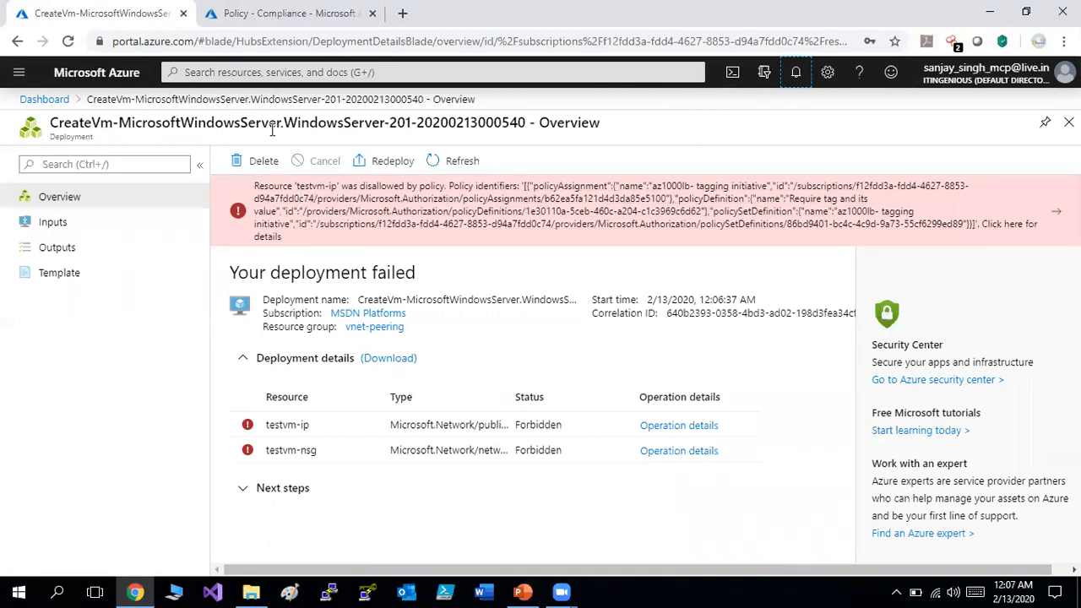
Delete the az1000lb- tagging initiative assignment from the Policy Compliance page.
{"action": "left_click", "coordinate": [274, 17]}
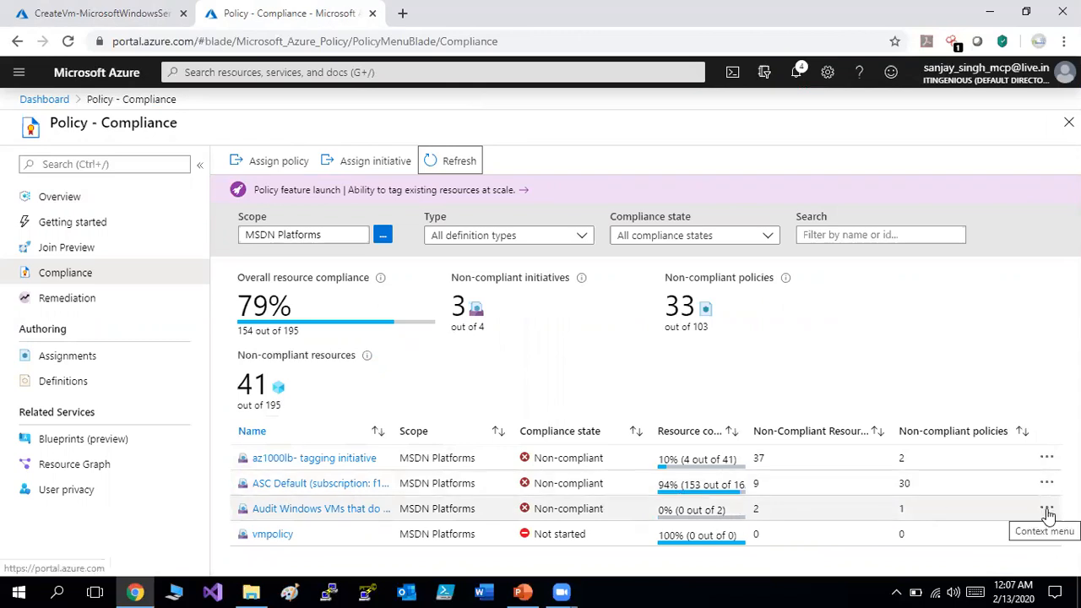
{"action": "left_click", "coordinate": [1049, 458]}
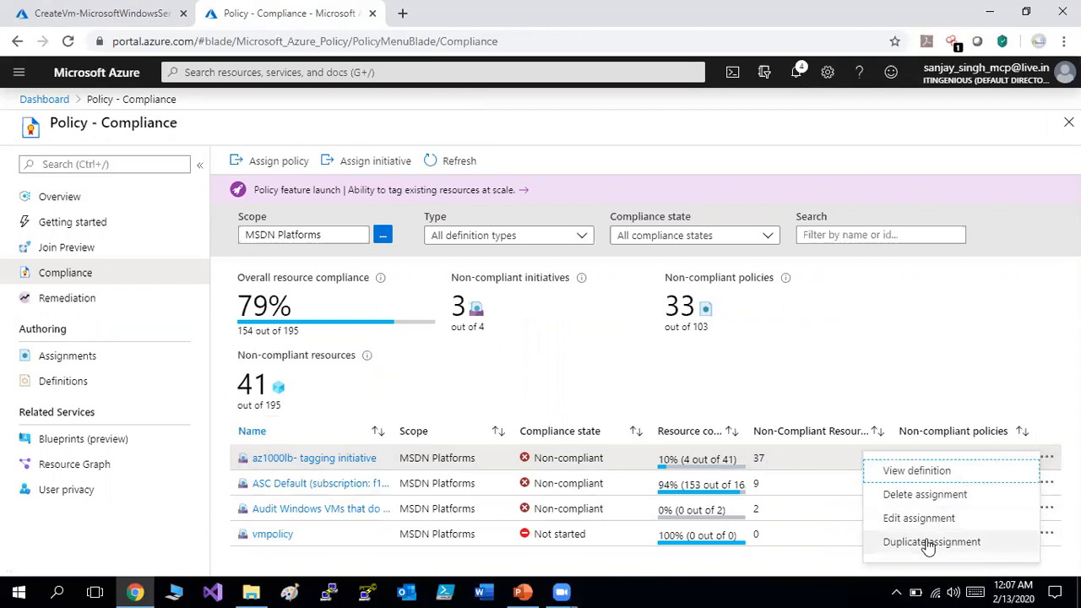
{"action": "left_click", "coordinate": [919, 495]}
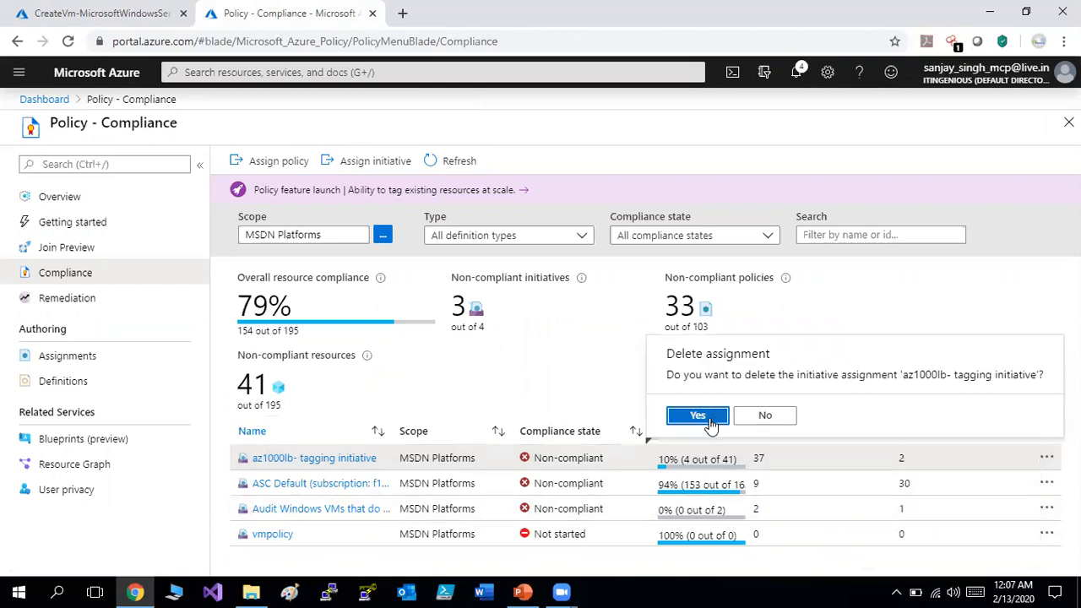
{"action": "left_click", "coordinate": [708, 420]}
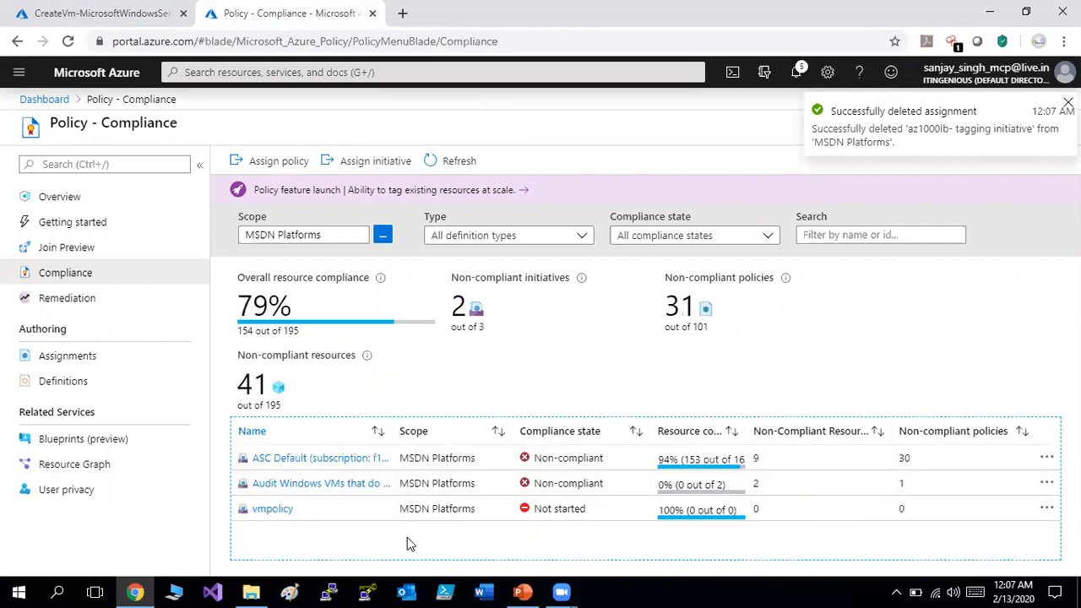
Delete the az1000lb- tagging initiative definition, then return to the CreateVm deployment overview.
{"action": "left_click", "coordinate": [63, 380]}
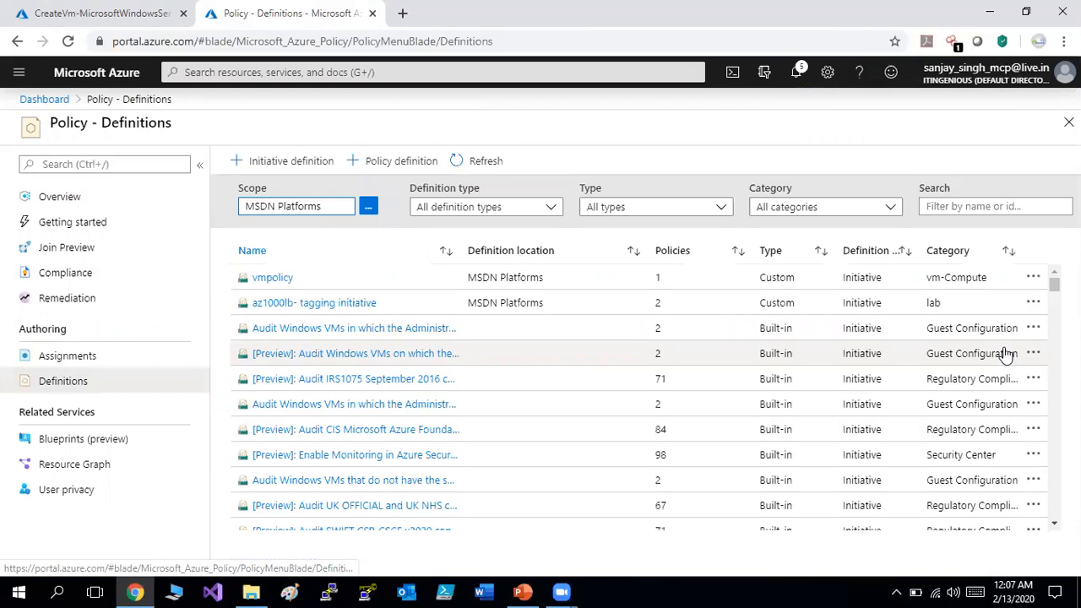
{"action": "left_click", "coordinate": [1033, 304]}
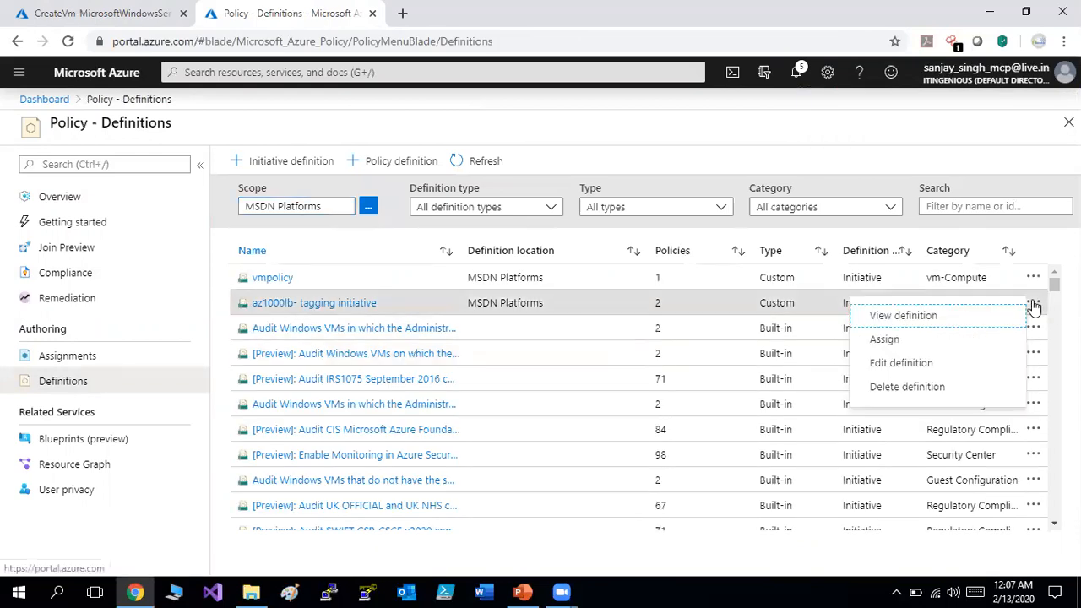
{"action": "left_click", "coordinate": [900, 388]}
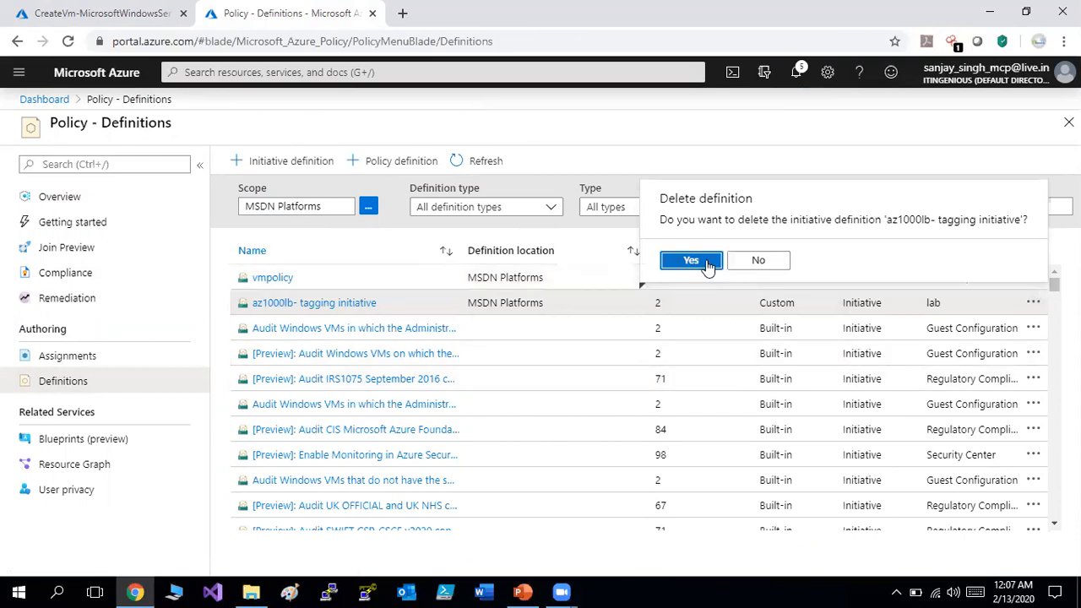
{"action": "left_click", "coordinate": [708, 265]}
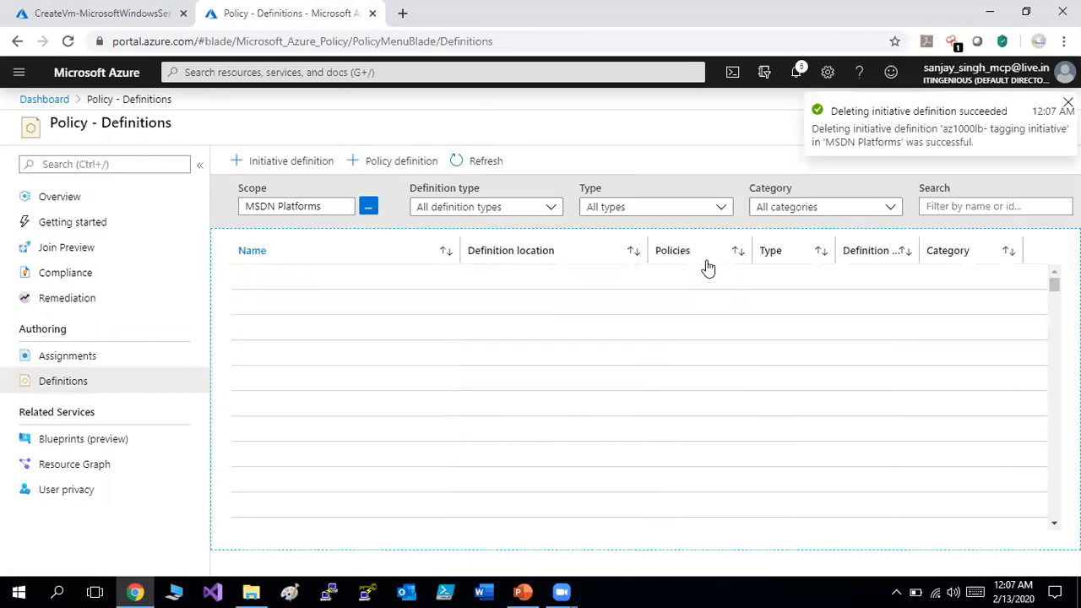
{"action": "left_click", "coordinate": [146, 17]}
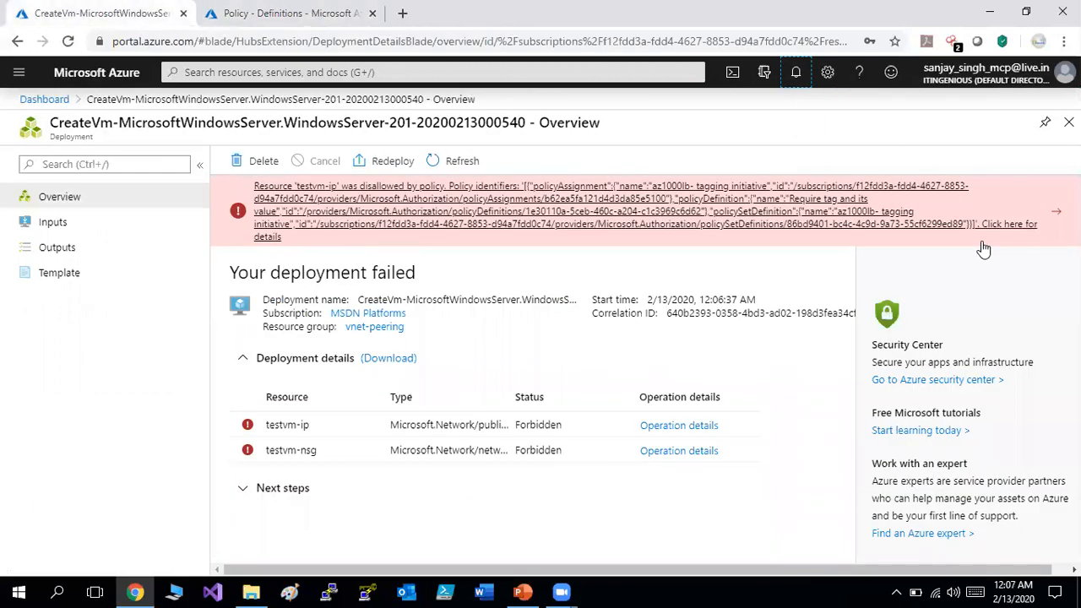
Refresh the deployment overview, then start a new VM from the Virtual machines list.
{"action": "left_click", "coordinate": [466, 168]}
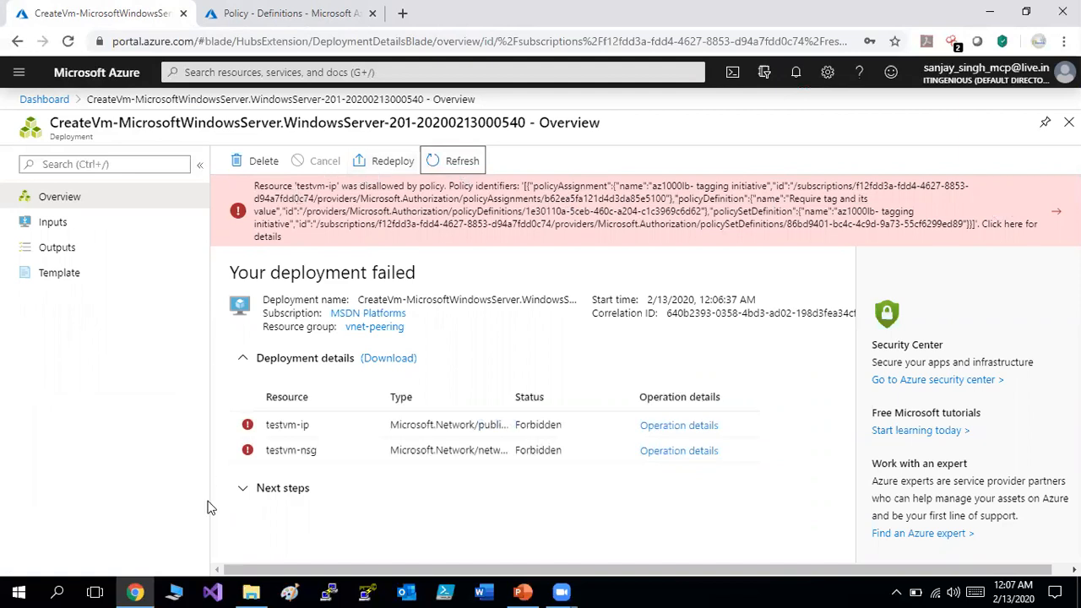
{"action": "left_click", "coordinate": [20, 73]}
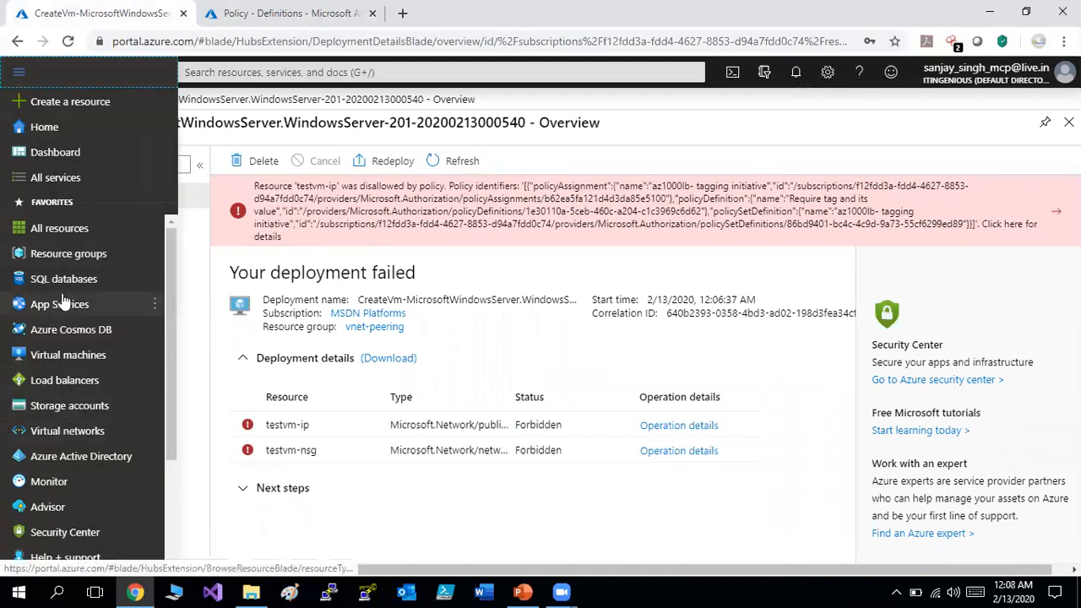
{"action": "left_click", "coordinate": [81, 355]}
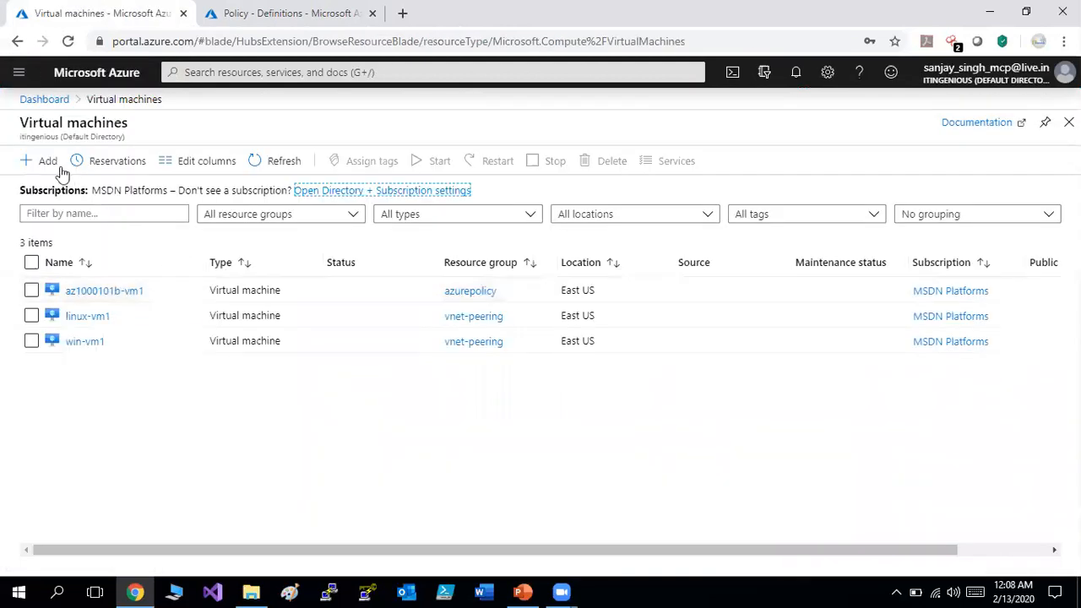
{"action": "left_click", "coordinate": [49, 162]}
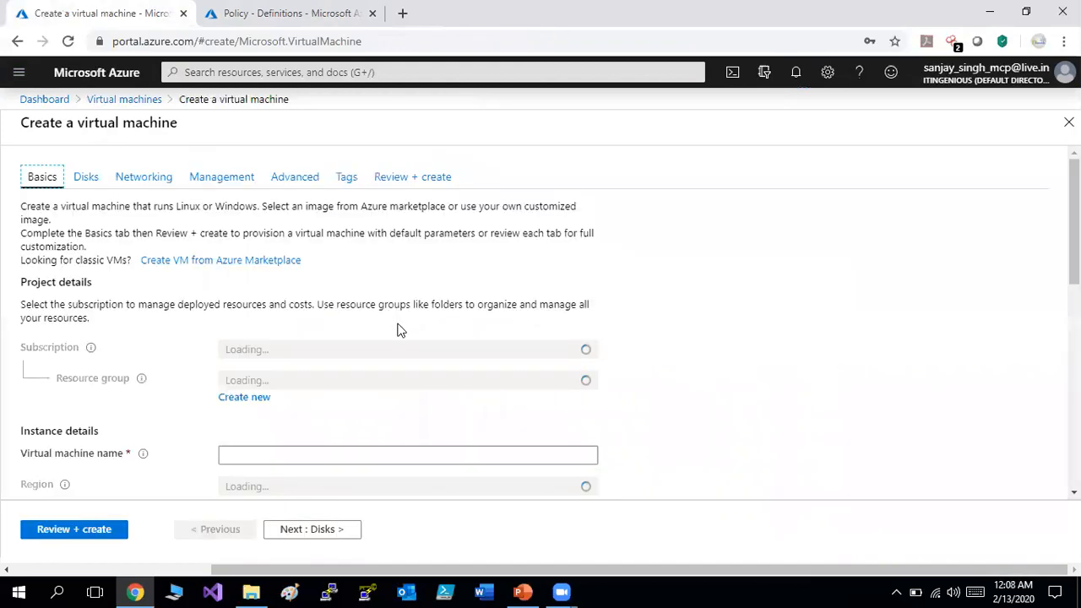
Put the new VM testvm in resource group vnet-peering, region (US) East US.
{"action": "left_click", "coordinate": [387, 381]}
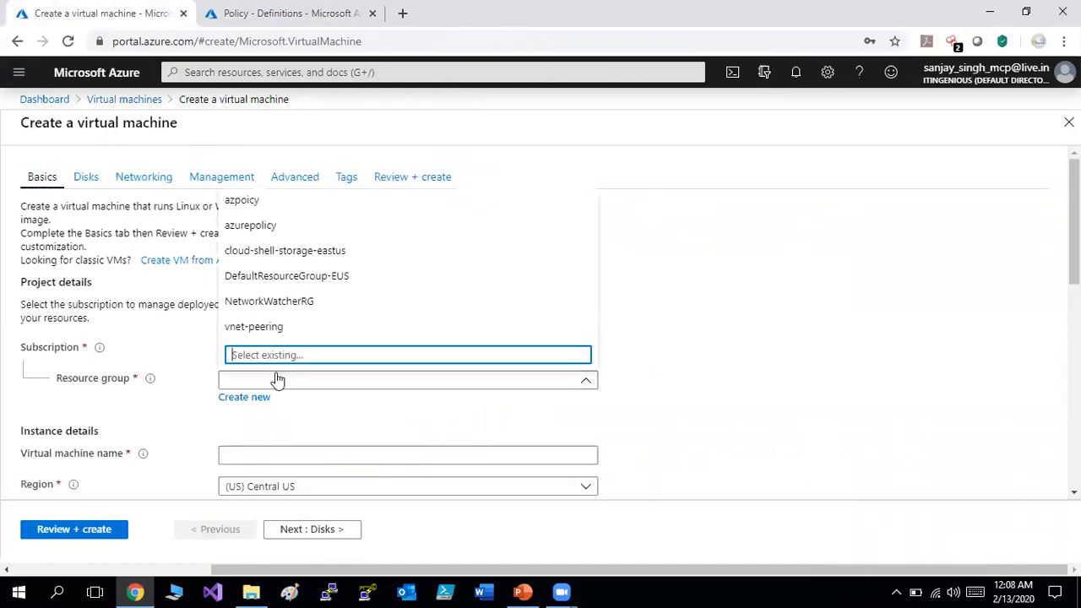
{"action": "left_click", "coordinate": [285, 331]}
{"action": "left_click", "coordinate": [318, 456]}
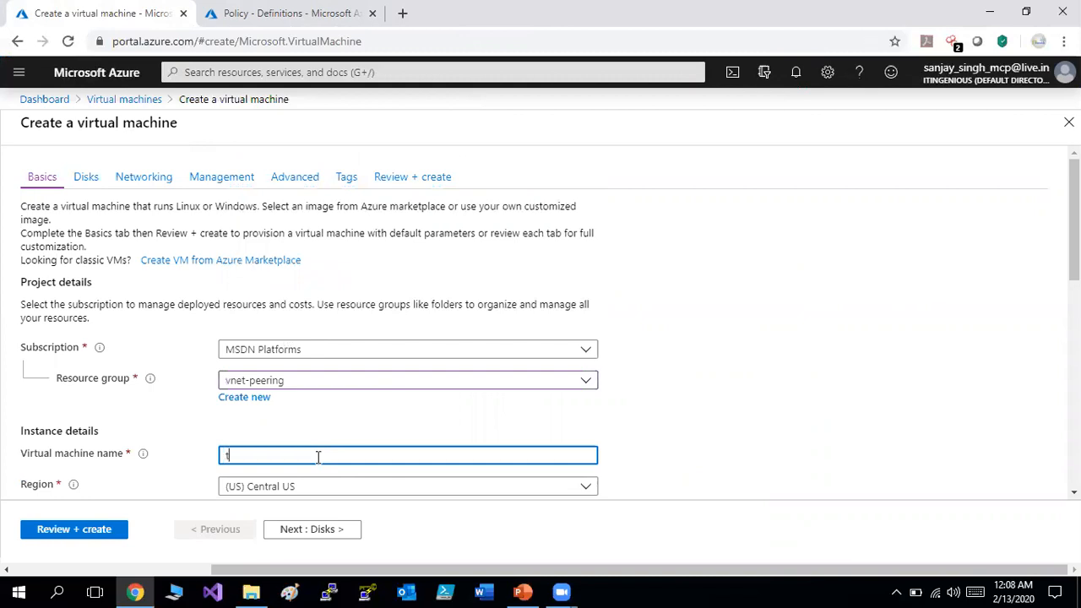
{"action": "type", "text": "testvm"}
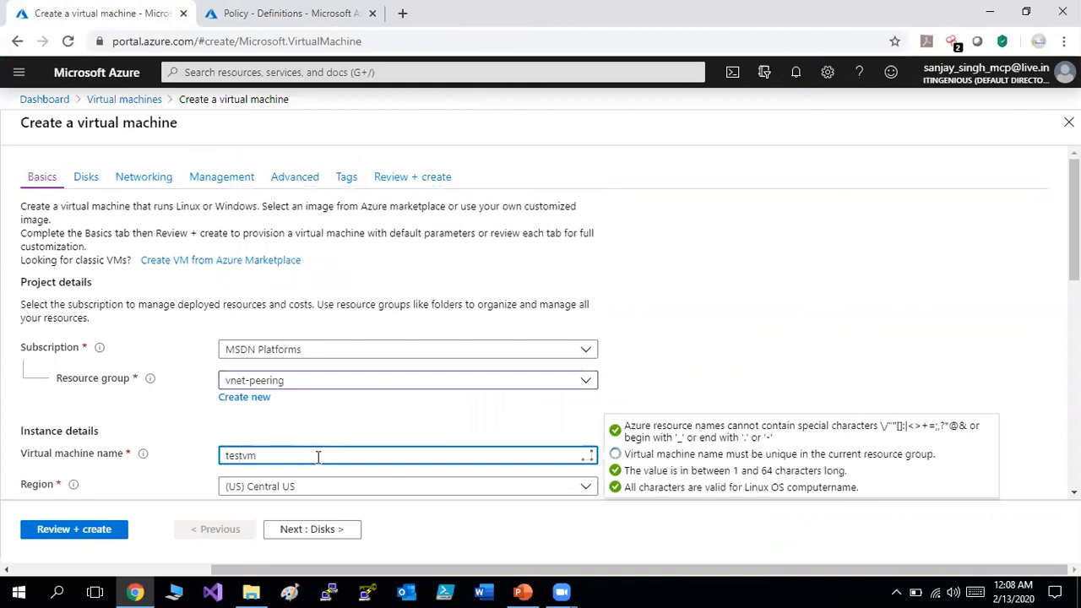
{"action": "key", "text": "Tab"}
{"action": "key", "text": "Tab"}
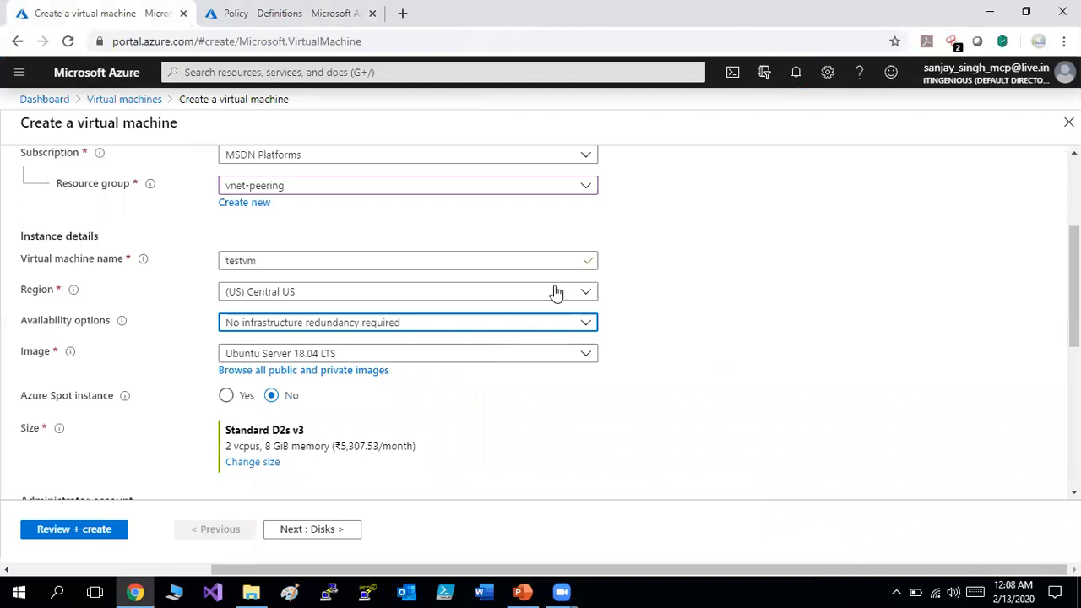
{"action": "left_click", "coordinate": [566, 282]}
{"action": "left_click", "coordinate": [329, 289]}
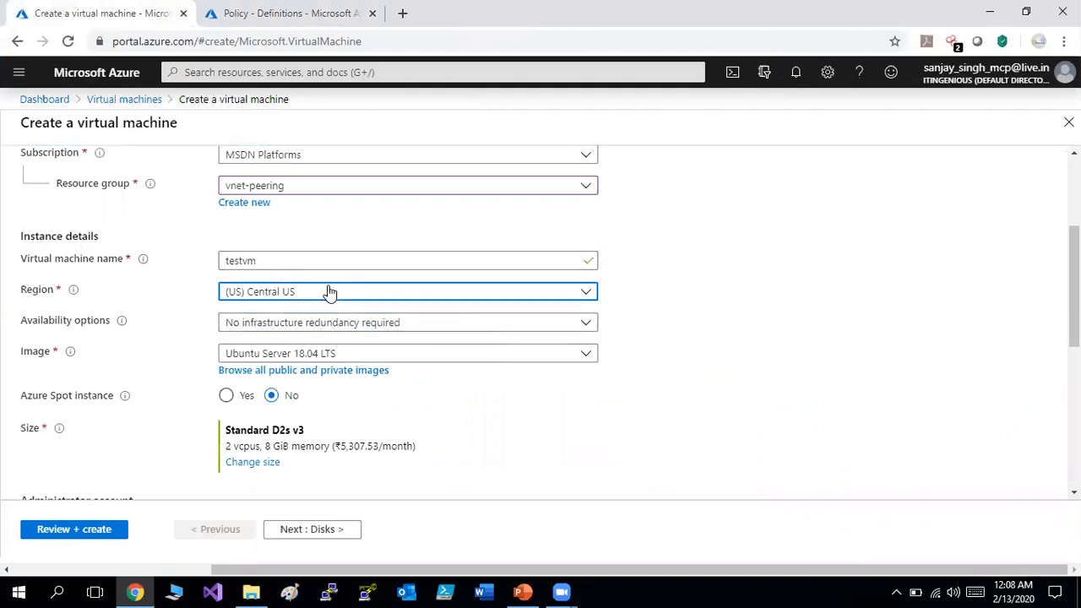
{"action": "left_click", "coordinate": [267, 372]}
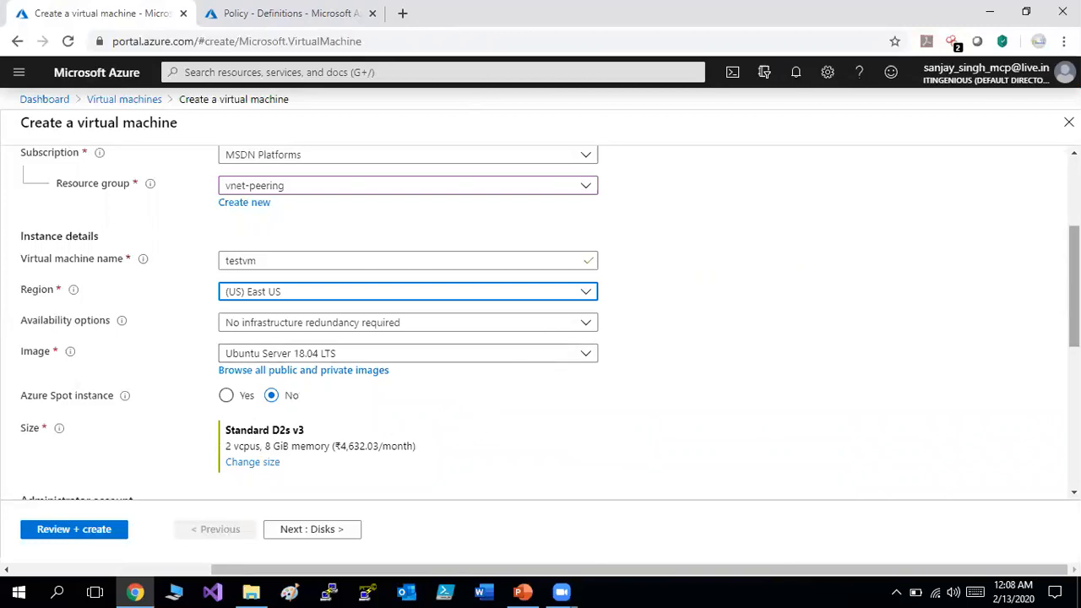
Choose password authentication and enter the administrator username, password and confirmation.
{"action": "scroll", "coordinate": [527, 228], "scroll_direction": "down", "scroll_amount": 2}
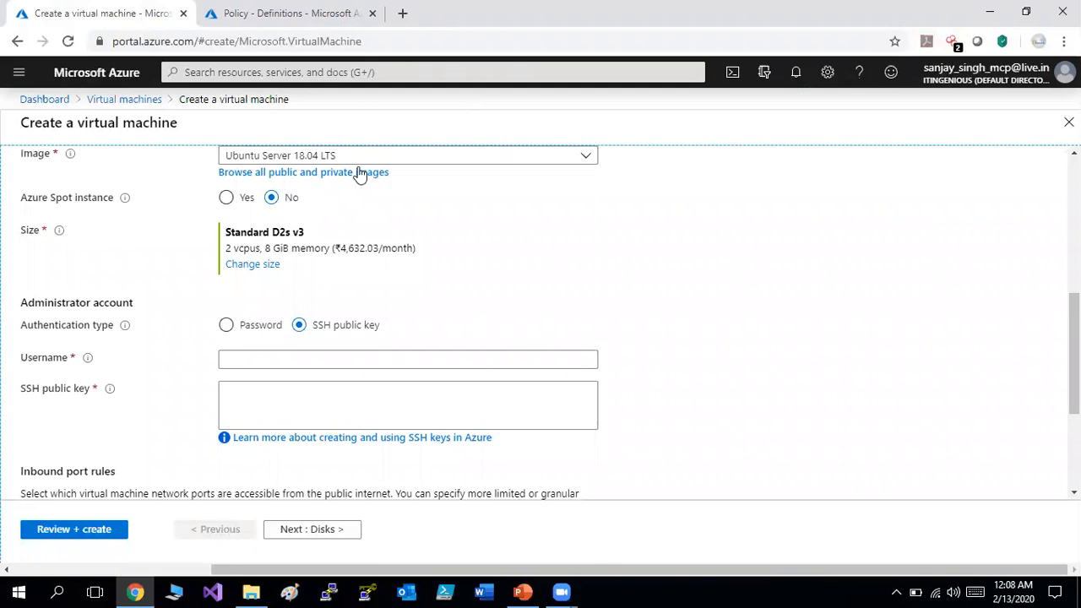
{"action": "left_click", "coordinate": [340, 362]}
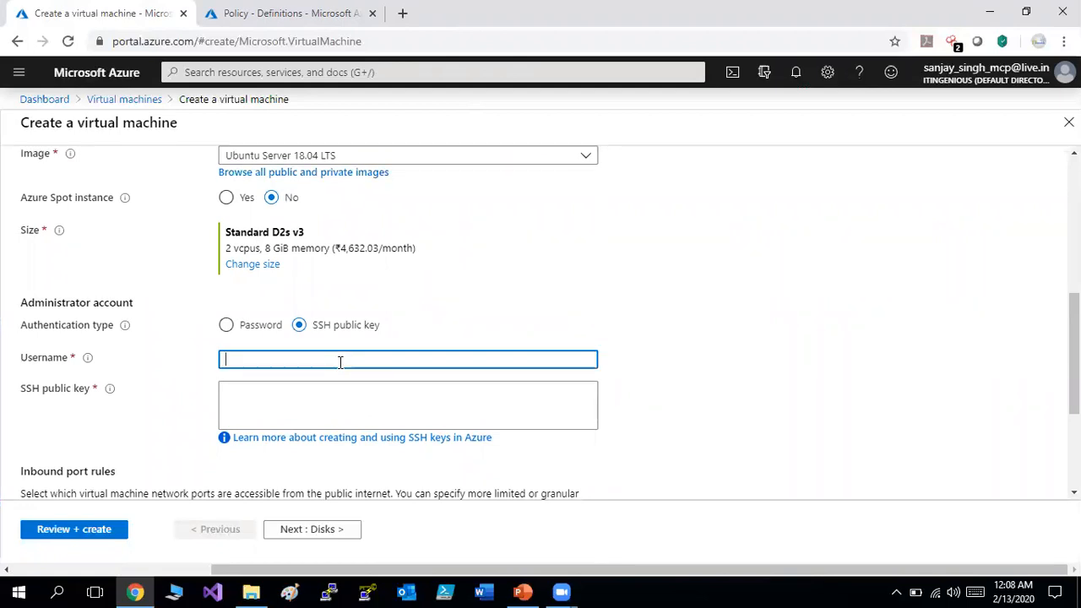
{"action": "type", "text": "a"}
{"action": "key", "text": "BackSpace"}
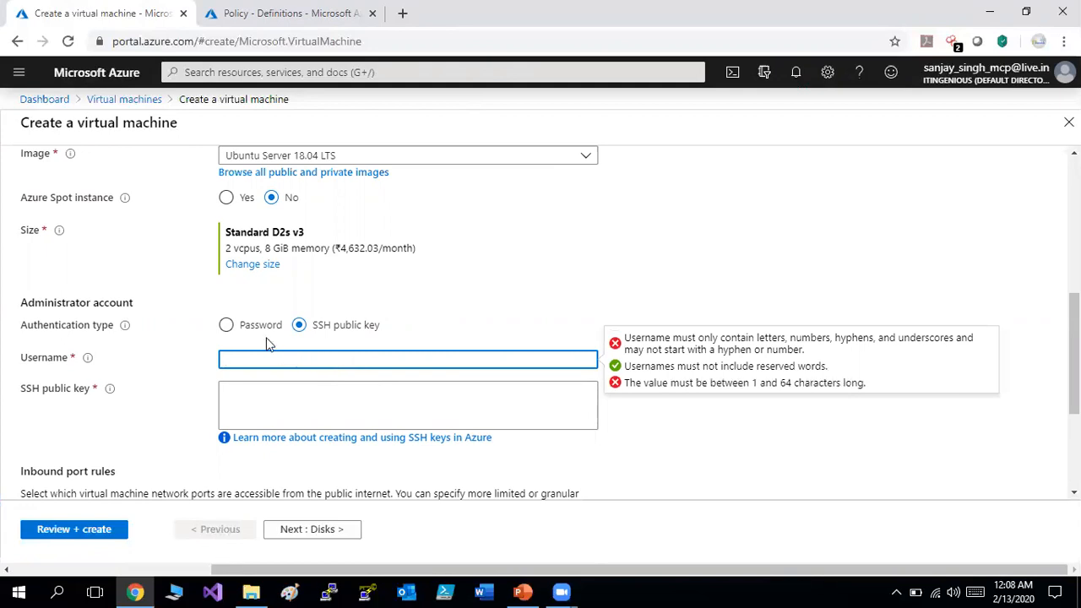
{"action": "left_click", "coordinate": [258, 330]}
{"action": "left_click", "coordinate": [256, 357]}
{"action": "type", "text": "student"}
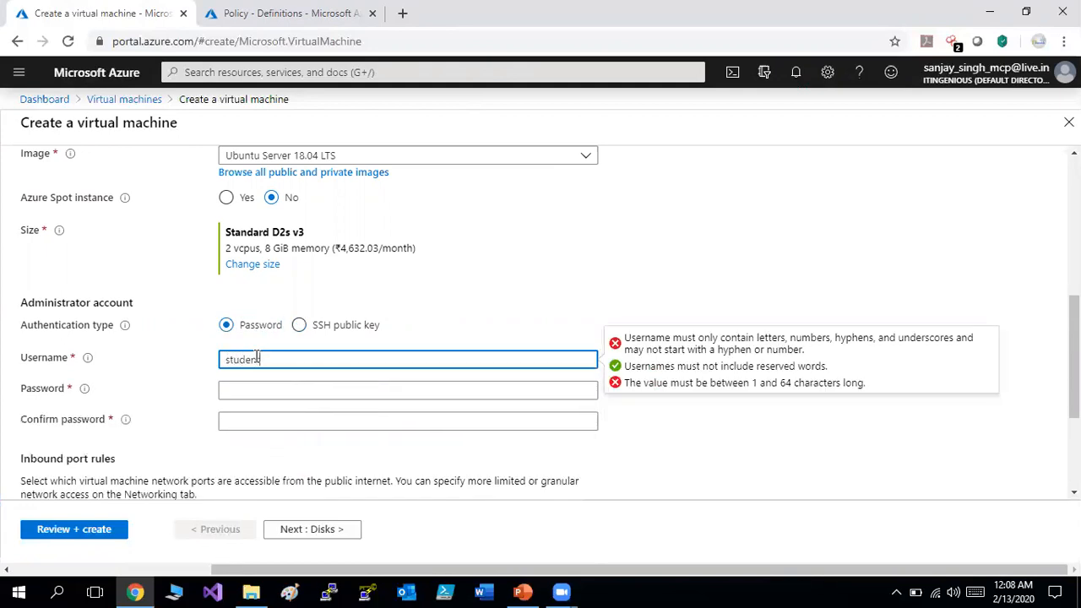
{"action": "key", "text": "Tab"}
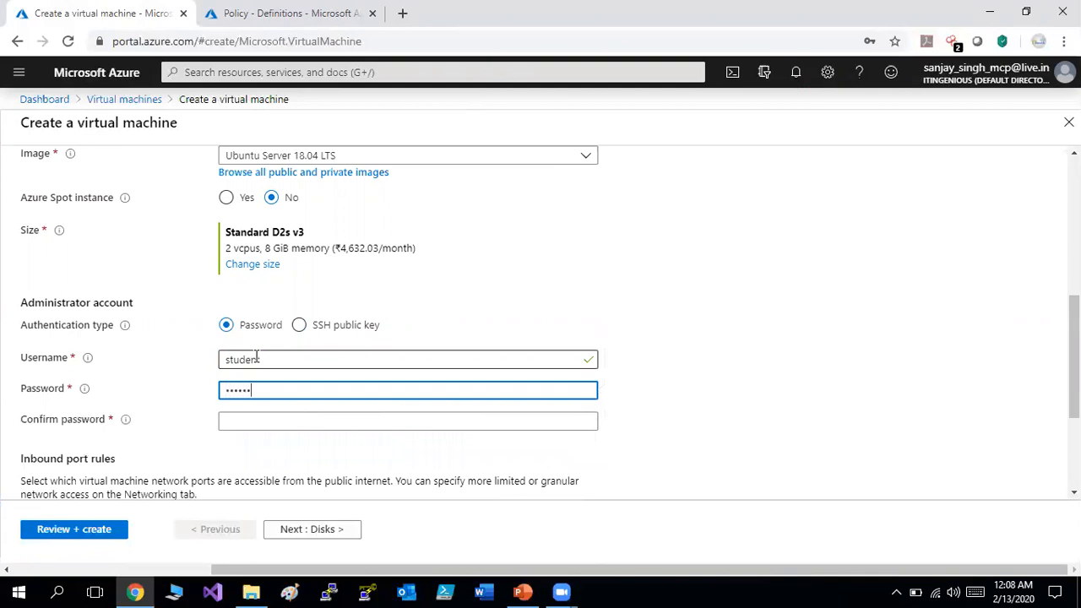
{"action": "key", "text": "Tab"}
{"action": "type", "text": "•••••"}
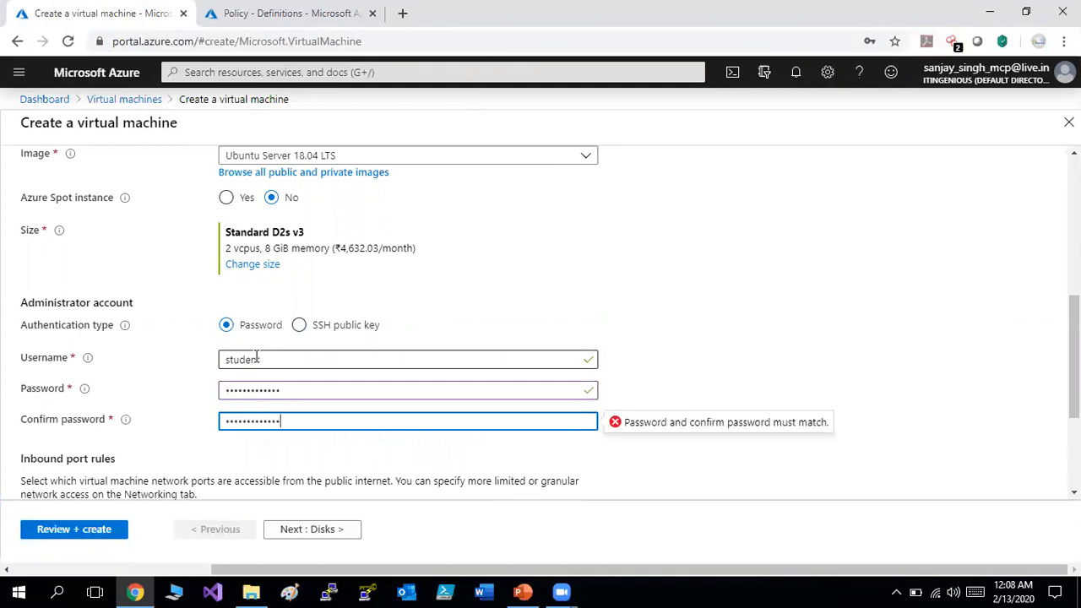
Turn boot diagnostics Off, pass validation, and create the Standard D2s v3 testvm.
{"action": "key", "text": "Tab"}
{"action": "key", "text": "Tab"}
{"action": "key", "text": "Tab"}
{"action": "key", "text": "Tab"}
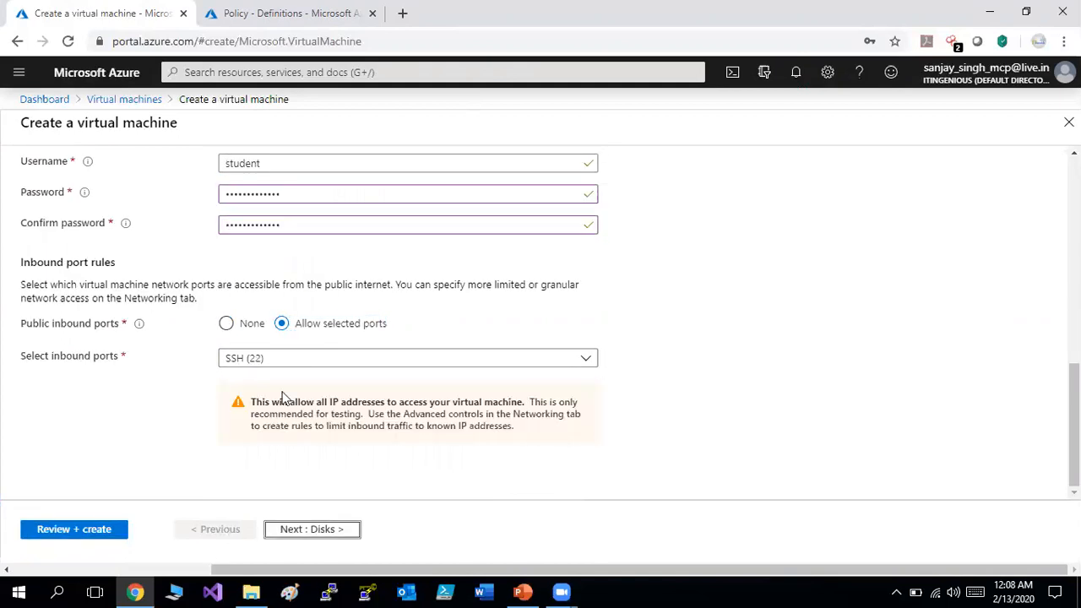
{"action": "key", "text": "Return"}
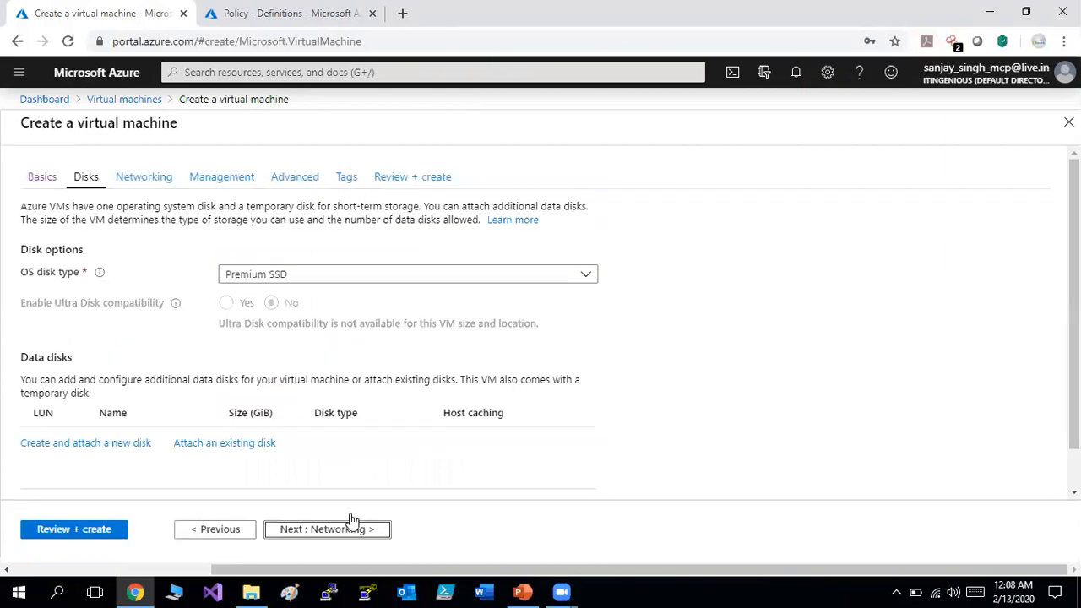
{"action": "left_click", "coordinate": [336, 528]}
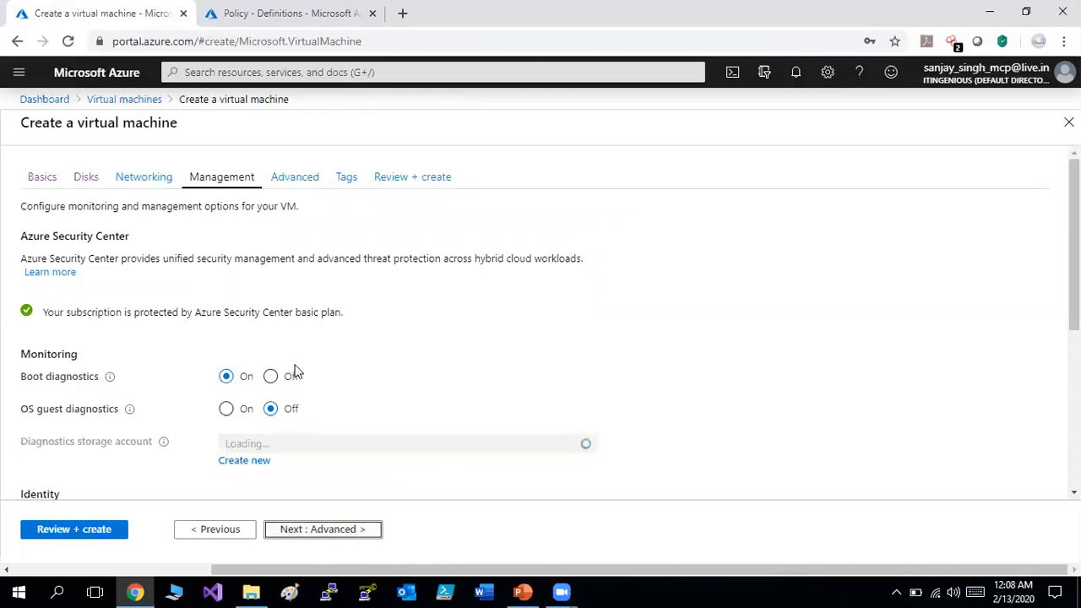
{"action": "left_click", "coordinate": [272, 377]}
{"action": "left_click", "coordinate": [318, 532]}
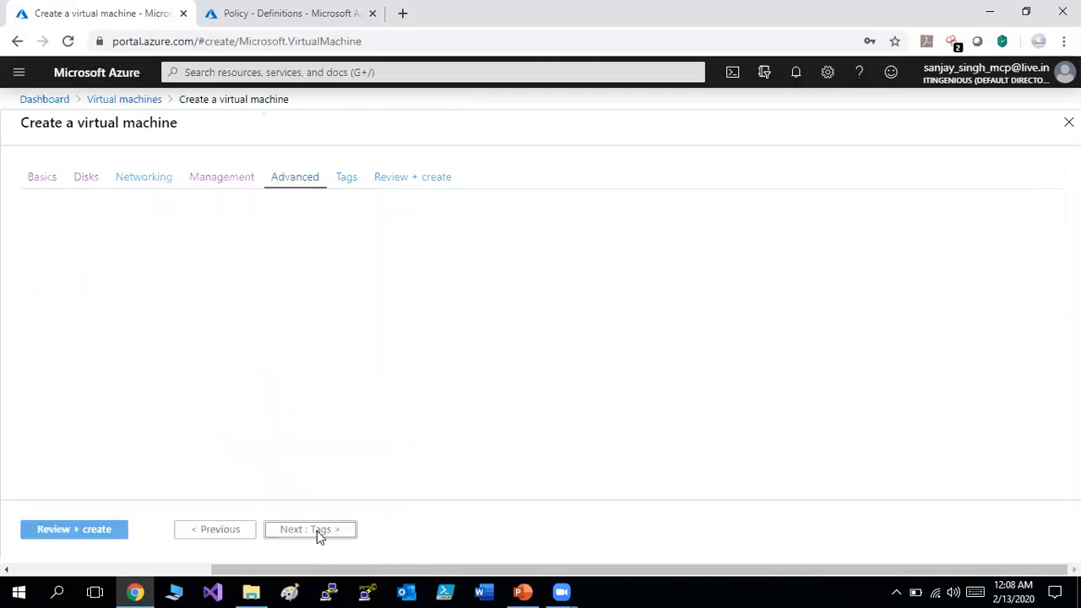
{"action": "left_click", "coordinate": [75, 530]}
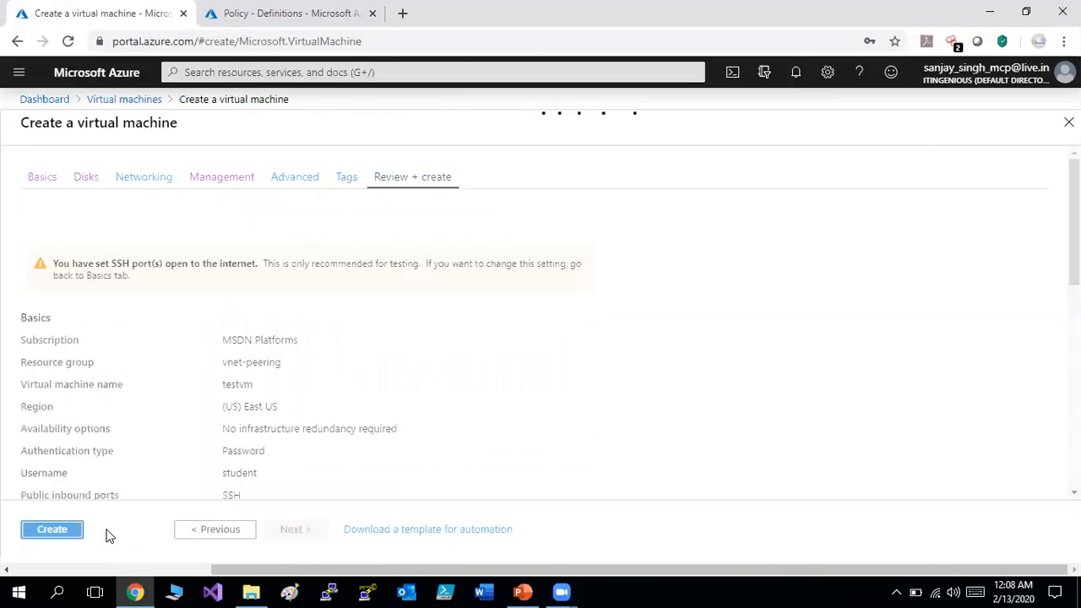
{"action": "left_click", "coordinate": [52, 529]}
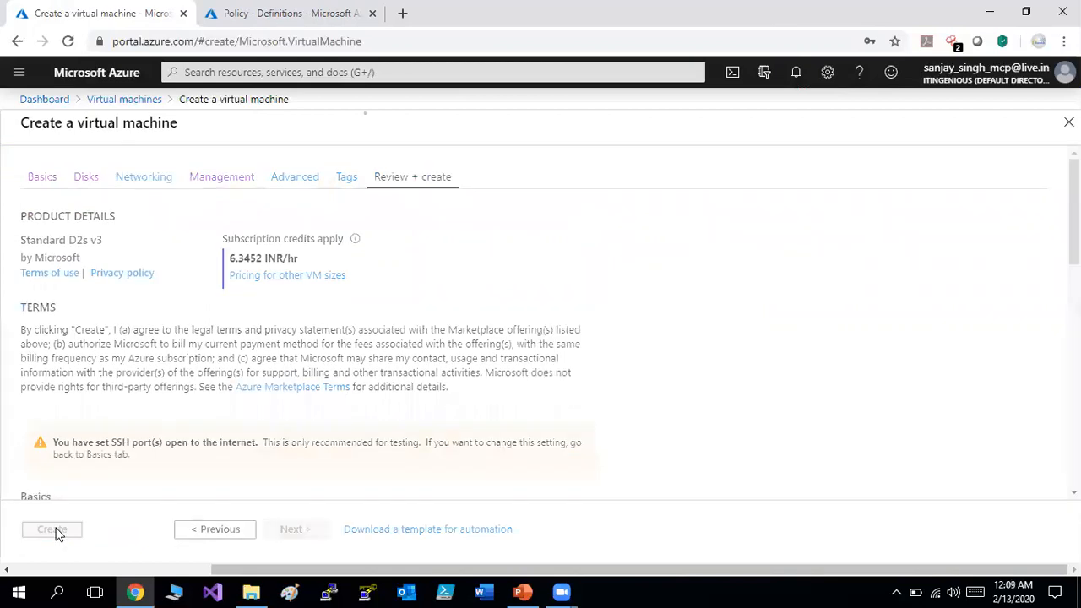
Check recent notifications, then open the Policy compliance overview for MSDN Platforms.
{"action": "left_click", "coordinate": [796, 75]}
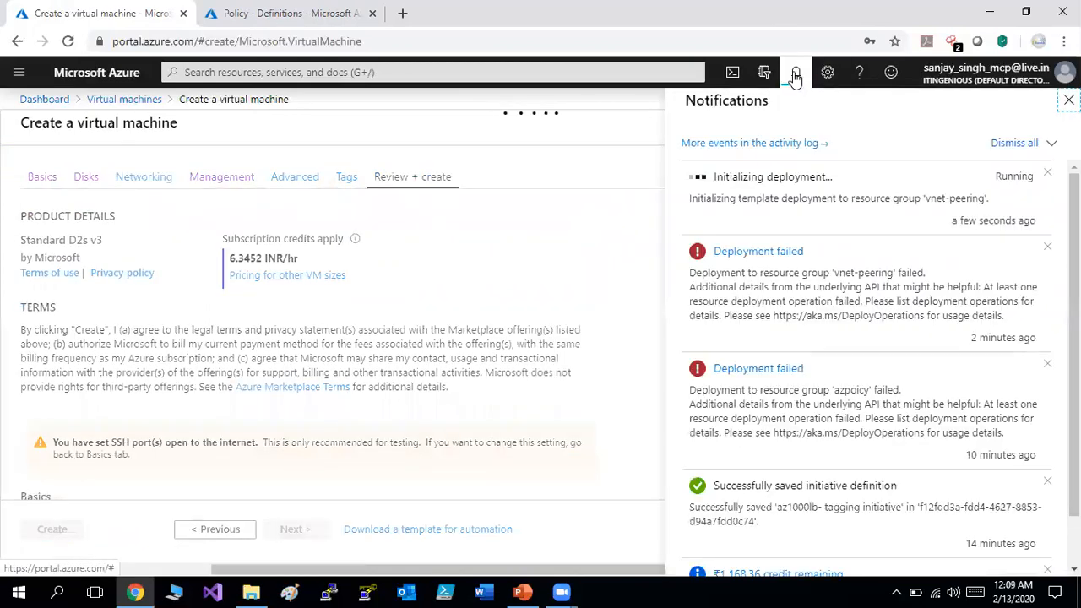
{"action": "left_click", "coordinate": [267, 10]}
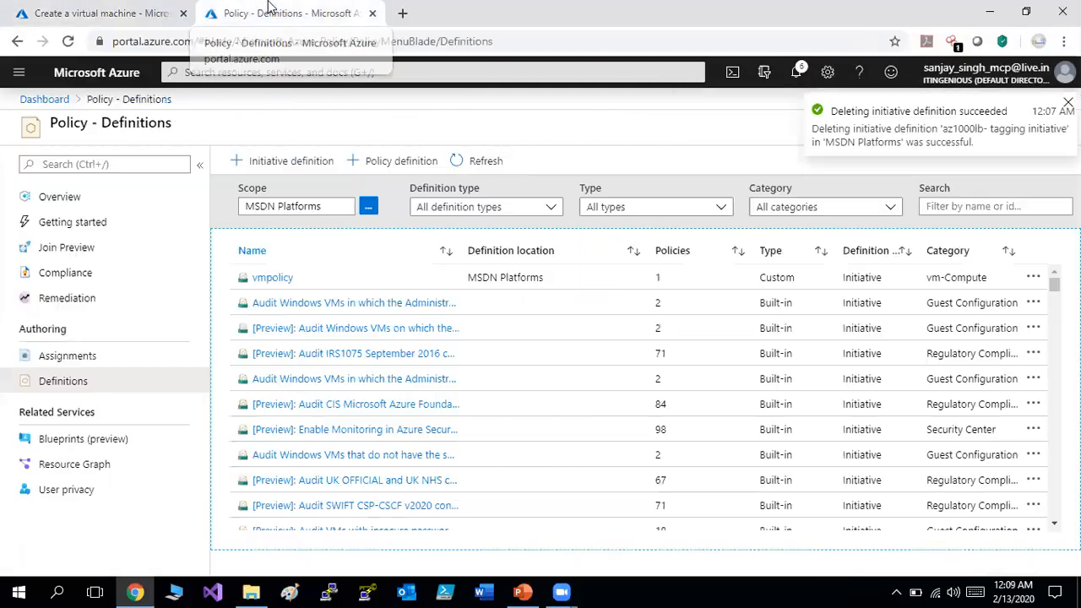
{"action": "left_click", "coordinate": [61, 358]}
{"action": "left_click", "coordinate": [75, 275]}
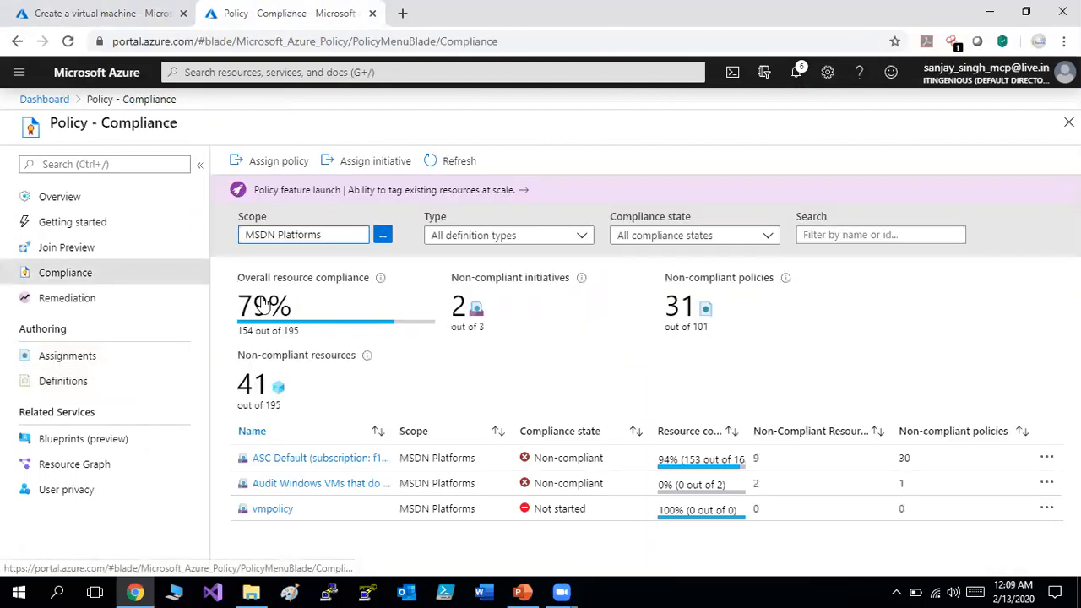
Refresh the compliance results several times, checking the VM deployment progress in between.
{"action": "left_click", "coordinate": [461, 164]}
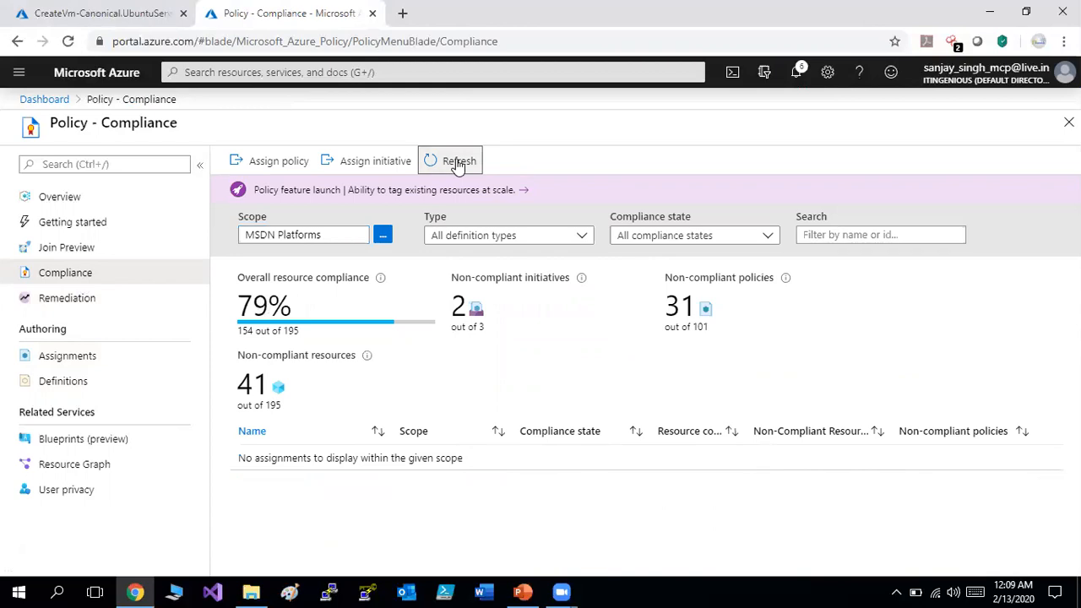
{"action": "left_click", "coordinate": [457, 164]}
{"action": "left_click", "coordinate": [457, 165]}
{"action": "left_click", "coordinate": [122, 9]}
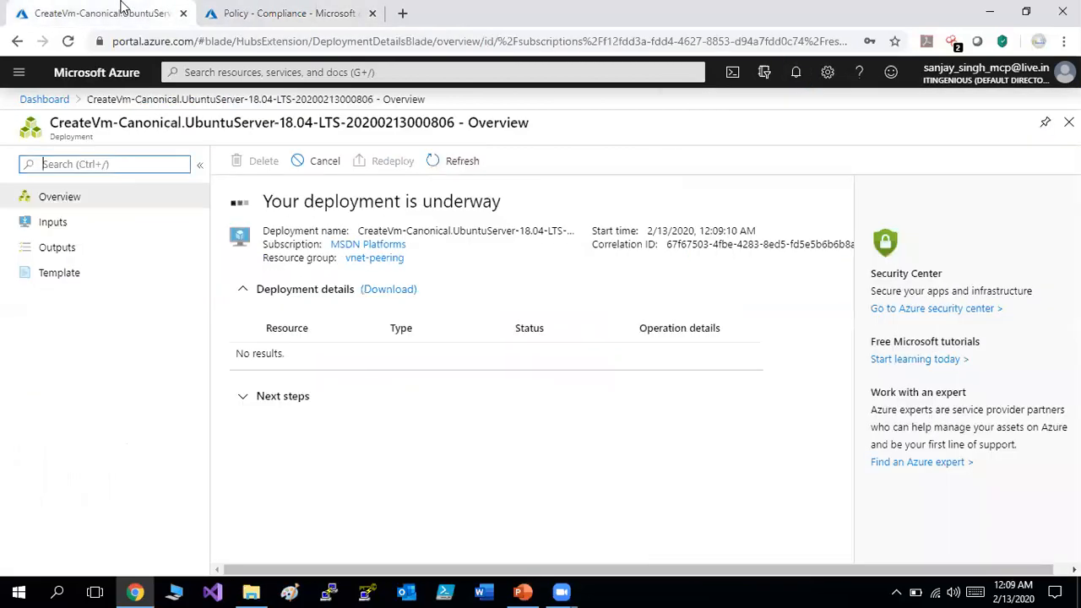
{"action": "left_click", "coordinate": [306, 13]}
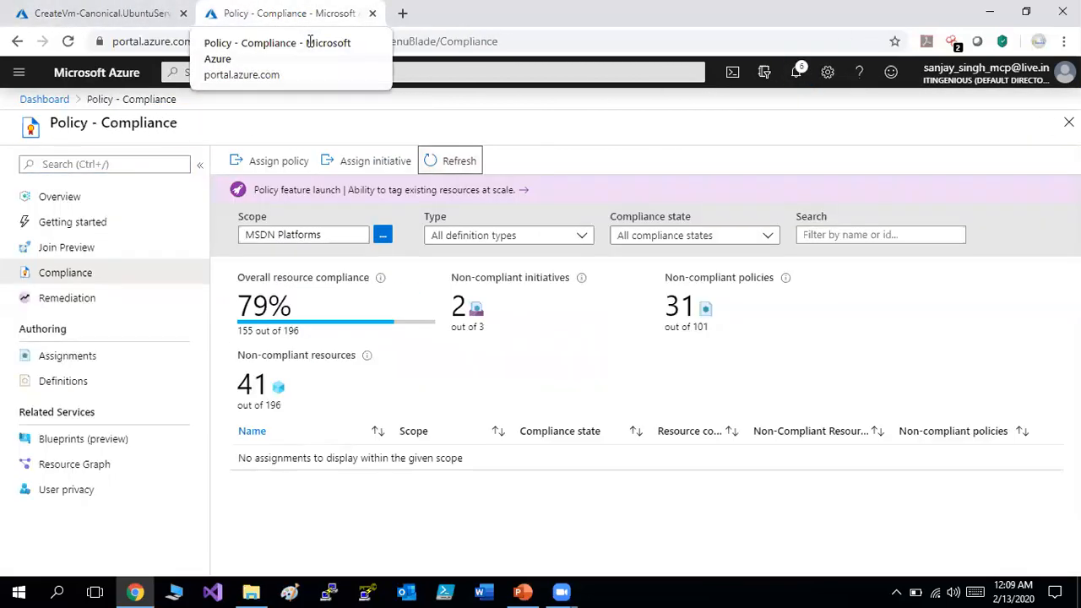
Look at vmpolicy's compliance details, then refresh compliance and update the deployment progress.
{"action": "left_click", "coordinate": [559, 510]}
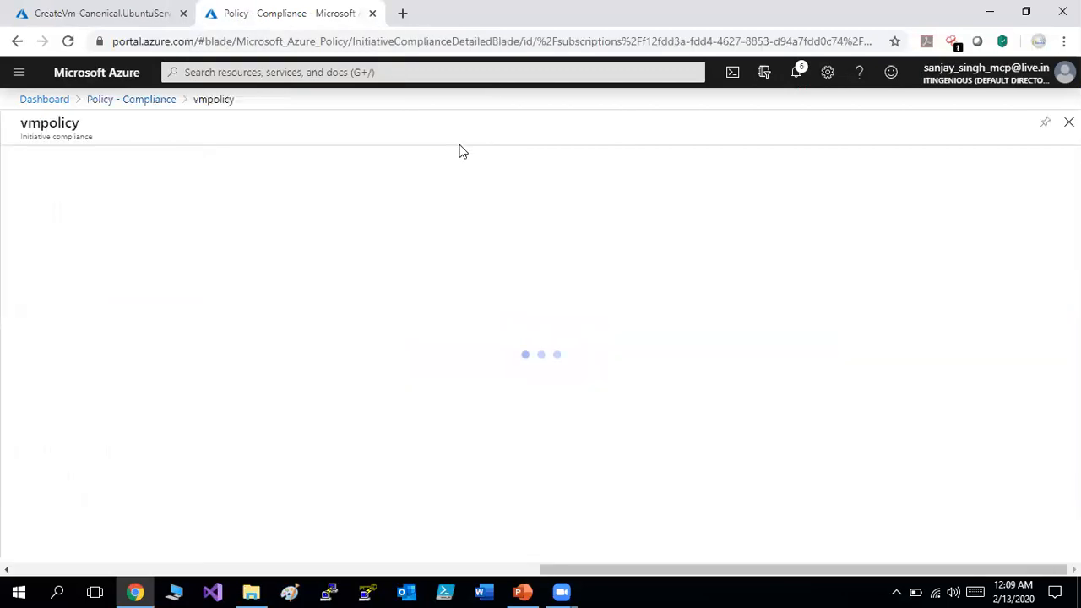
{"action": "left_click", "coordinate": [138, 100]}
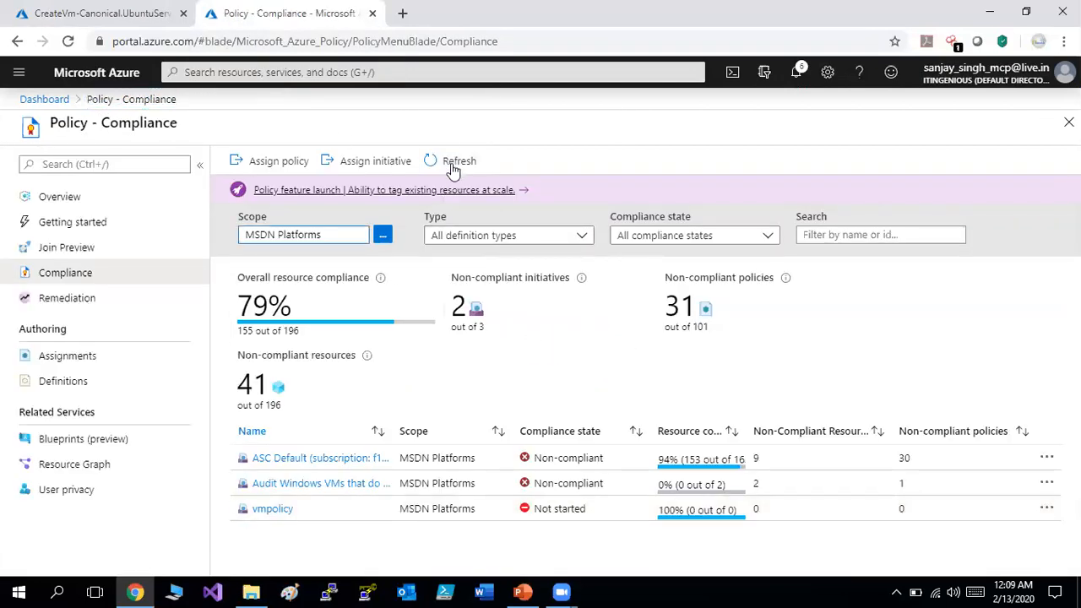
{"action": "left_click", "coordinate": [452, 164]}
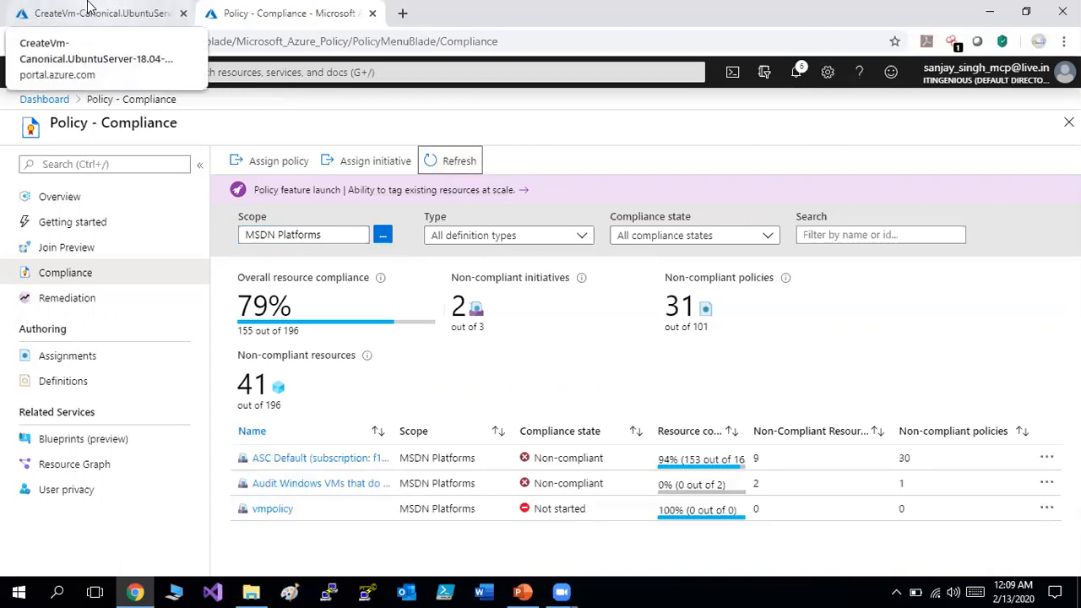
{"action": "left_click", "coordinate": [91, 8]}
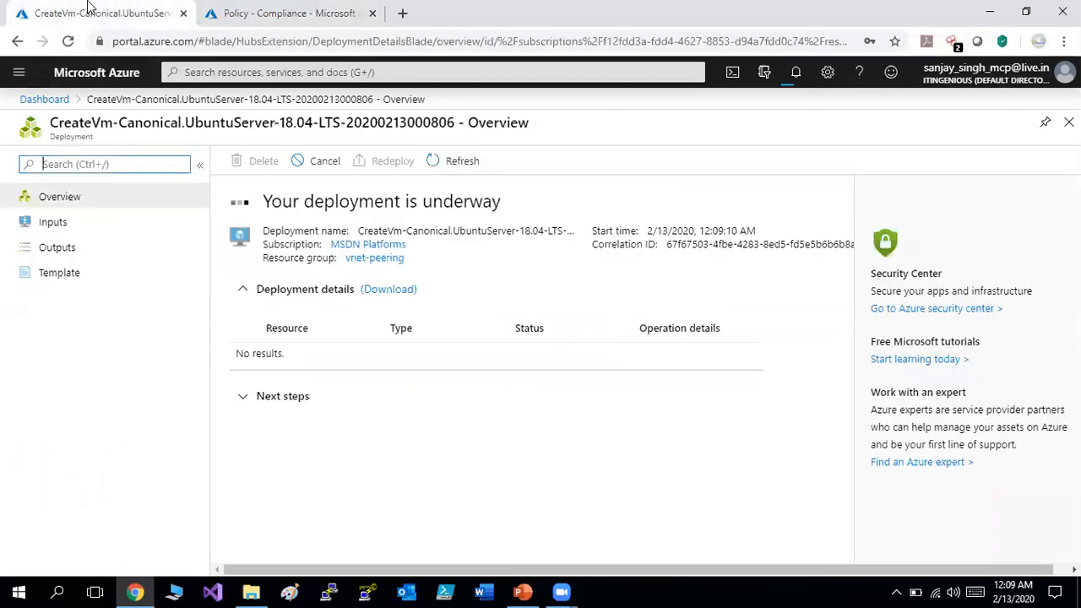
{"action": "left_click", "coordinate": [437, 165]}
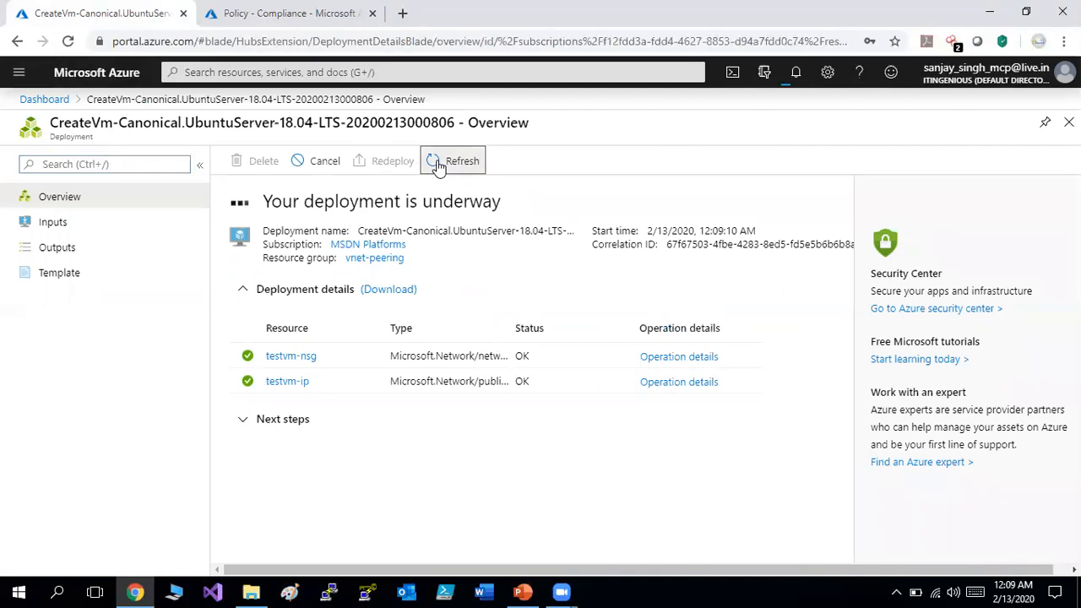
{"action": "left_click", "coordinate": [274, 14]}
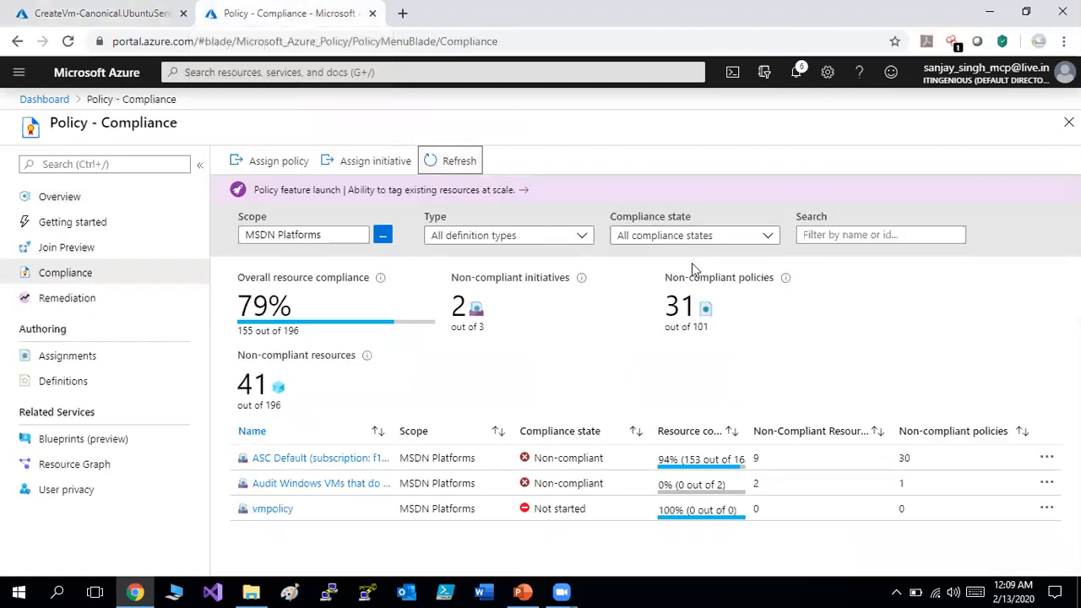
Refresh compliance until vmpolicy reports Non-compliant (1 of 2 resources), then open its details.
{"action": "left_click", "coordinate": [456, 162]}
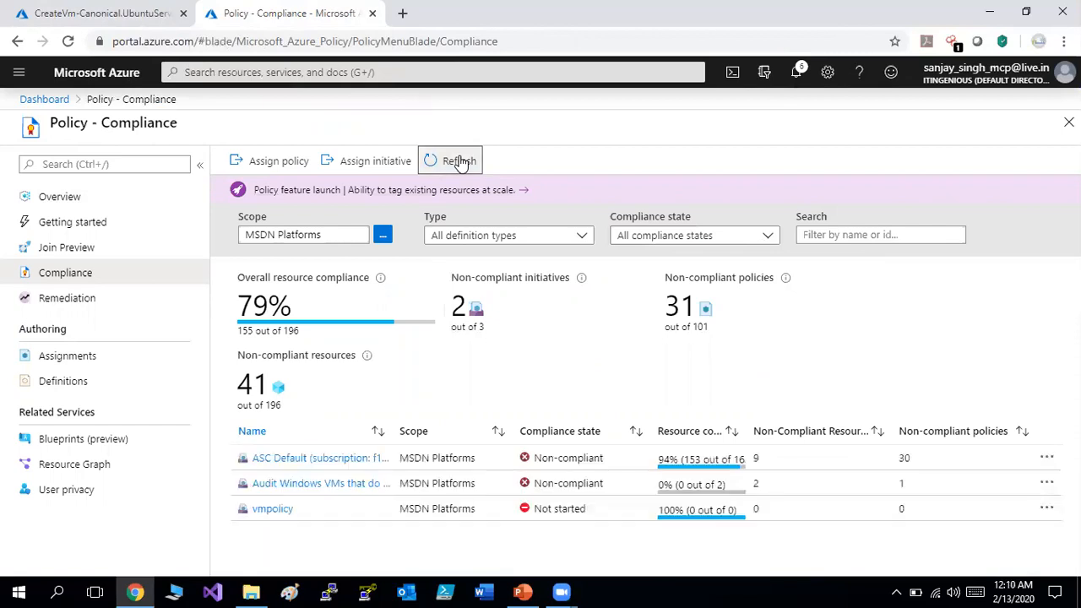
{"action": "left_click", "coordinate": [460, 163]}
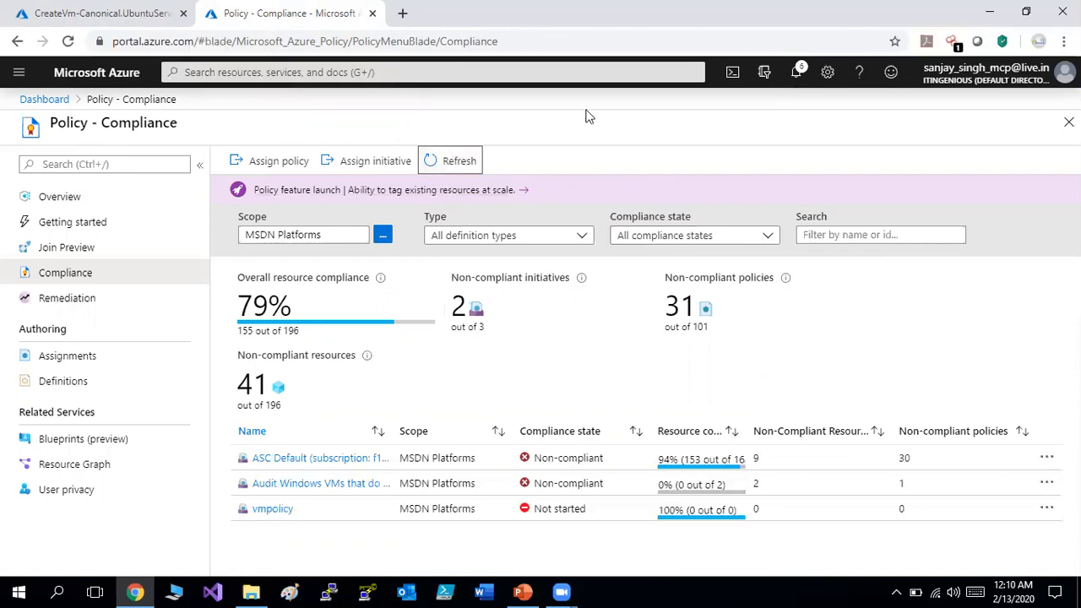
{"action": "left_click", "coordinate": [794, 75]}
{"action": "left_click", "coordinate": [794, 74]}
{"action": "left_click", "coordinate": [454, 163]}
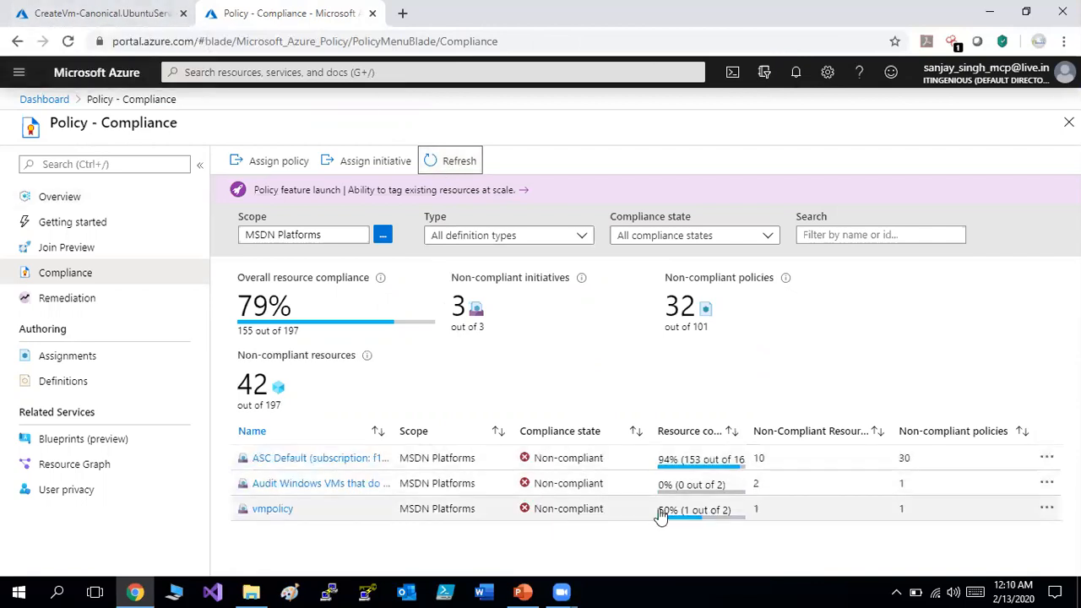
{"action": "left_click", "coordinate": [699, 521]}
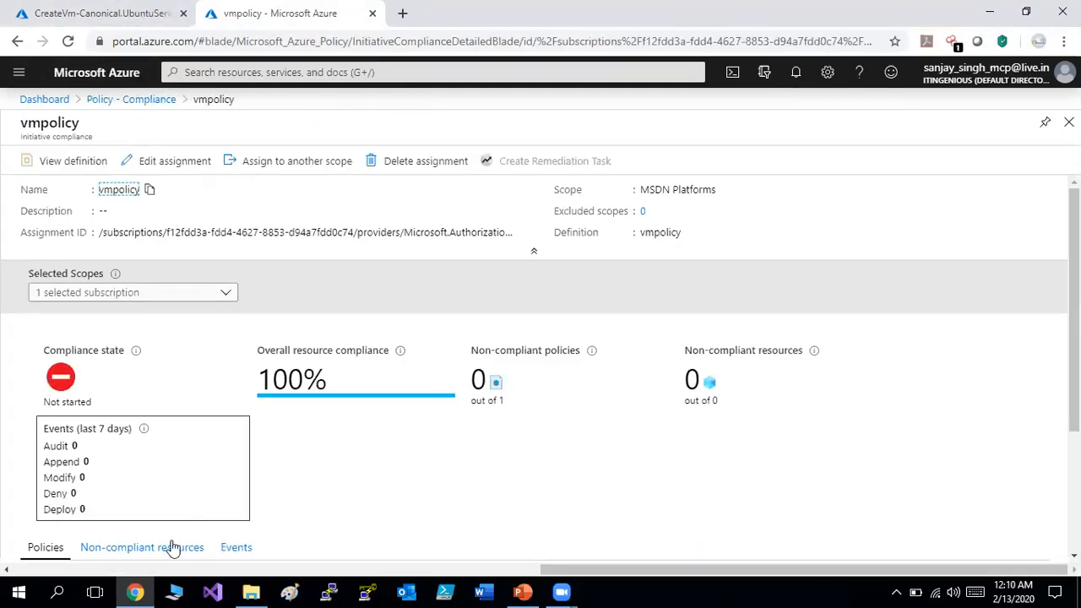
List vmpolicy's non-compliant resources and refresh the test VM deployment progress.
{"action": "left_click", "coordinate": [129, 550]}
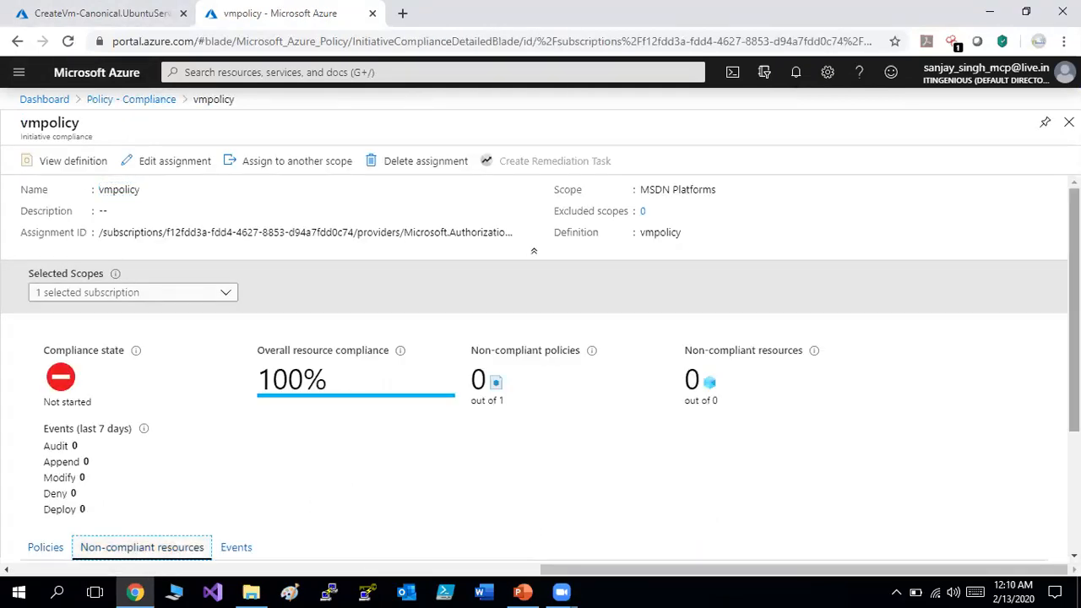
{"action": "scroll", "coordinate": [541, 405], "scroll_direction": "down", "scroll_amount": 3}
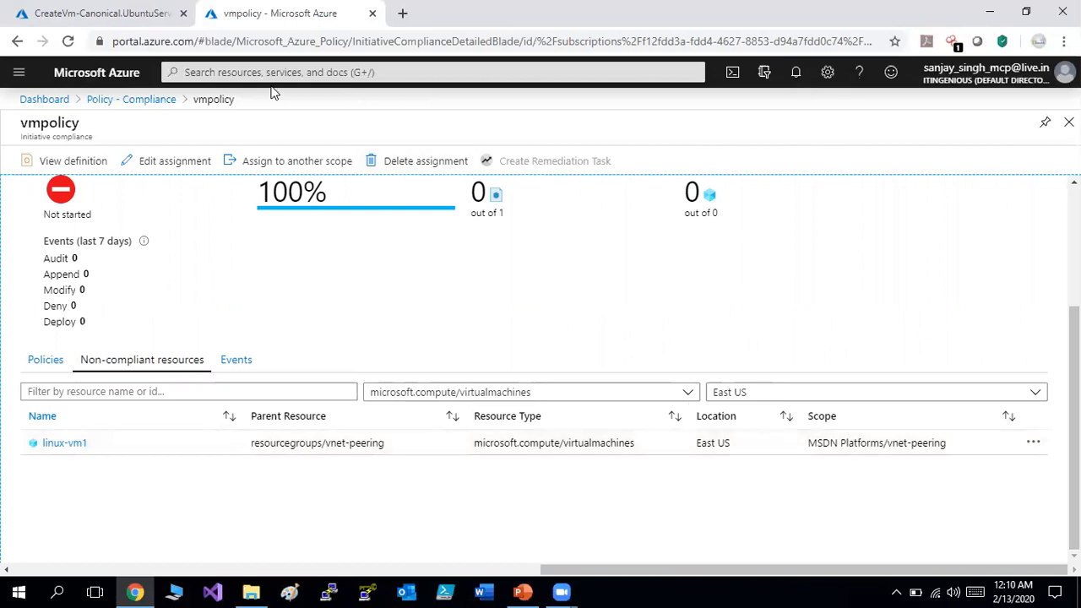
{"action": "scroll", "coordinate": [1073, 380], "scroll_direction": "up", "scroll_amount": 3}
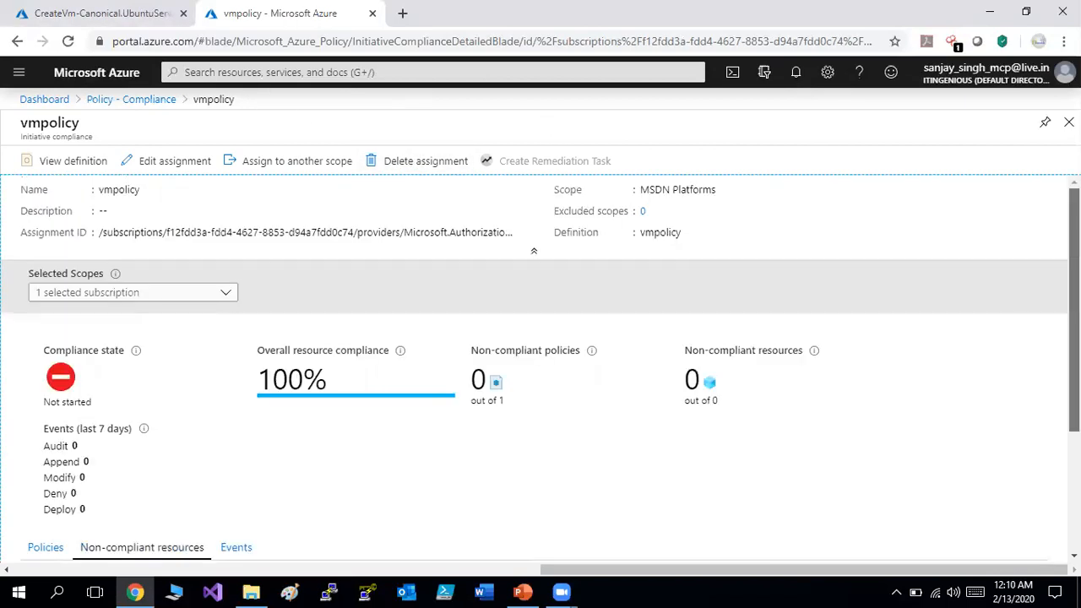
{"action": "left_click", "coordinate": [75, 11]}
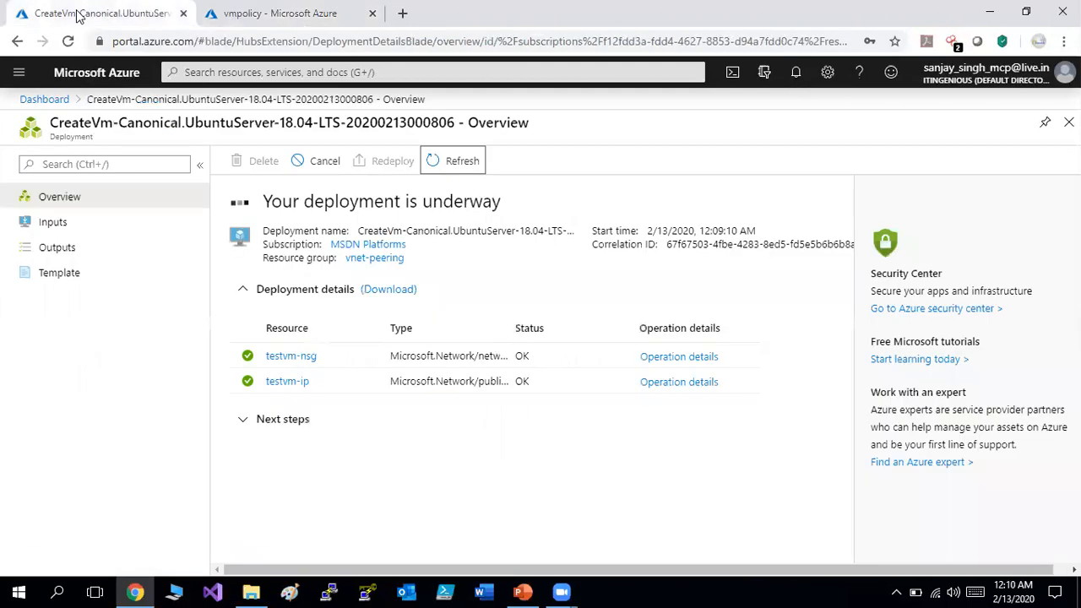
{"action": "left_click", "coordinate": [438, 163]}
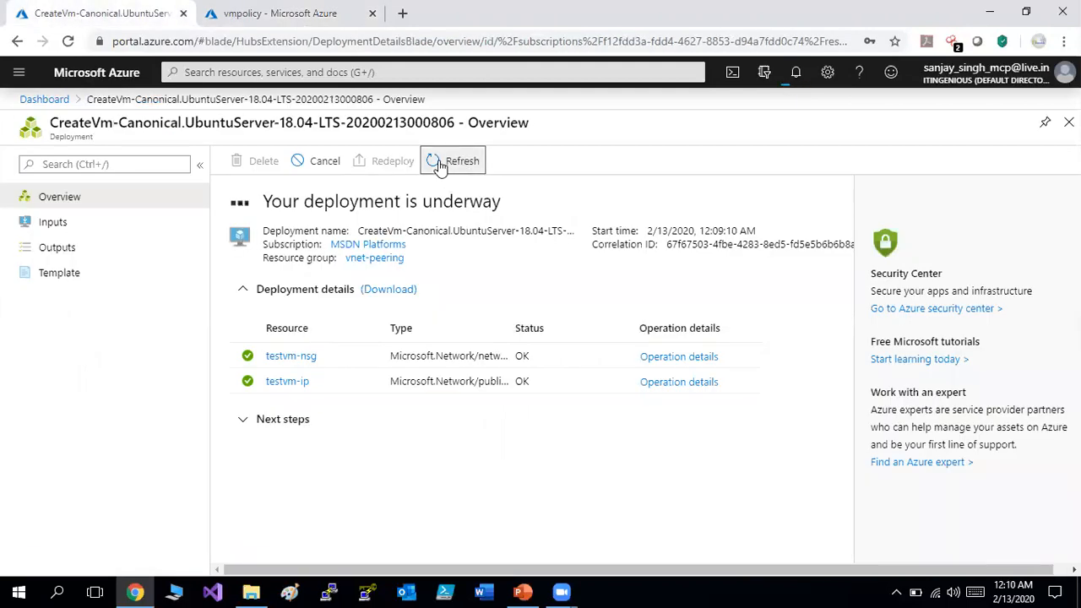
{"action": "left_click", "coordinate": [281, 13]}
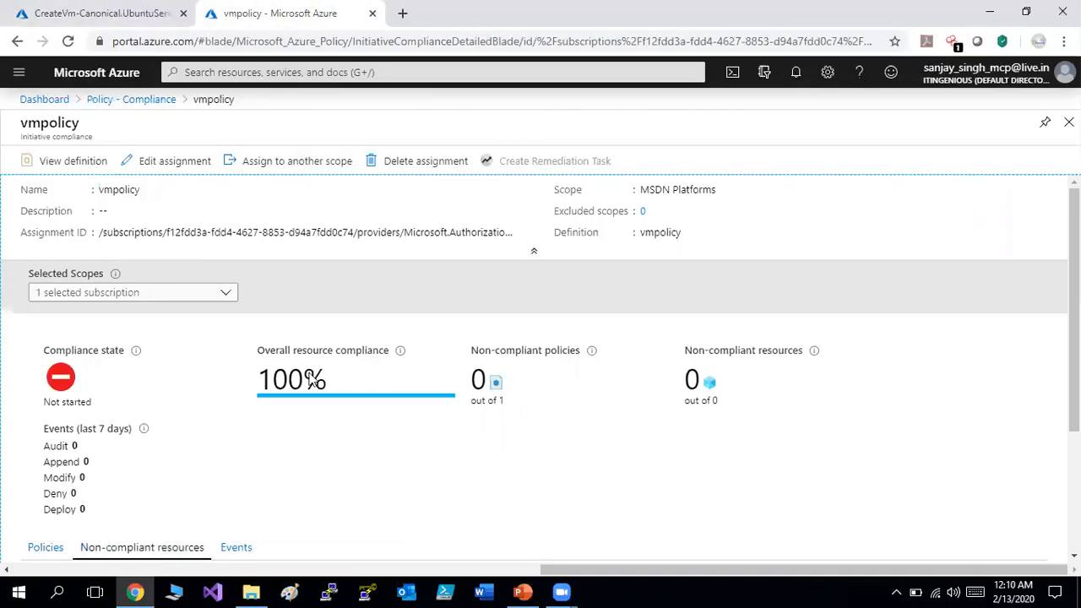
Inspect linux-vm1's Allowed virtual machine SKUs violation, then view the failed testvm deployment.
{"action": "scroll", "coordinate": [414, 483], "scroll_direction": "down", "scroll_amount": 3}
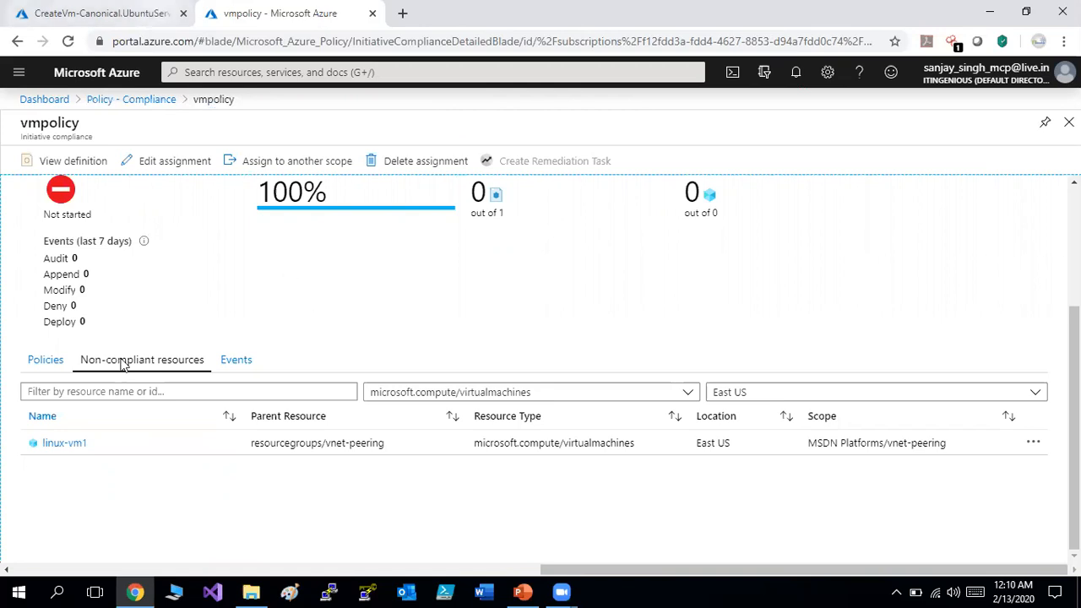
{"action": "left_click", "coordinate": [79, 445]}
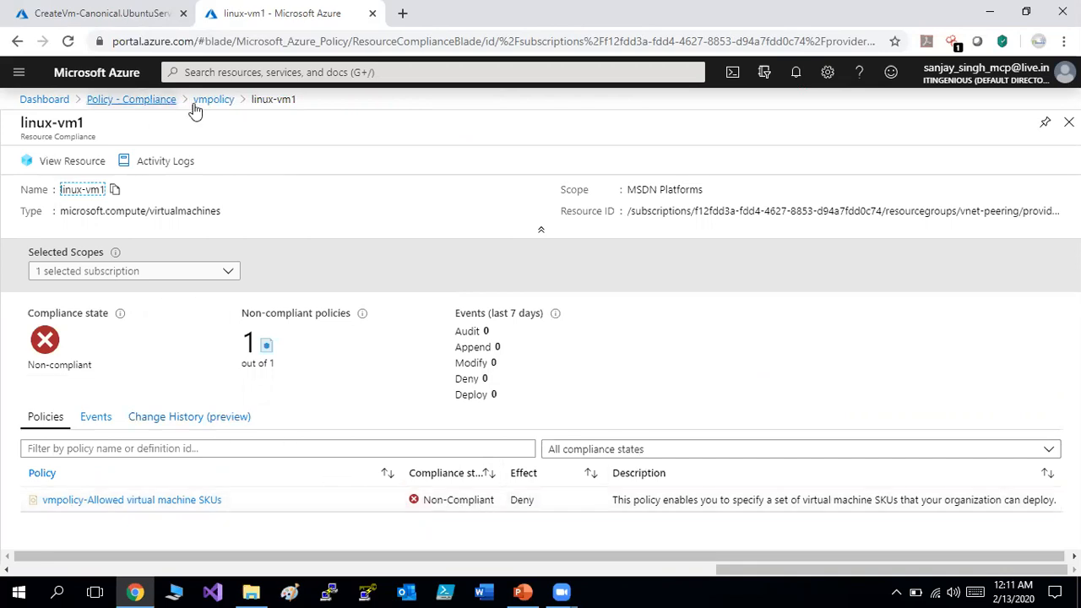
{"action": "left_click", "coordinate": [110, 11]}
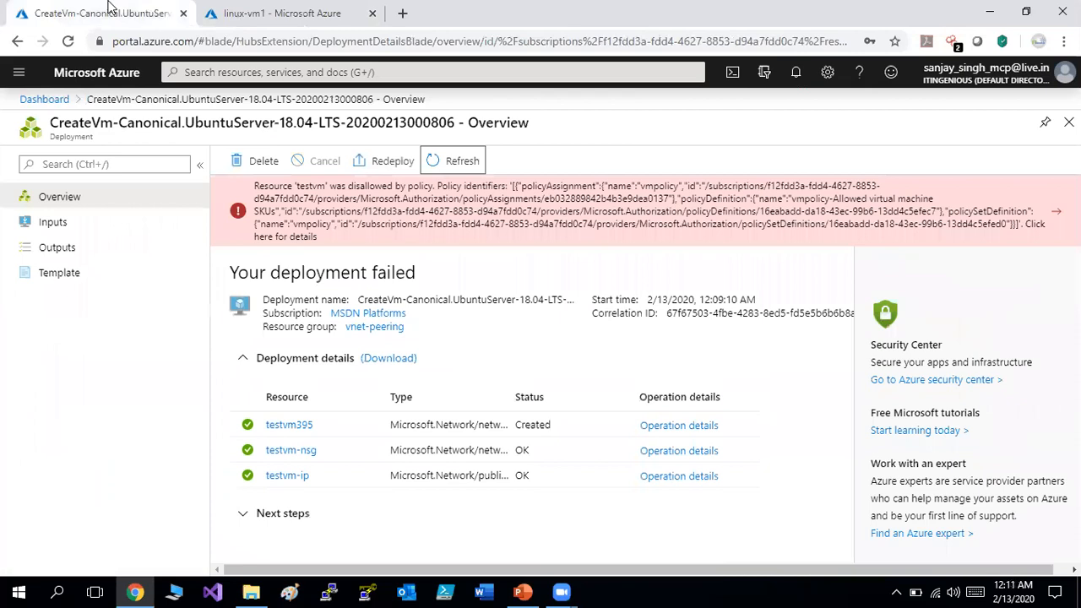